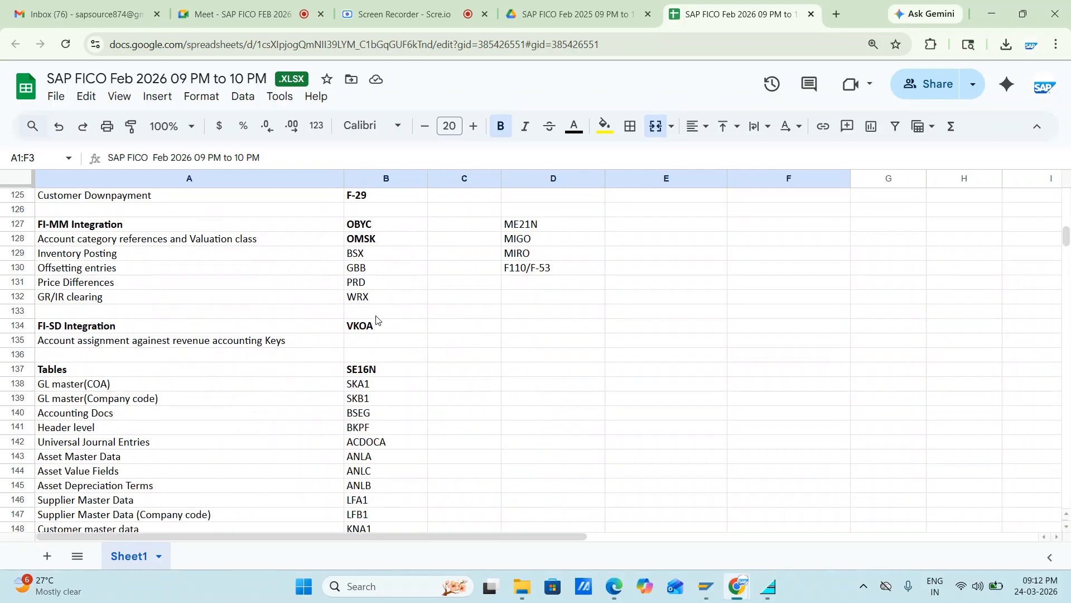
pyautogui.scroll(-10, 375, 319)
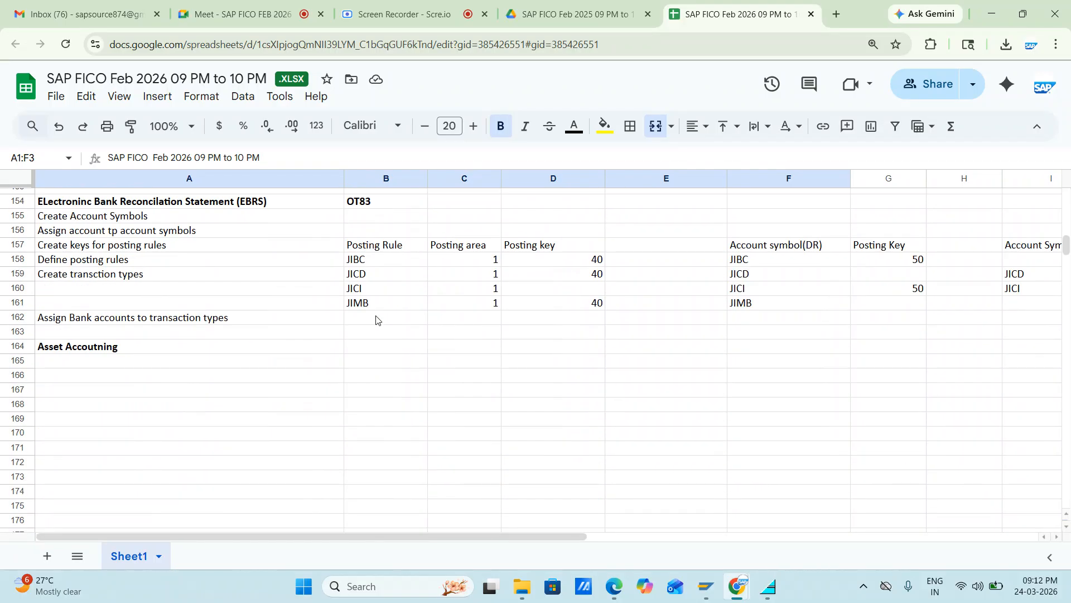
# Step: Select the empty cell under the Asset Accounting heading in the course sheet and switch to the SAP GUI window
pyautogui.click(73, 367)
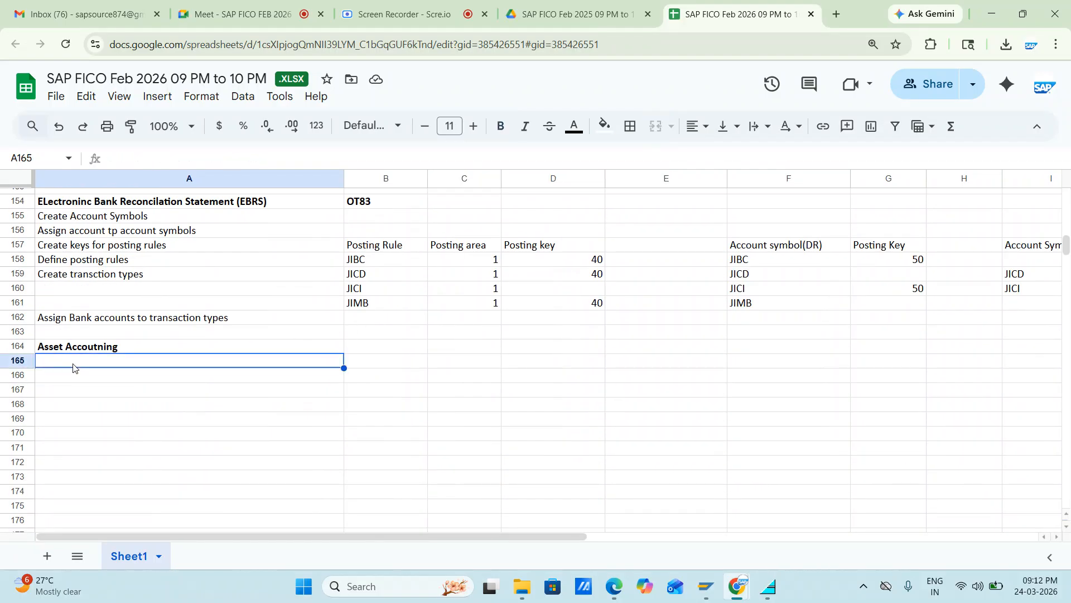
pyautogui.hotkey('alt', 'Tab')
pyautogui.hotkey('alt', 'Tab')
pyautogui.hotkey('alt', 'Tab')
pyautogui.hotkey('alt', 'Tab')
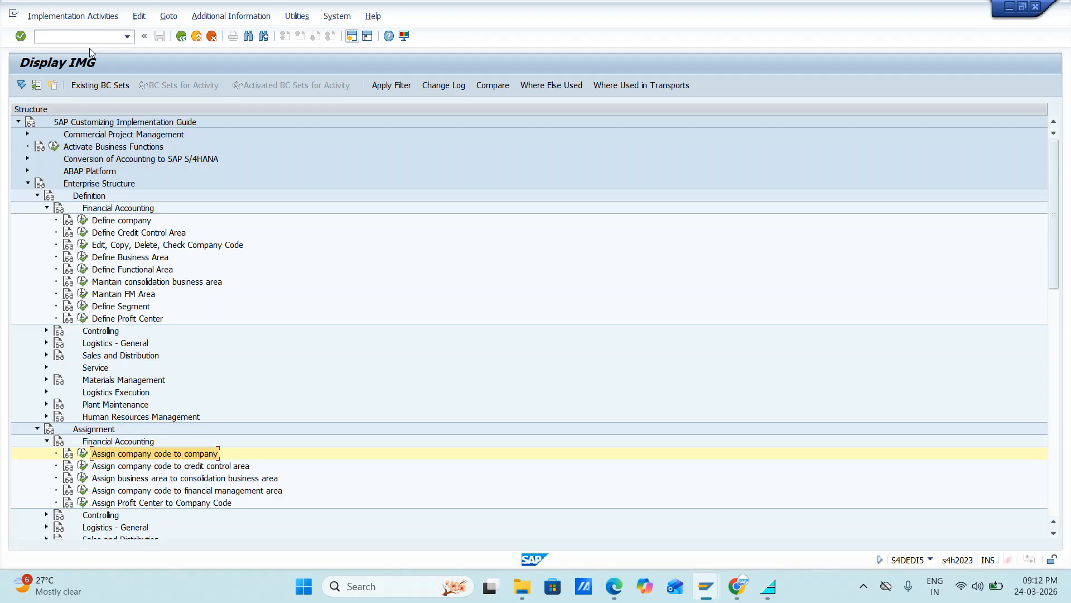
# Step: Leave the Display IMG screen and close the connection error dialogs, including the detailed description
pyautogui.click(182, 36)
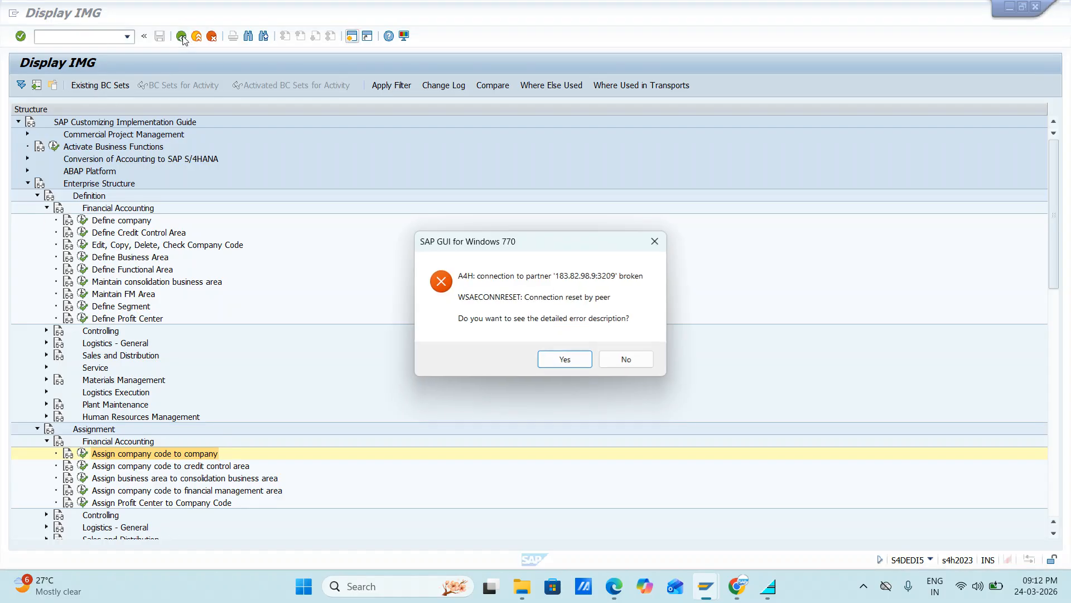
pyautogui.click(575, 361)
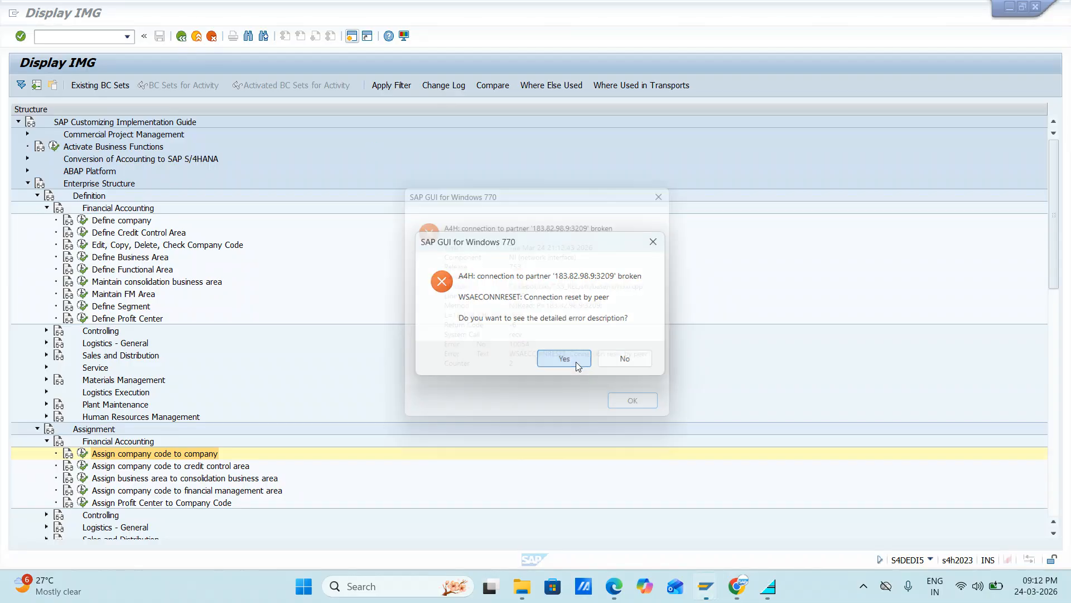
pyautogui.click(635, 409)
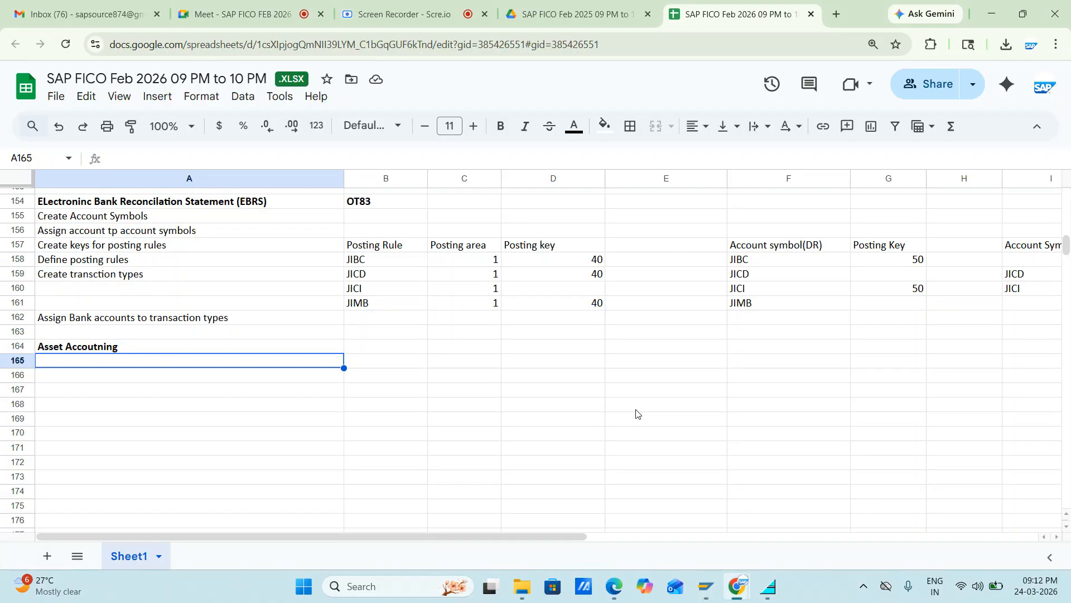
# Step: Log on to the first A4H system entry in SAP Logon, client 100, with the user ID and account password
pyautogui.click(721, 586)
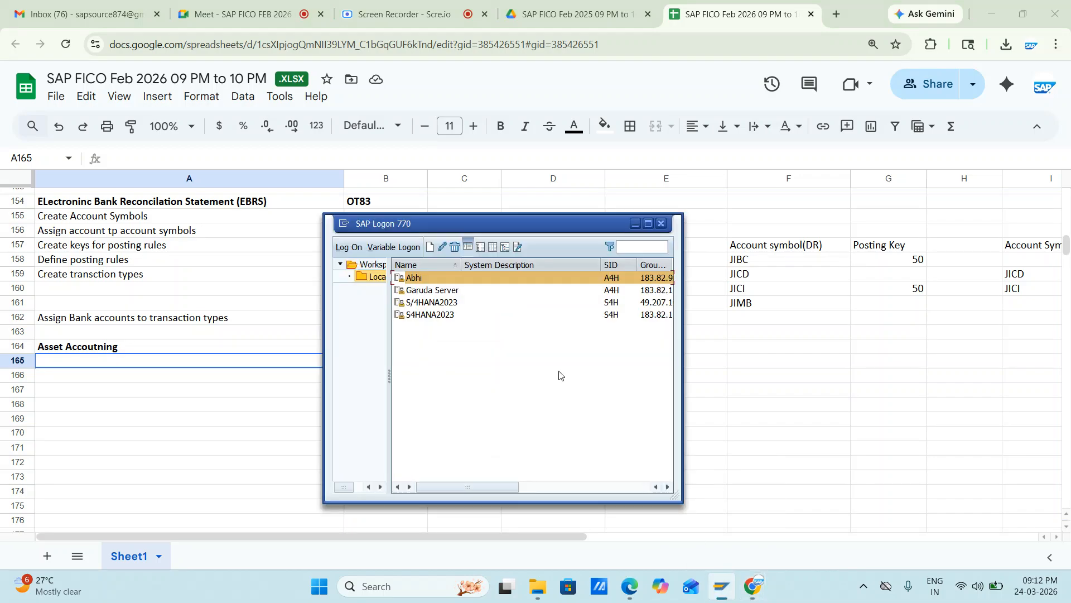
pyautogui.doubleClick(452, 277)
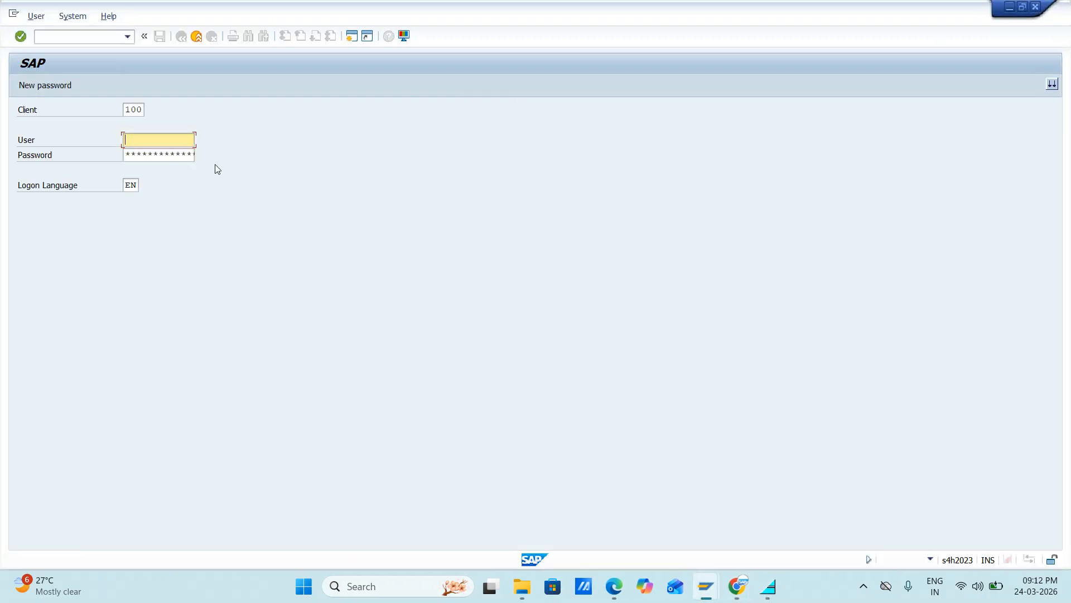
pyautogui.press('Down')
pyautogui.press('Return')
pyautogui.press('Tab')
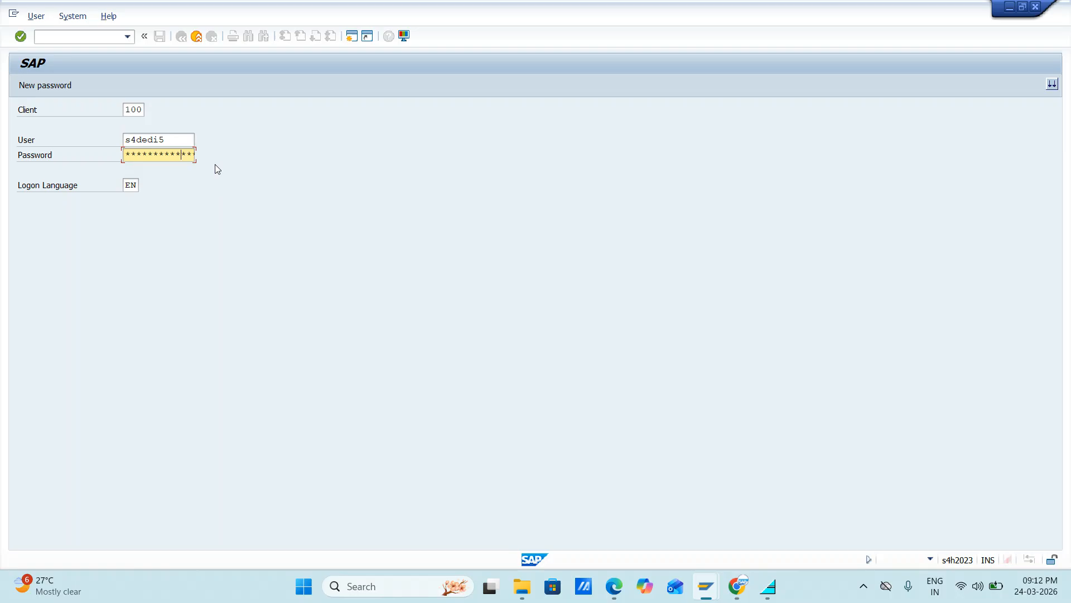
pyautogui.press('Return')
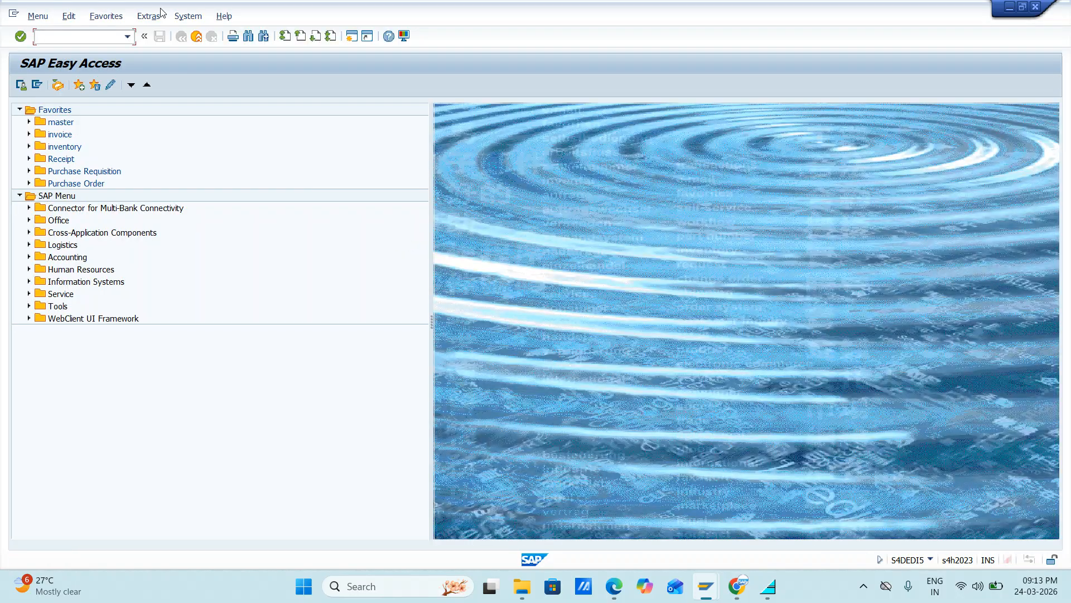
# Step: Open the customizing guide with transaction SPRO and expand Financial Accounting, Asset Accounting, Organizational Structures
pyautogui.write('spro')
pyautogui.press('Return')
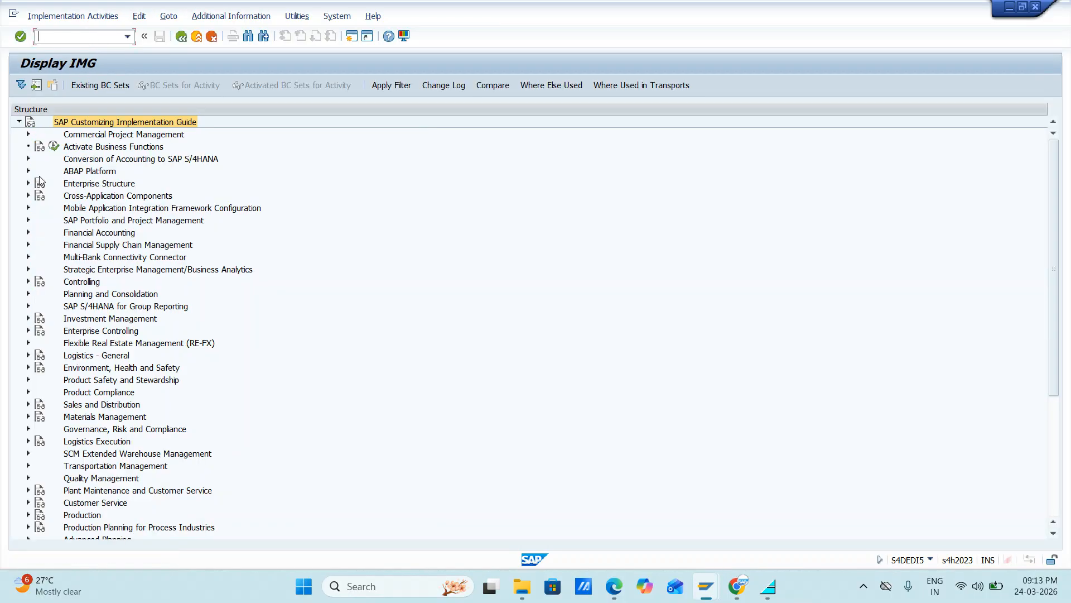
pyautogui.click(29, 233)
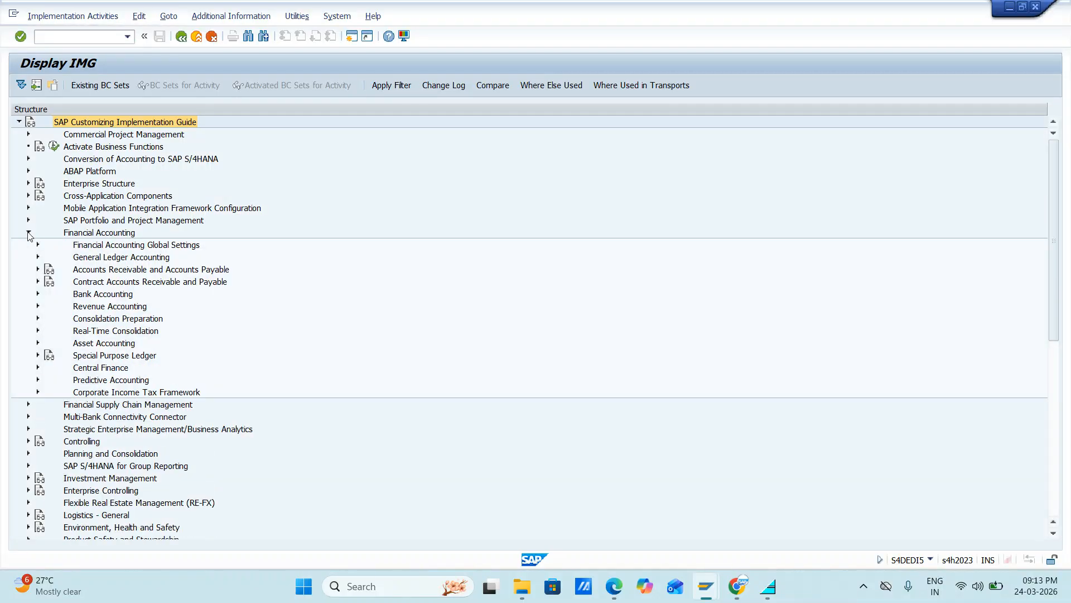
pyautogui.click(37, 342)
pyautogui.scroll(-3, 197, 332)
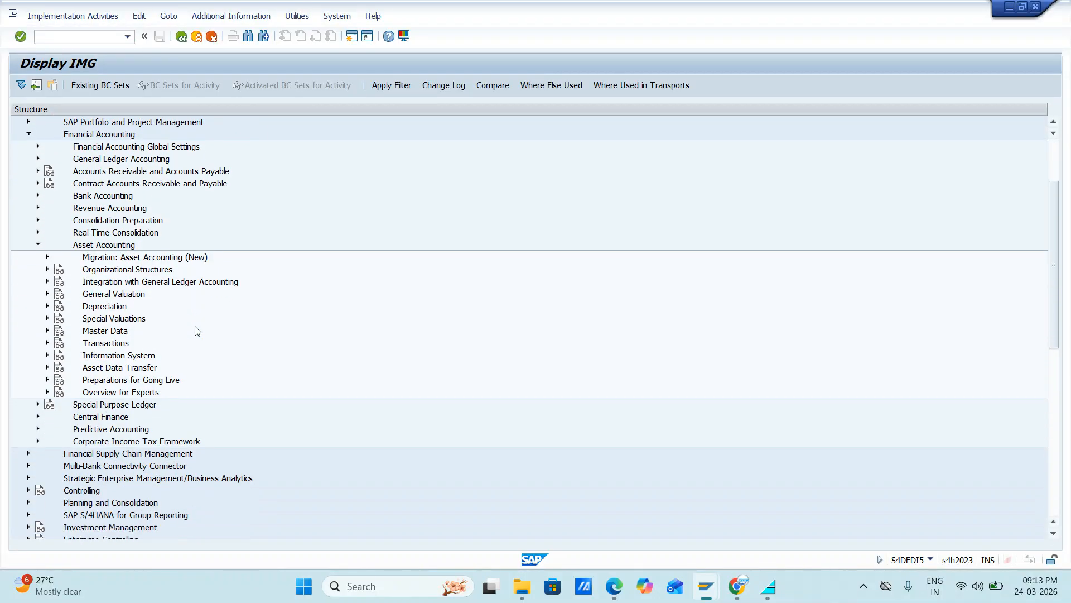
pyautogui.click(48, 270)
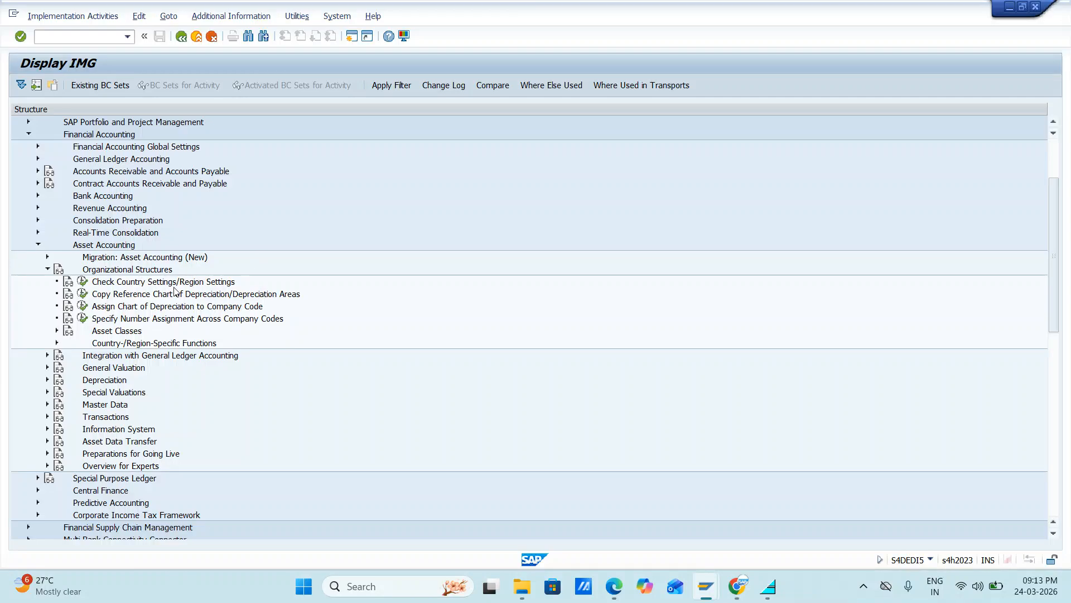
# Step: Check the Asset Accounting country/region settings for India by positioning the list on IN, and return to the guide
pyautogui.click(82, 281)
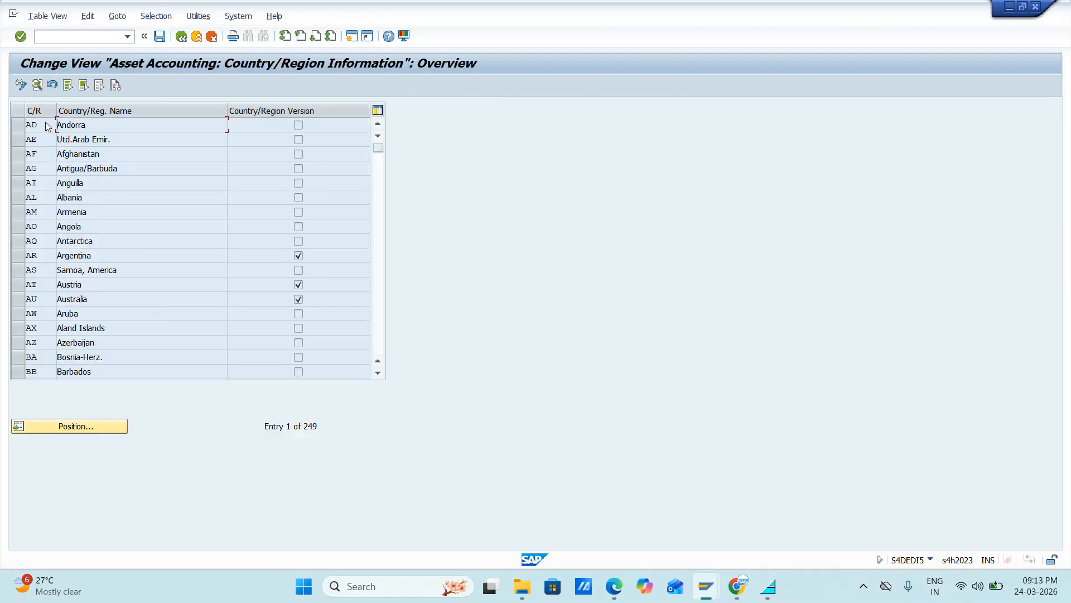
pyautogui.click(91, 430)
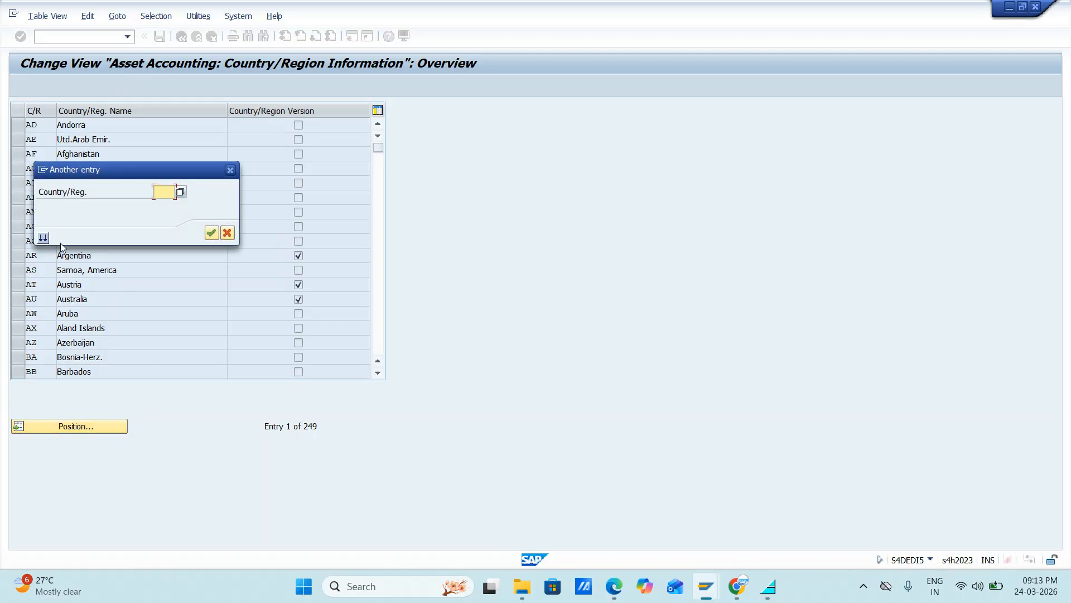
pyautogui.write('IN')
pyautogui.press('Return')
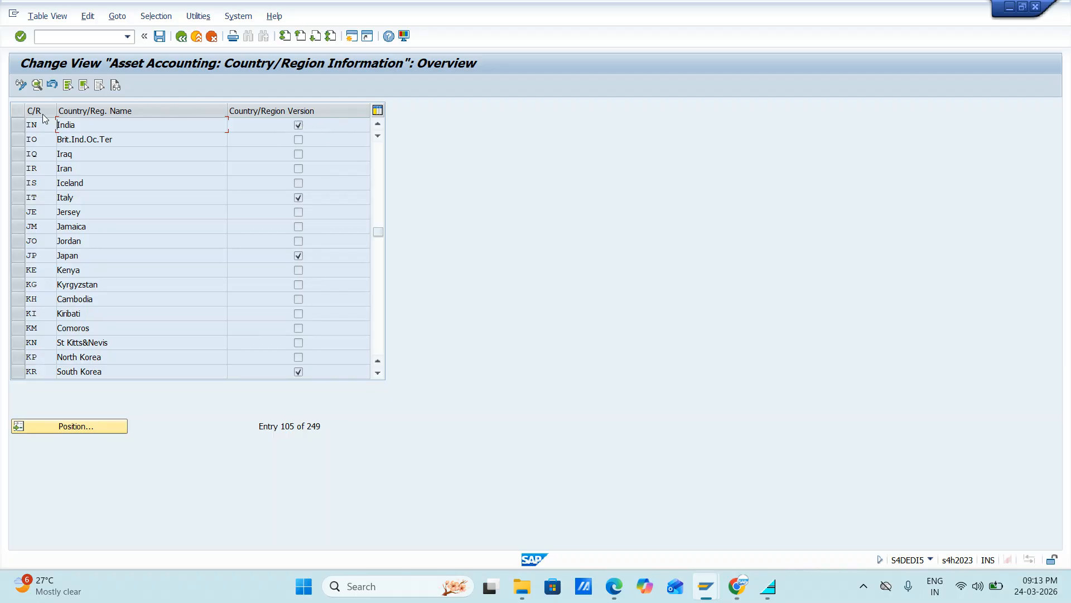
pyautogui.click(181, 37)
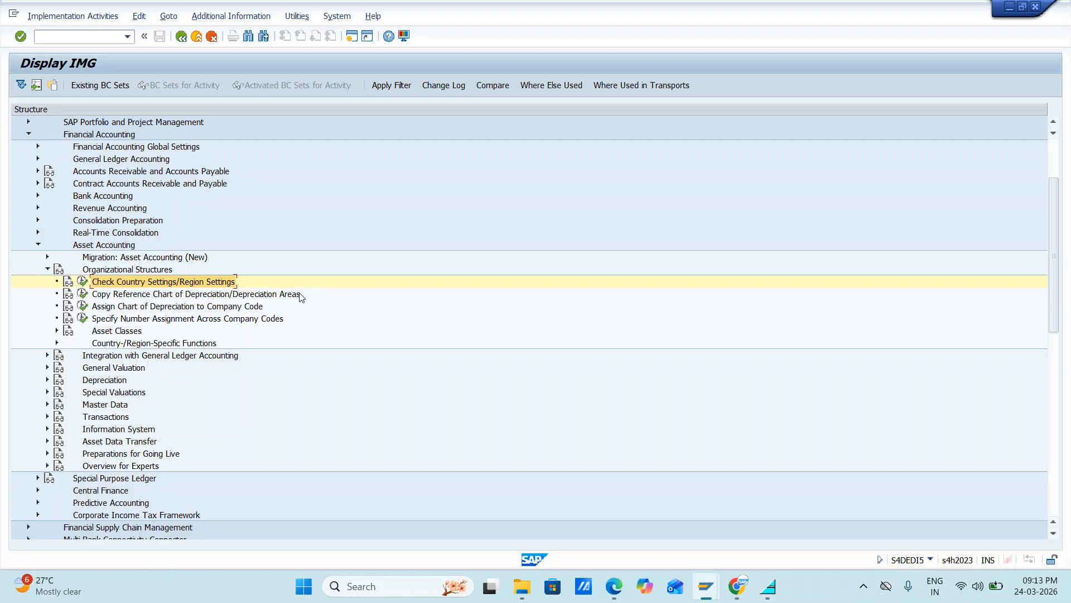
# Step: Copy reference chart of depreciation TATE to chart JIFL and agree to transport the number ranges
pyautogui.click(82, 294)
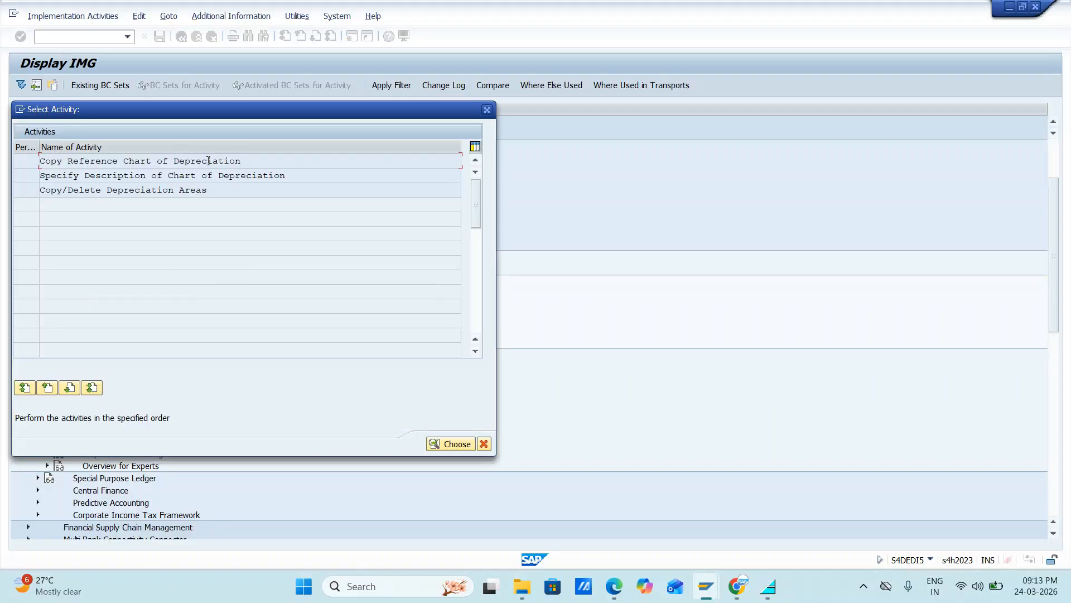
pyautogui.doubleClick(124, 162)
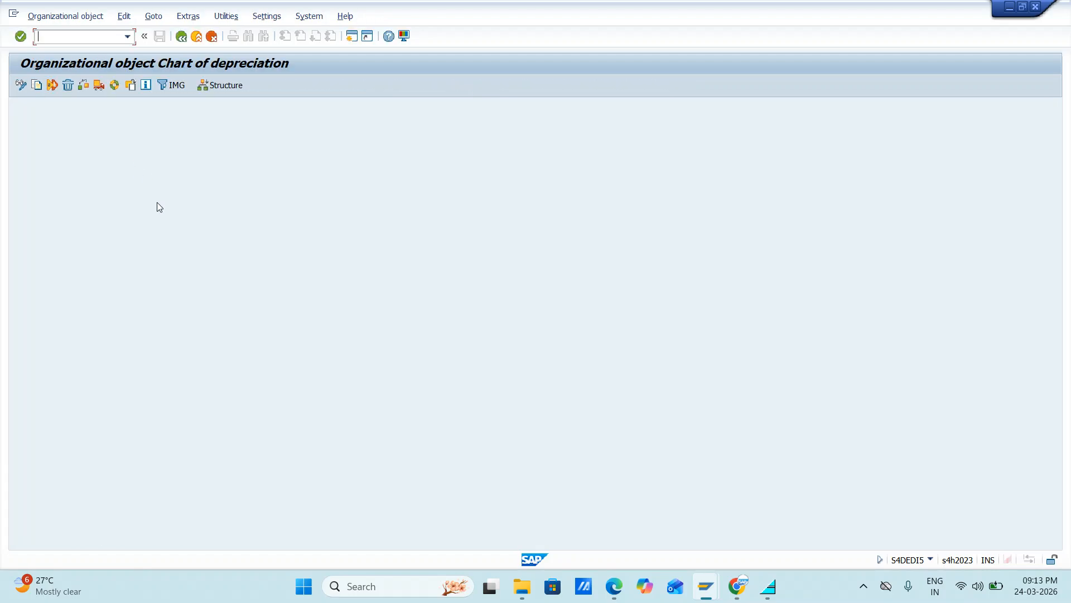
pyautogui.click(37, 85)
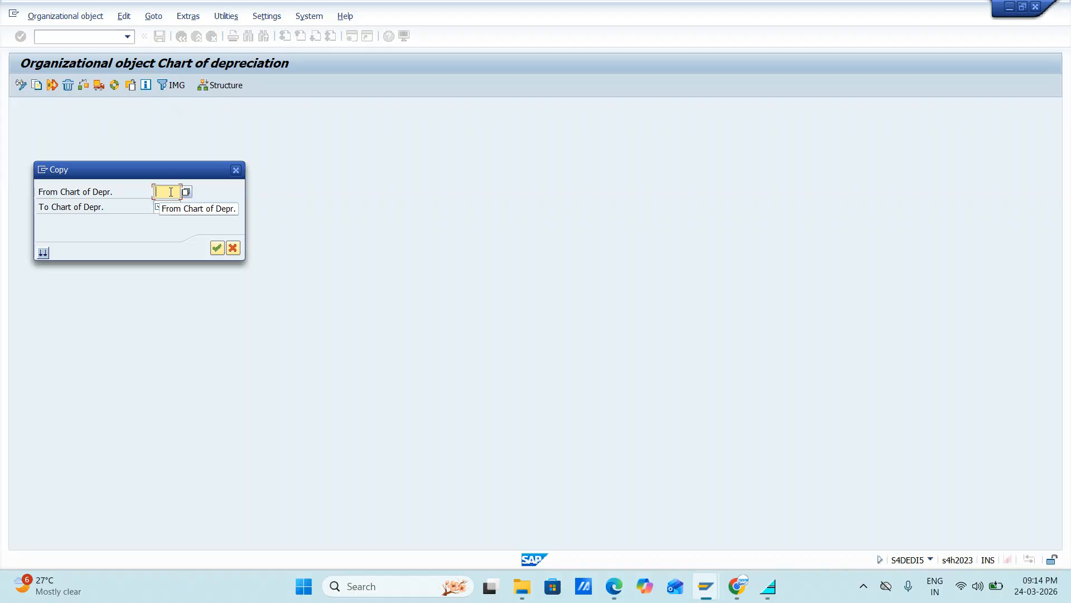
pyautogui.write('tate')
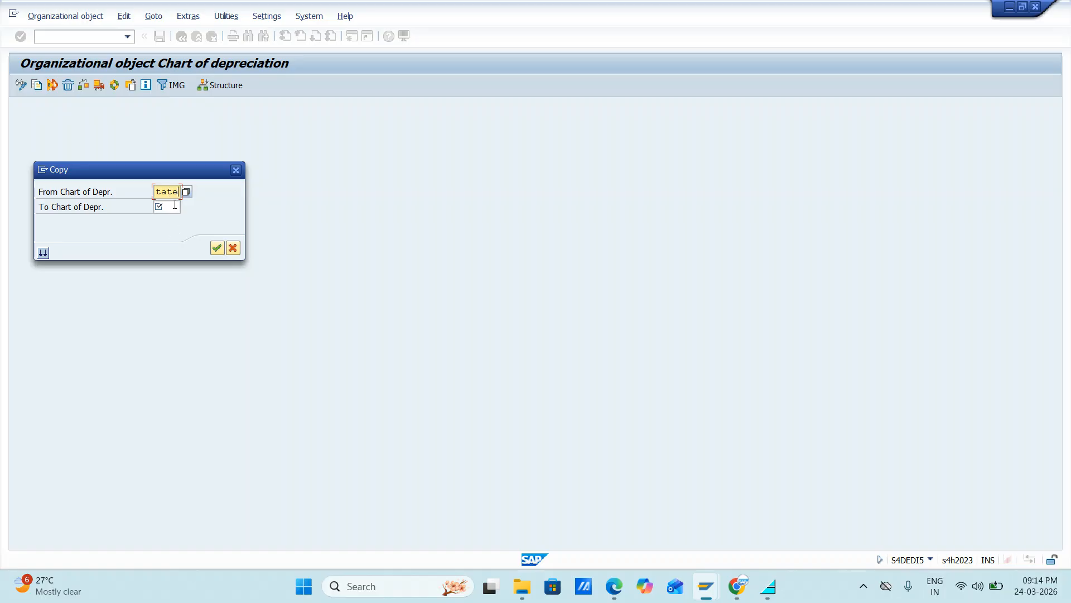
pyautogui.click(174, 206)
pyautogui.write('JIFL')
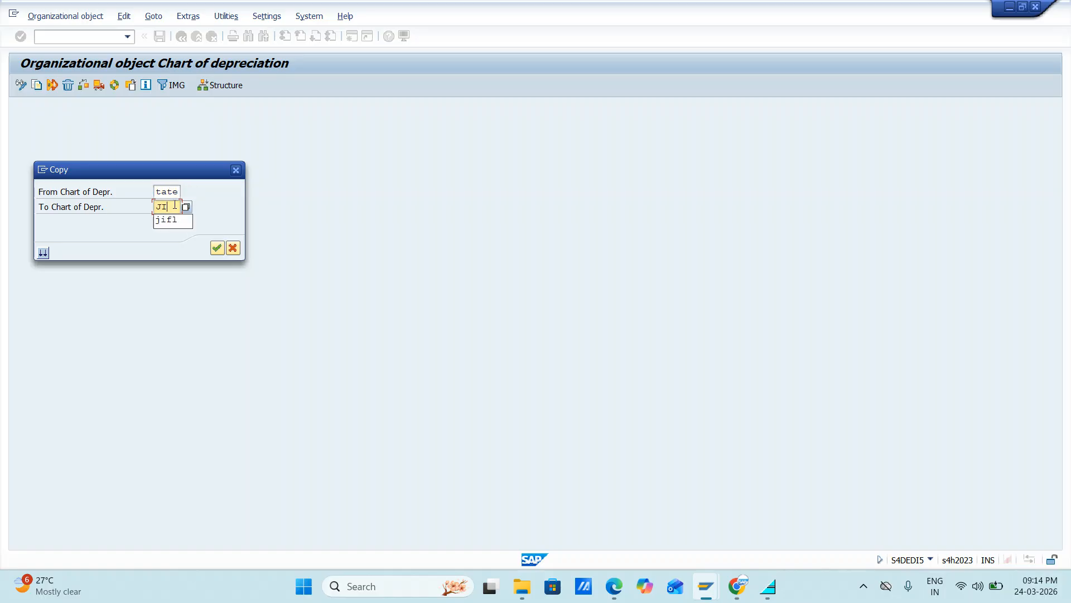
pyautogui.click(217, 249)
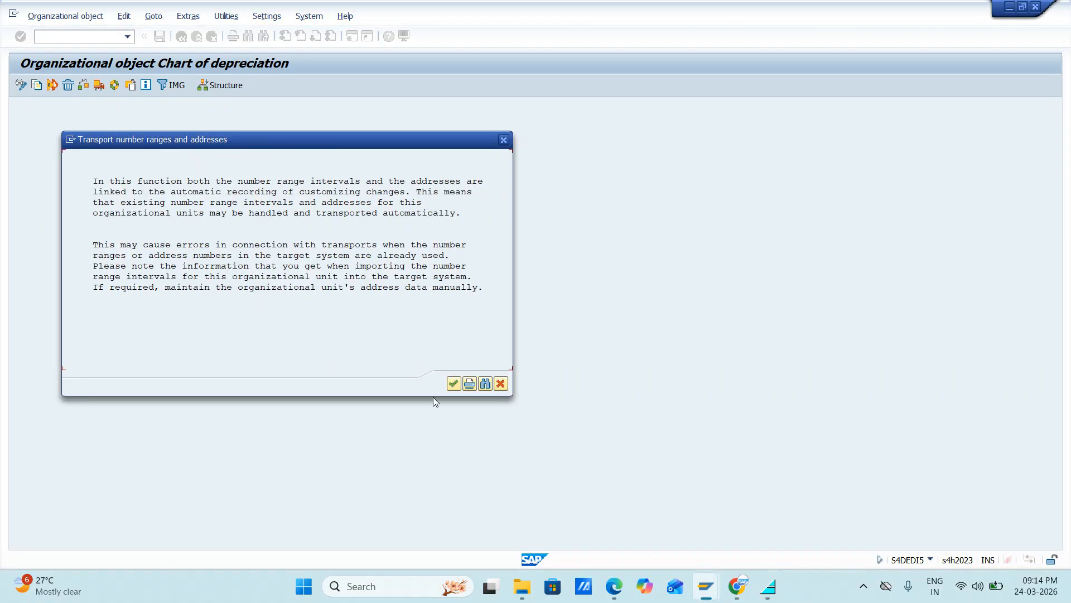
pyautogui.click(453, 383)
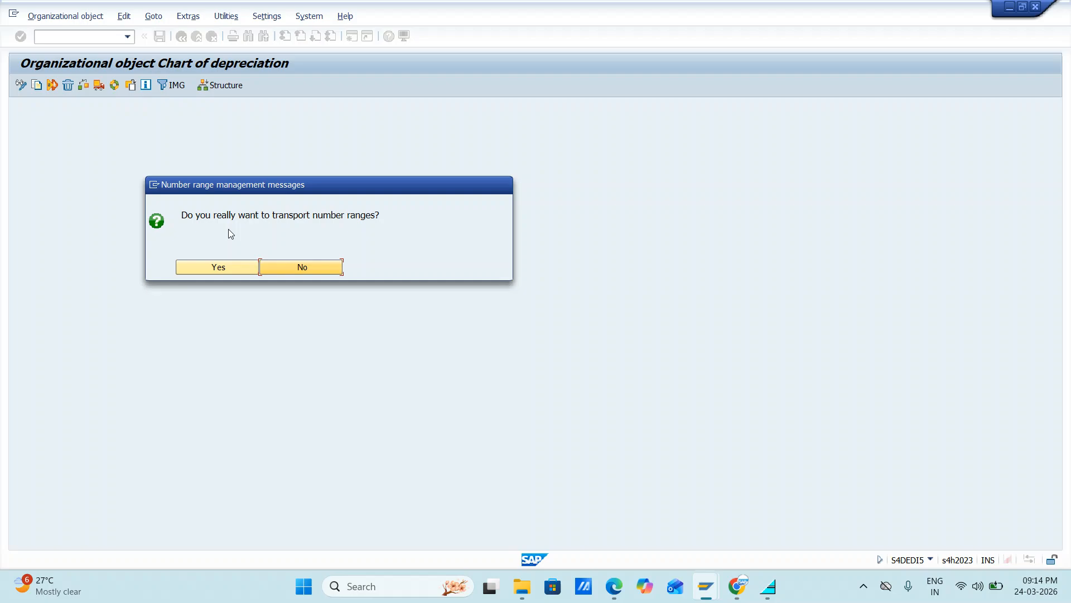
pyautogui.click(230, 266)
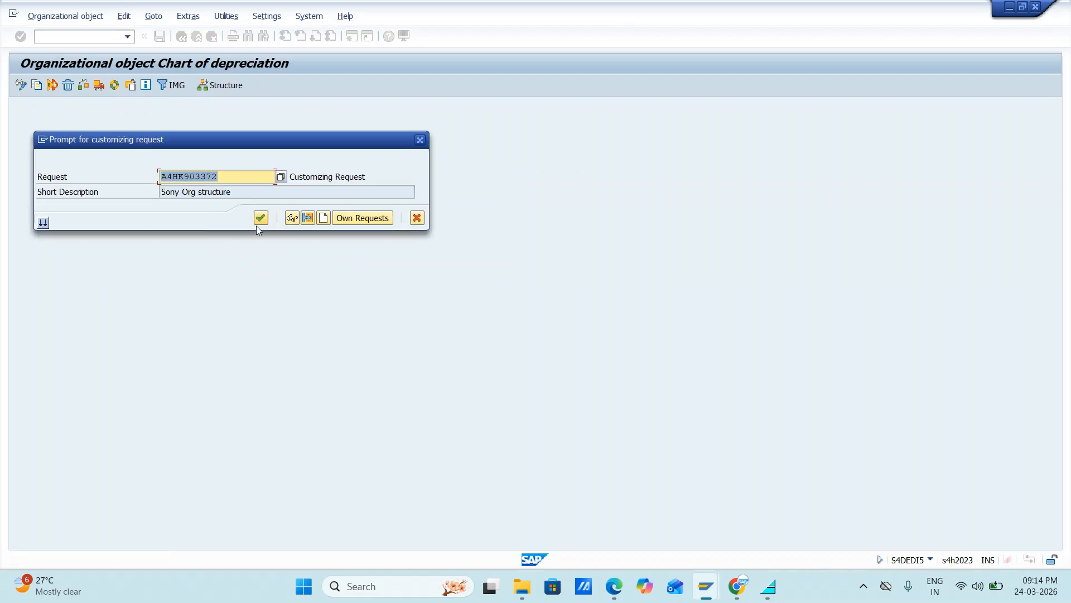
# Step: Clear the proposed customizing request and look up the TR number at the top of the course sheet
pyautogui.click(230, 177)
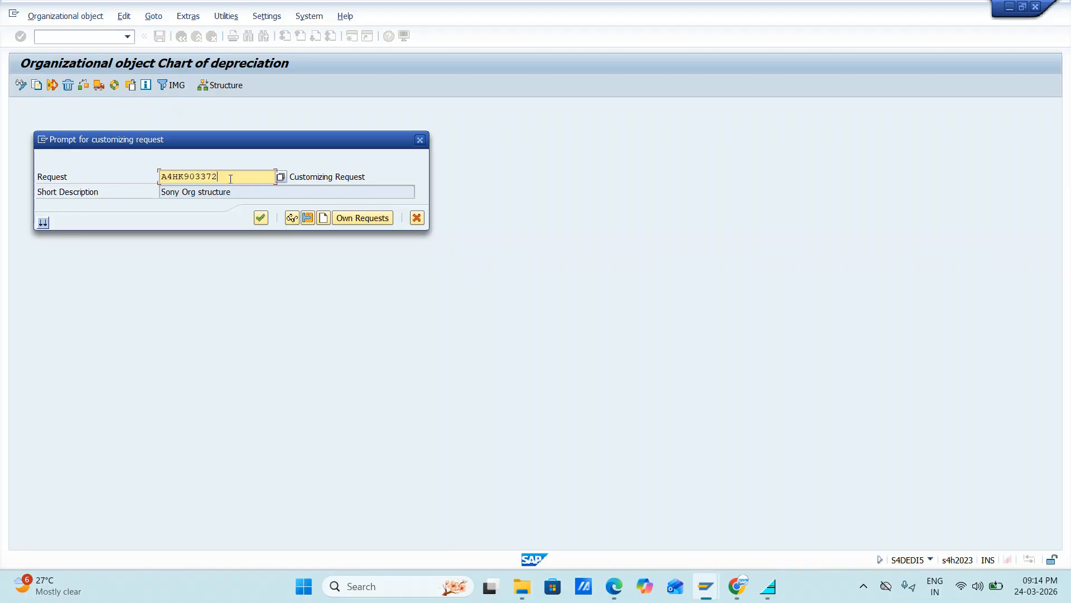
pyautogui.press('BackSpace')
pyautogui.press('BackSpace')
pyautogui.press('BackSpace')
pyautogui.press('BackSpace')
pyautogui.press('BackSpace')
pyautogui.press('BackSpace')
pyautogui.press('BackSpace')
pyautogui.press('BackSpace')
pyautogui.press('BackSpace')
pyautogui.press('BackSpace')
pyautogui.hotkey('alt', 'Tab')
pyautogui.hotkey('alt', 'Tab')
pyautogui.hotkey('alt', 'Tab')
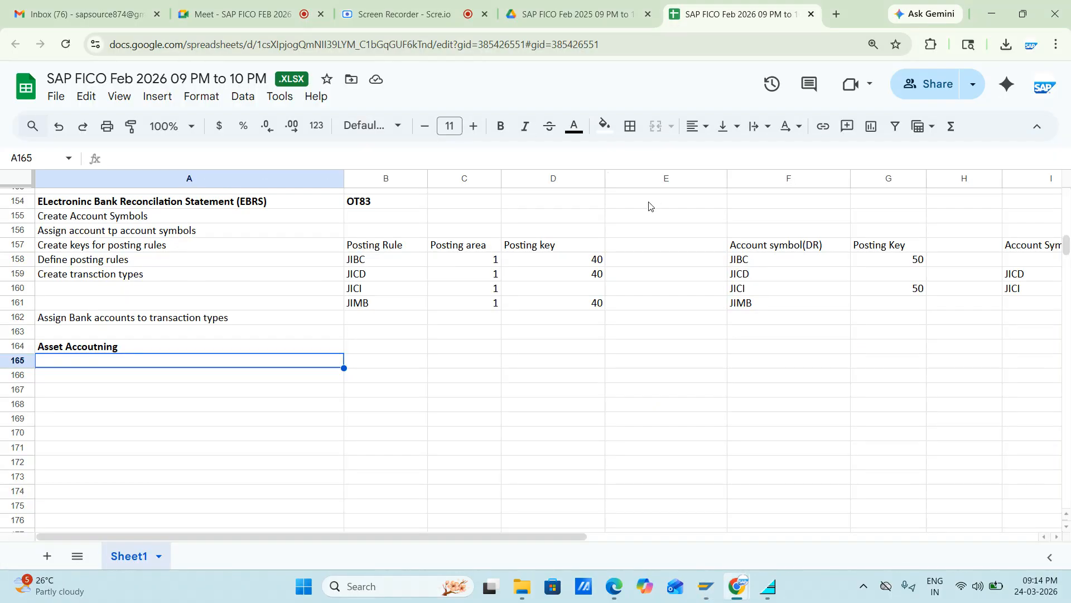
pyautogui.scroll(20, 626, 412)
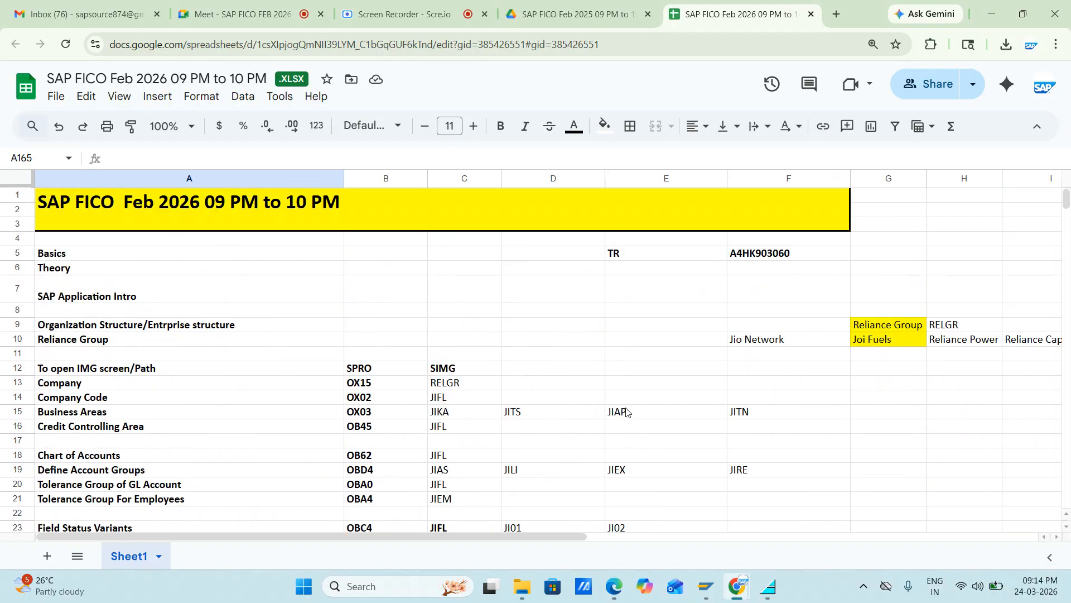
# Step: Assign the chart of depreciation copy to customizing request A4HK903060 and confirm it
pyautogui.hotkey('alt', 'Tab')
pyautogui.press('Down')
pyautogui.press('Down')
pyautogui.press('Down')
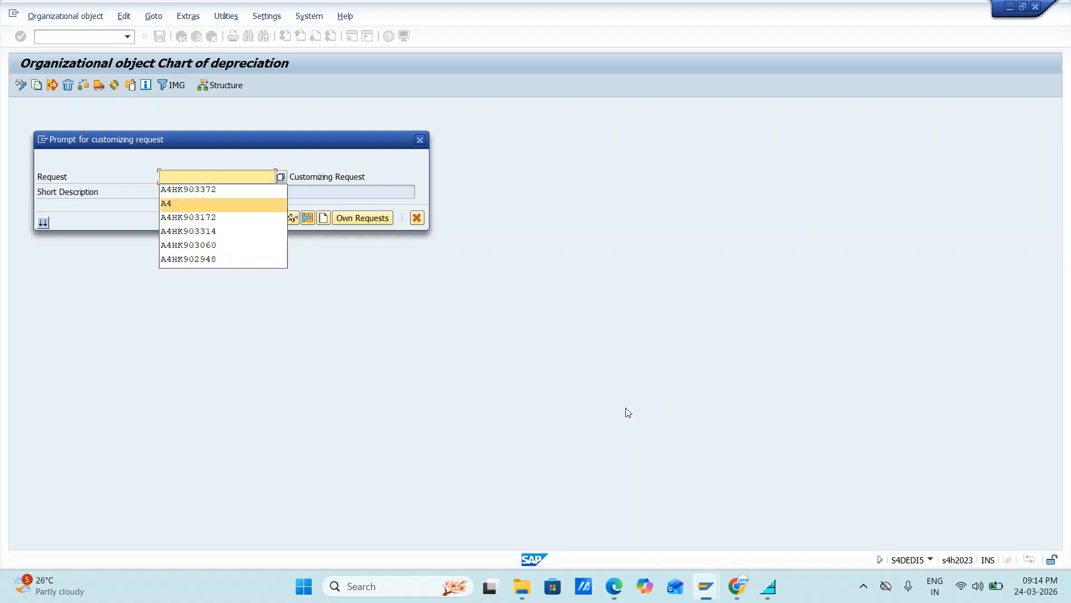
pyautogui.press('Down')
pyautogui.press('Down')
pyautogui.press('Down')
pyautogui.press('Return')
pyautogui.press('Return')
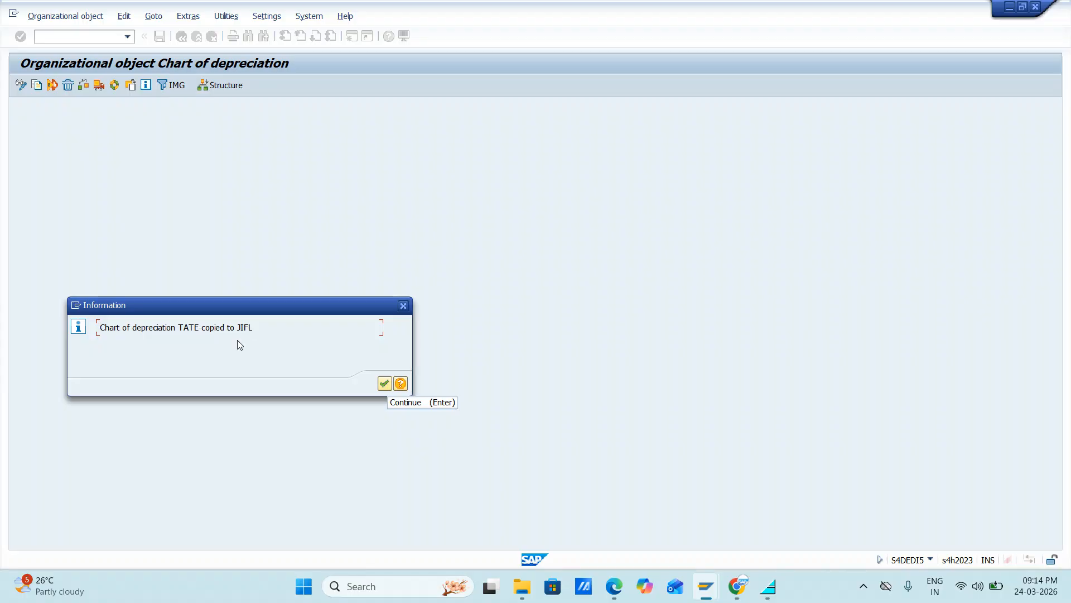
# Step: Acknowledge the copy information, review the completed activities, and return to the activity selection
pyautogui.click(383, 384)
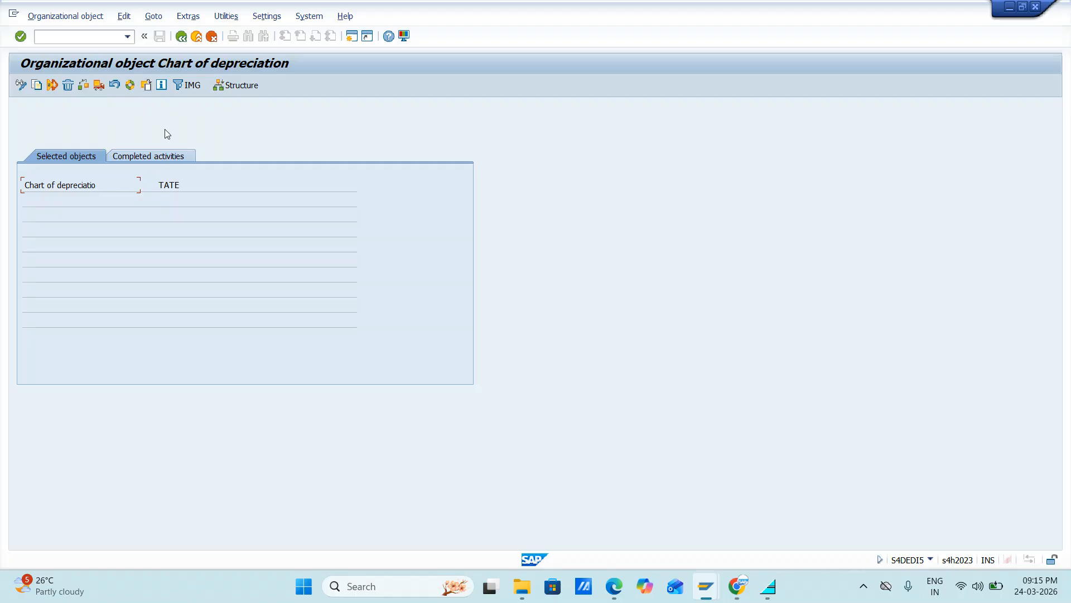
pyautogui.click(161, 157)
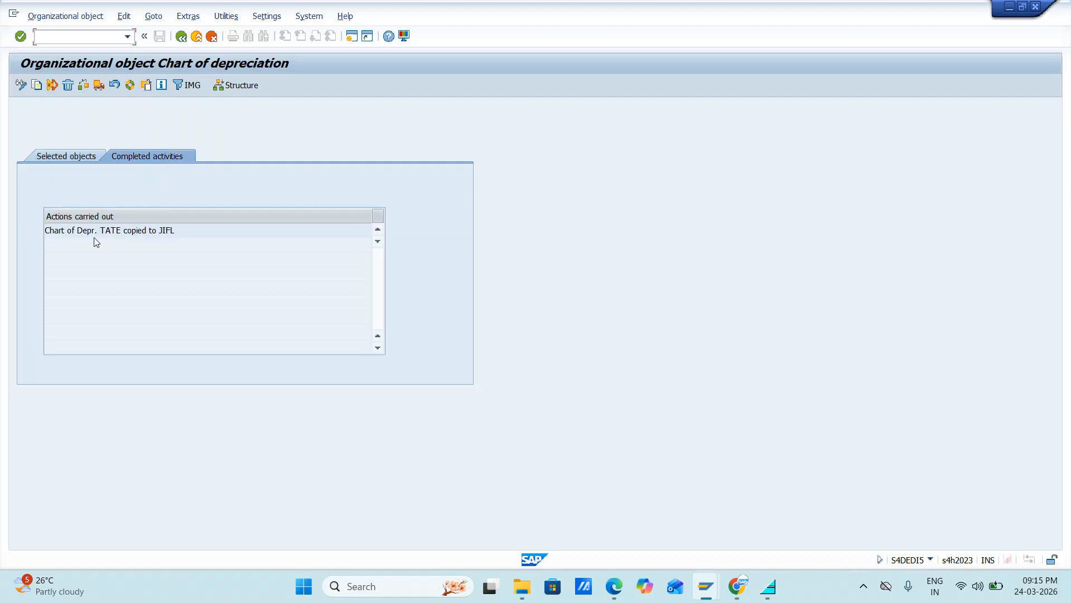
pyautogui.click(183, 38)
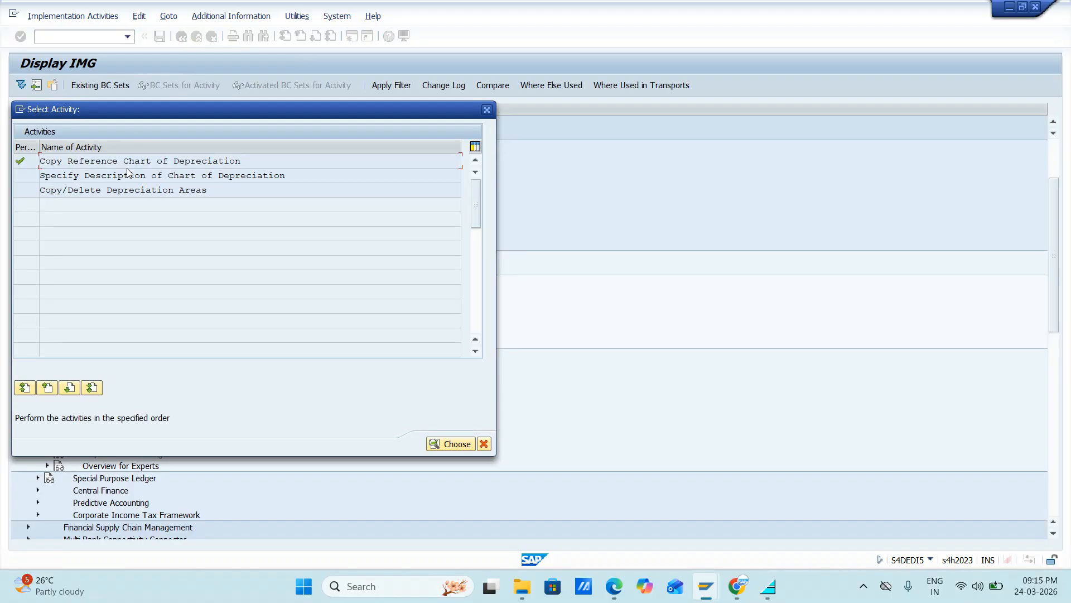
# Step: Review the depreciation areas defined for chart of depreciation JIFL and return to the activity selection
pyautogui.doubleClick(88, 190)
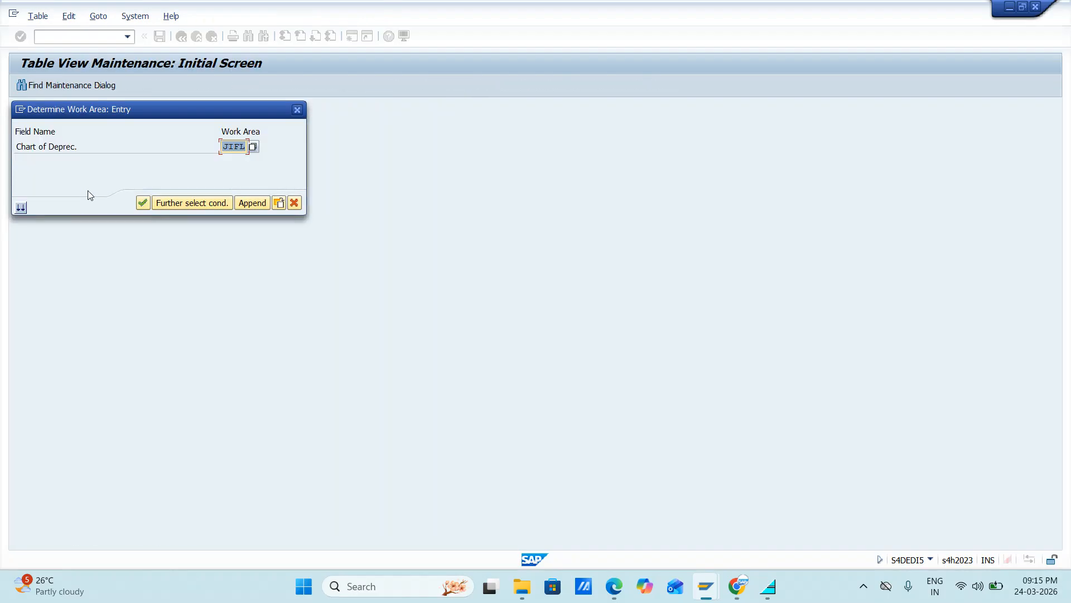
pyautogui.click(142, 203)
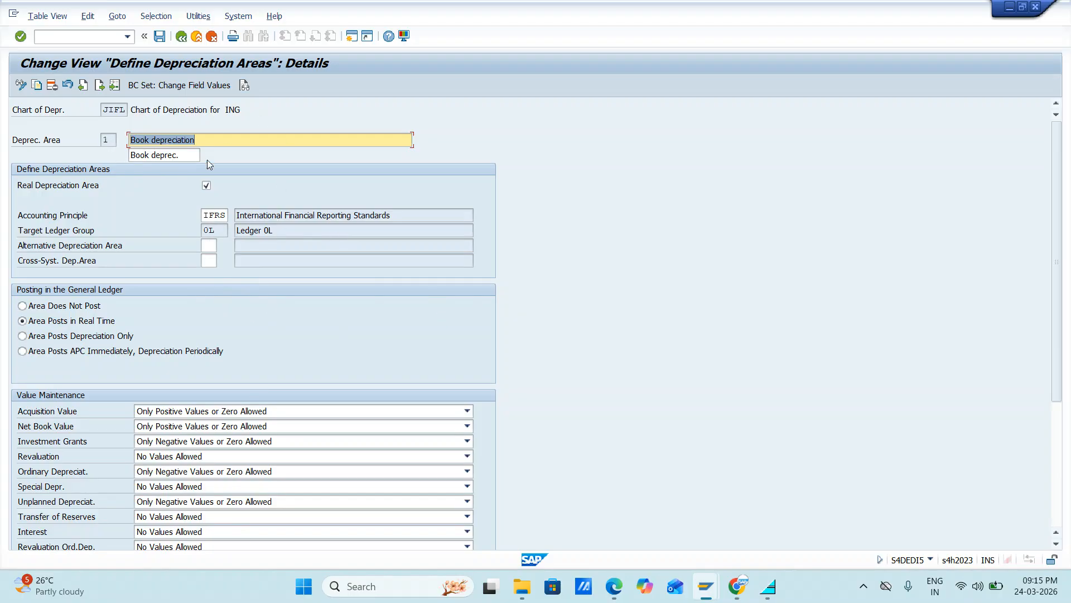
pyautogui.click(181, 38)
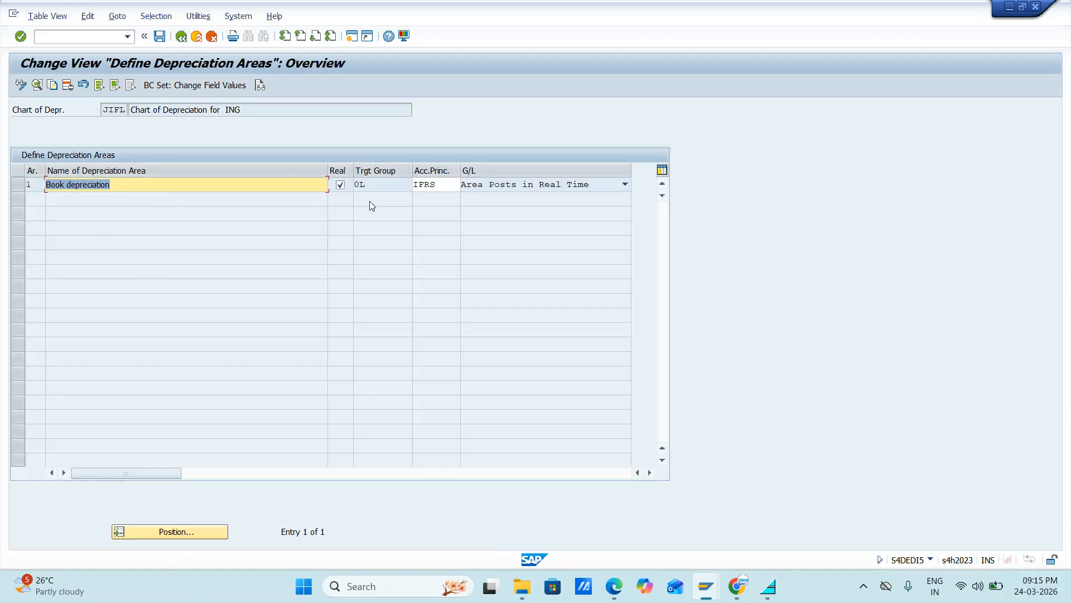
pyautogui.click(181, 36)
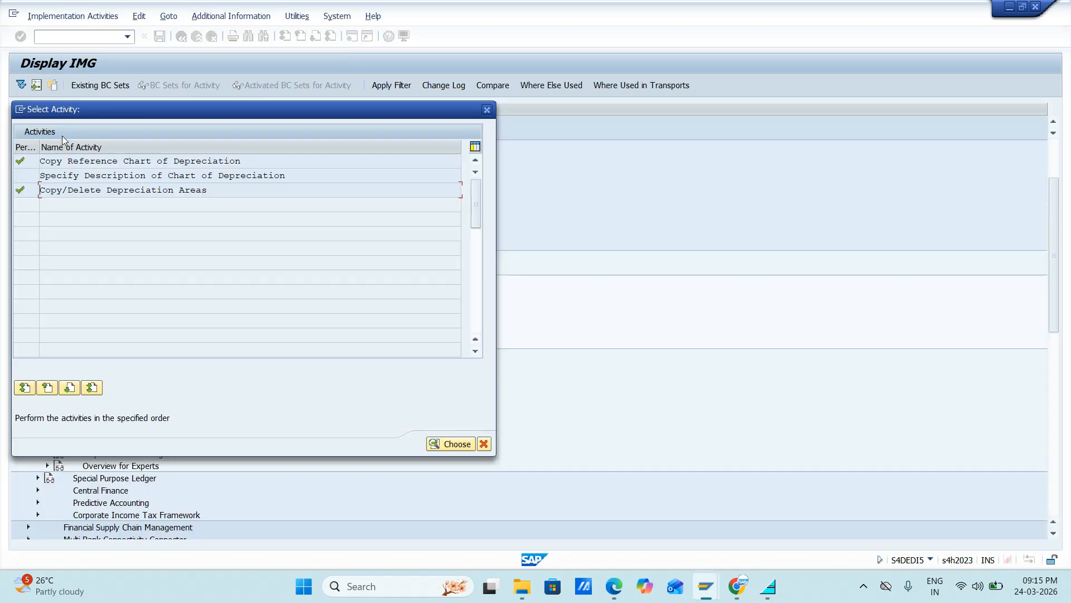
# Step: Open the chart of depreciation descriptions for maintenance and position the list on entry JIFL
pyautogui.doubleClick(57, 178)
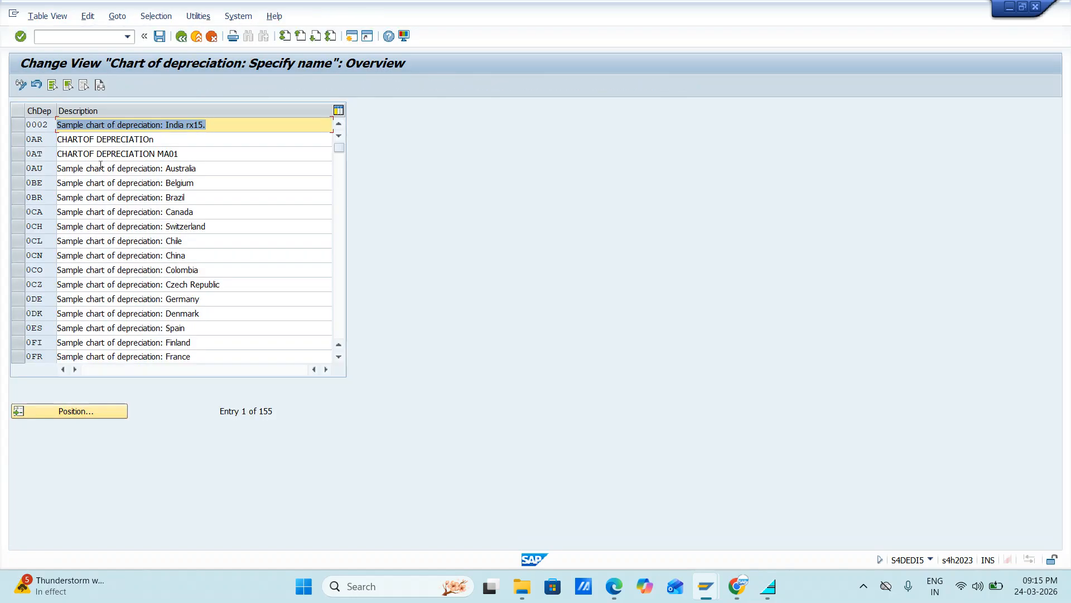
pyautogui.click(69, 411)
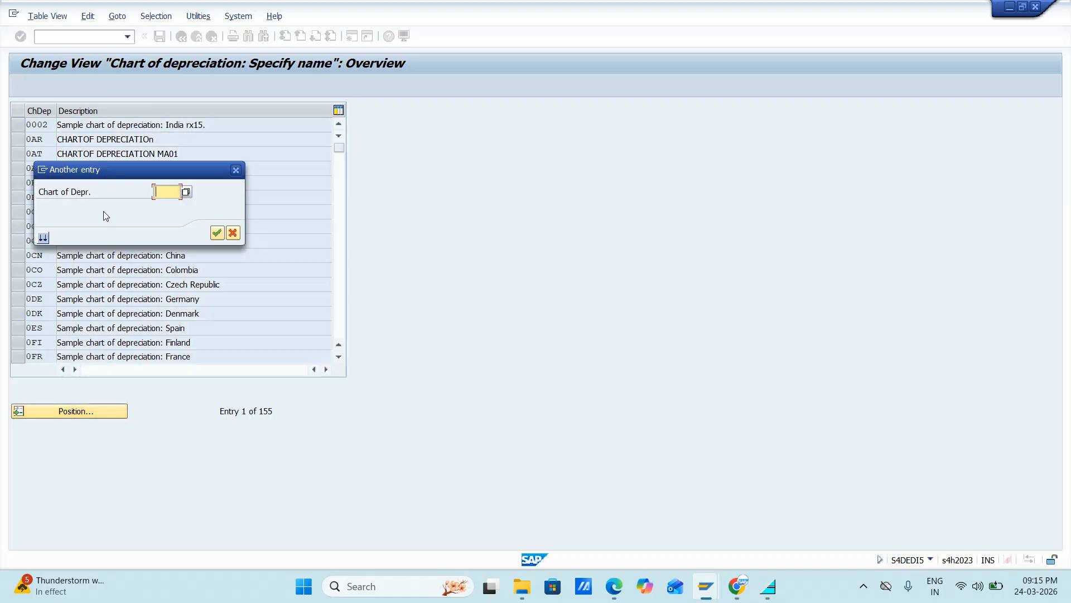
pyautogui.write('JIFL')
pyautogui.press('Return')
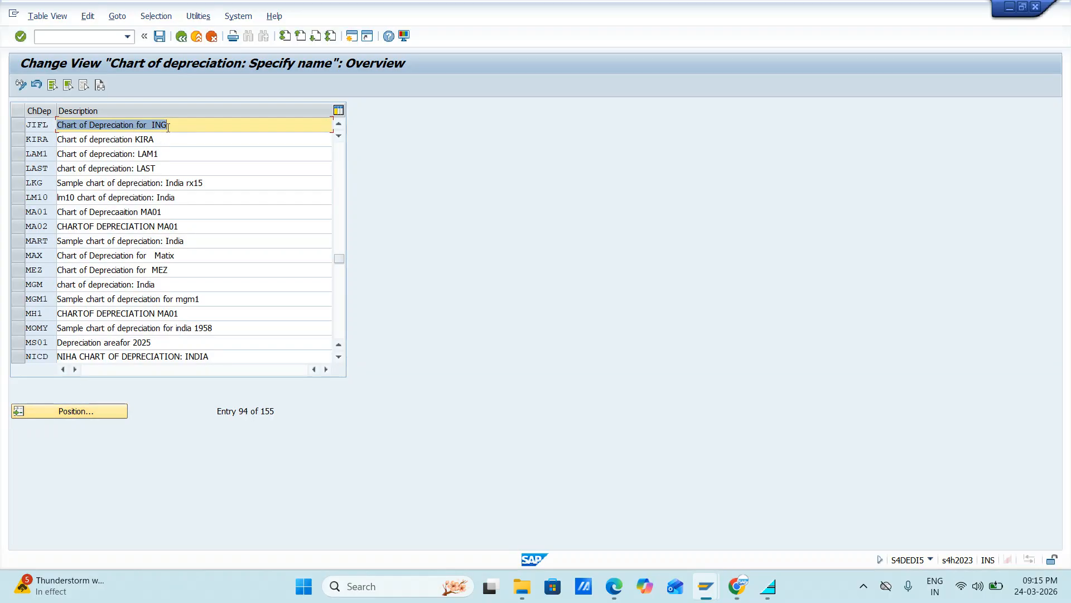
# Step: Change the JIFL description to "Chart of Depreciation for JIFL", save it with the proposed customizing request, and return to the activity selection
pyautogui.click(177, 125)
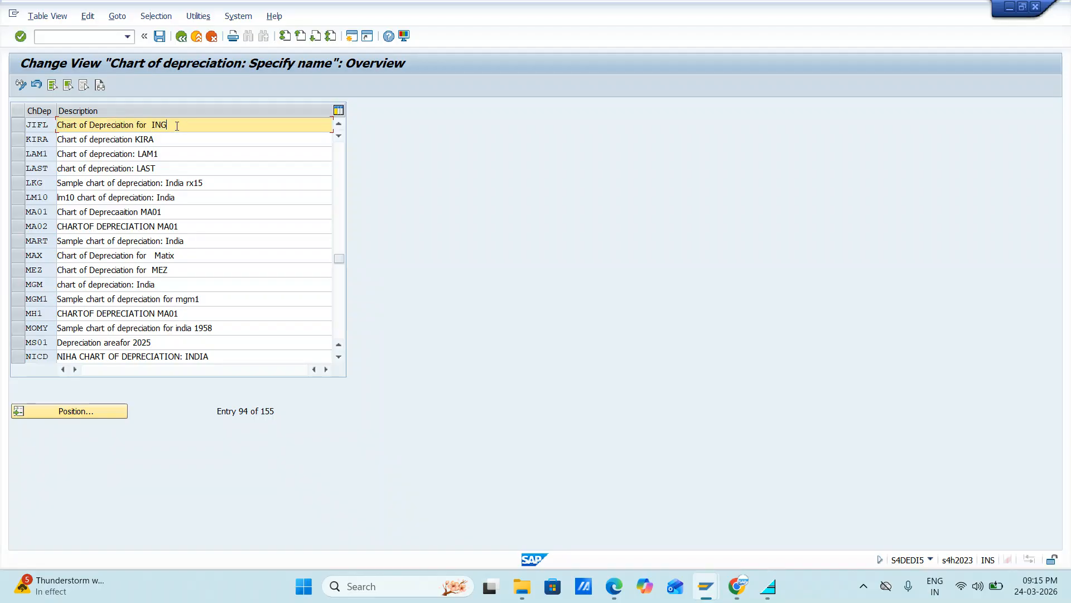
pyautogui.press('BackSpace')
pyautogui.press('BackSpace')
pyautogui.press('BackSpace')
pyautogui.press('BackSpace')
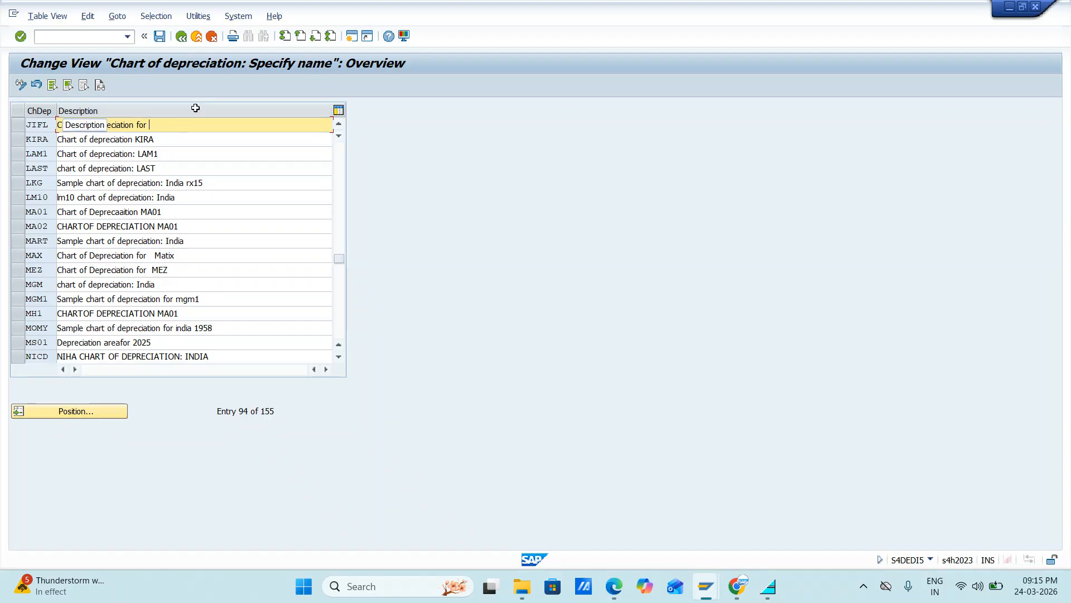
pyautogui.write('JIFL')
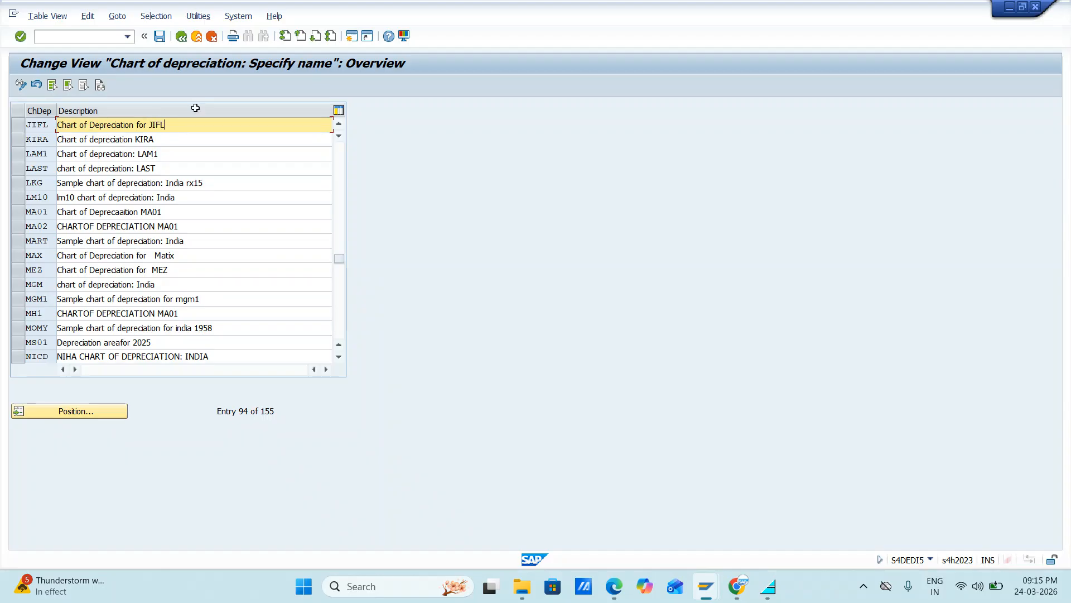
pyautogui.click(160, 37)
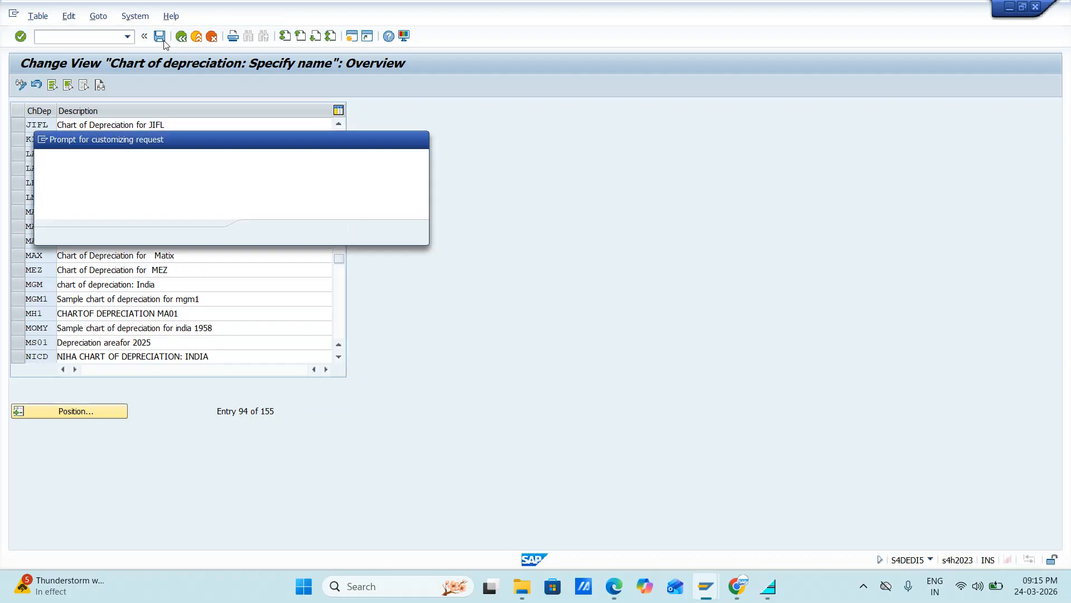
pyautogui.click(262, 235)
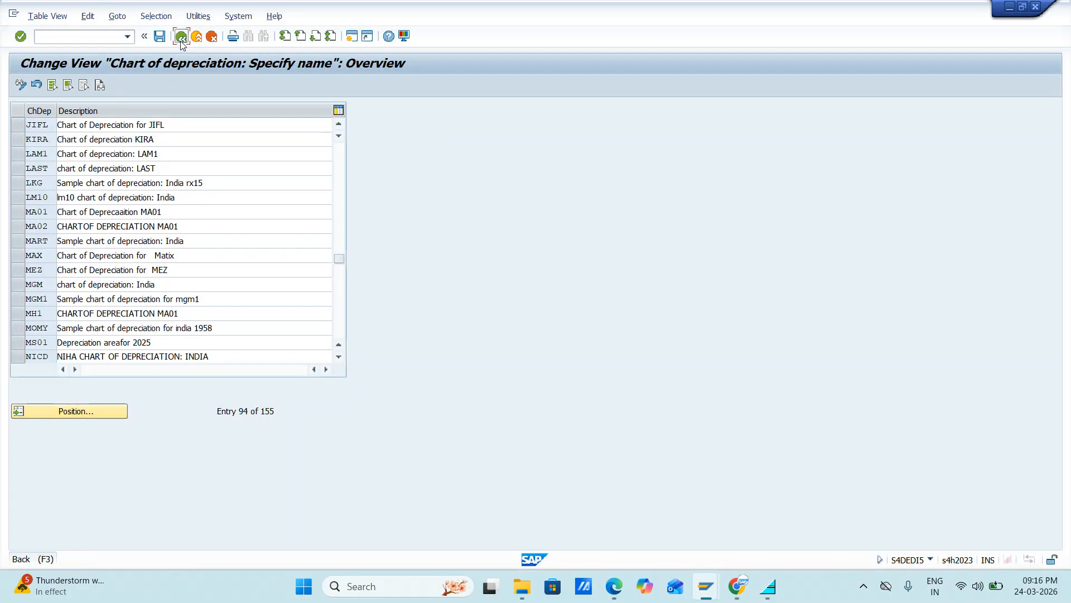
pyautogui.click(181, 37)
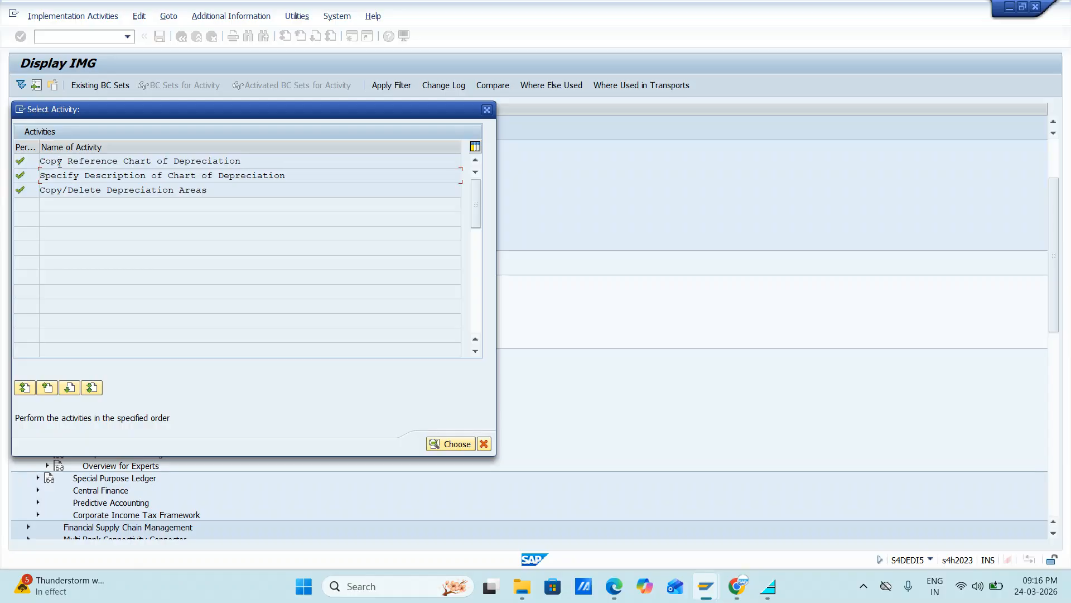
# Step: Start another reference chart copy and examine the available source charts of depreciation, including the country sample charts
pyautogui.doubleClick(59, 162)
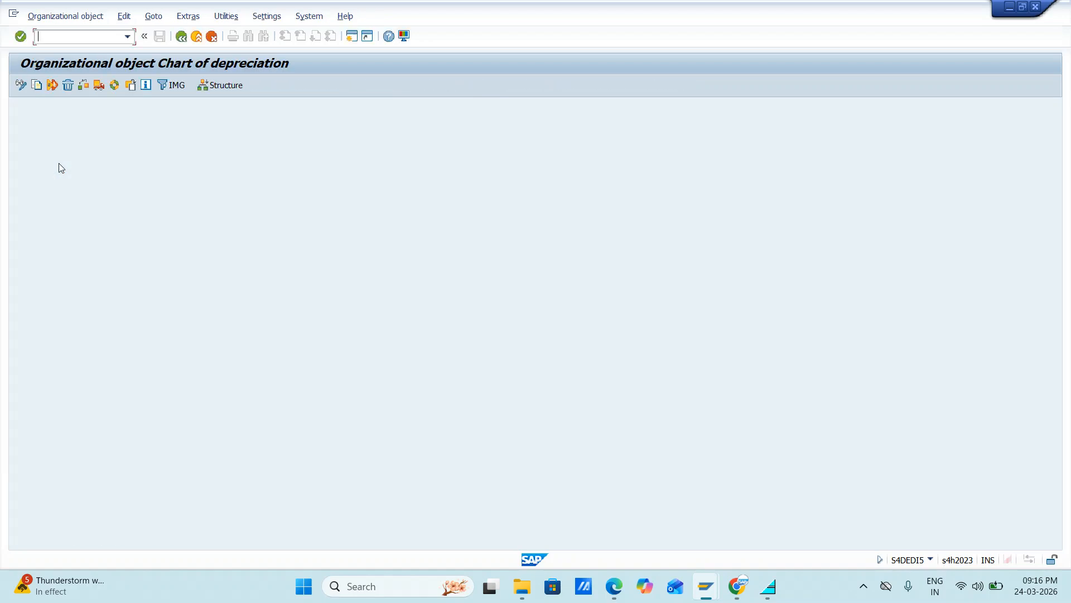
pyautogui.click(36, 86)
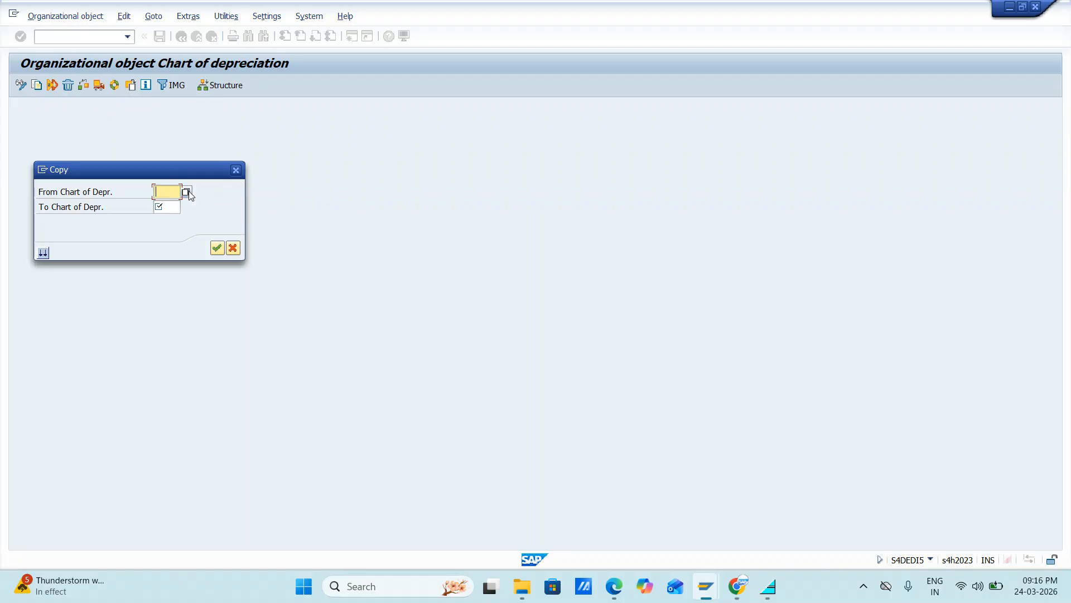
pyautogui.click(186, 191)
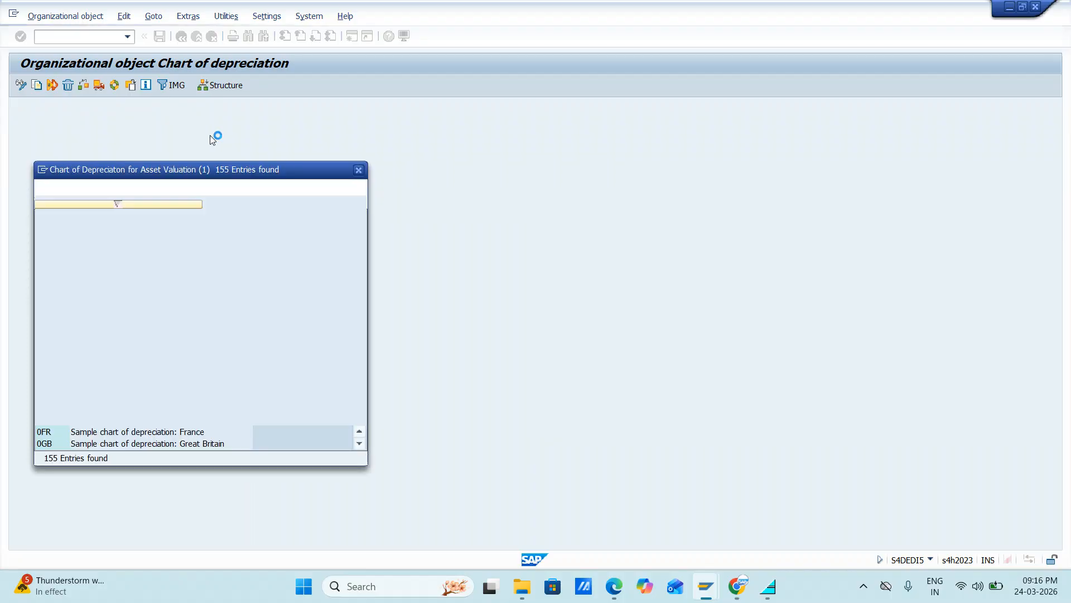
pyautogui.moveTo(265, 170); pyautogui.dragTo(282, 101)
pyautogui.scroll(-1, 149, 267)
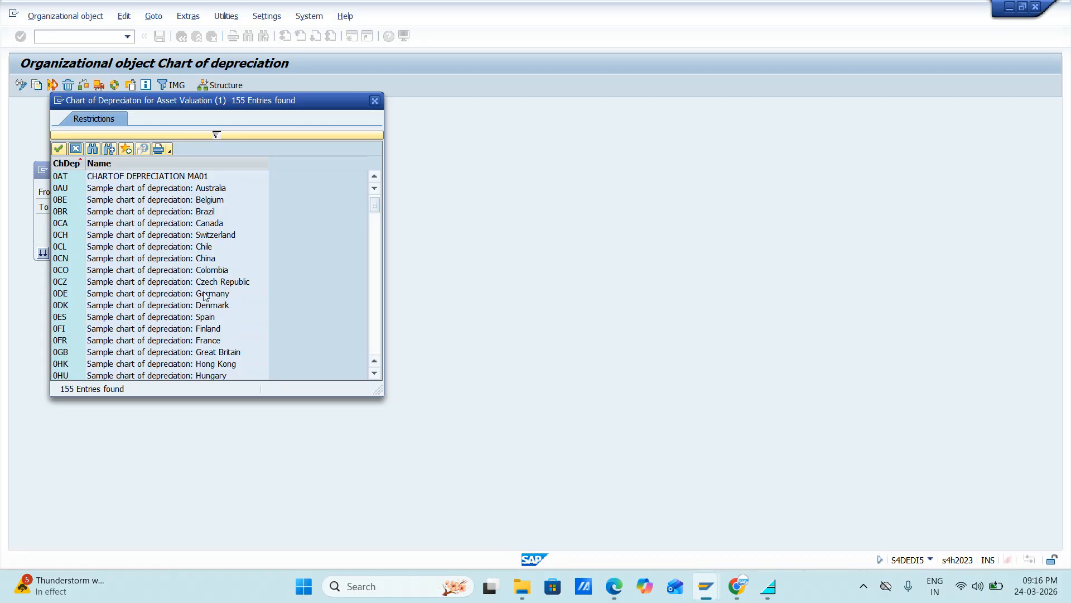
pyautogui.scroll(-5, 204, 295)
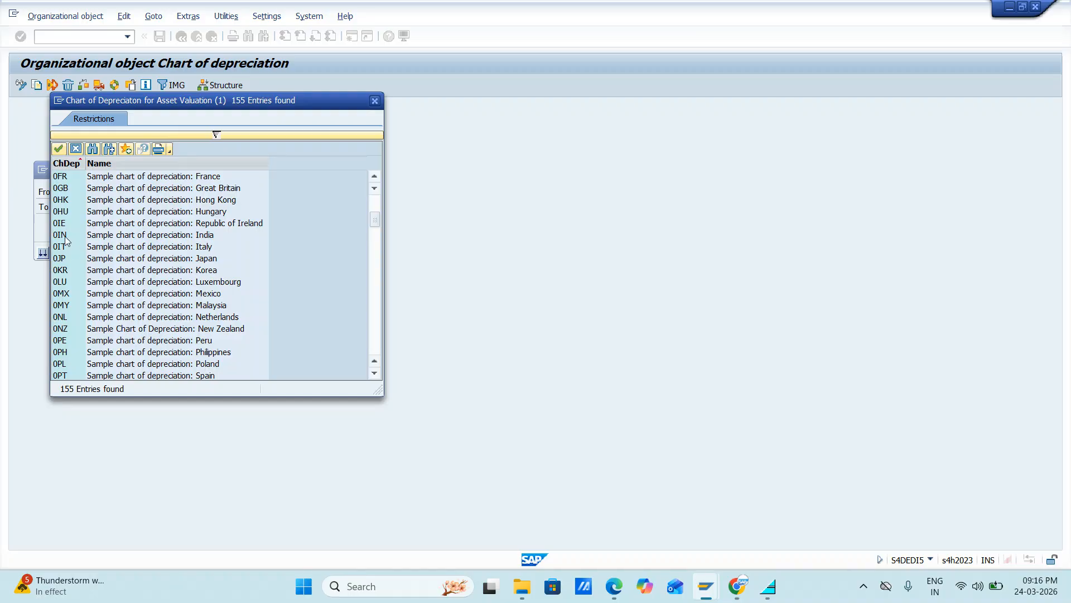
pyautogui.scroll(-8, 126, 307)
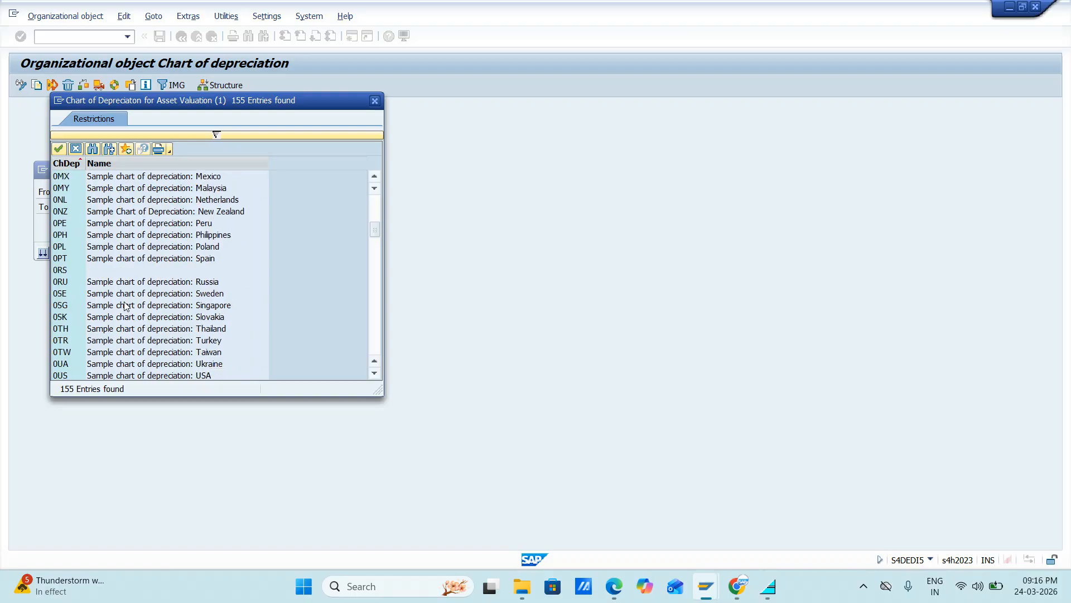
pyautogui.scroll(-20, 126, 306)
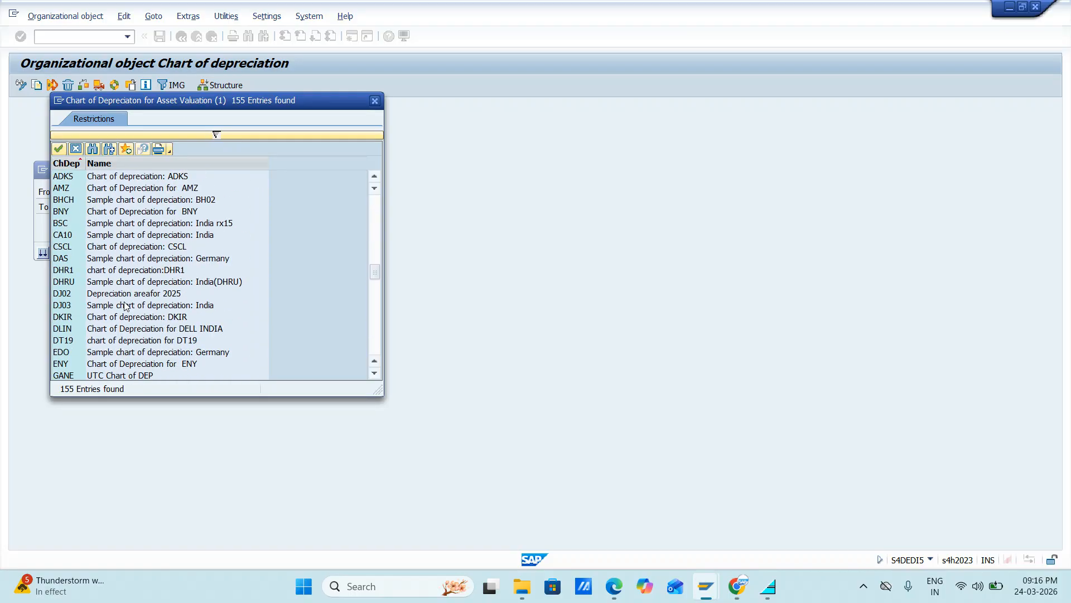
pyautogui.scroll(-12, 126, 307)
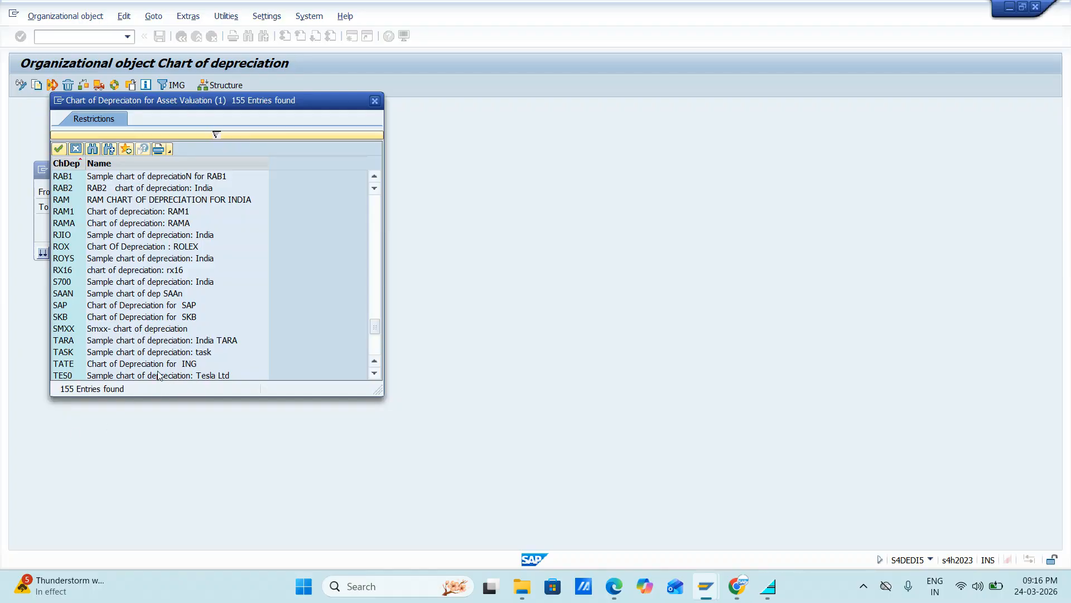
pyautogui.scroll(7, 176, 354)
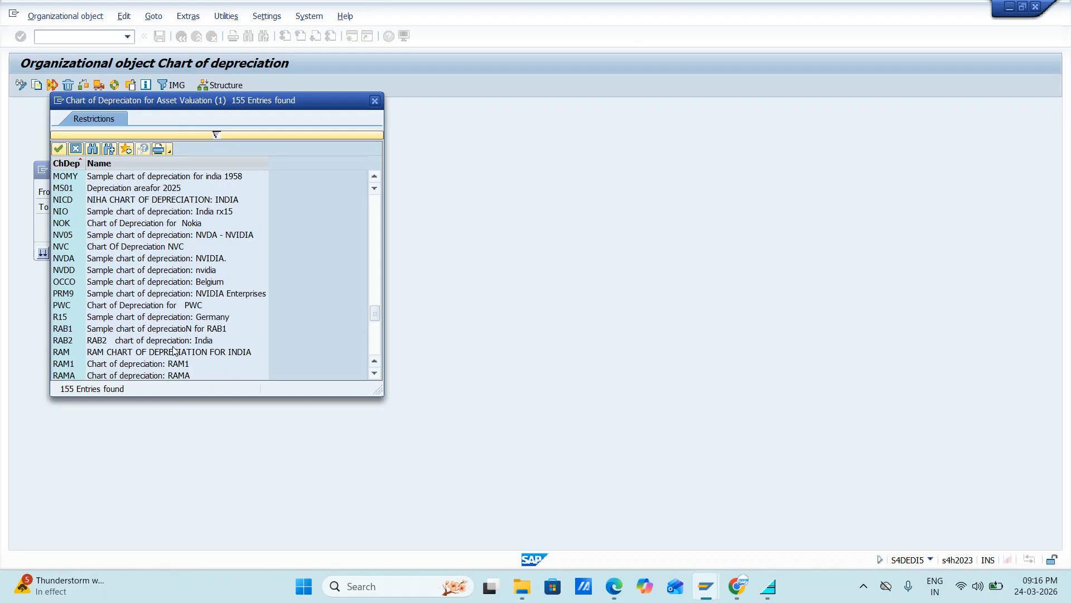
pyautogui.scroll(12, 173, 350)
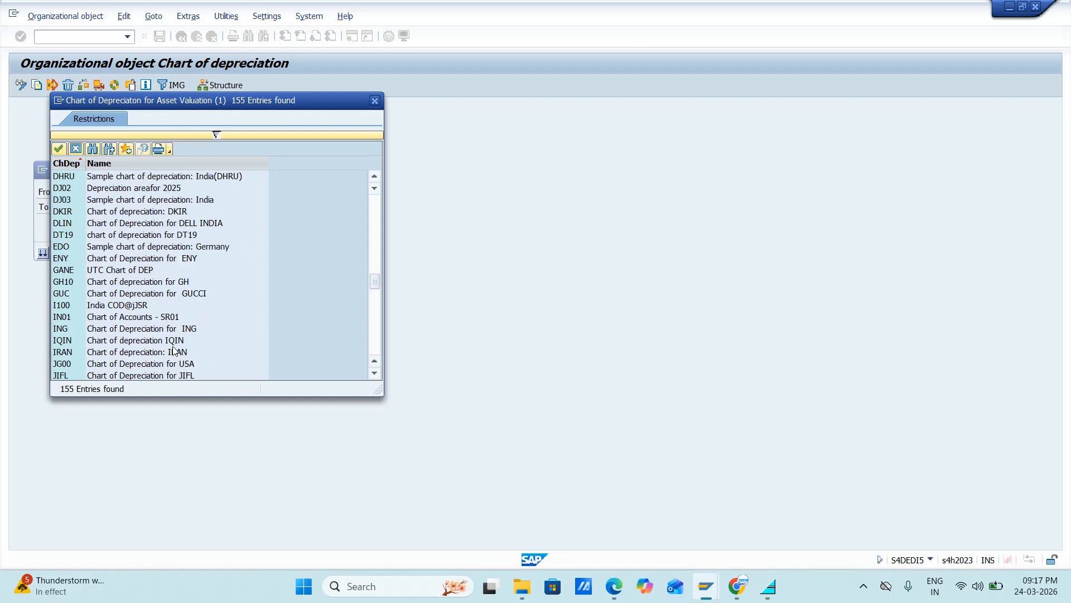
pyautogui.scroll(15, 174, 350)
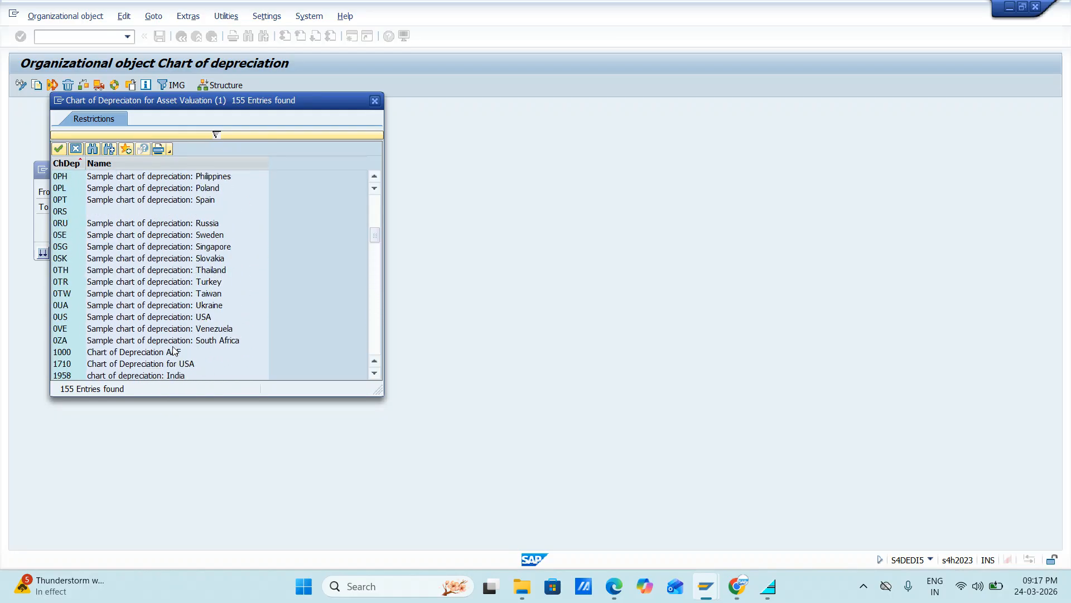
pyautogui.scroll(3, 174, 351)
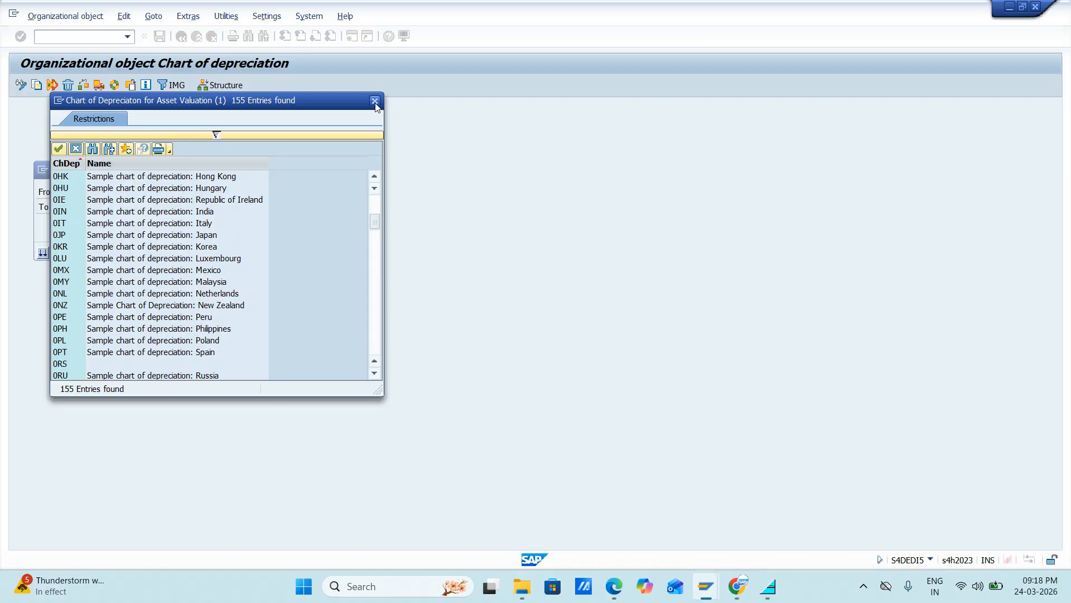
# Step: Try copying India's sample chart 0IN to JIFL, cancel at the org. object completion question, and return to the activity selection
pyautogui.doubleClick(65, 212)
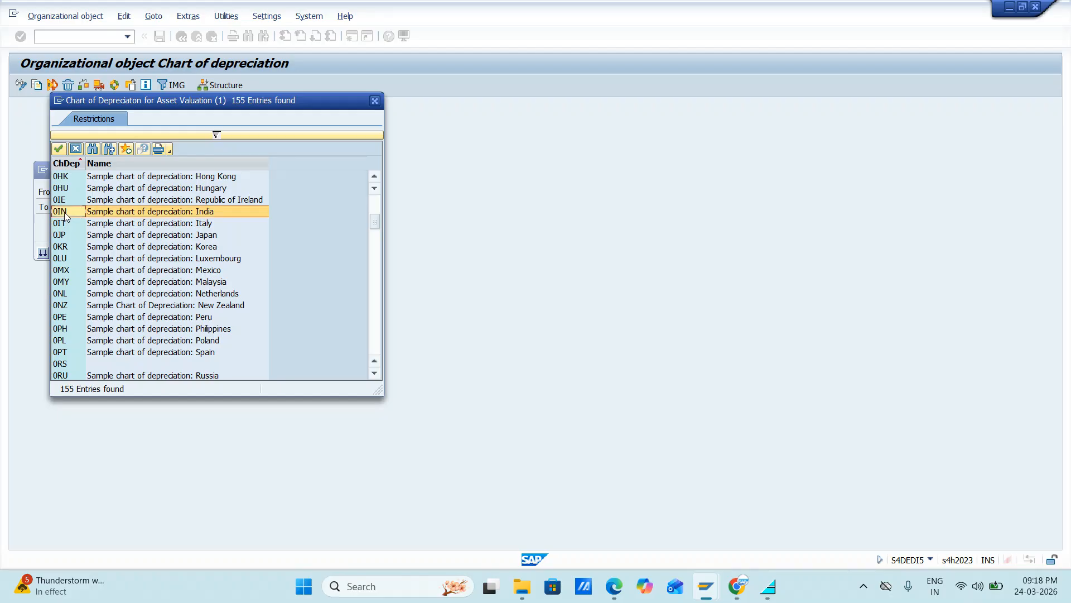
pyautogui.click(169, 204)
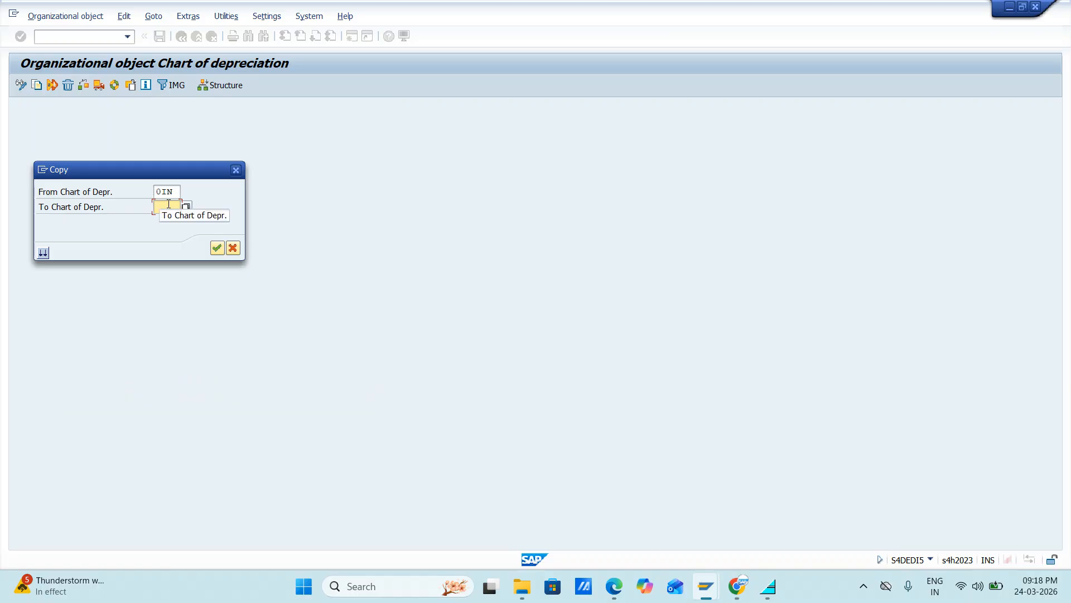
pyautogui.write('JIFL')
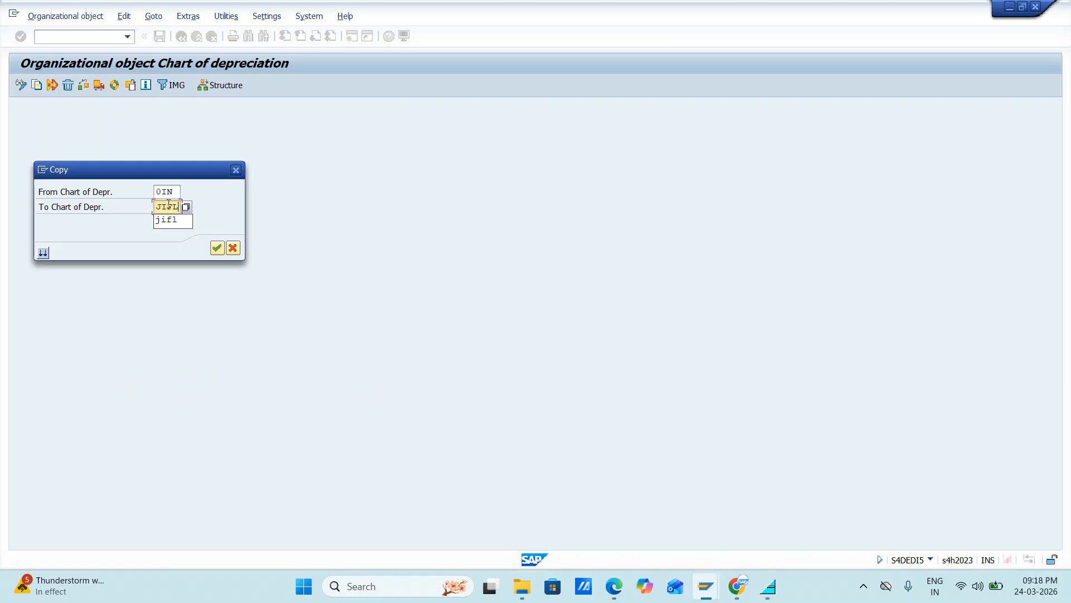
pyautogui.press('Return')
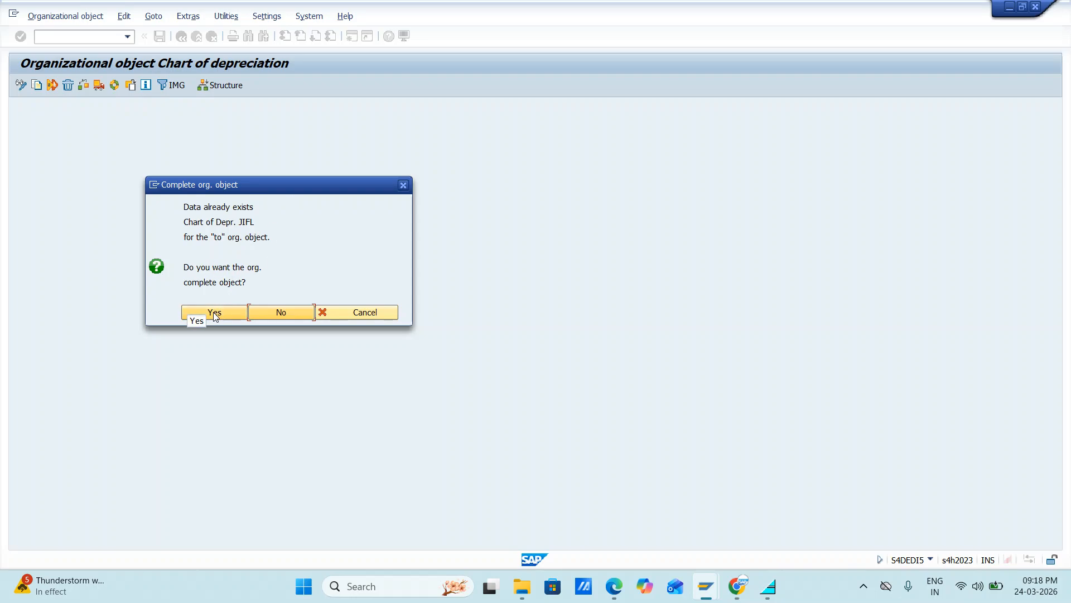
pyautogui.click(403, 185)
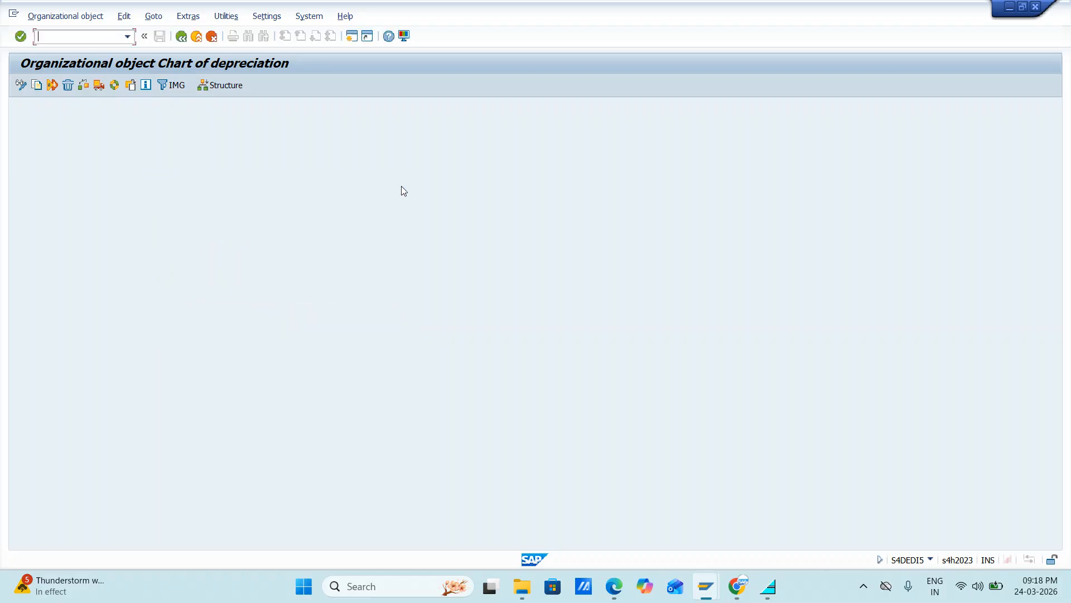
pyautogui.click(181, 37)
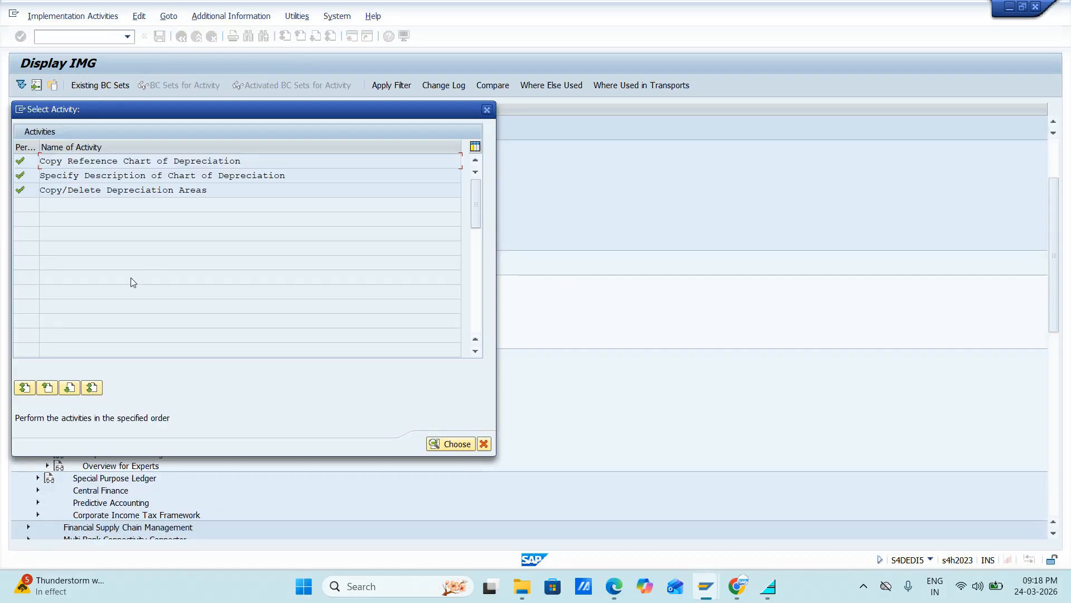
# Step: Check the book depreciation area details of chart JIFL again, including its ledger posting settings, and return to the activity selection
pyautogui.doubleClick(62, 193)
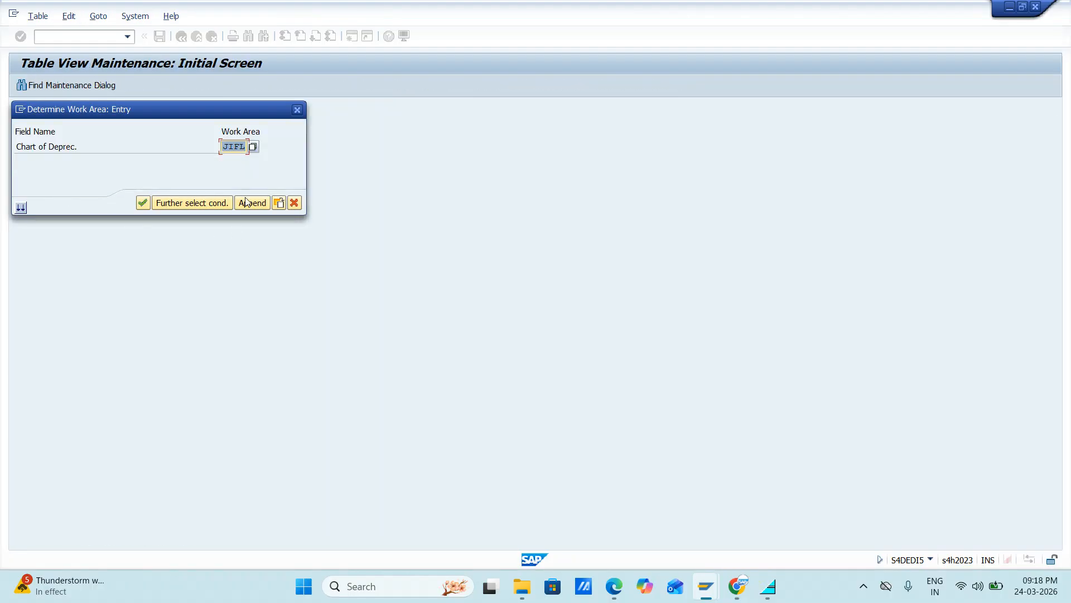
pyautogui.click(142, 202)
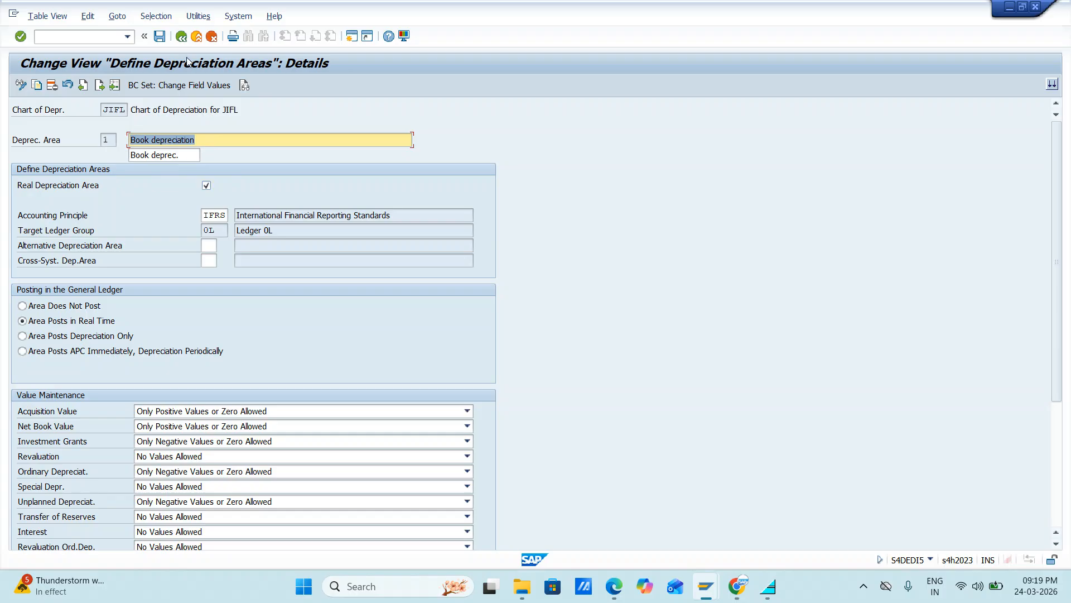
pyautogui.click(182, 37)
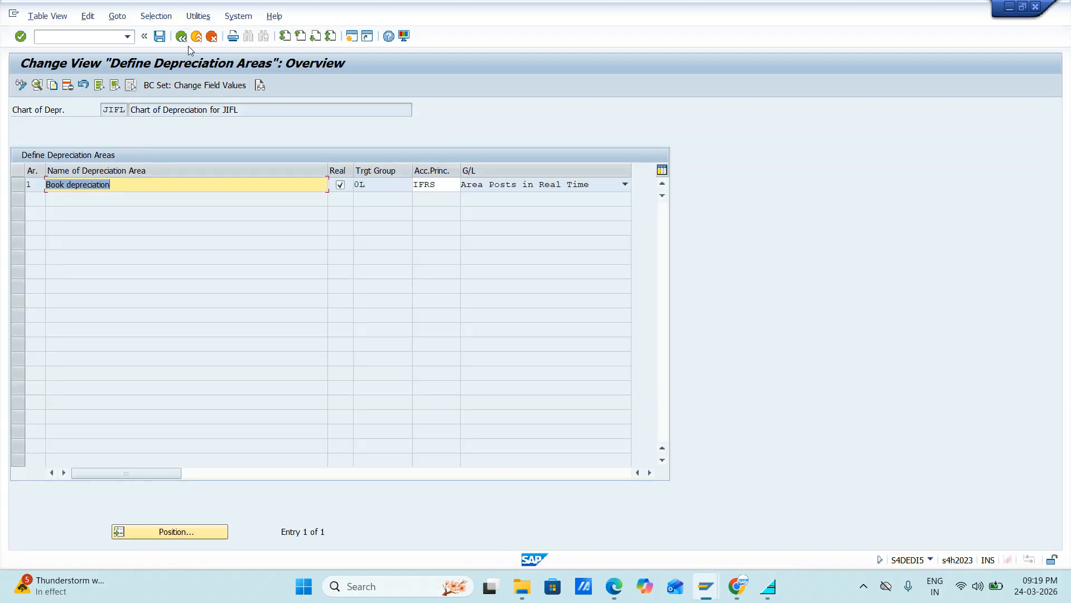
pyautogui.click(182, 36)
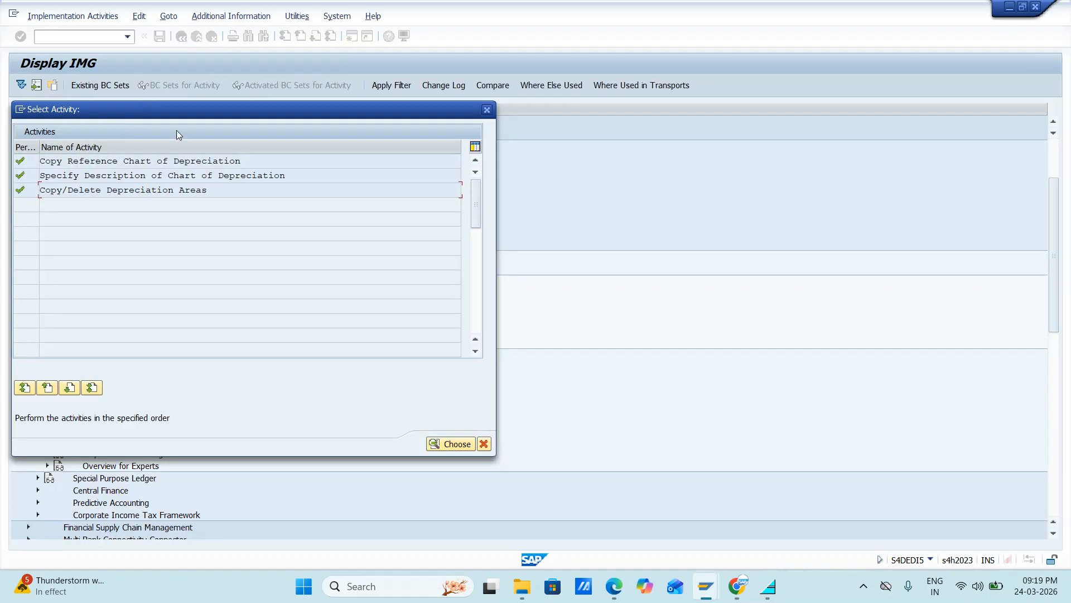
# Step: Check the book depreciation area details of chart of depreciation TATE and return to the activity selection
pyautogui.doubleClick(119, 190)
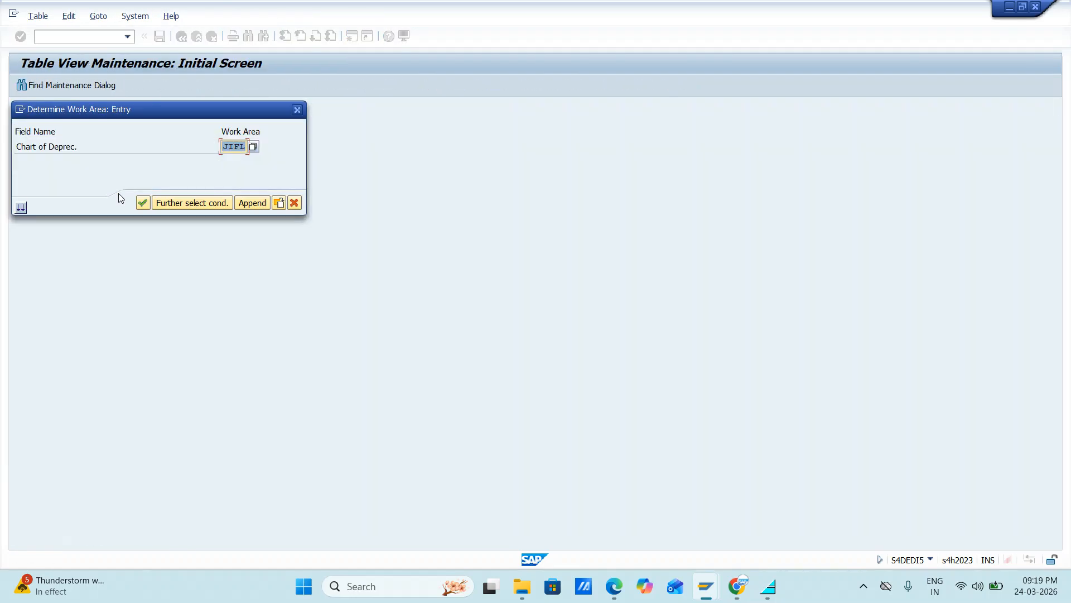
pyautogui.write('TATE')
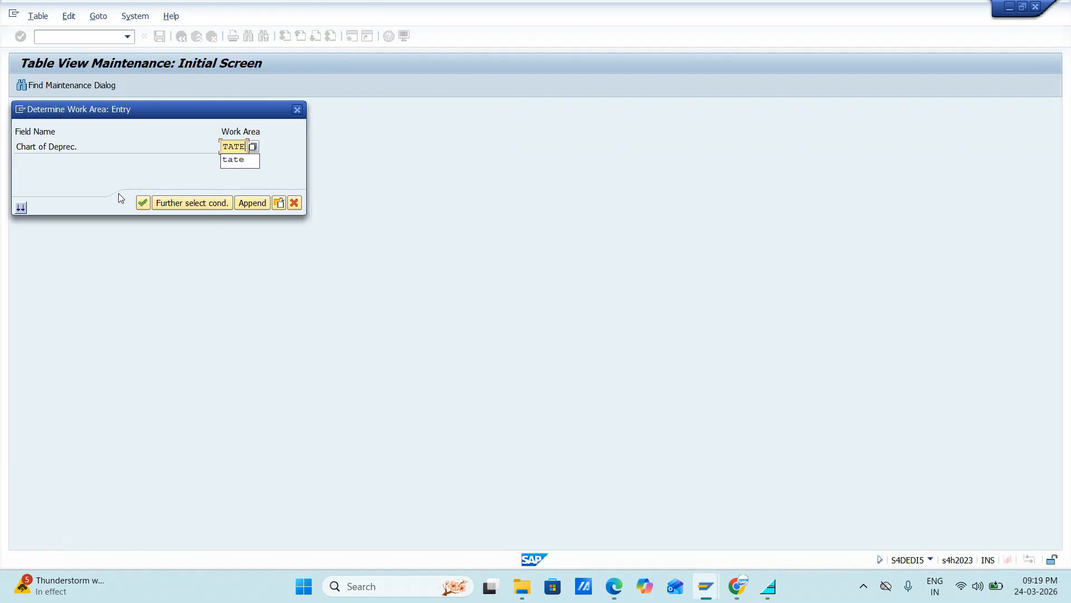
pyautogui.press('Return')
pyautogui.press('Return')
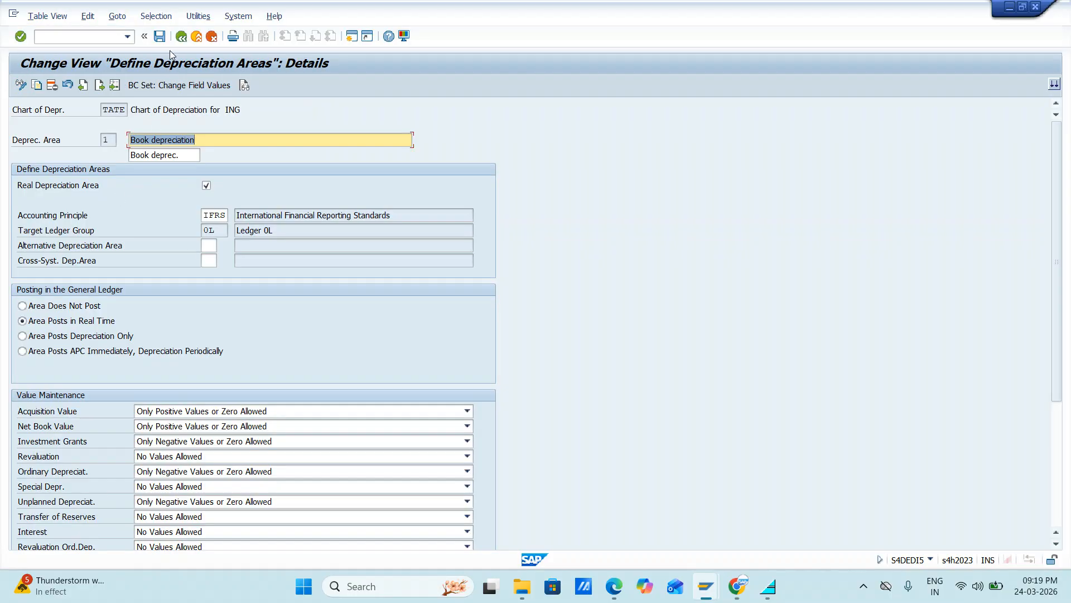
pyautogui.click(181, 37)
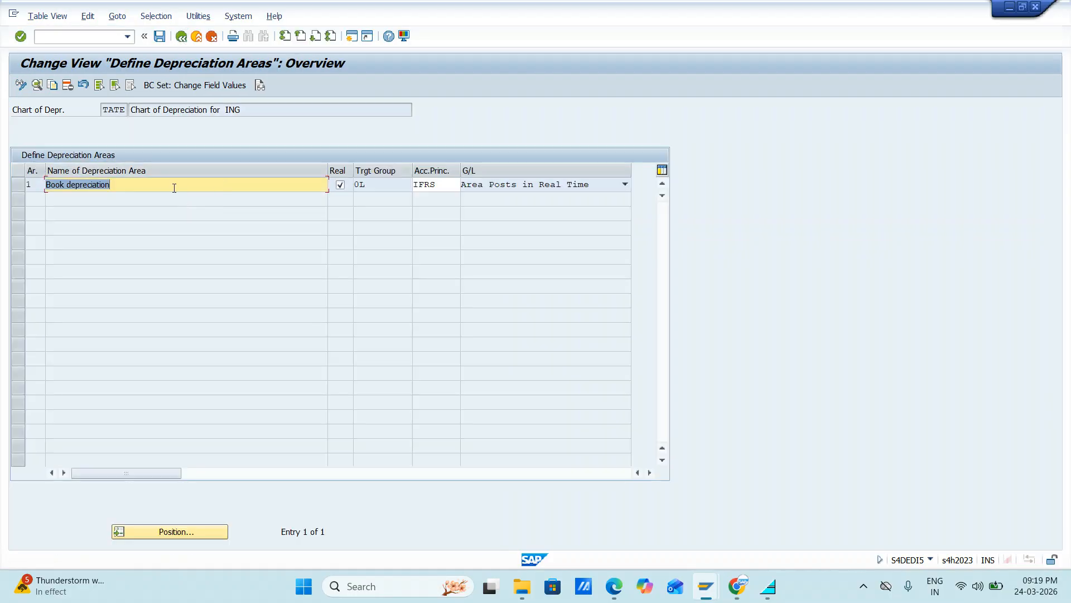
pyautogui.click(181, 37)
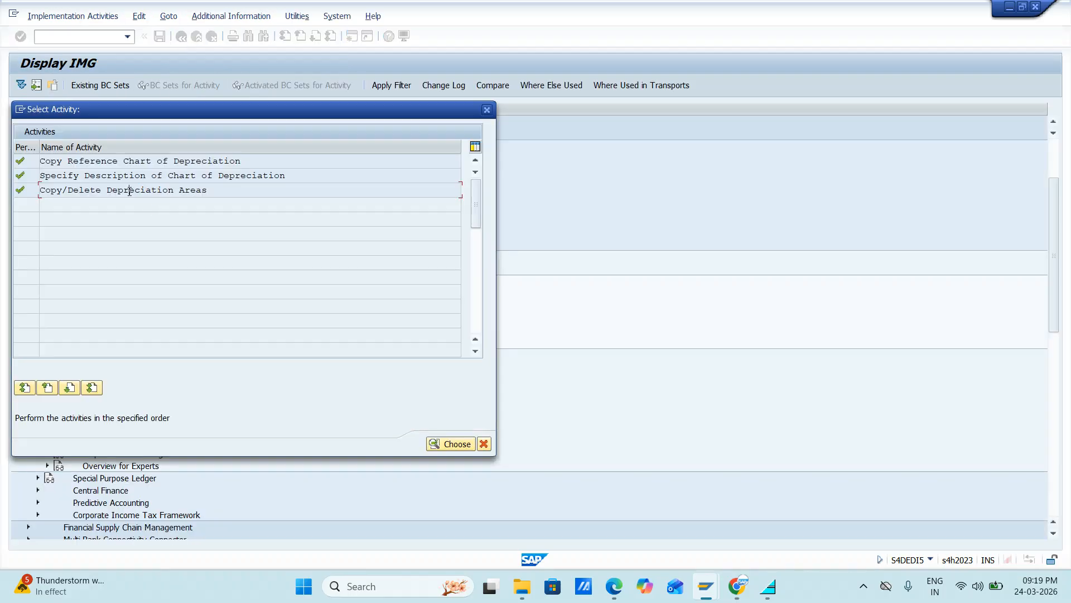
# Step: Try to open the depreciation areas of charts TATM and TATA, clear the entry, and decline to exit editing
pyautogui.doubleClick(132, 191)
pyautogui.write('TATM')
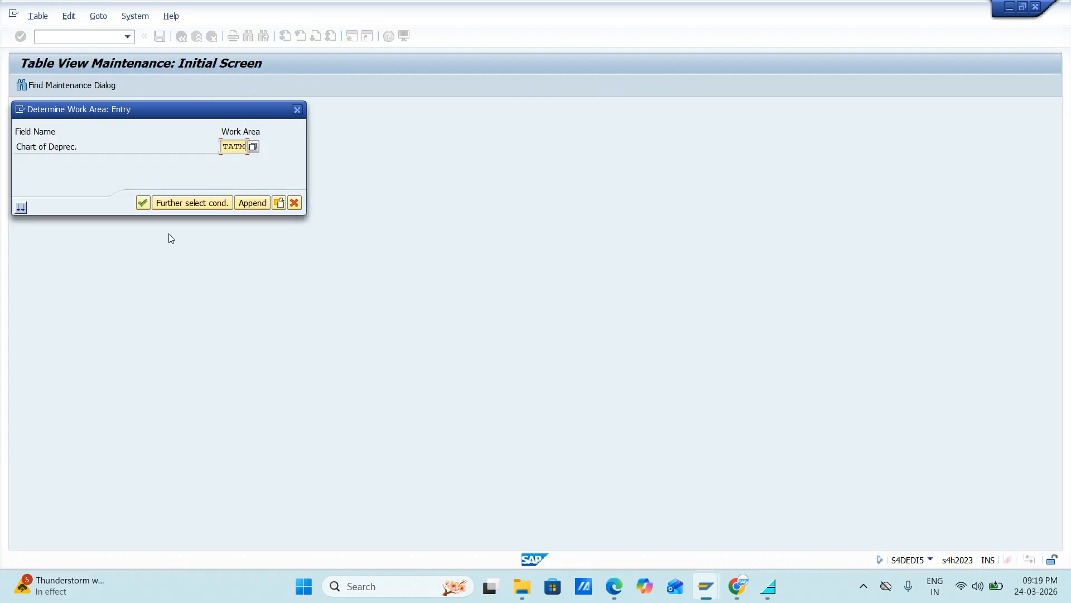
pyautogui.press('Return')
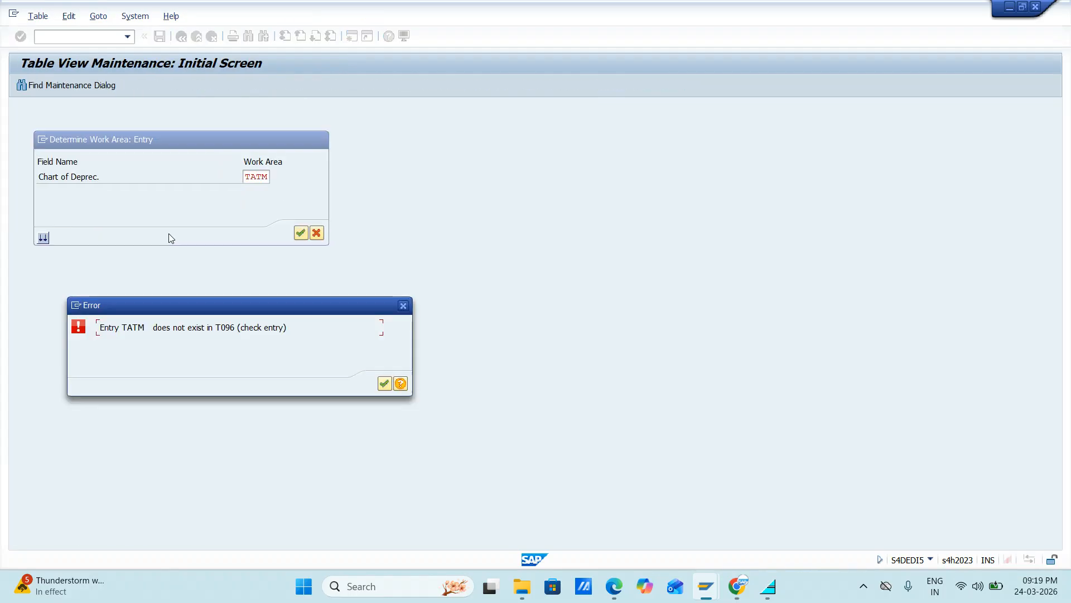
pyautogui.click(385, 384)
pyautogui.press('BackSpace')
pyautogui.write('TAT')
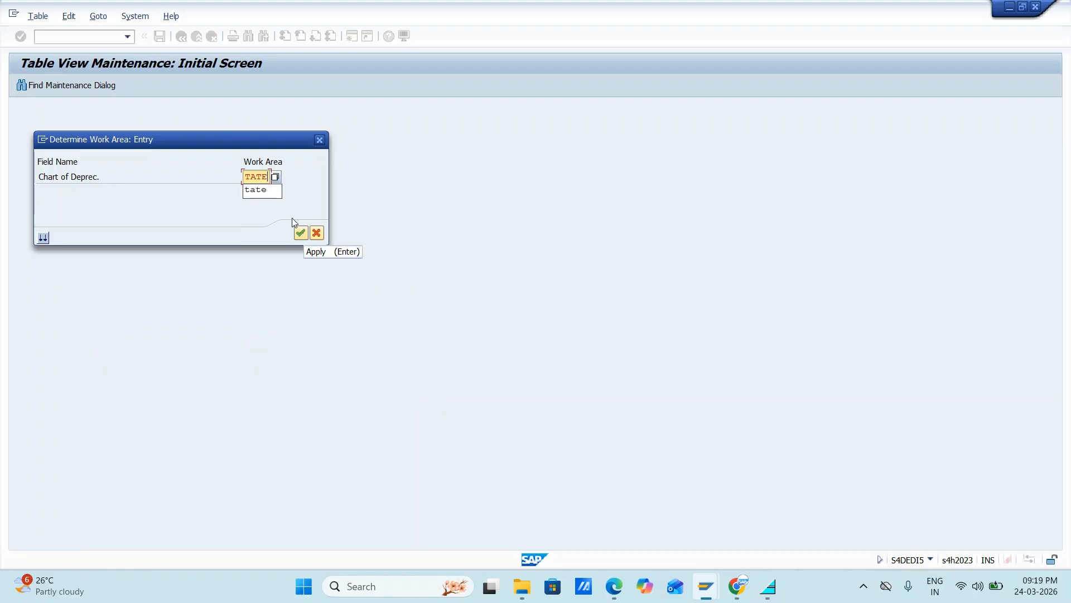
pyautogui.write('A')
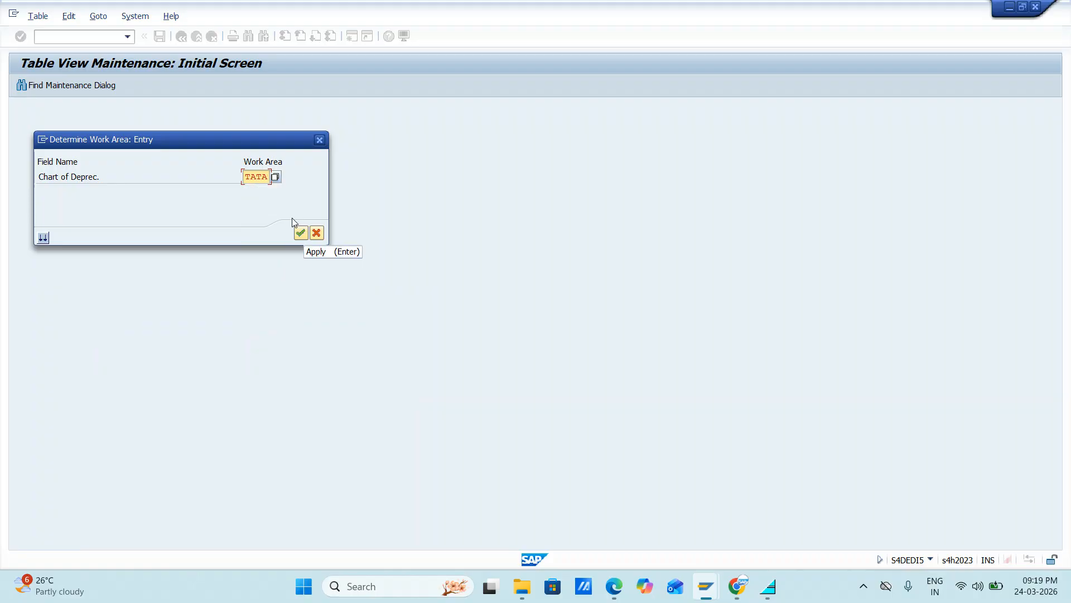
pyautogui.press('Return')
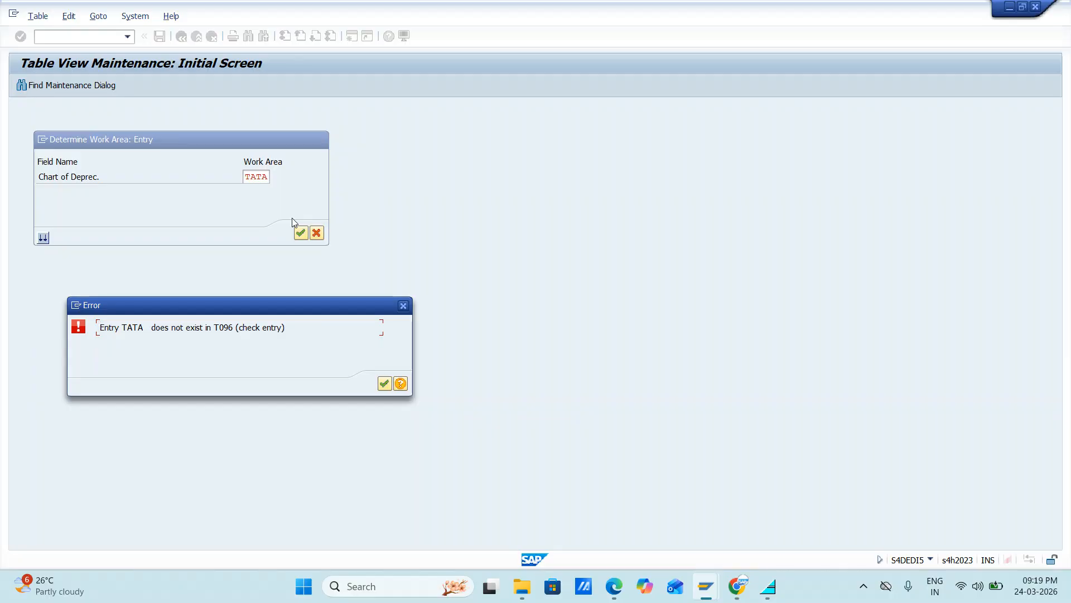
pyautogui.press('Return')
pyautogui.press('BackSpace')
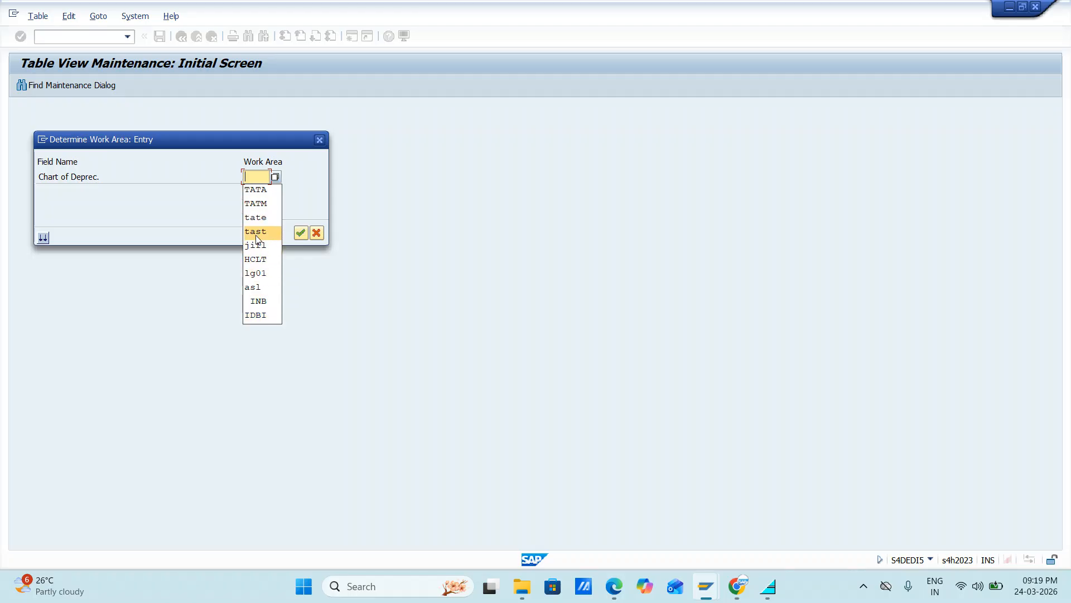
pyautogui.click(319, 140)
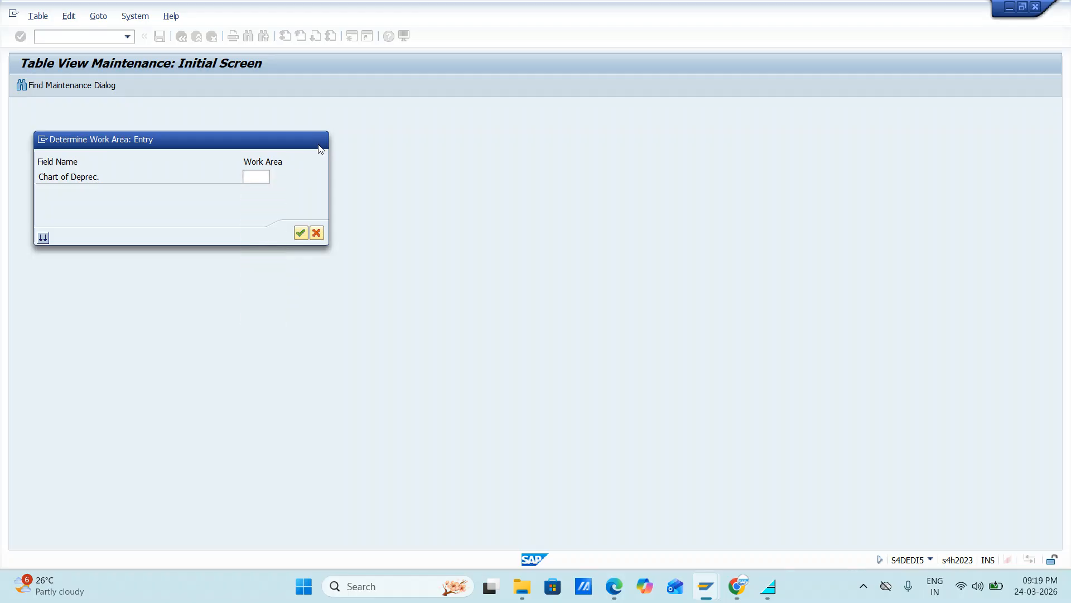
pyautogui.click(282, 299)
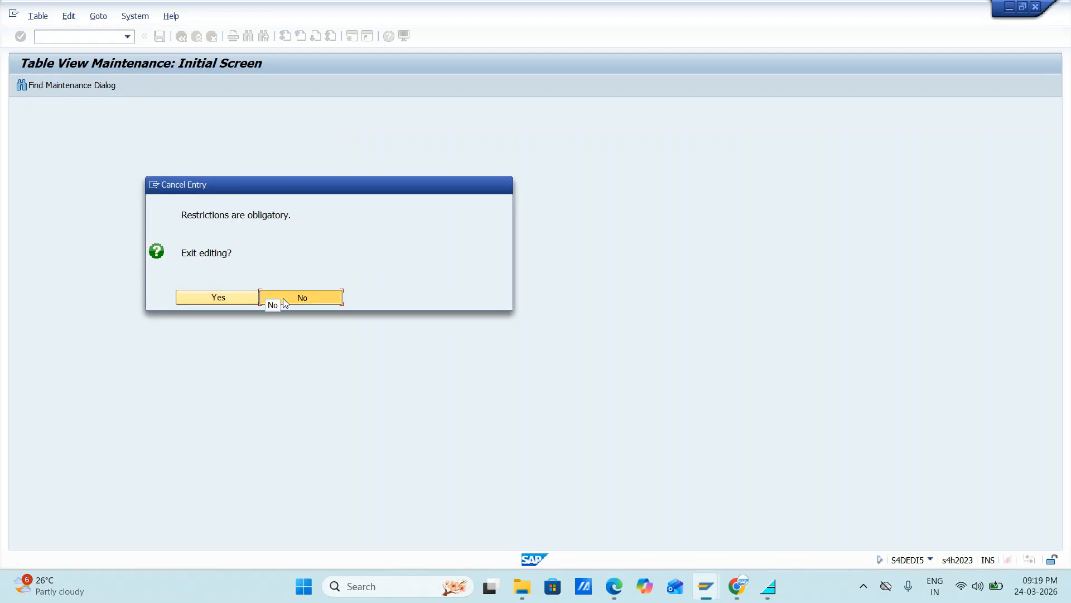
# Step: Examine chart JIFL's book depreciation area, including the acquisition value options, other value maintenance settings and derived area entries
pyautogui.write('JIFL')
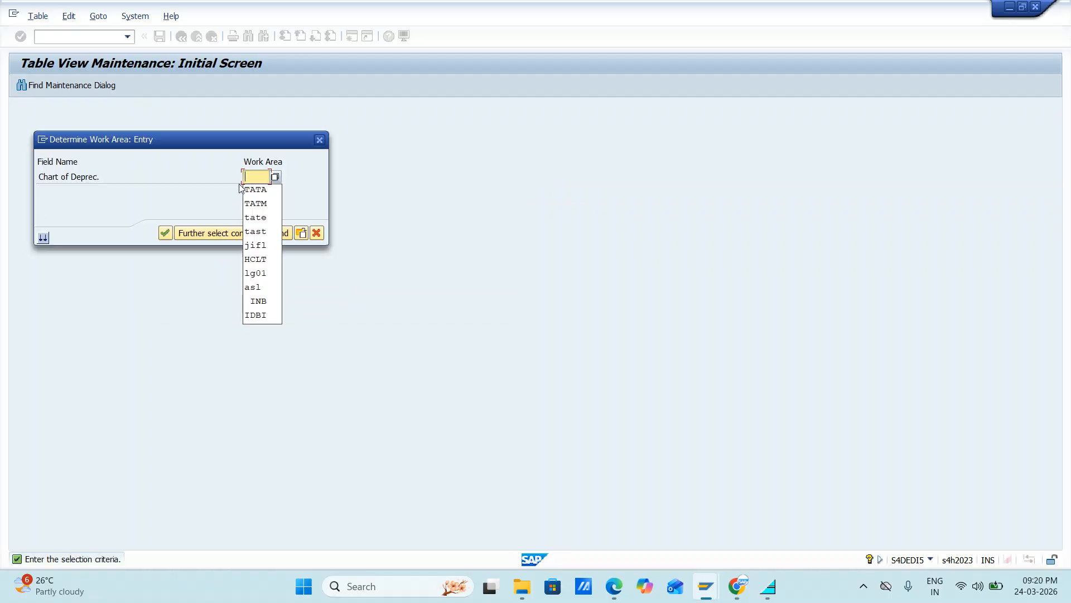
pyautogui.press('Return')
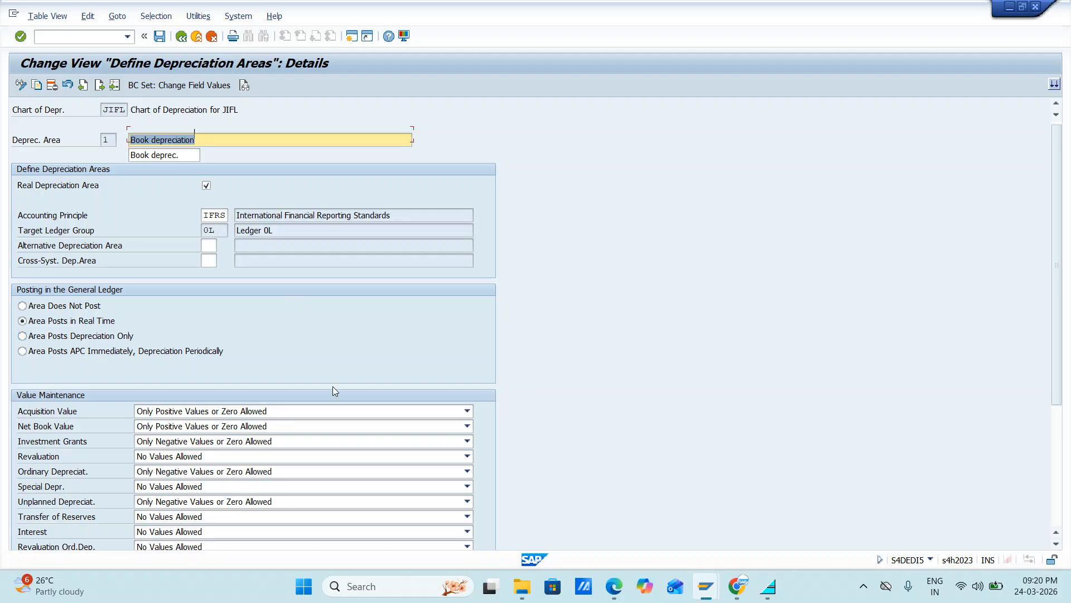
pyautogui.scroll(-1, 332, 386)
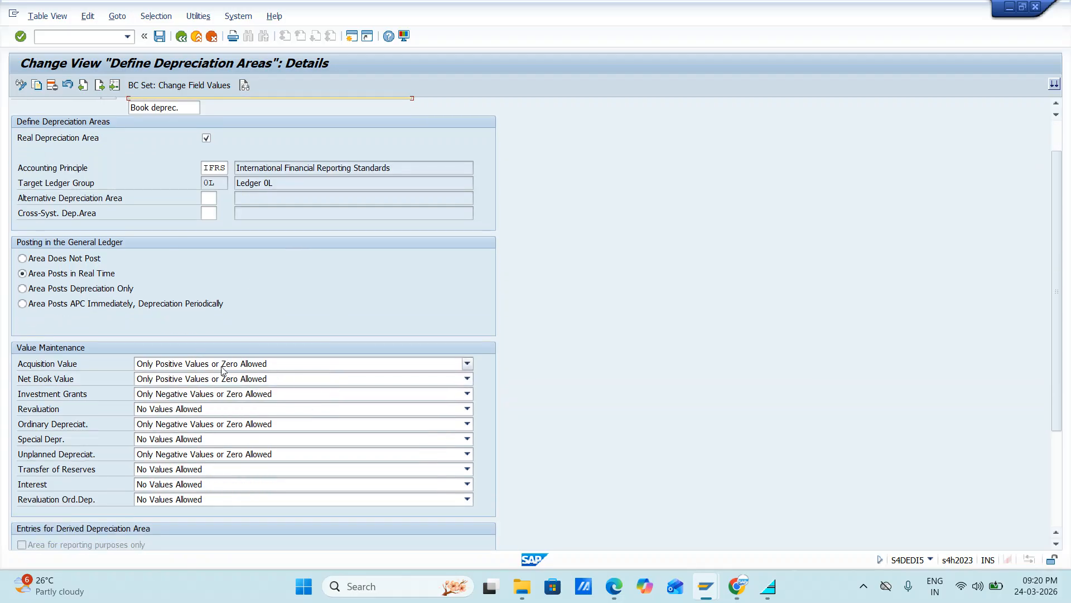
pyautogui.click(465, 365)
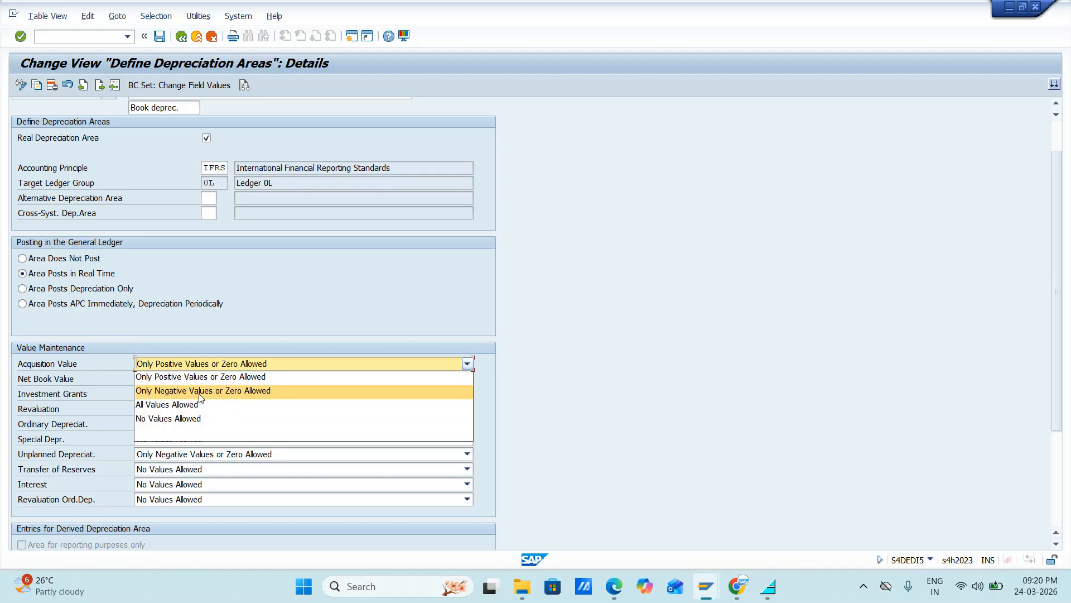
pyautogui.click(373, 332)
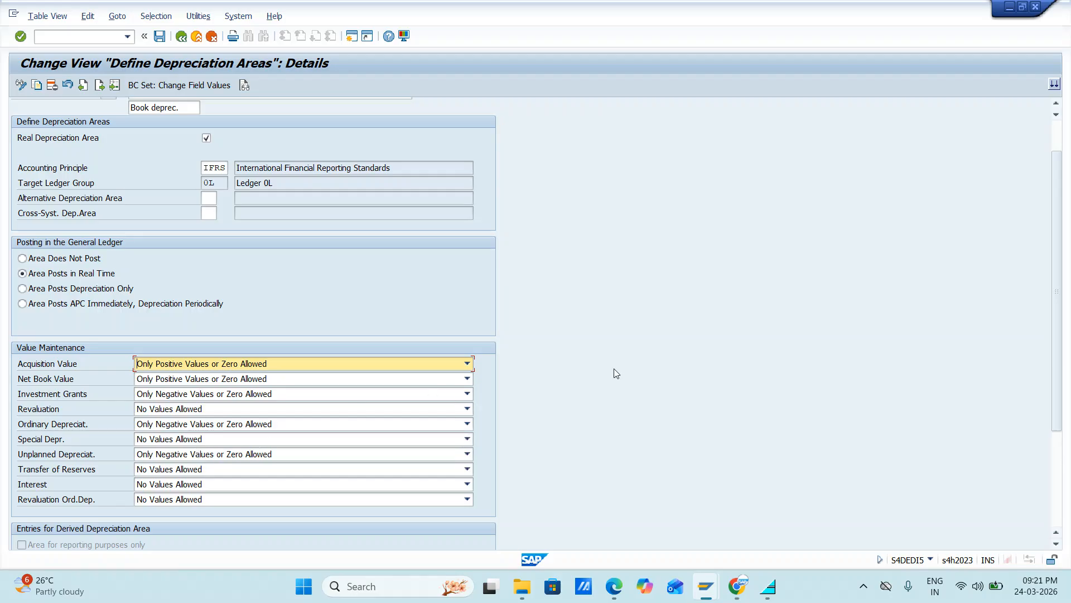
pyautogui.scroll(-3, 617, 373)
pyautogui.scroll(-2, 617, 373)
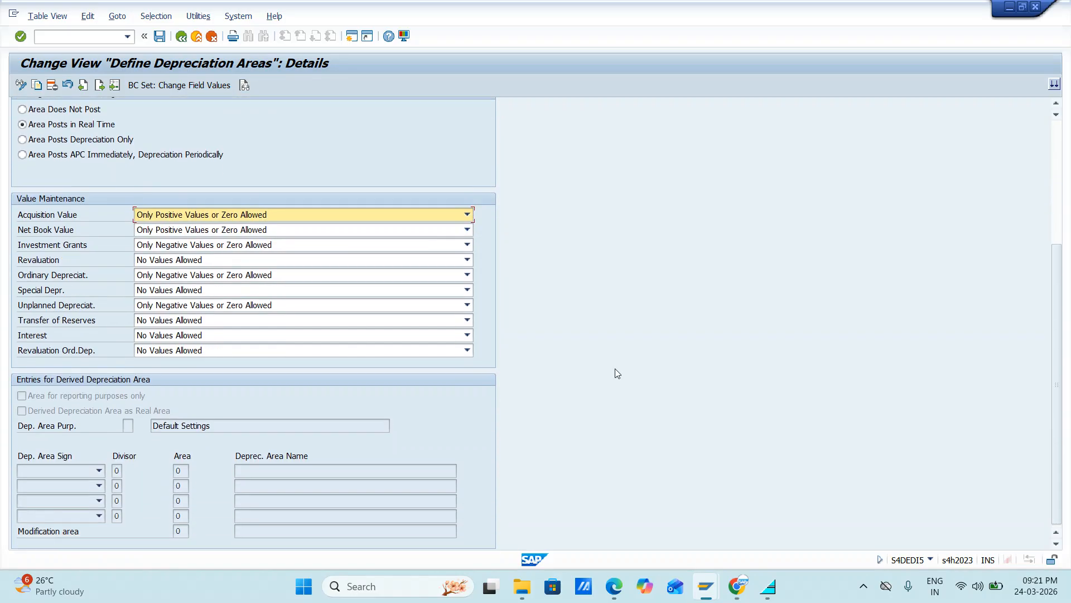
pyautogui.scroll(6, 548, 351)
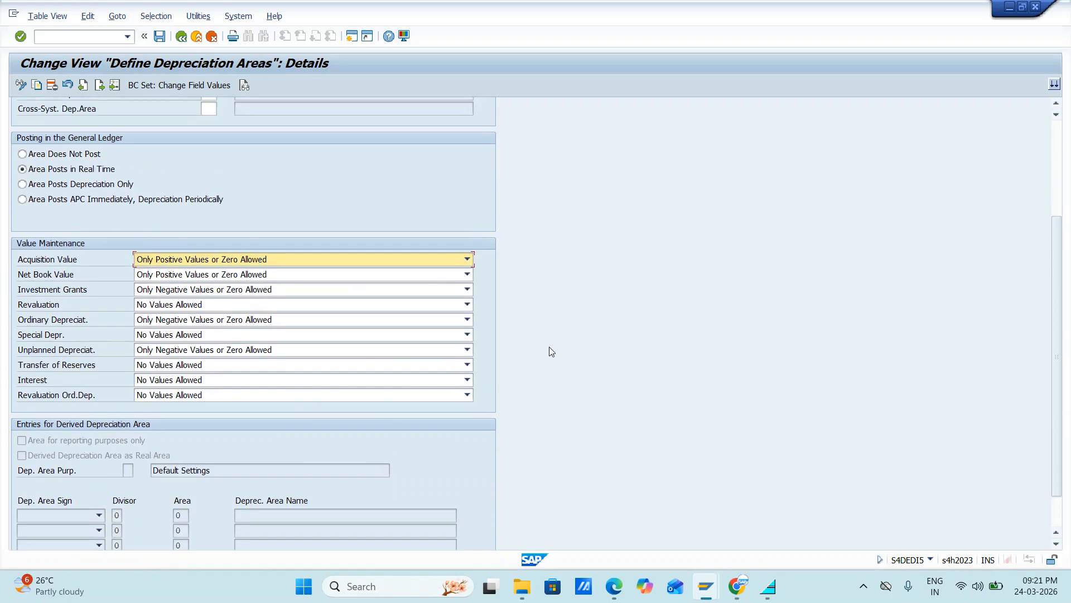
# Step: Save the book depreciation area of chart JIFL, leave the depreciation areas and close the activity selection
pyautogui.click(162, 38)
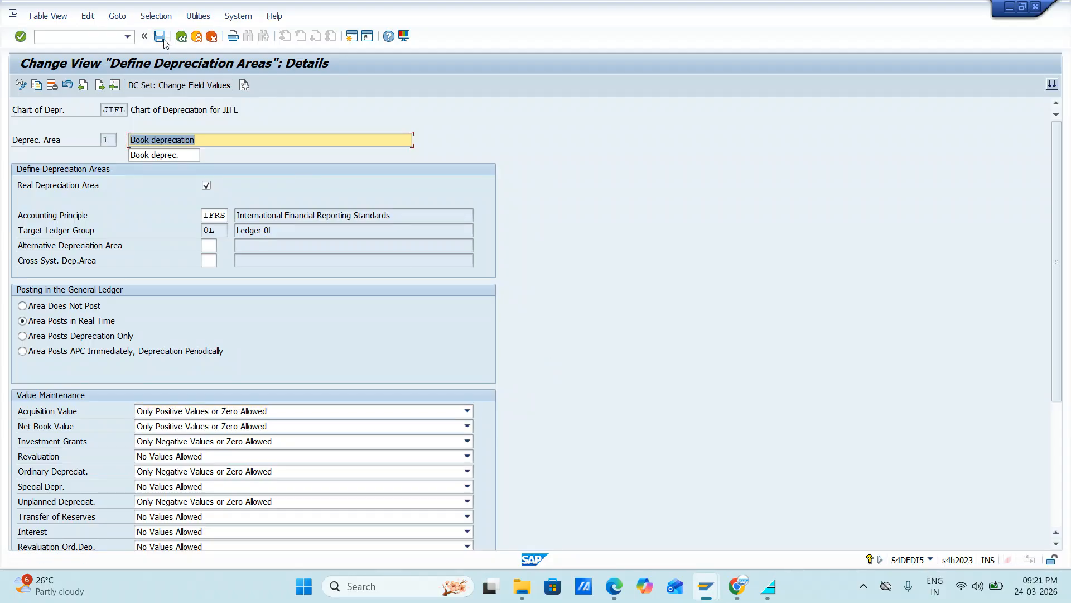
pyautogui.click(182, 38)
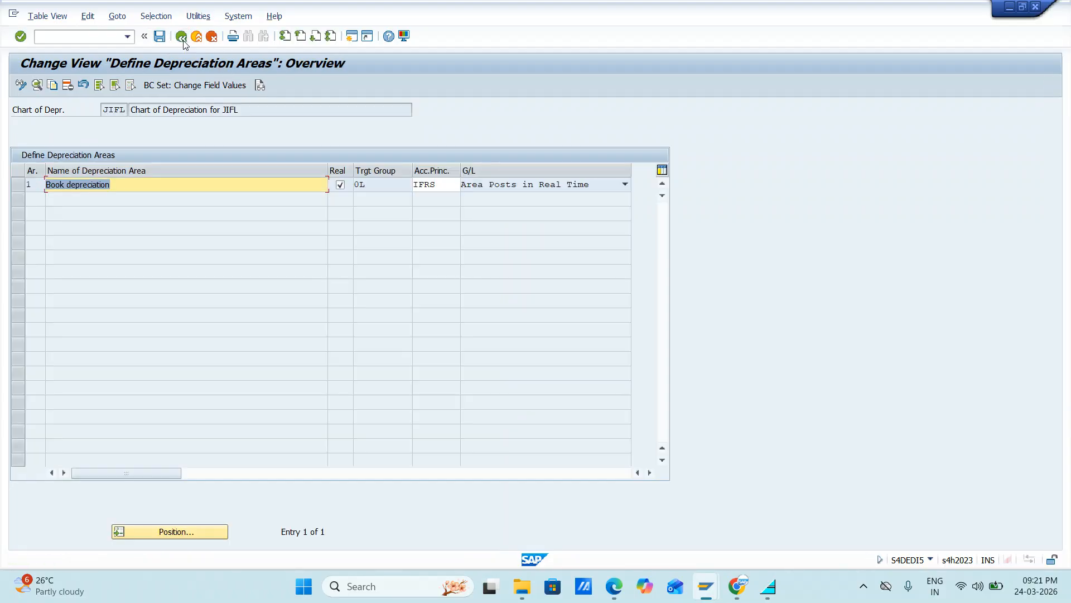
pyautogui.click(182, 37)
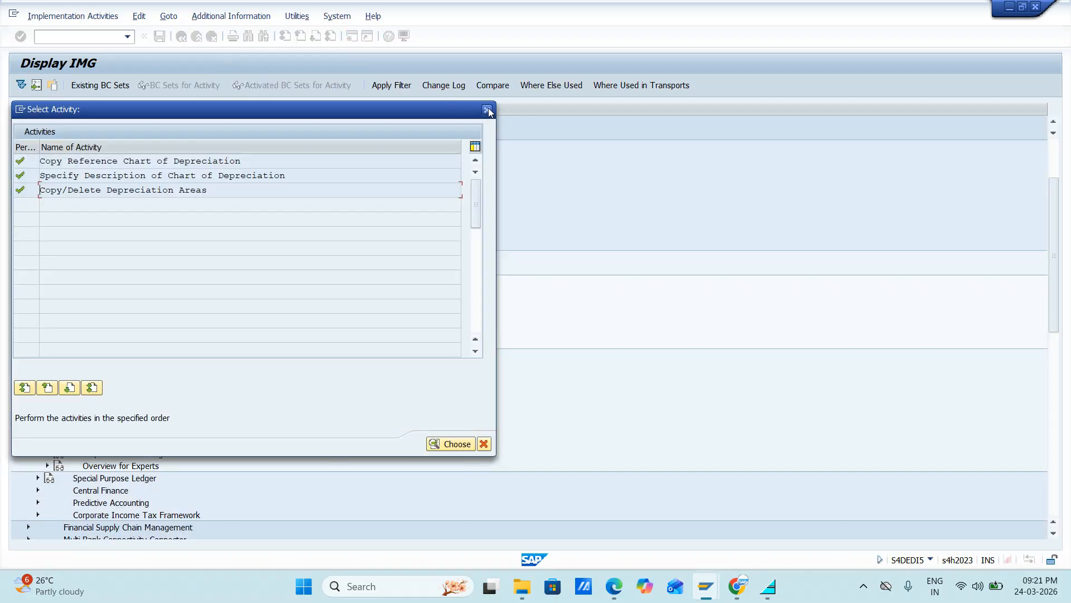
pyautogui.click(487, 109)
# Step: Switch to the SAP FICO Google Sheets notes and enter "Copy Chart of Depreciation" in A165, beneath the asset accounting heading
pyautogui.hotkey('alt', 'Tab')
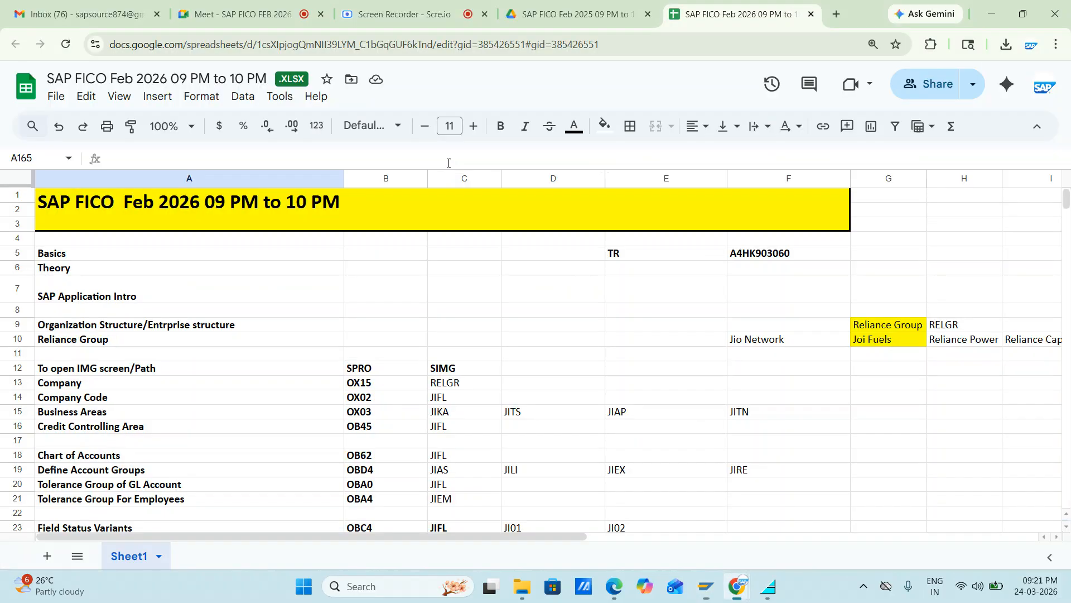
pyautogui.scroll(-14, 285, 416)
pyautogui.scroll(-20, 284, 416)
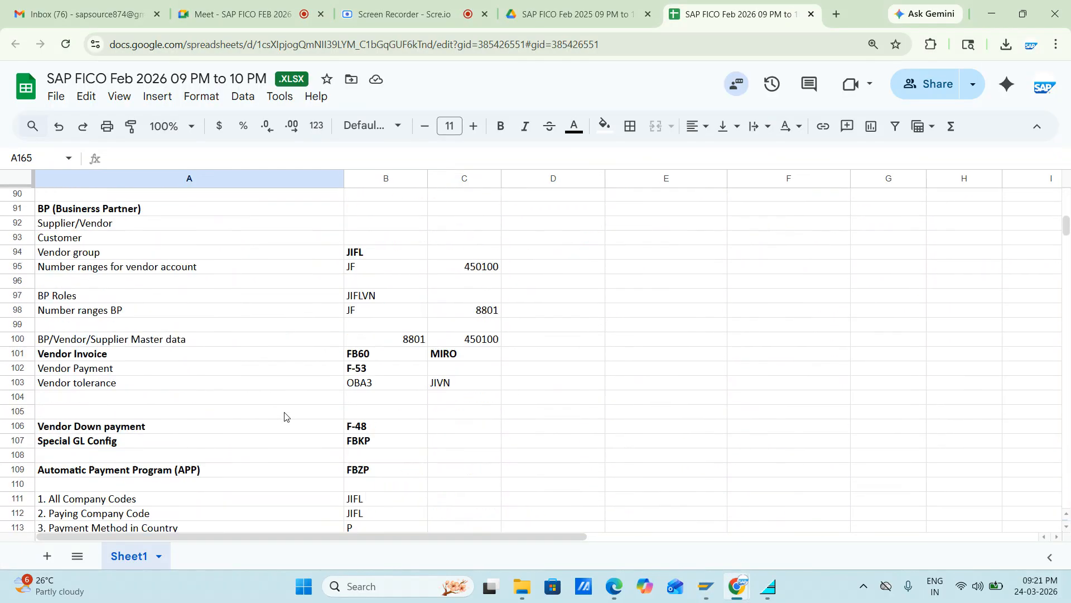
pyautogui.scroll(19, 284, 416)
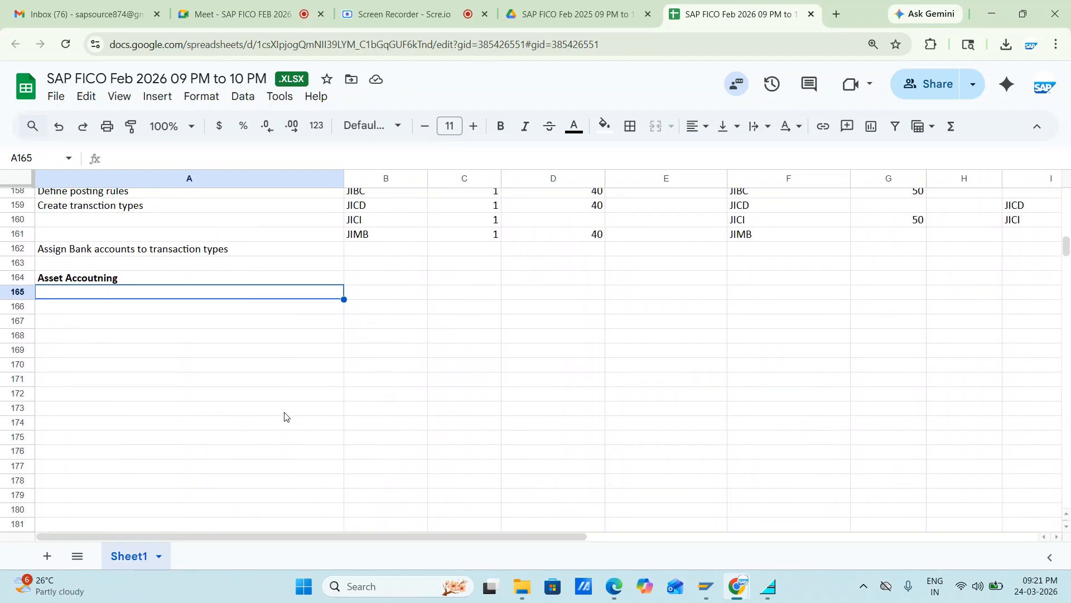
pyautogui.write('Copy Ch')
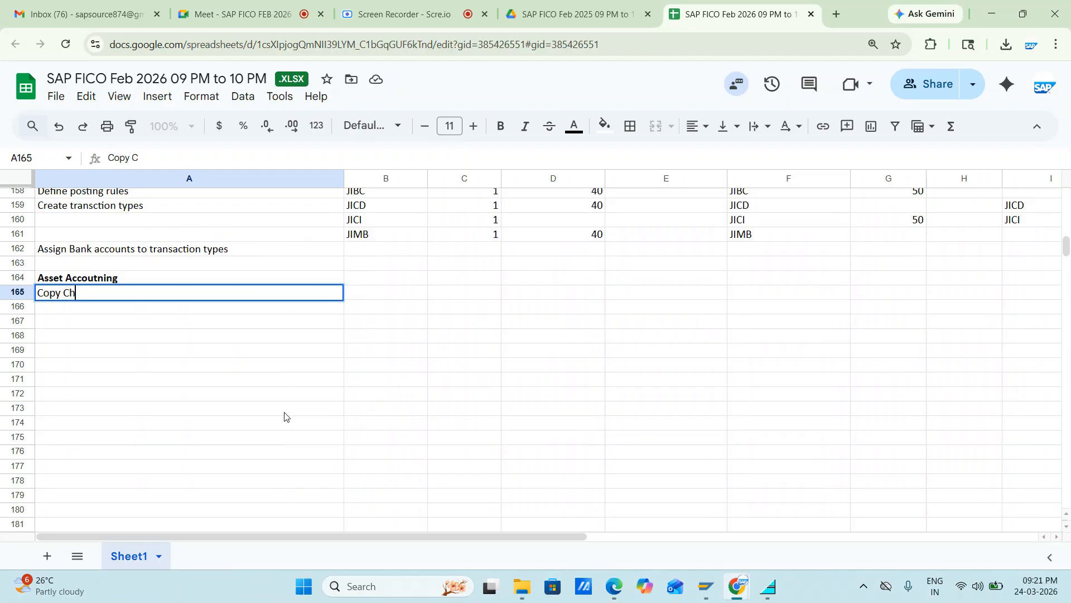
pyautogui.write('art of Depreci')
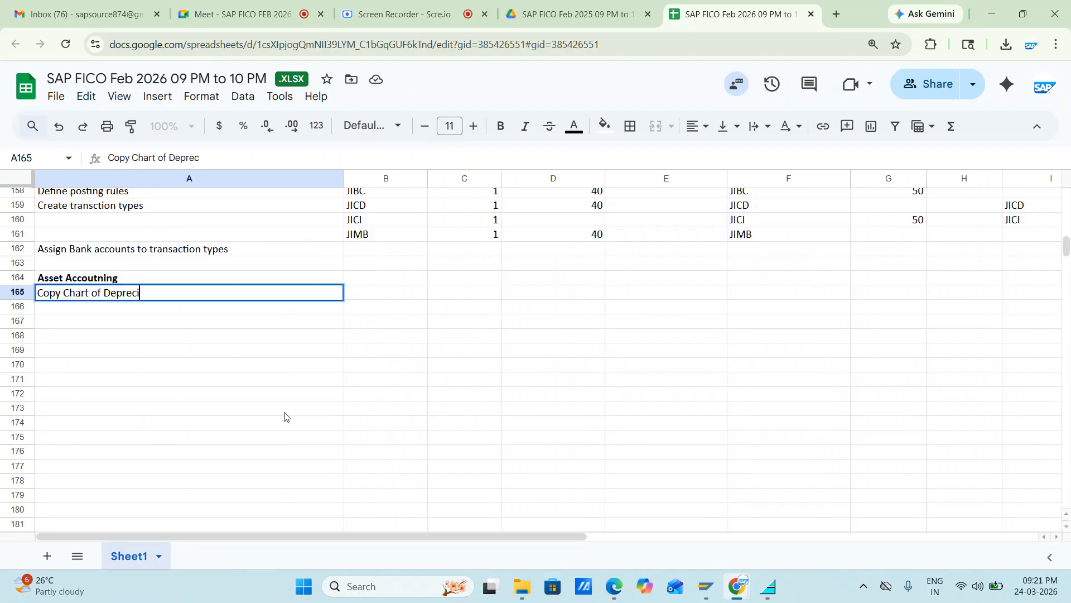
pyautogui.write('atiomn')
pyautogui.press('BackSpace')
pyautogui.press('BackSpace')
pyautogui.write('n')
pyautogui.press('Tab')
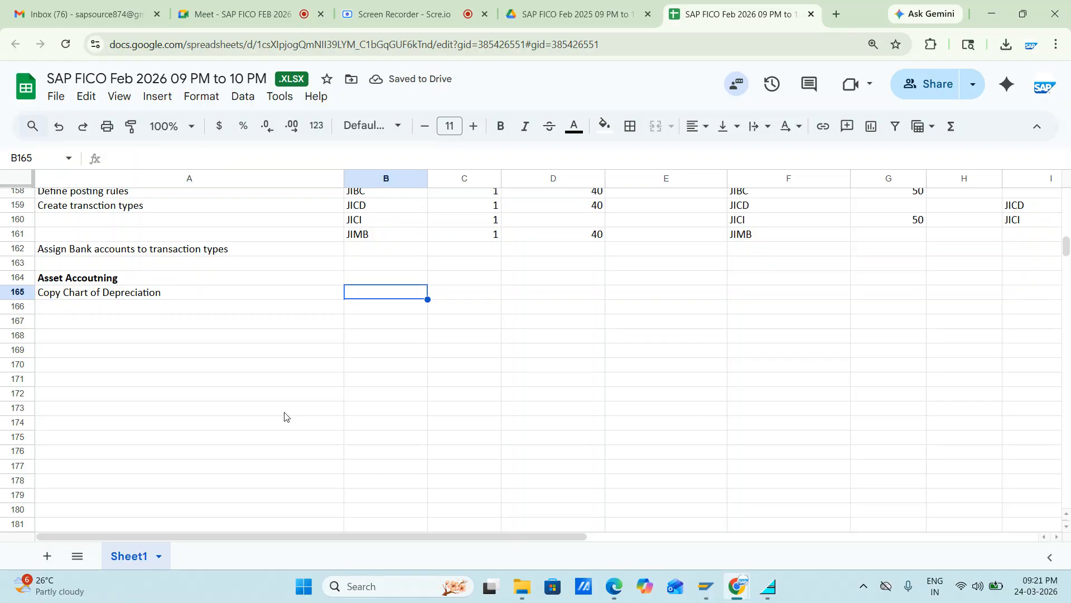
# Step: Enter JIFL in B165 beside the chart of depreciation note and move to the empty cell A166
pyautogui.write('JIF')
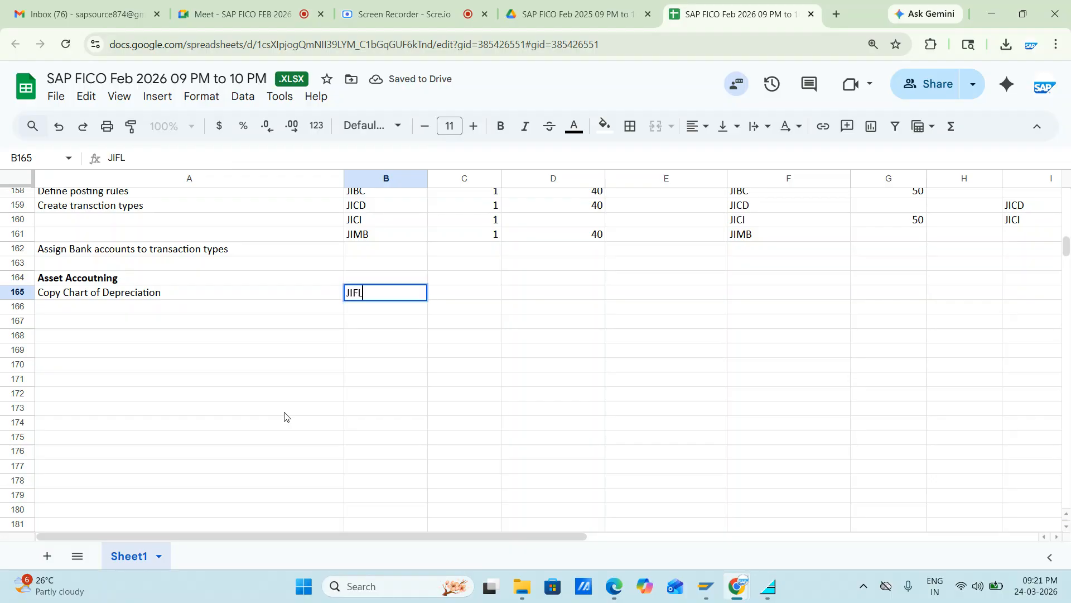
pyautogui.write('L')
pyautogui.hotkey('ctrl', 'Return')
pyautogui.press('Left')
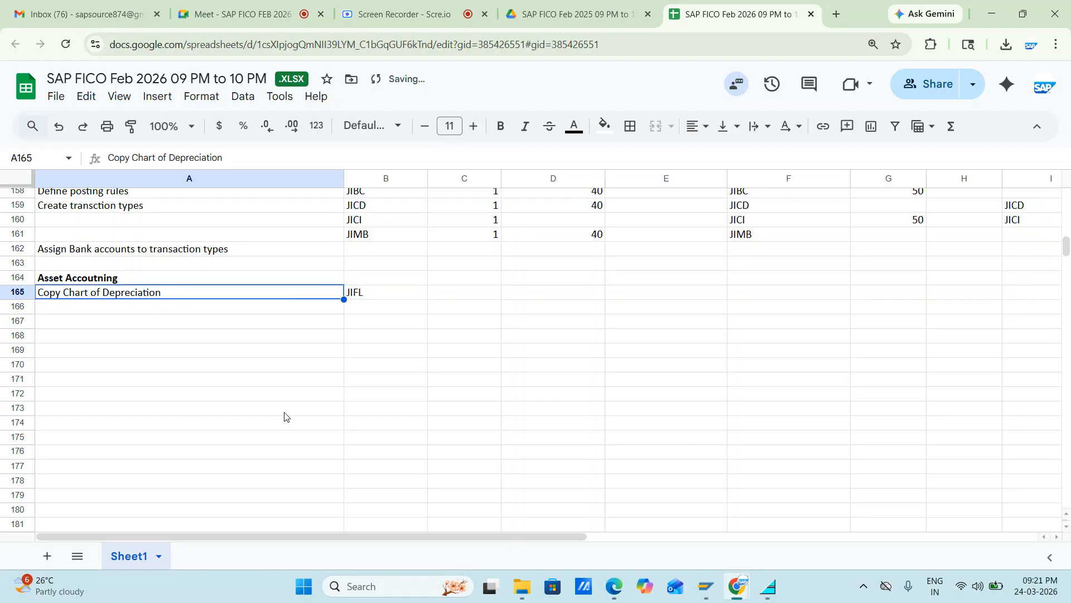
pyautogui.press('Down')
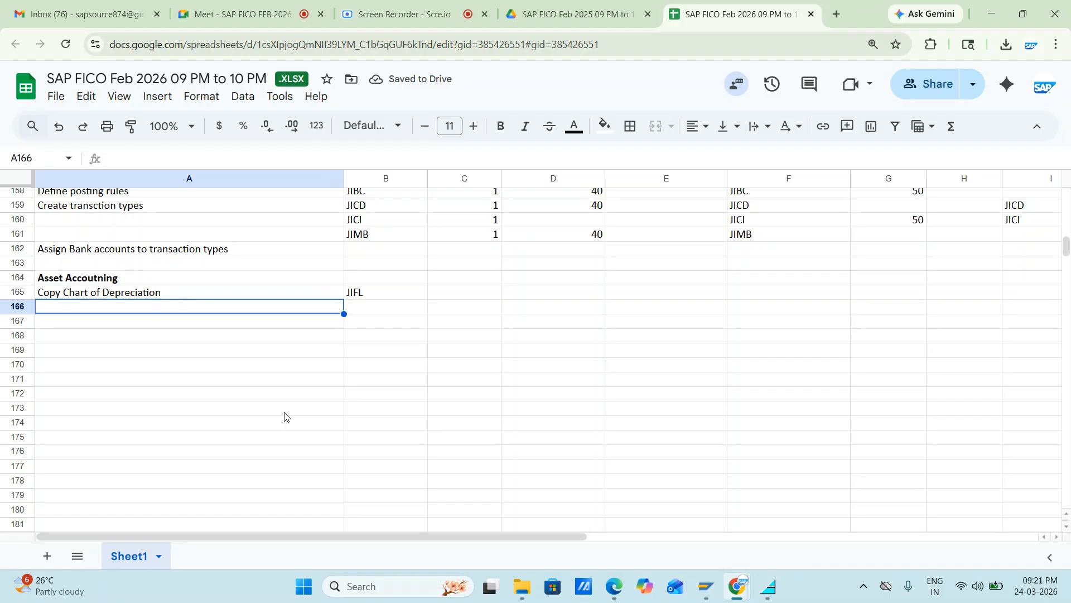
# Step: Switch to SAP, open Assign Chart of Depreciation to Company Code and position the list on company code JIFL
pyautogui.hotkey('alt', 'Tab')
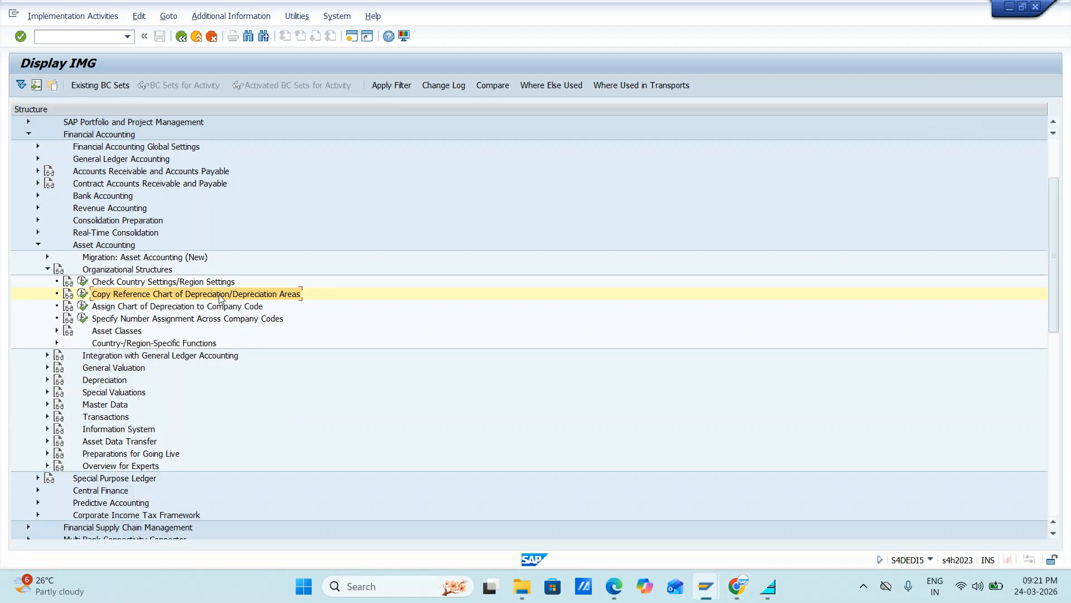
pyautogui.click(82, 307)
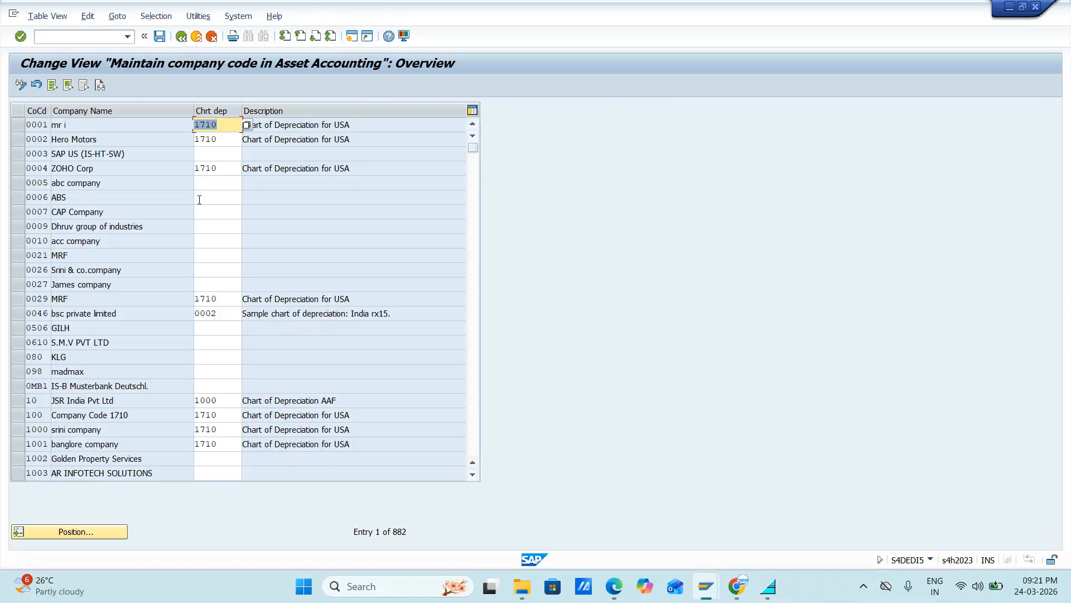
pyautogui.click(78, 534)
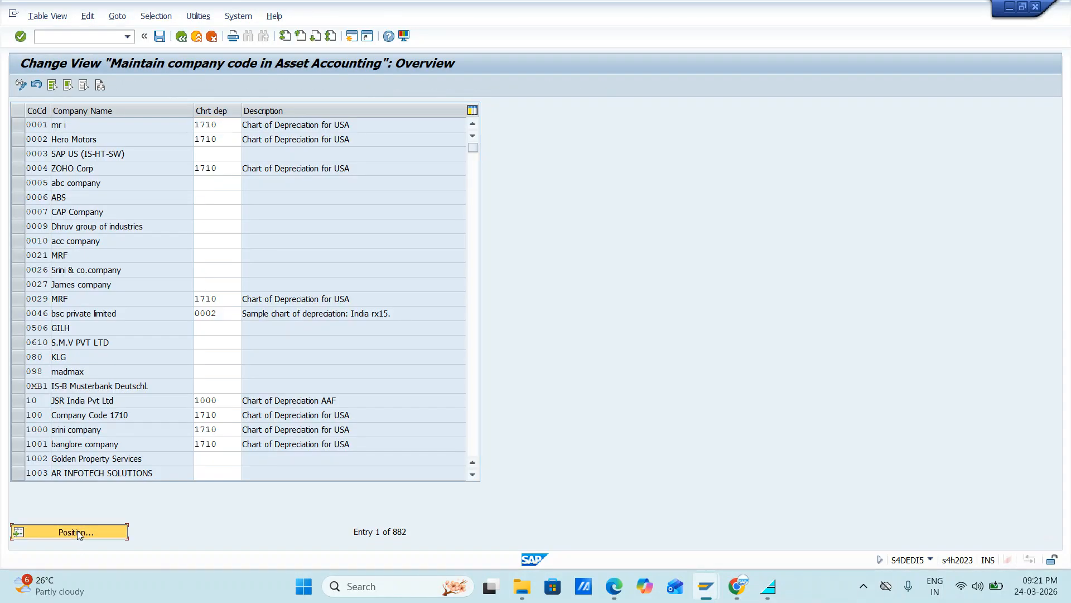
pyautogui.write('jifl')
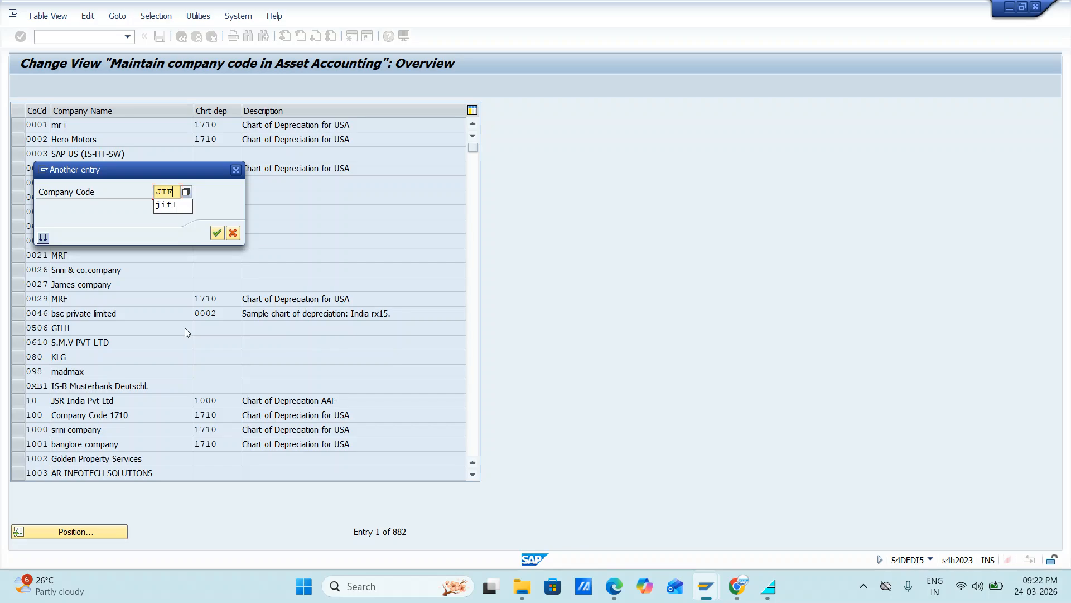
pyautogui.press('Return')
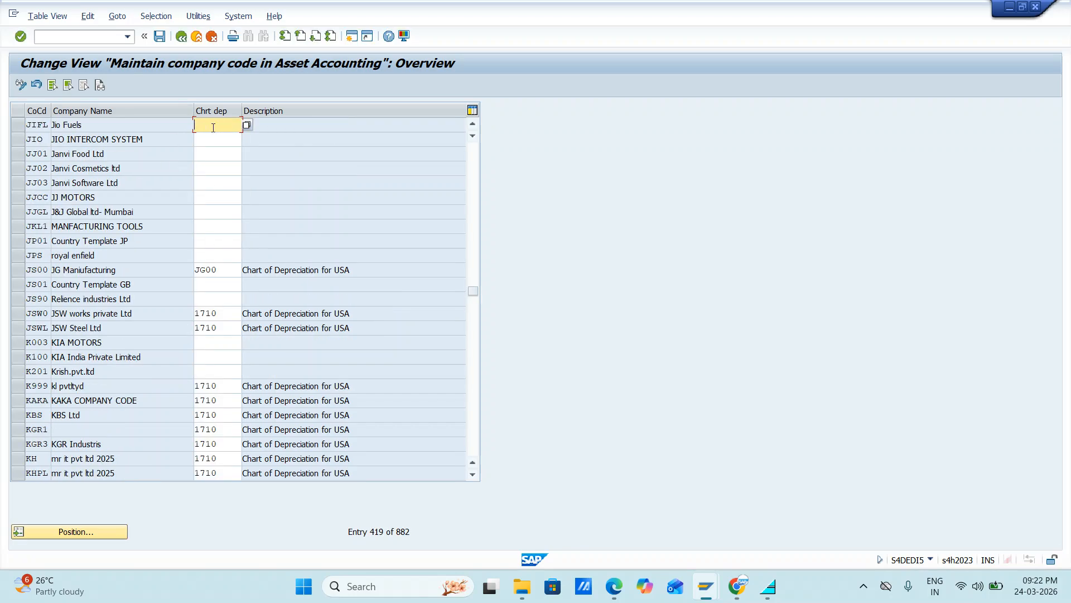
# Step: Try to assign chart of depreciation JIFL to company code JIFL and leave the view without saving
pyautogui.write('JIFL')
pyautogui.press('Return')
pyautogui.click(160, 40)
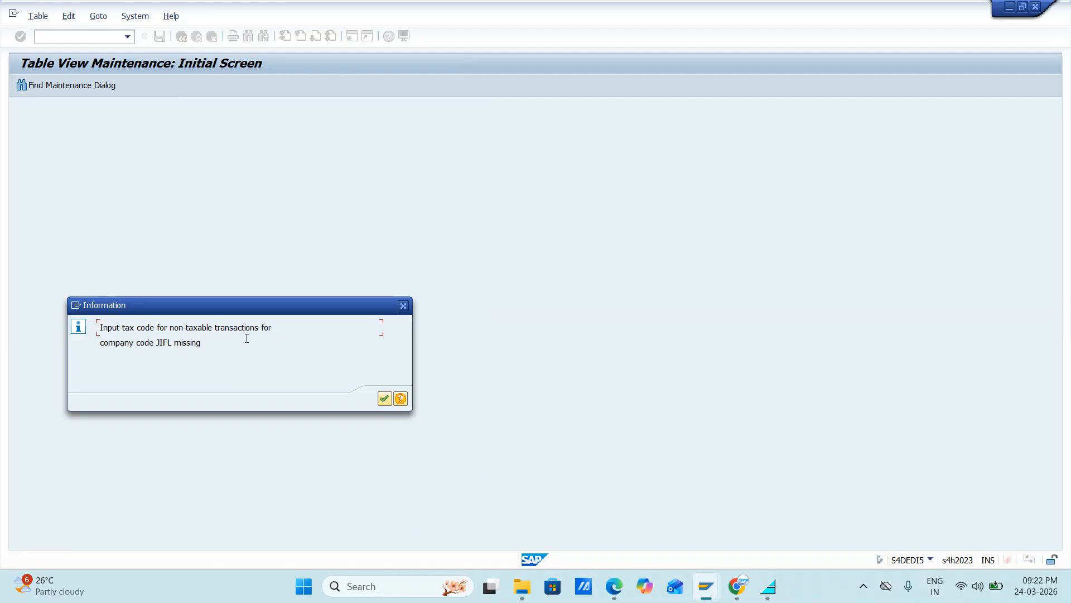
pyautogui.click(384, 398)
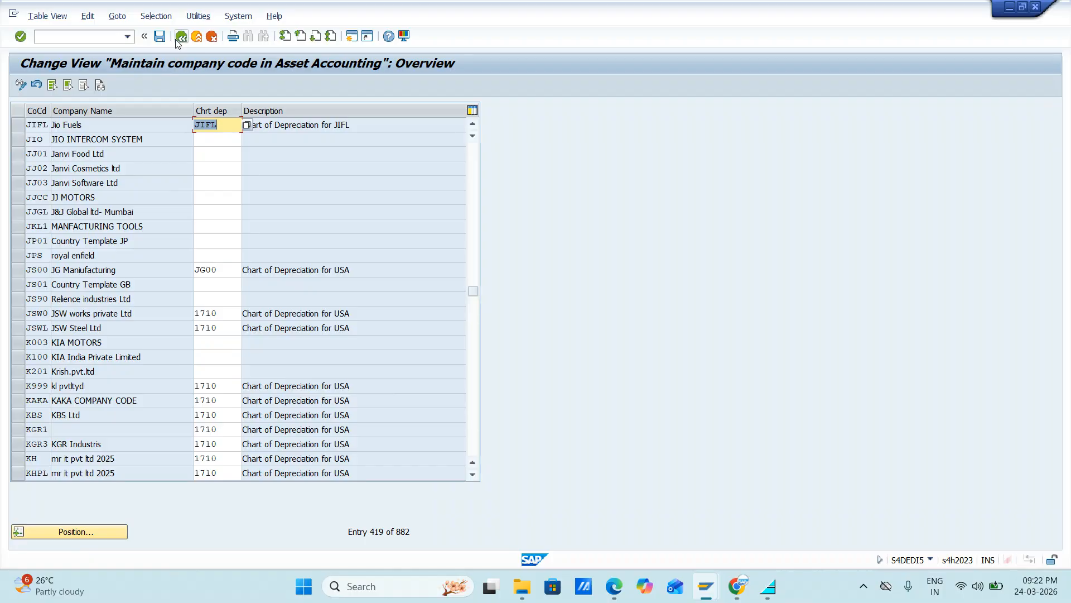
pyautogui.click(181, 37)
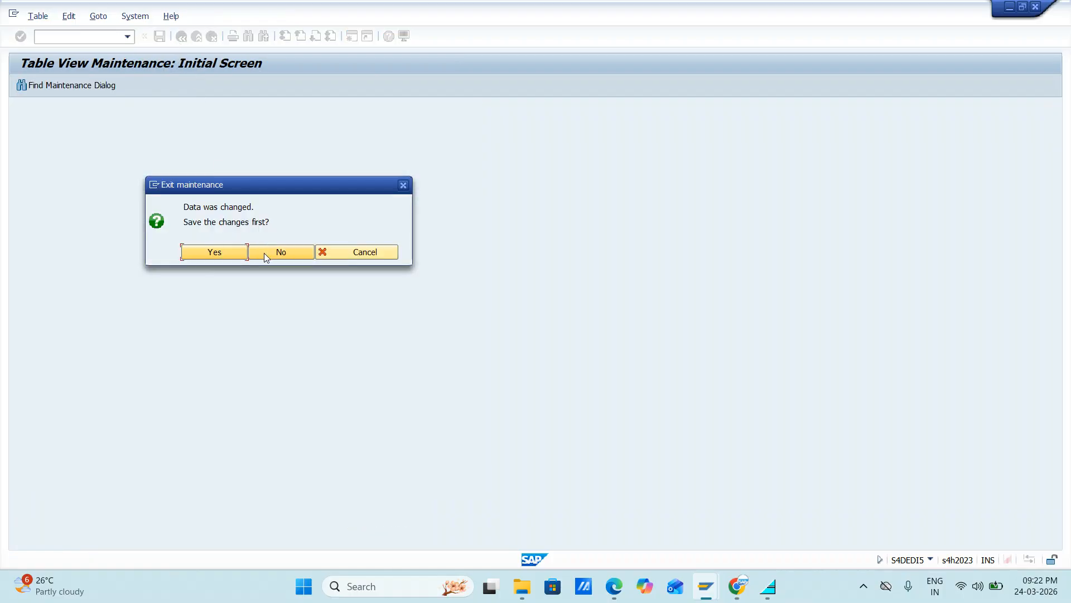
pyautogui.click(263, 253)
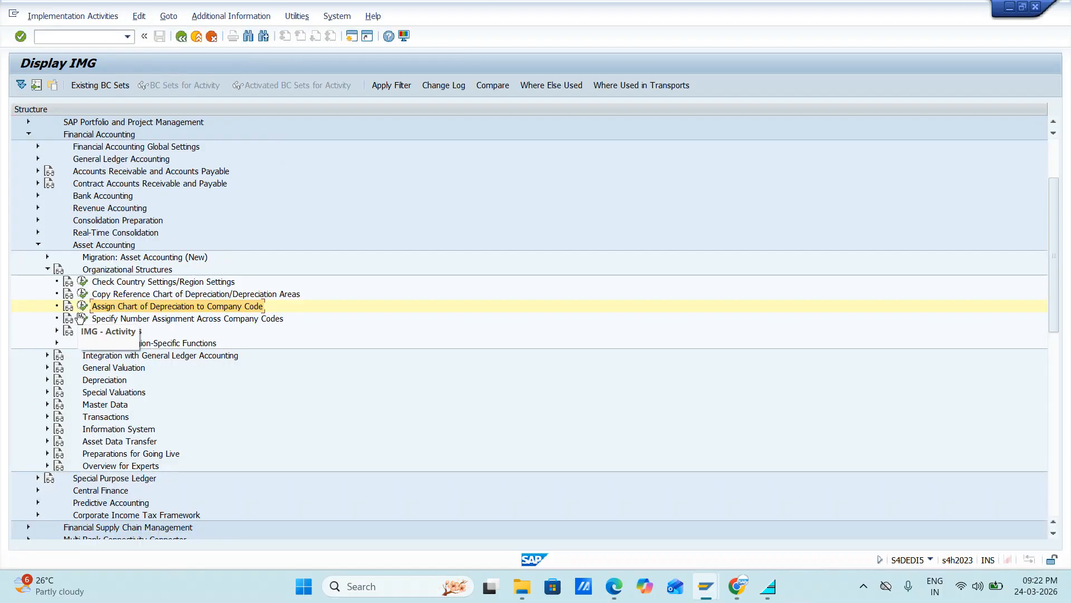
# Step: Open Assign Input Tax Indicator for Non-Taxable Acquisitions under Integration with General Ledger Accounting and position on company code JIFL
pyautogui.click(47, 356)
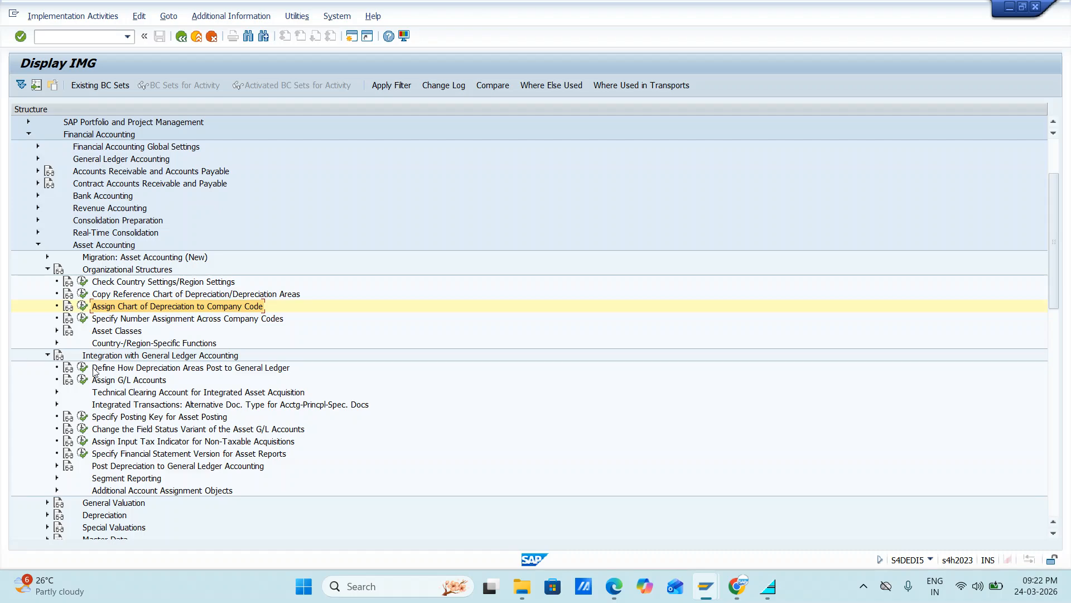
pyautogui.click(84, 441)
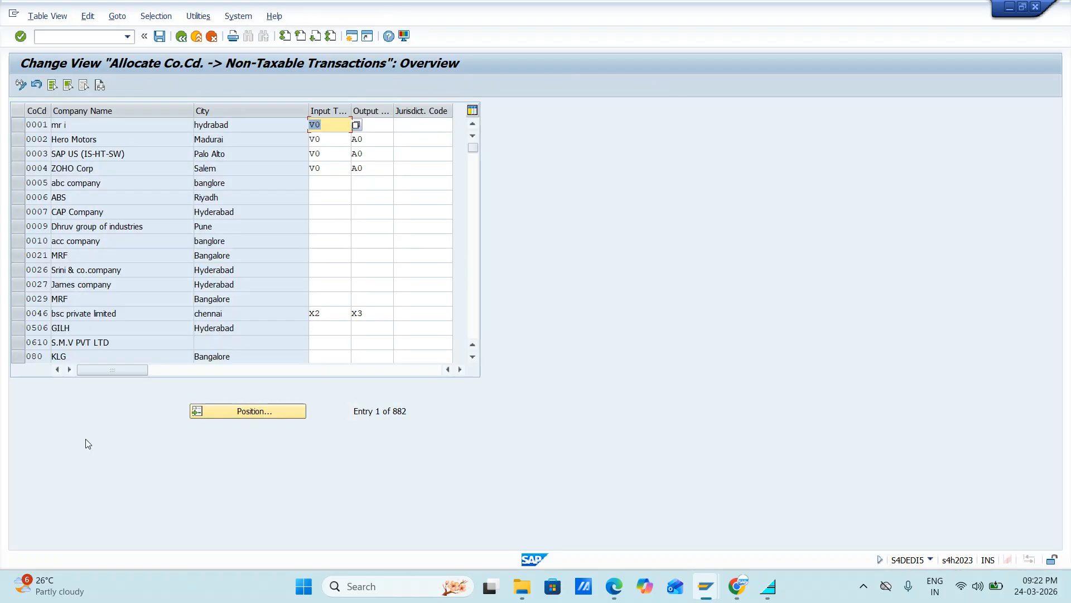
pyautogui.click(239, 416)
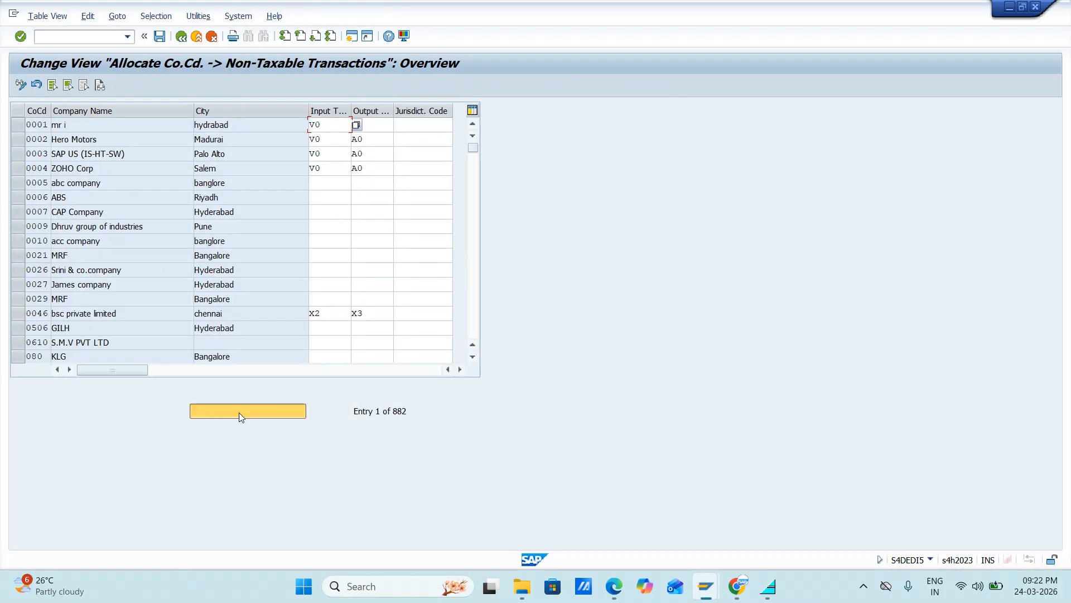
pyautogui.write('JIFL')
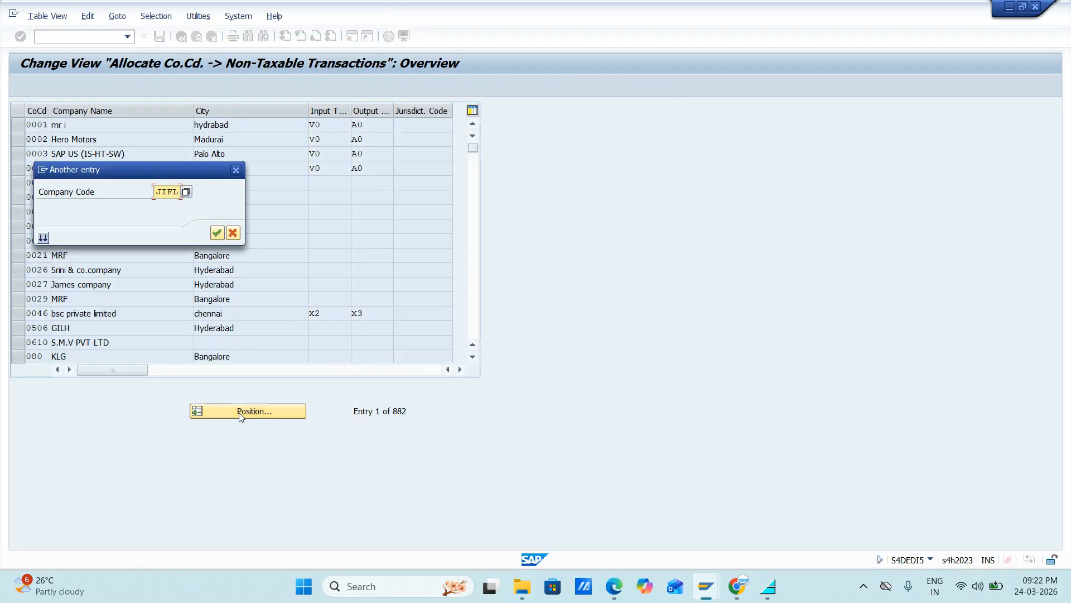
pyautogui.press('Return')
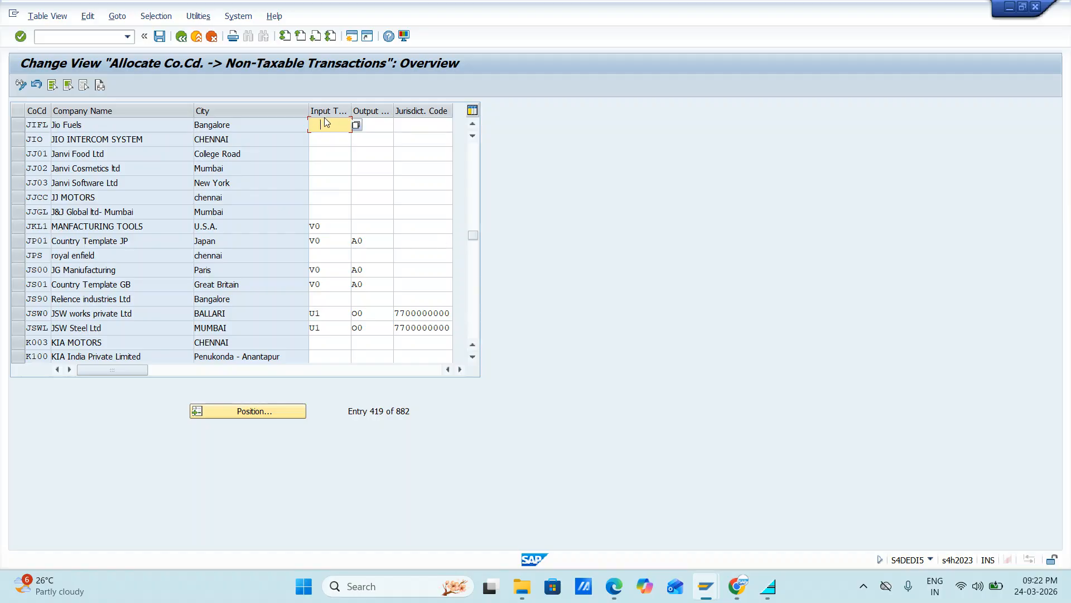
# Step: Look up the input and output tax codes in the Google Sheets notes and return to SAP
pyautogui.hotkey('alt', 'Tab')
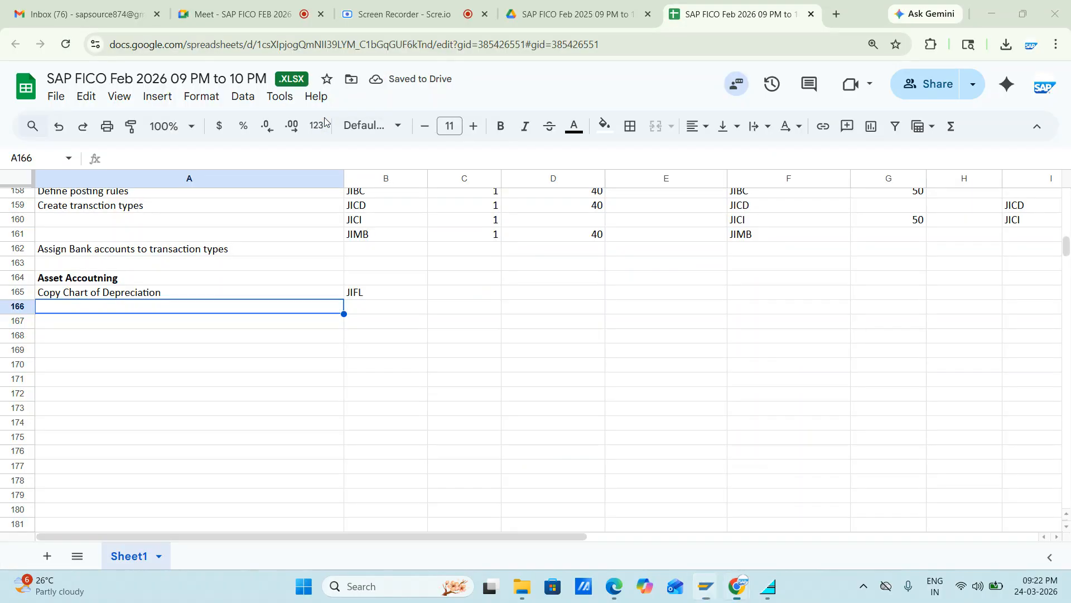
pyautogui.scroll(20, 465, 236)
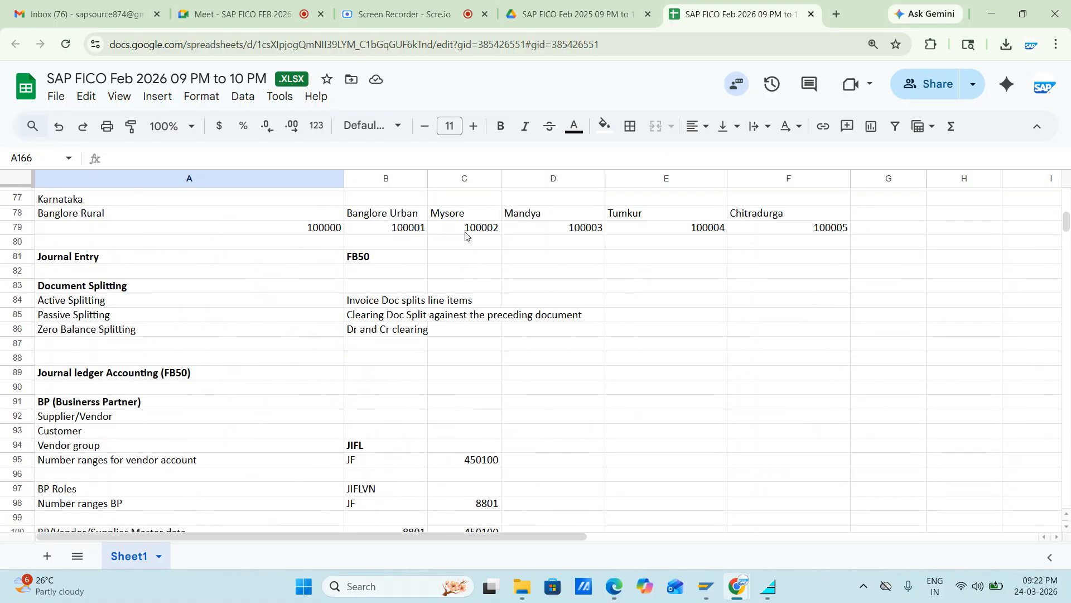
pyautogui.scroll(6, 466, 236)
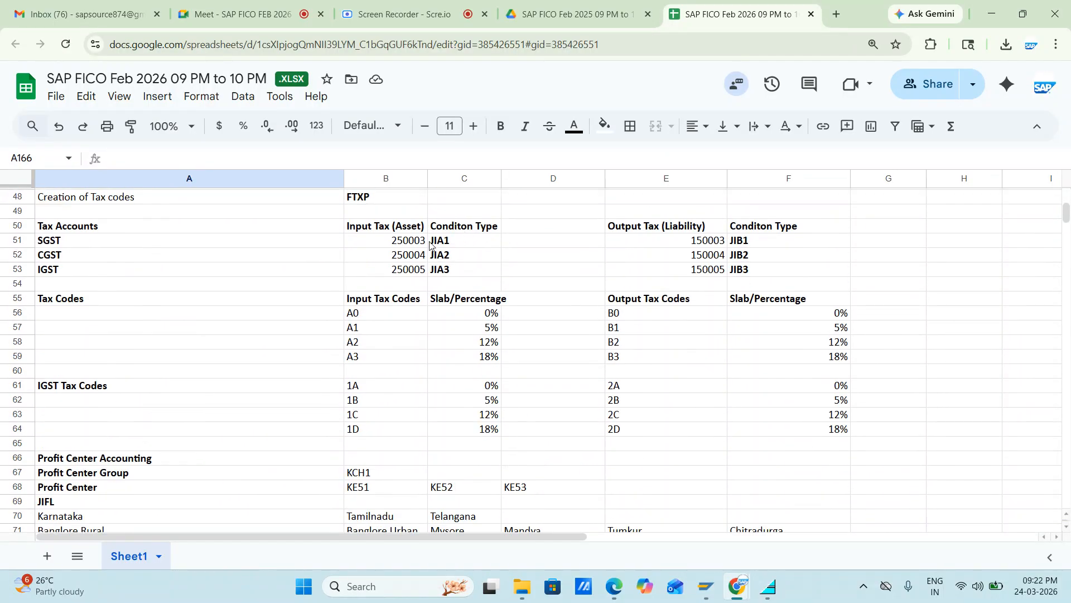
pyautogui.hotkey('alt', 'Tab')
pyautogui.hotkey('alt', 'Tab')
pyautogui.hotkey('alt', 'Tab')
pyautogui.hotkey('alt', 'Tab')
pyautogui.hotkey('alt', 'Tab')
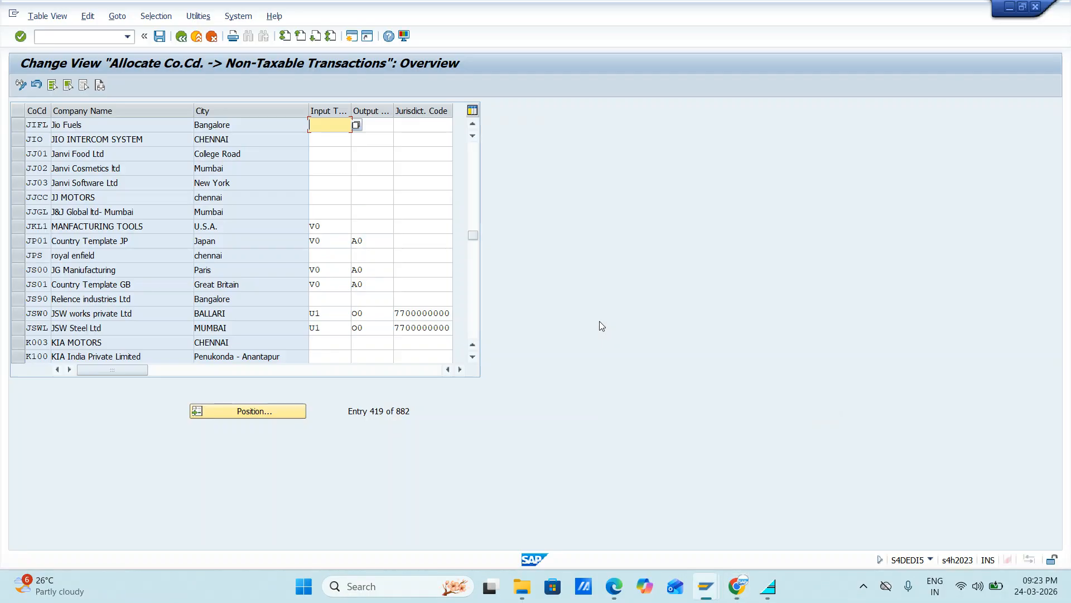
# Step: Assign input tax code A0 and output tax code B0 to company code JIFL for non-taxable transactions
pyautogui.write('A0')
pyautogui.press('Tab')
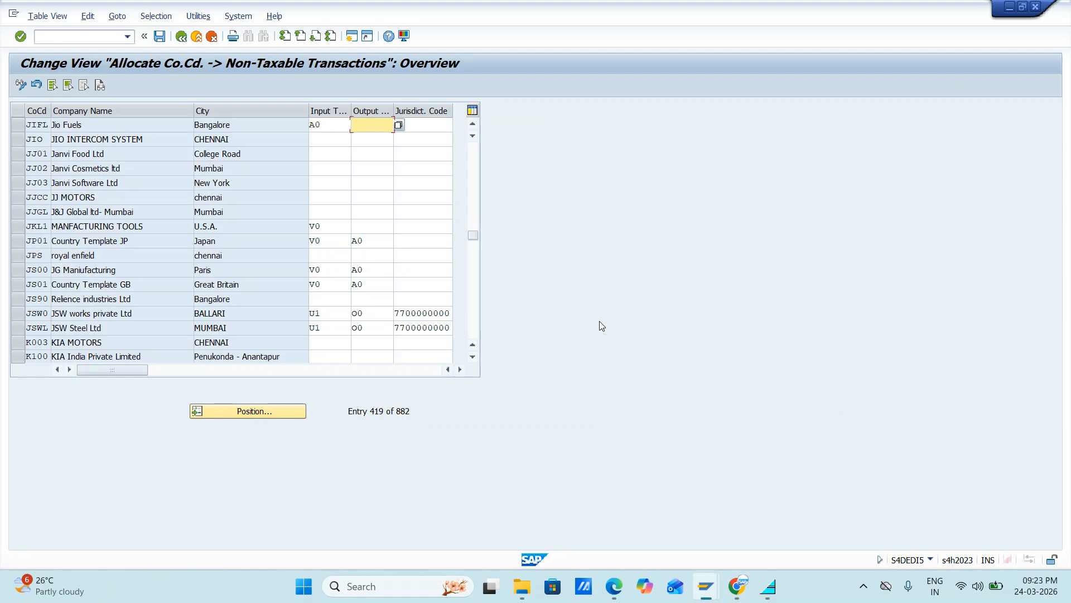
pyautogui.write('B0')
pyautogui.press('Return')
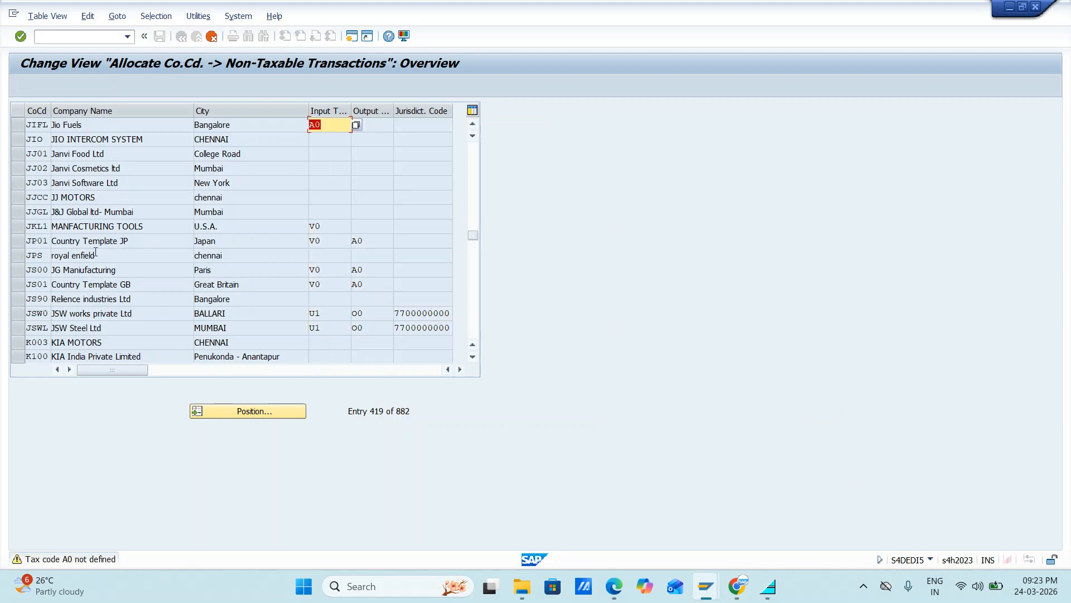
pyautogui.press('Return')
pyautogui.press('Return')
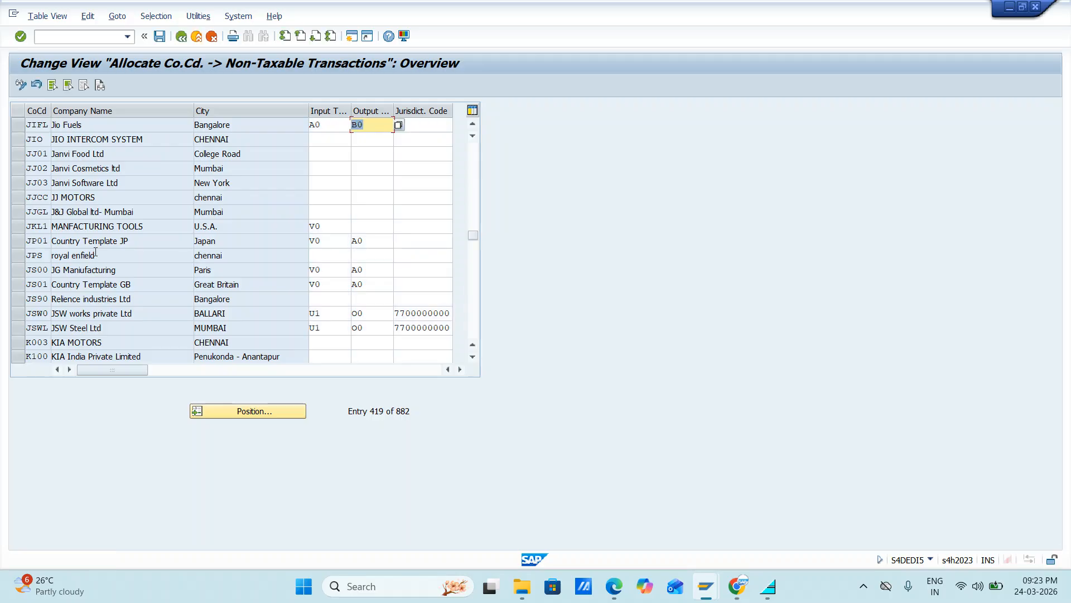
# Step: Save the tax code allocation in the Jio Fuels customizing request and return to the IMG structure
pyautogui.click(160, 37)
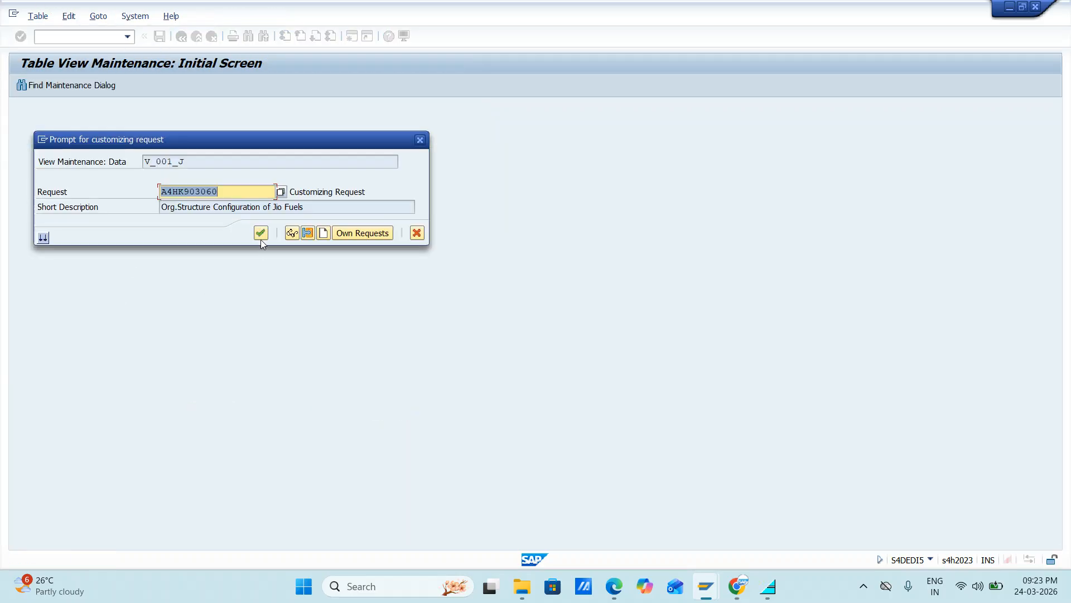
pyautogui.click(260, 234)
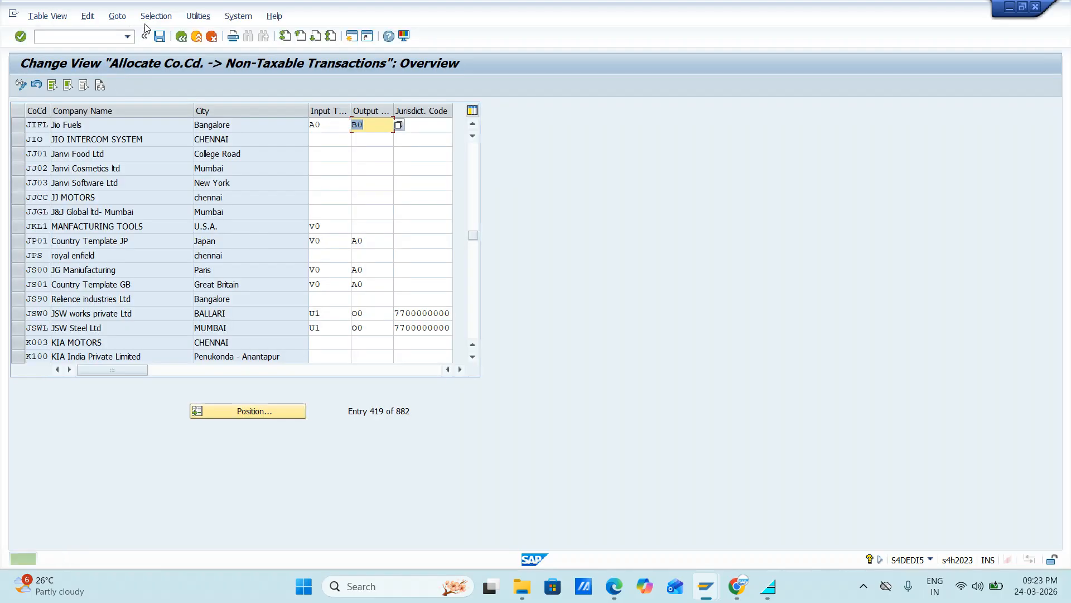
pyautogui.click(182, 37)
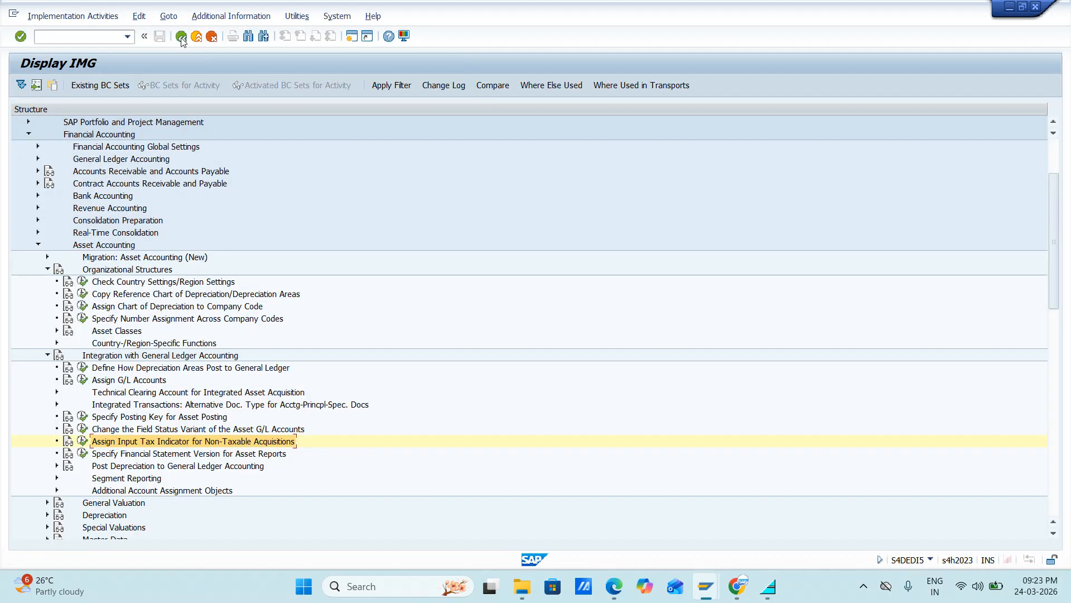
# Step: Reopen Assign Chart of Depreciation to Company Code and position the list on company code JIFL
pyautogui.click(82, 307)
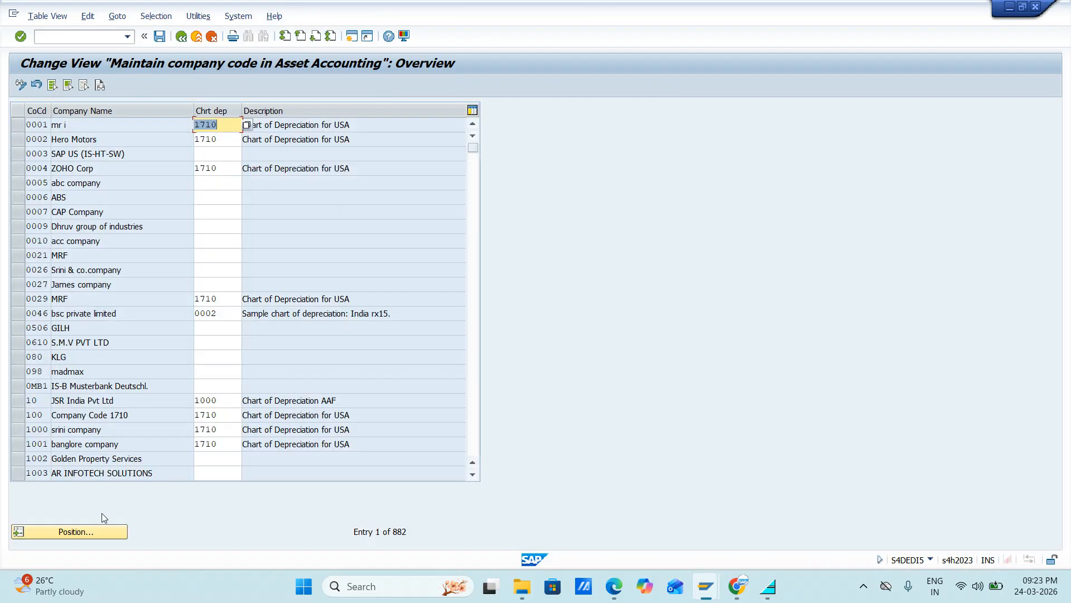
pyautogui.click(89, 532)
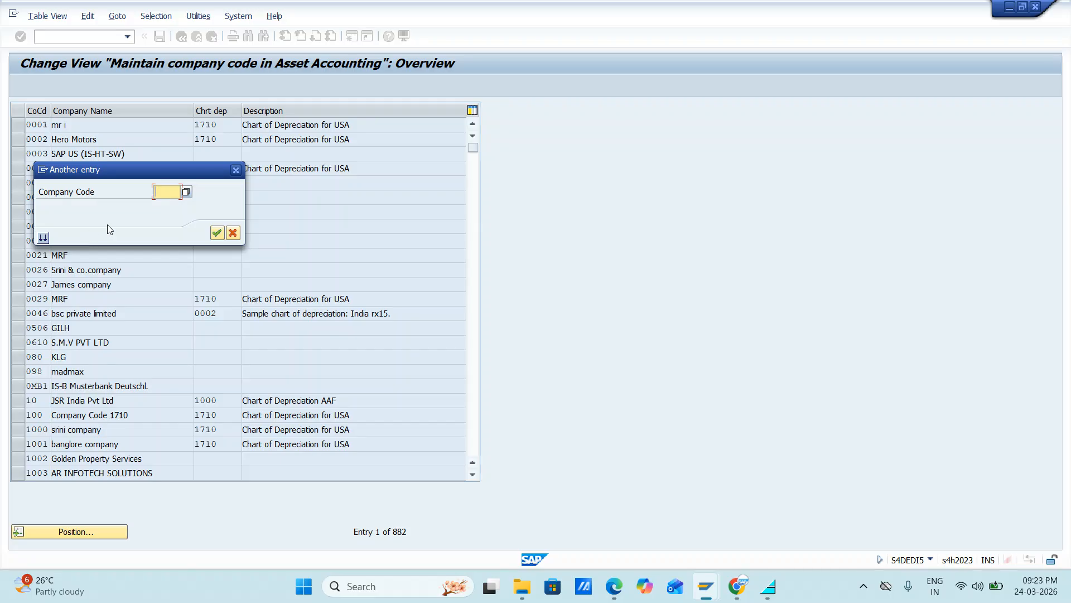
pyautogui.write('1710')
pyautogui.press('Return')
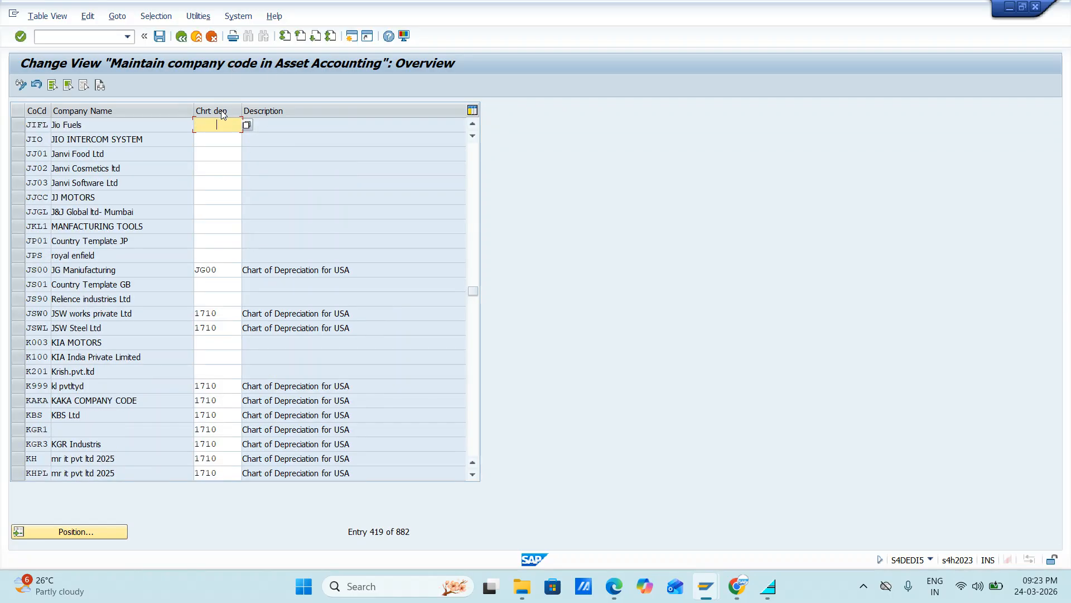
# Step: Assign chart of depreciation JIFL to company code JIFL and save it in the Jio Fuels customizing request
pyautogui.click(212, 120)
pyautogui.click(213, 120)
pyautogui.press('Down')
pyautogui.press('Return')
pyautogui.press('Return')
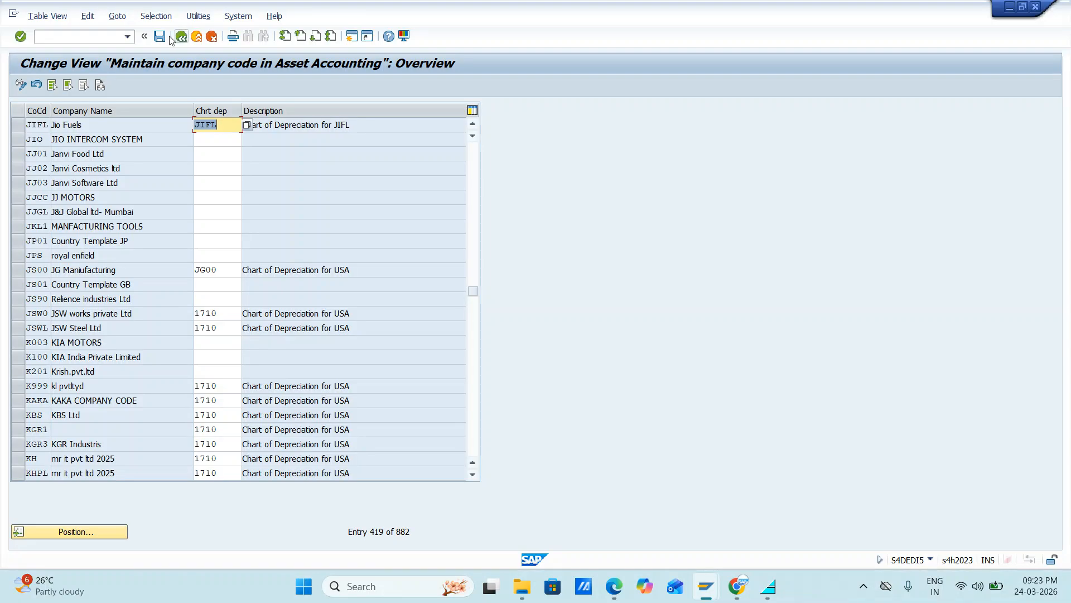
pyautogui.click(161, 37)
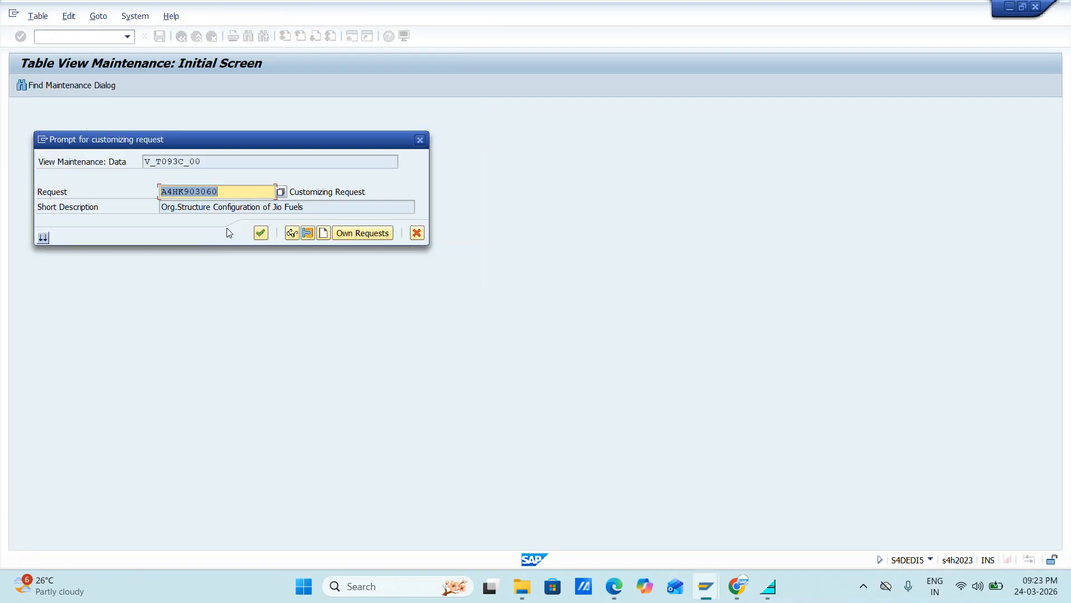
pyautogui.click(261, 233)
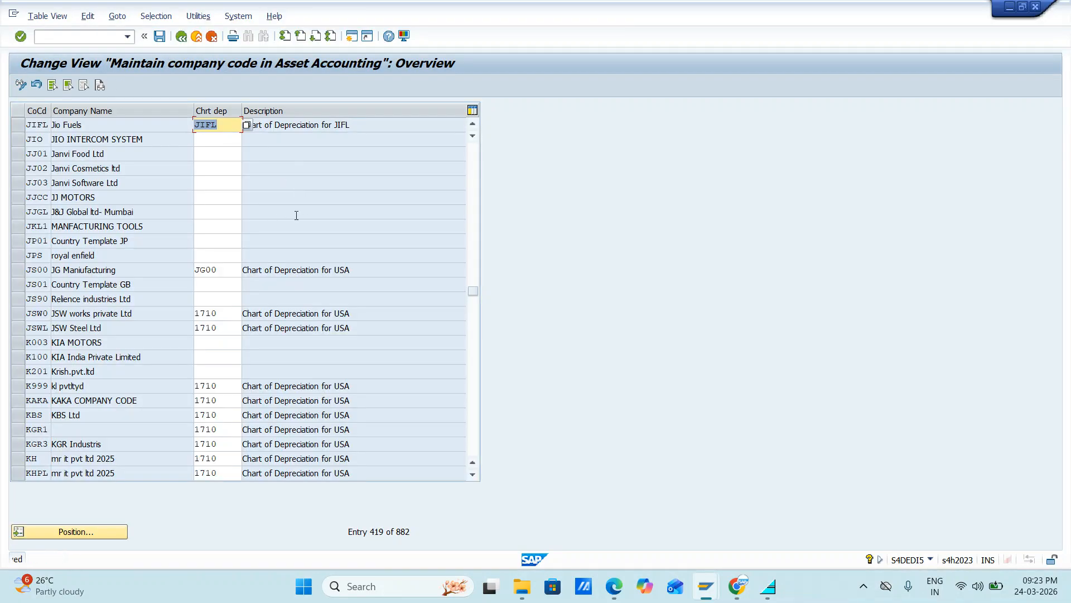
# Step: Switch to the SAP FICO Google Sheets notes and go back to the empty cell A166 beneath the chart of depreciation note
pyautogui.hotkey('alt', 'Tab')
pyautogui.hotkey('alt', 'Tab')
pyautogui.hotkey('alt', 'Tab')
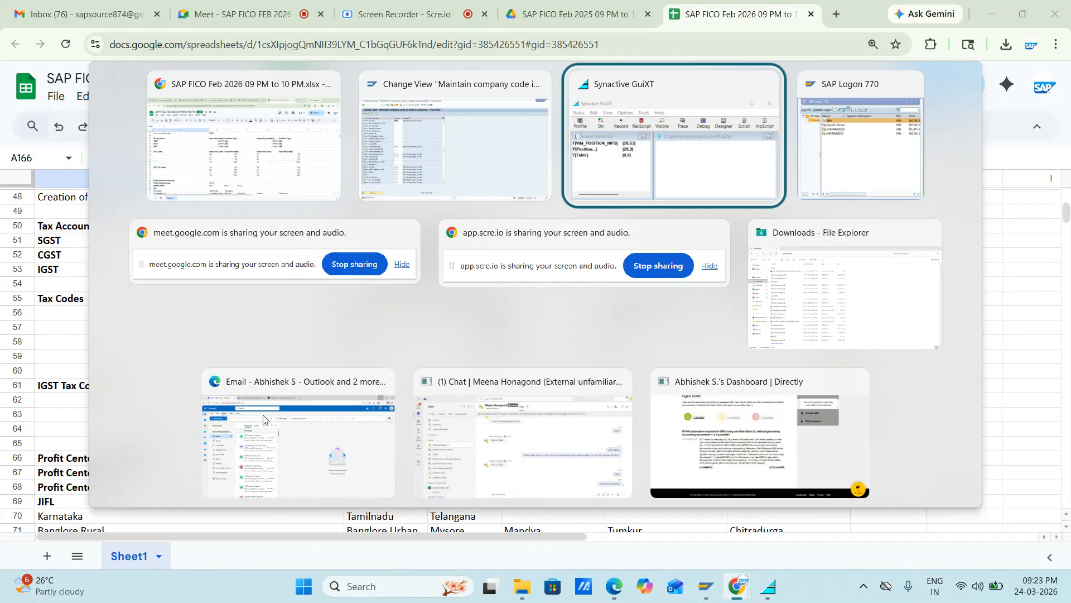
pyautogui.press('Escape')
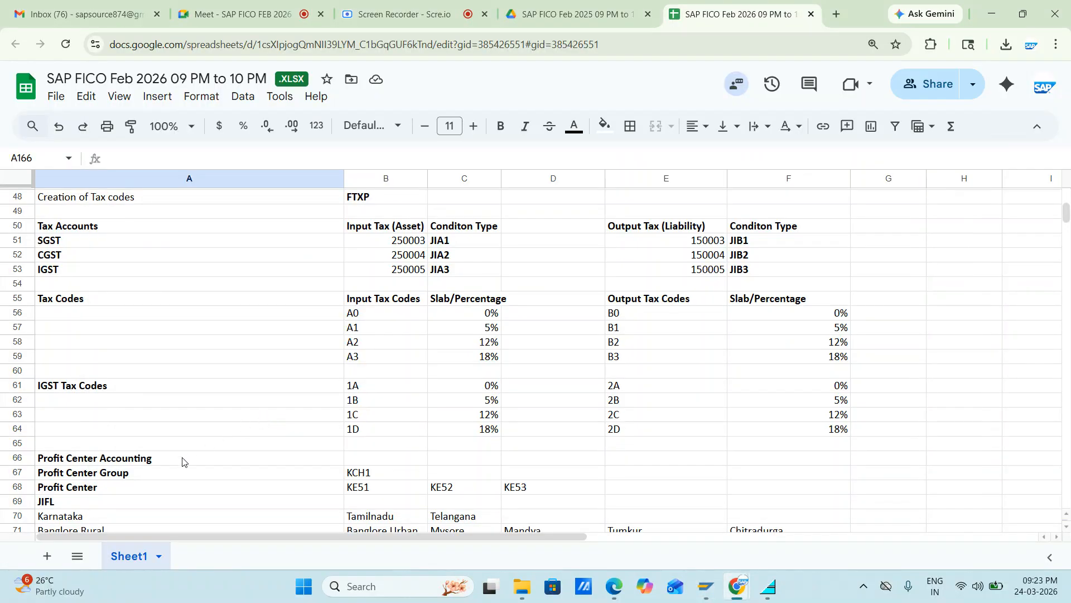
pyautogui.scroll(-10, 182, 461)
pyautogui.scroll(-19, 182, 460)
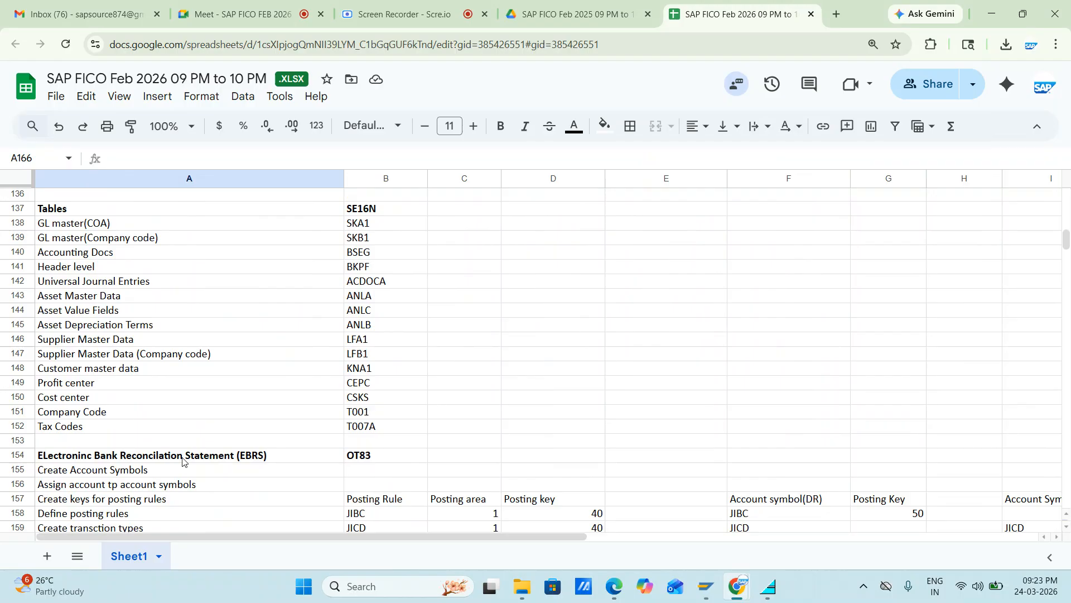
pyautogui.scroll(4, 182, 460)
pyautogui.scroll(1, 182, 460)
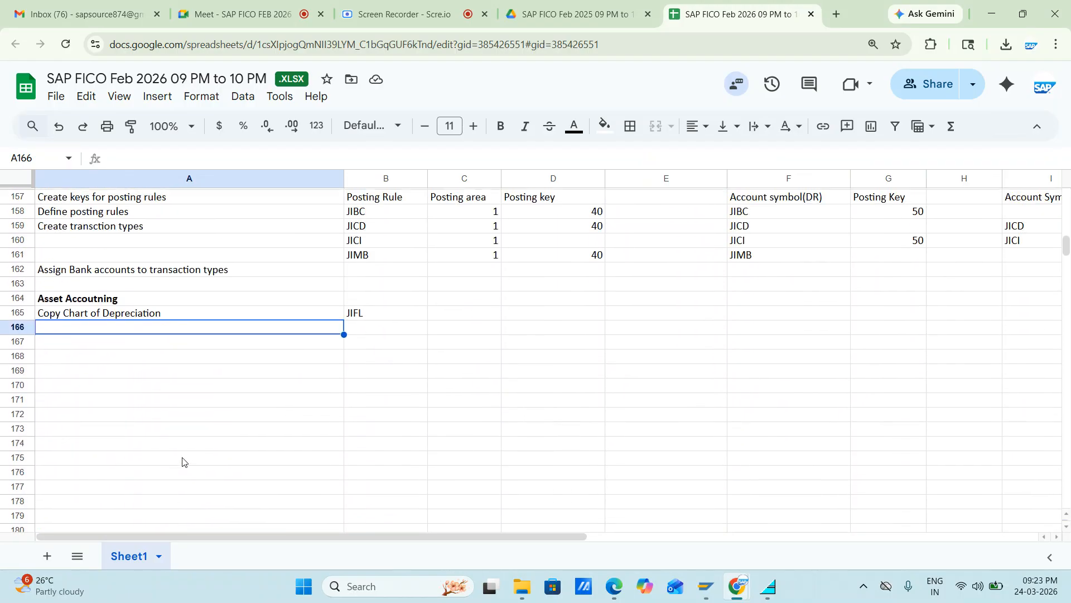
pyautogui.write('mA')
pyautogui.press('BackSpace')
pyautogui.press('BackSpace')
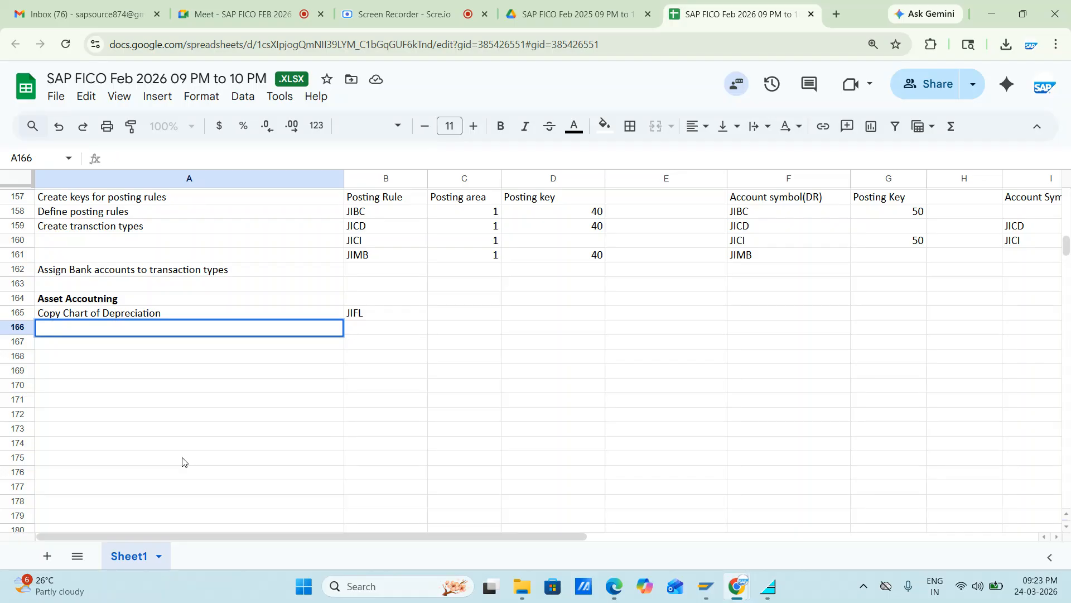
# Step: Record "Maintain Input and Output non-deductable tax codes" in cell A166, beneath the chart of depreciation note
pyautogui.write('Maintain INput')
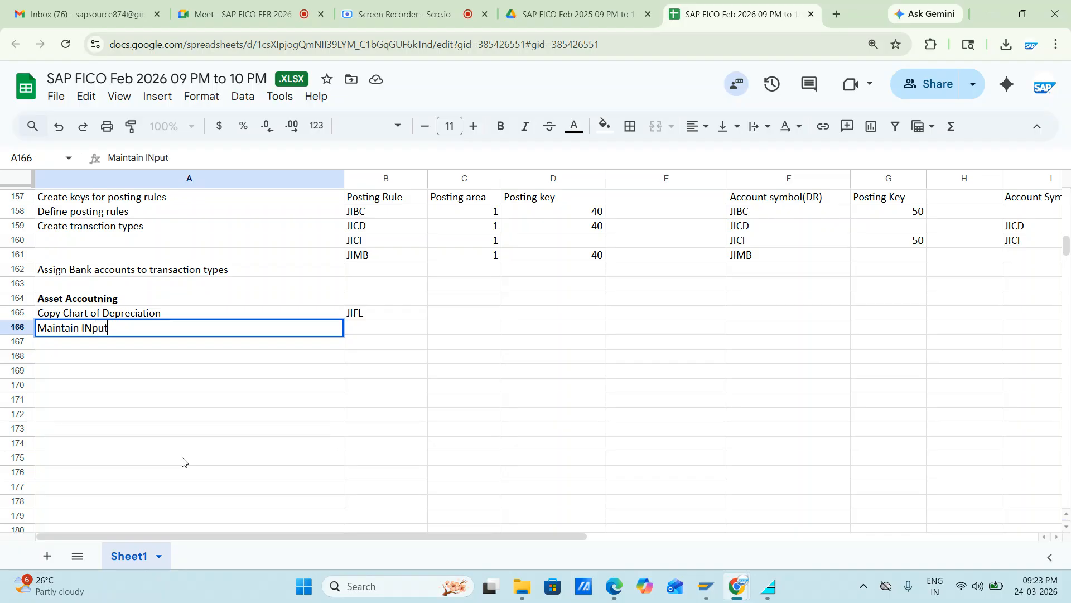
pyautogui.press('BackSpace')
pyautogui.press('BackSpace')
pyautogui.press('BackSpace')
pyautogui.press('BackSpace')
pyautogui.write('nput and Outpi')
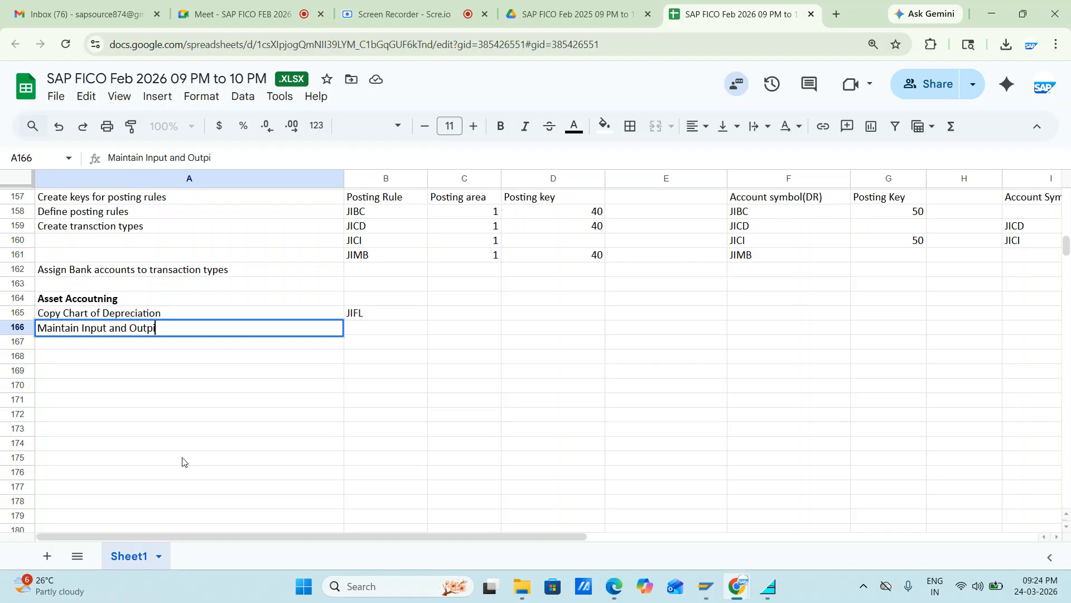
pyautogui.press('BackSpace')
pyautogui.write('ut non-deduc')
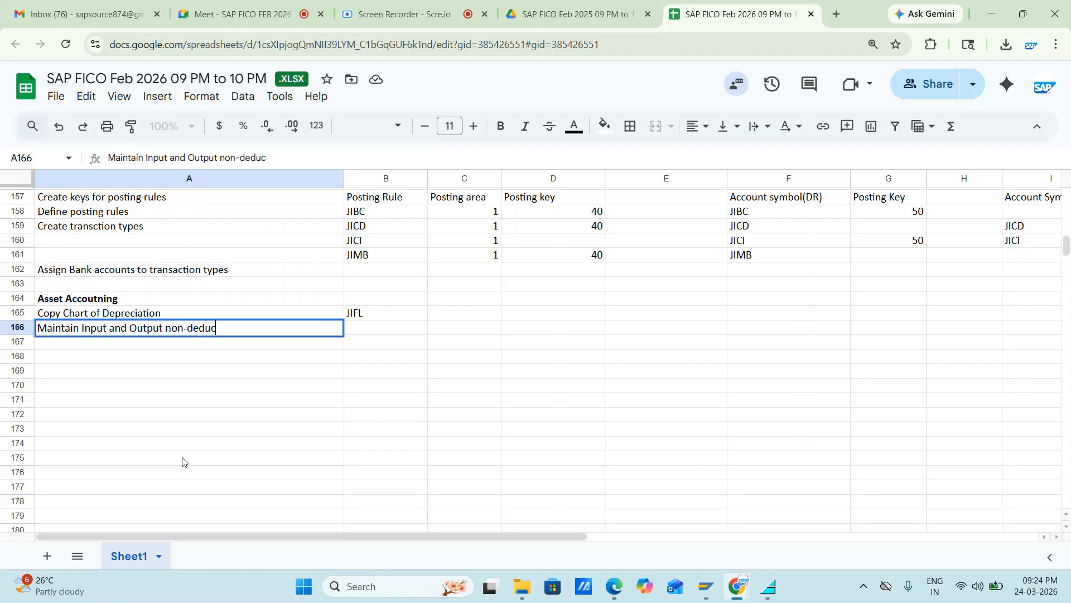
pyautogui.write('table tax codes')
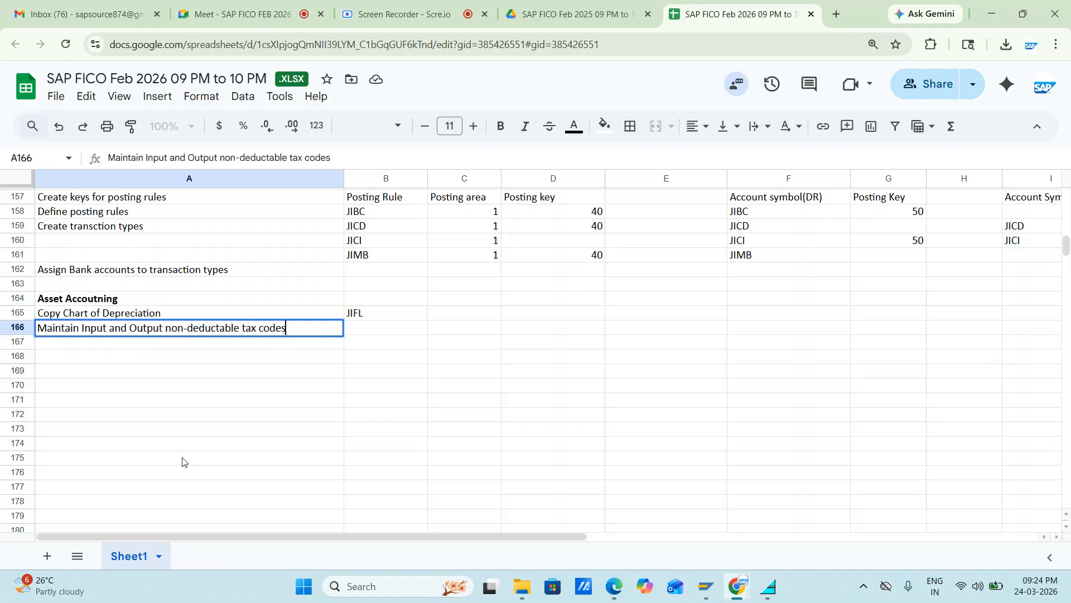
pyautogui.press('Return')
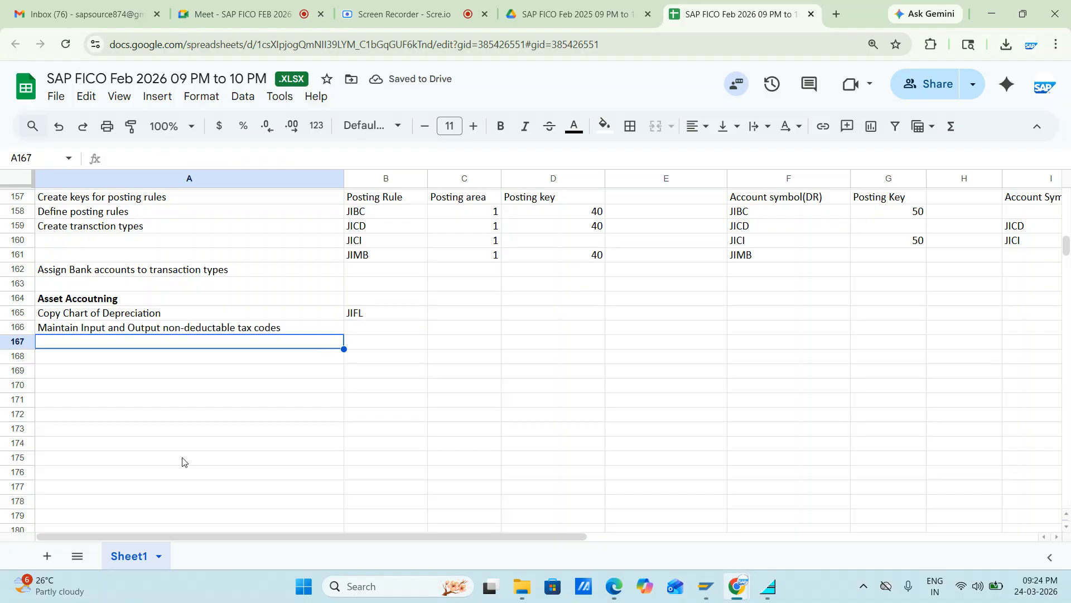
# Step: Record "Assign COD to Co.code" in cell A167, save the sheet and select the empty cell A168
pyautogui.write('Assign ')
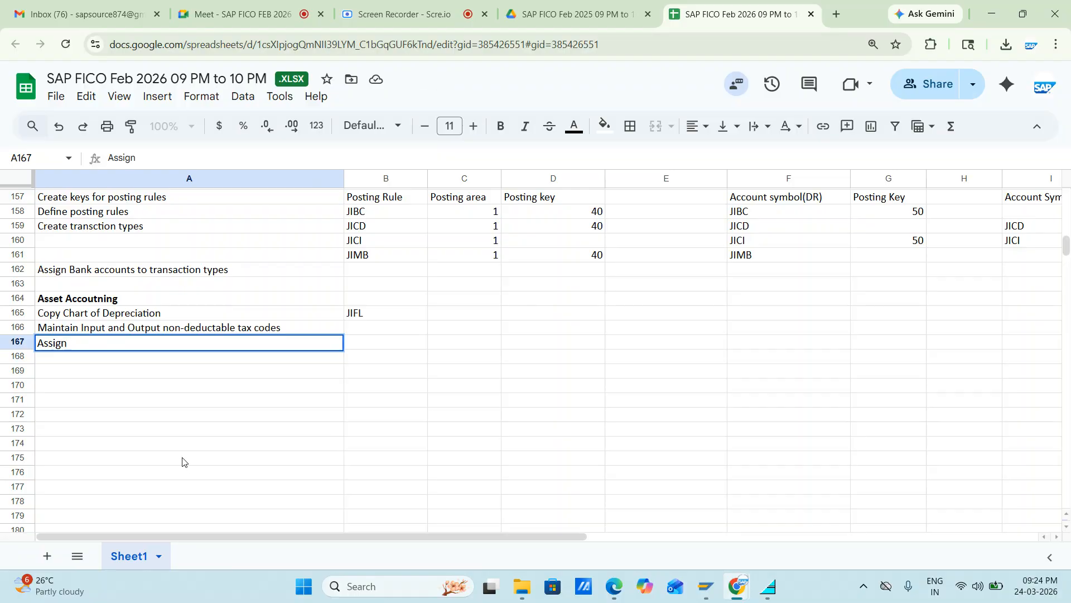
pyautogui.write('COD to Co.code')
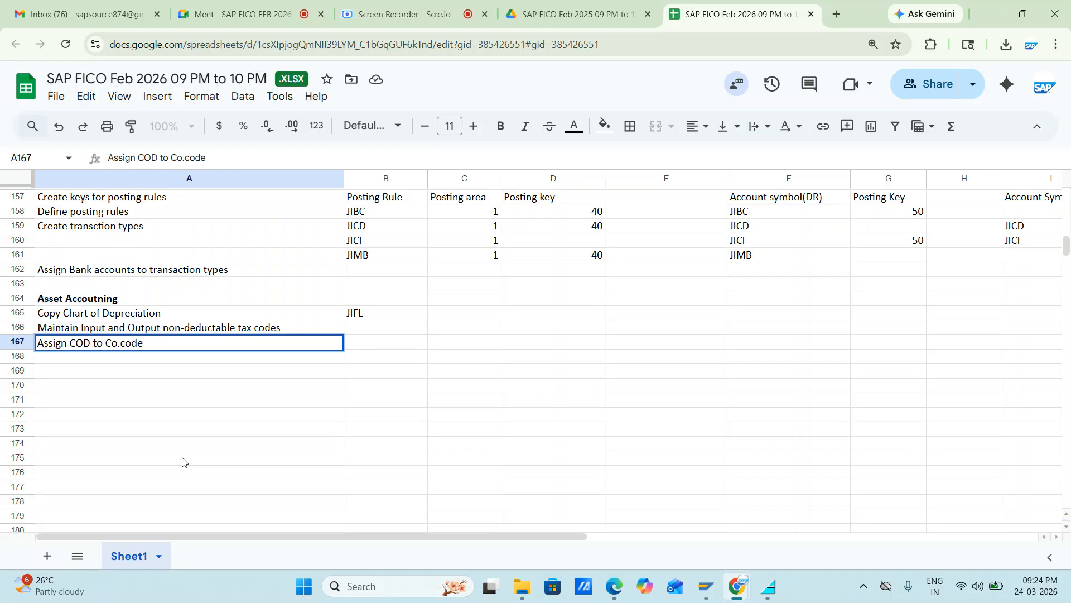
pyautogui.hotkey('ctrl', 's')
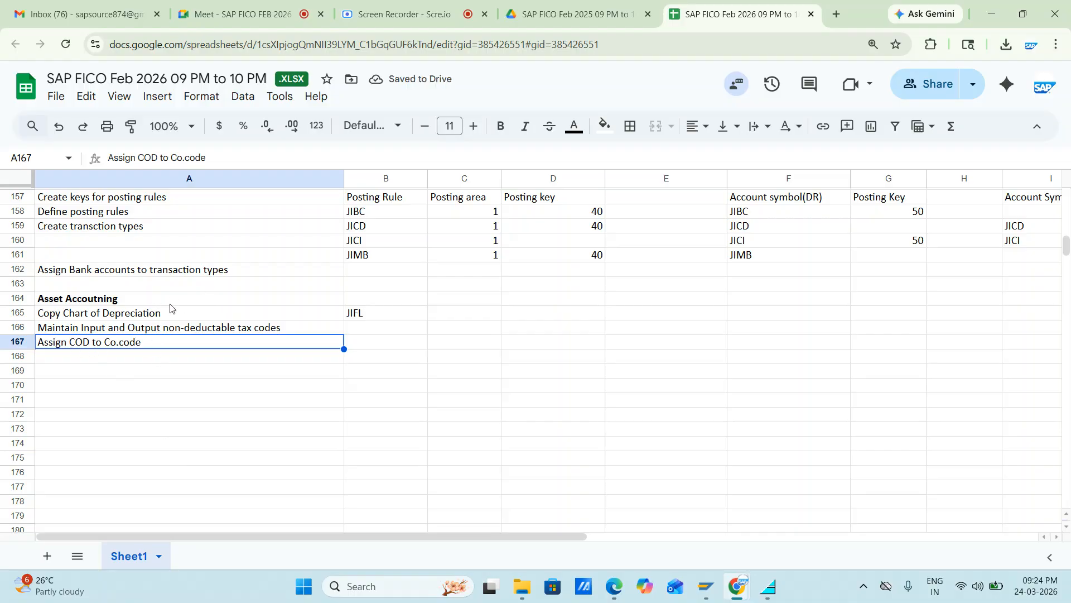
pyautogui.click(195, 313)
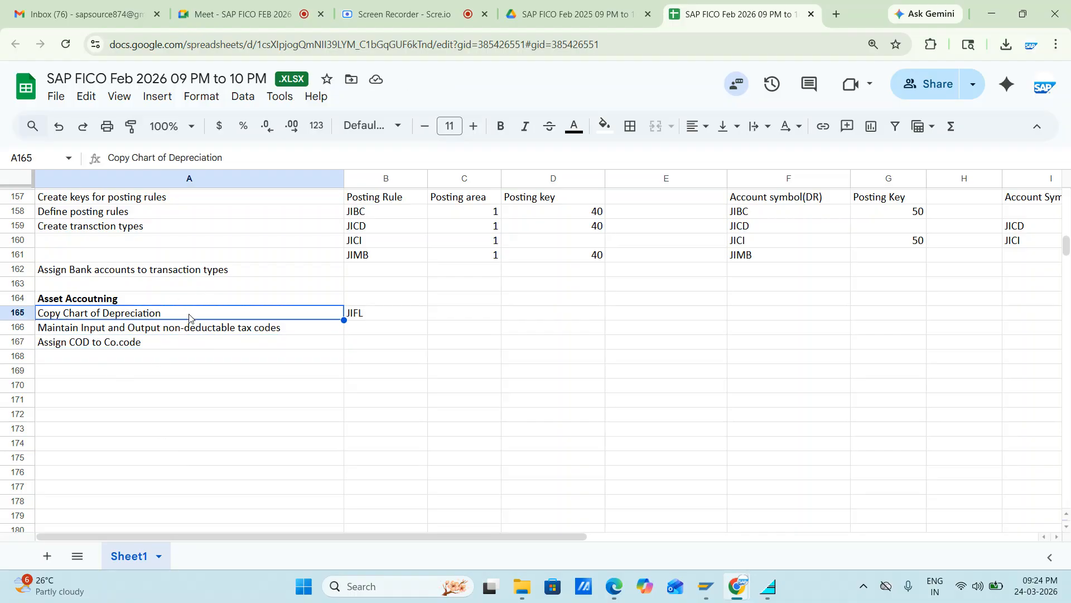
pyautogui.click(137, 356)
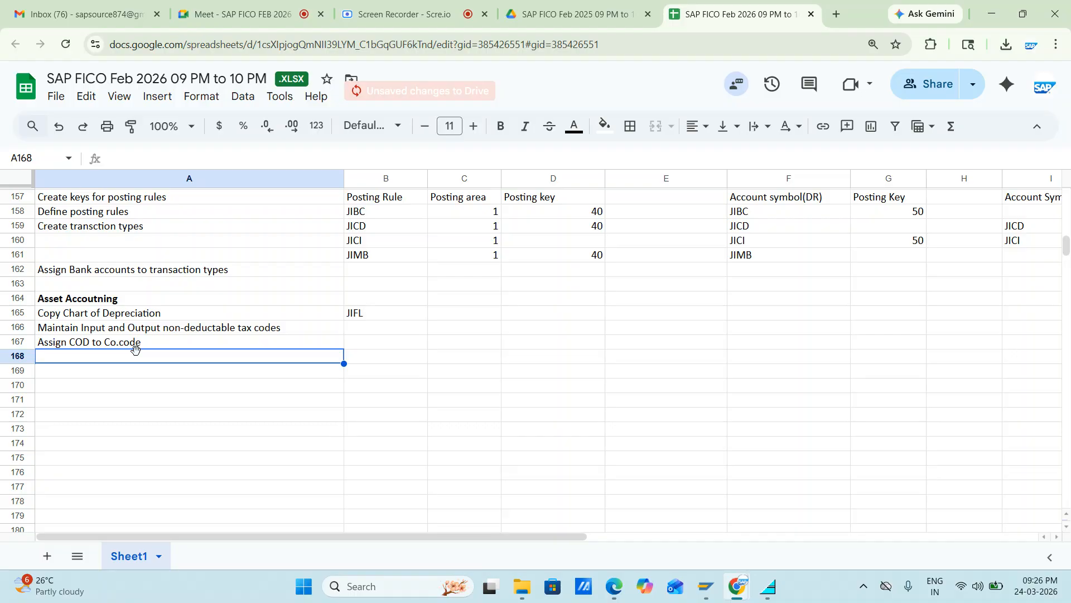
# Step: Switch to SAP, return to the IMG structure and open Specify Account Determination under Asset Classes
pyautogui.hotkey('alt', 'Tab')
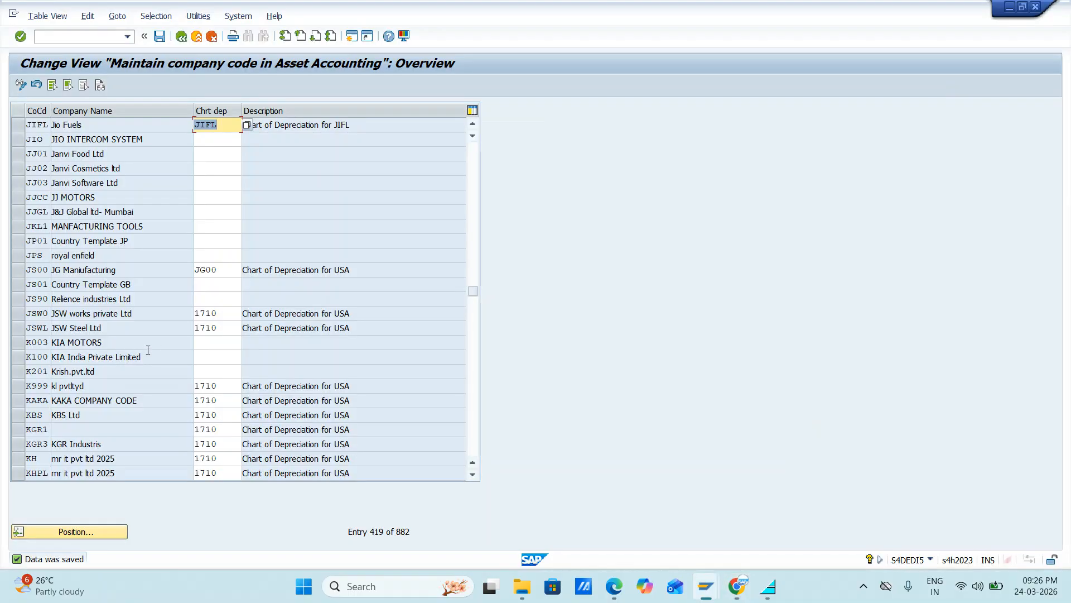
pyautogui.hotkey('alt', 'Tab')
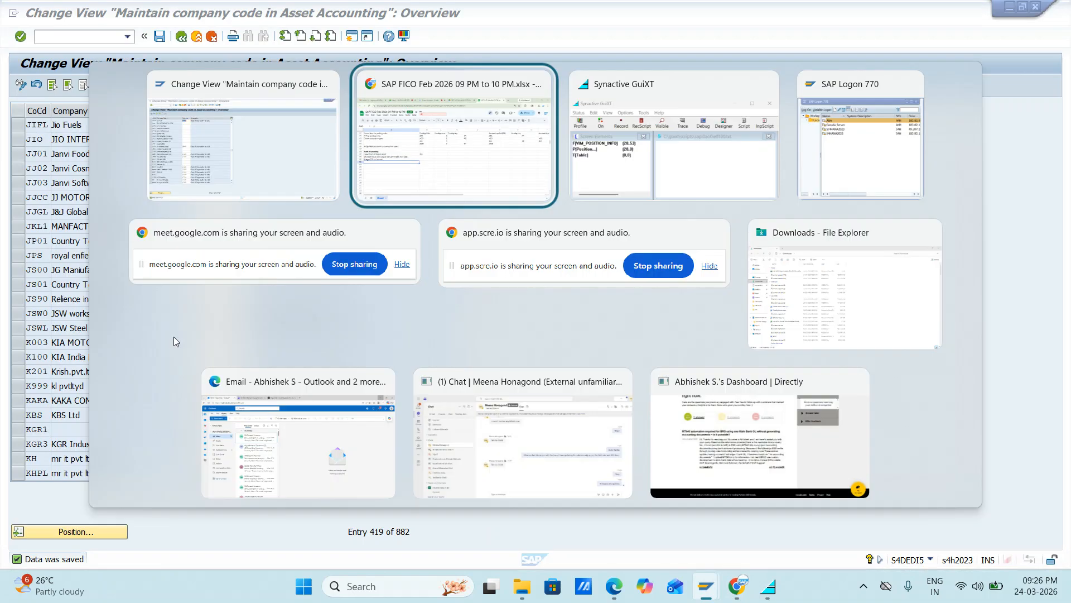
pyautogui.hotkey('alt', 'shift', 'Tab')
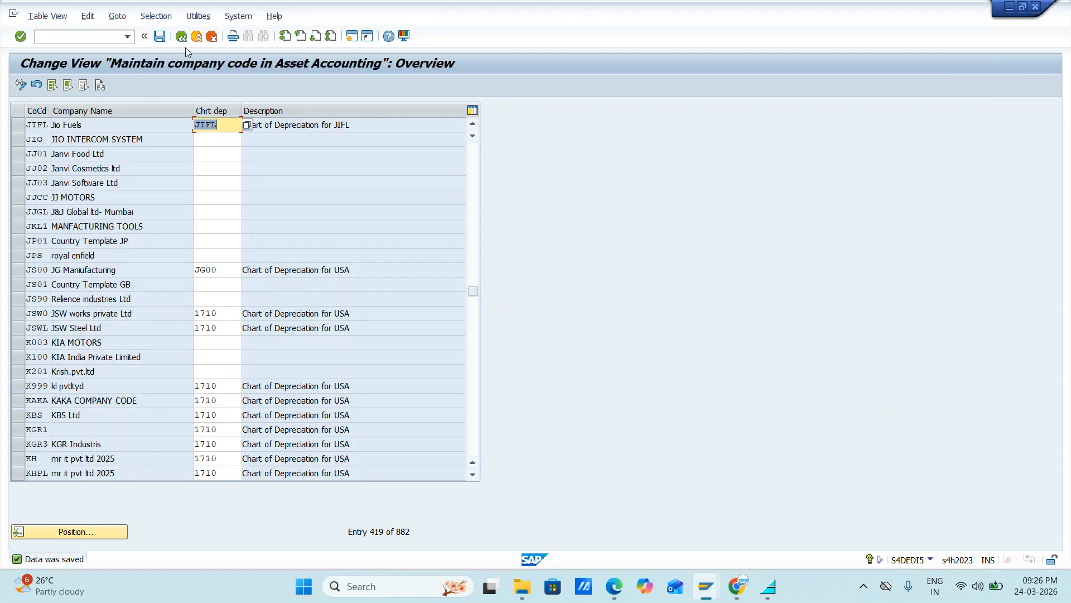
pyautogui.click(181, 37)
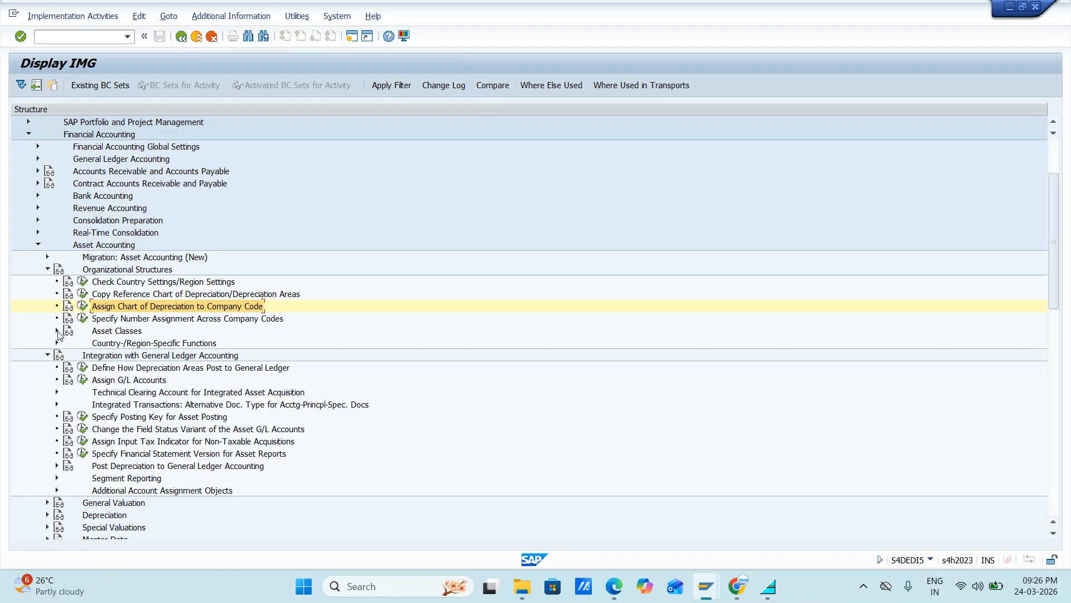
pyautogui.click(57, 331)
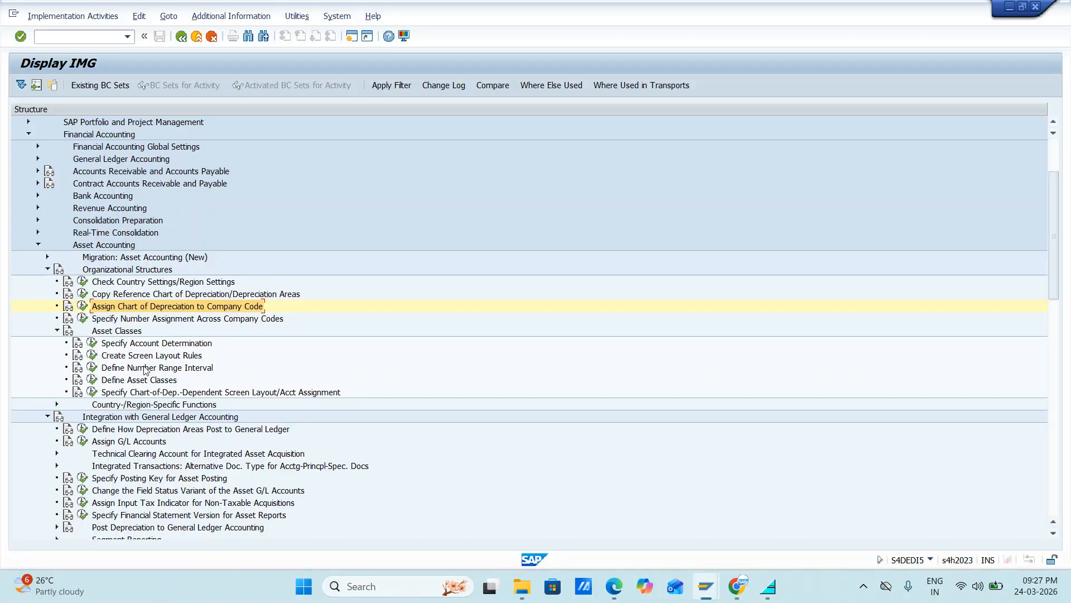
pyautogui.click(94, 343)
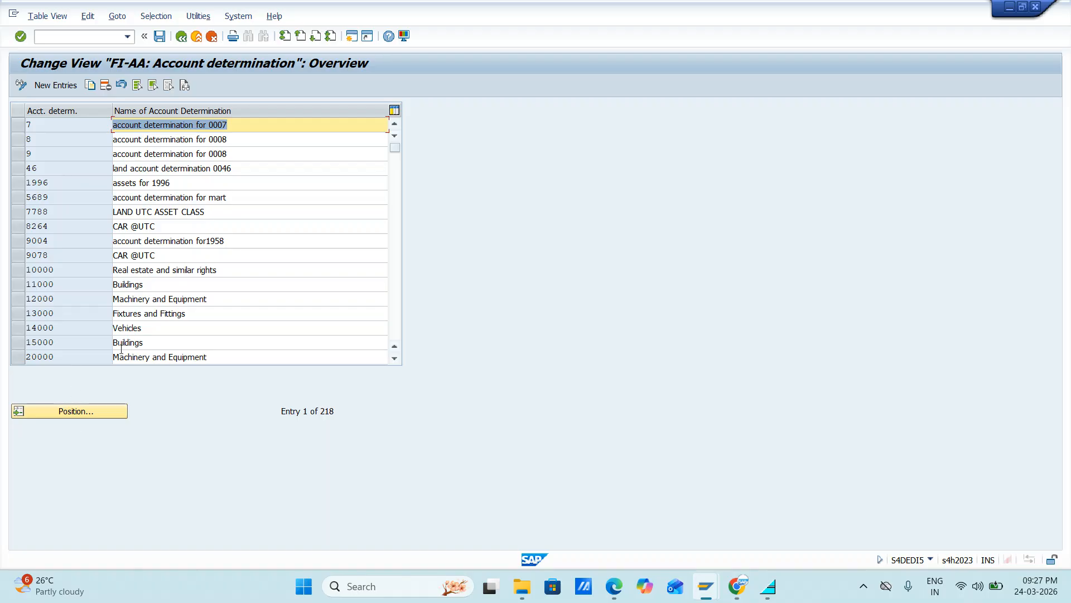
# Step: Look through the existing account determination keys and names, then return to the first entry of the list
pyautogui.scroll(-13, 139, 303)
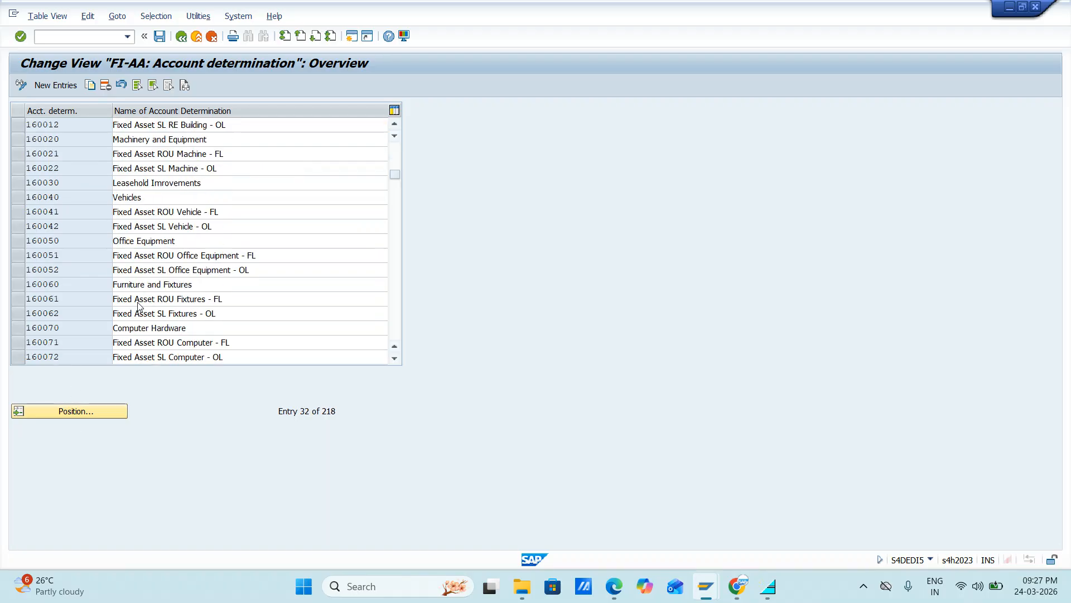
pyautogui.scroll(-20, 139, 303)
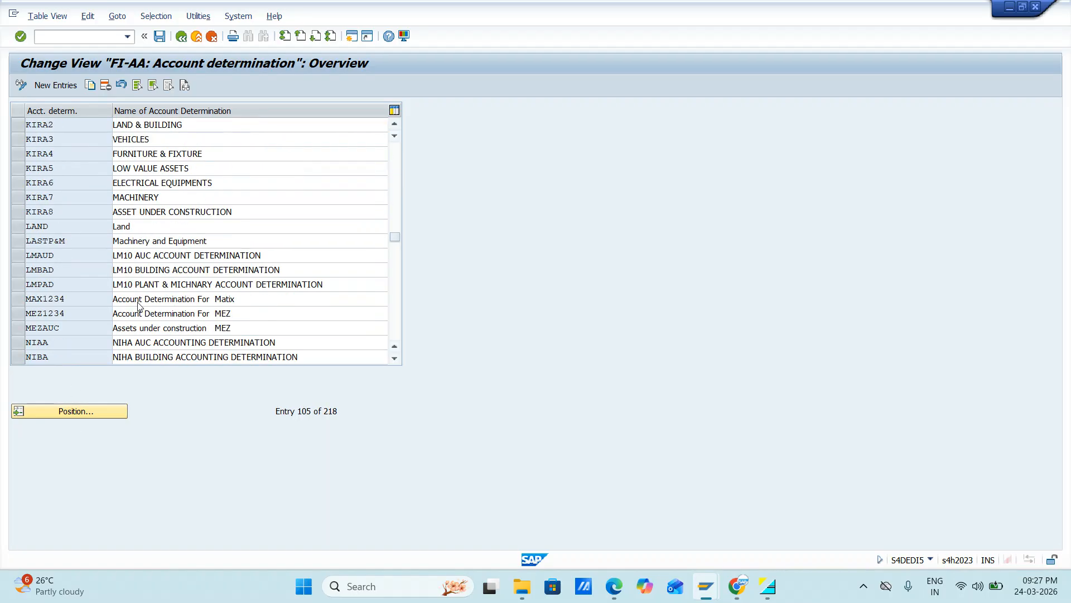
pyautogui.scroll(-7, 139, 305)
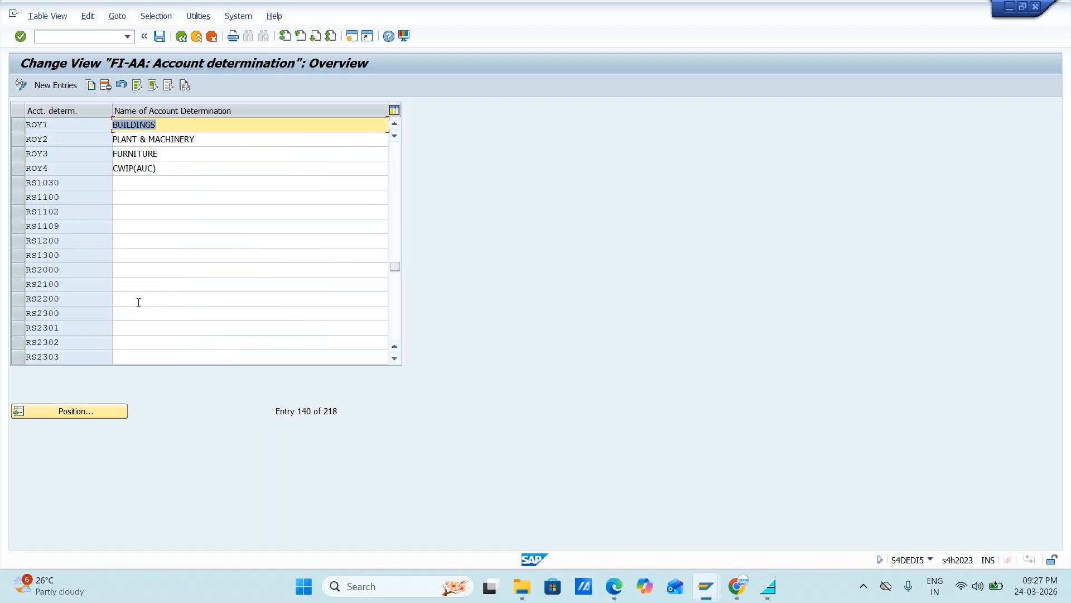
pyautogui.scroll(7, 140, 307)
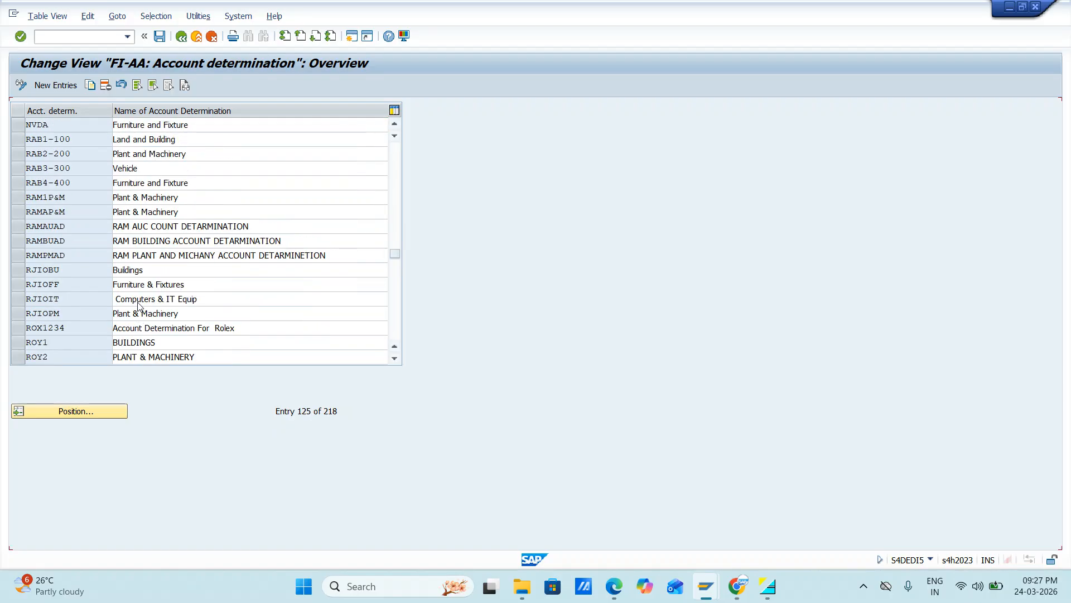
pyautogui.scroll(5, 138, 305)
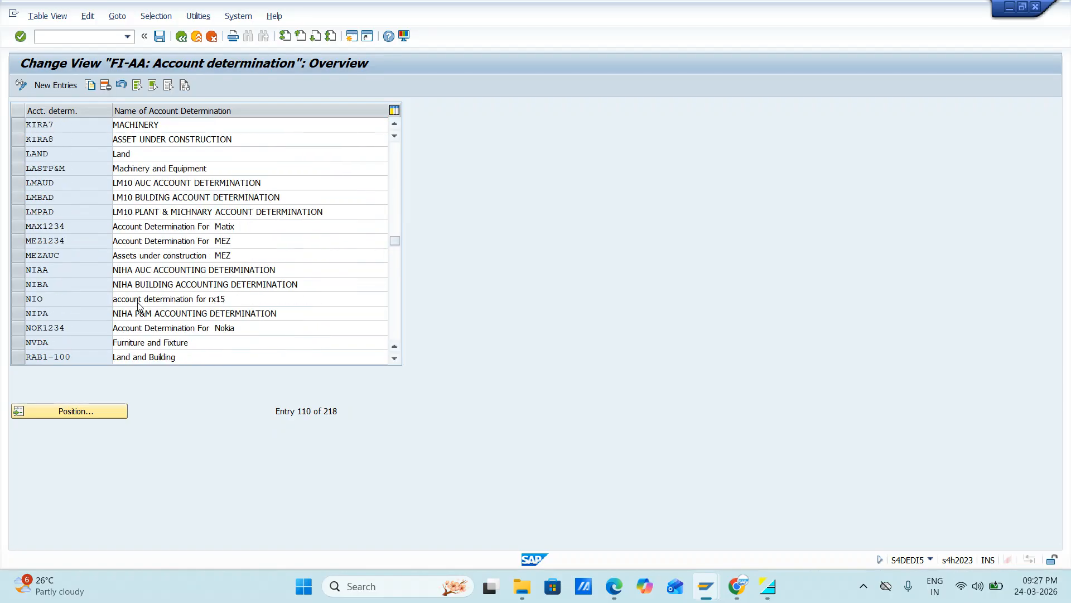
pyautogui.scroll(-13, 139, 306)
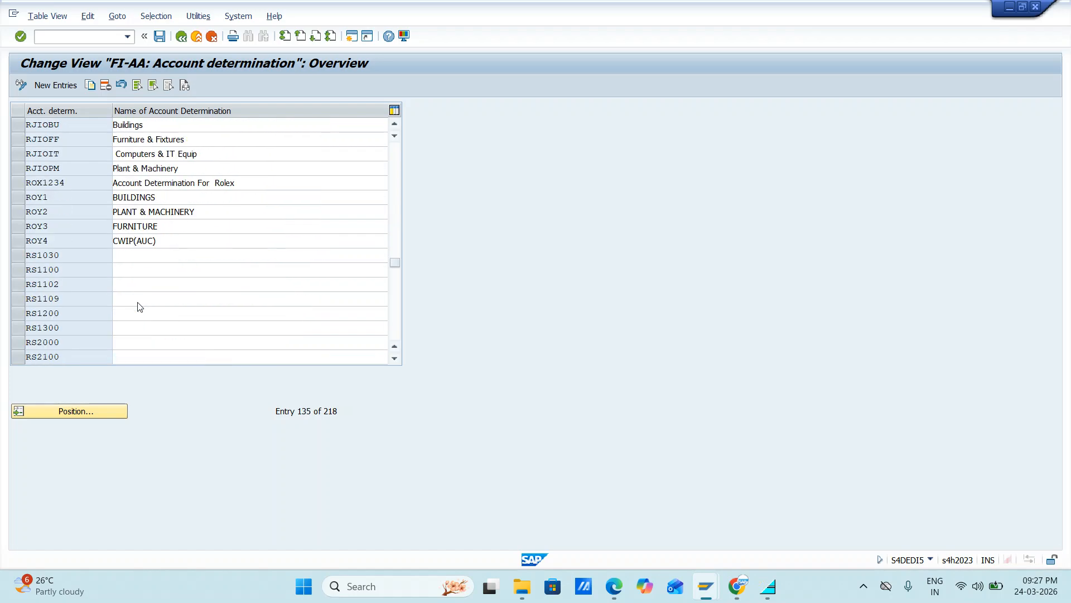
pyautogui.scroll(-15, 138, 306)
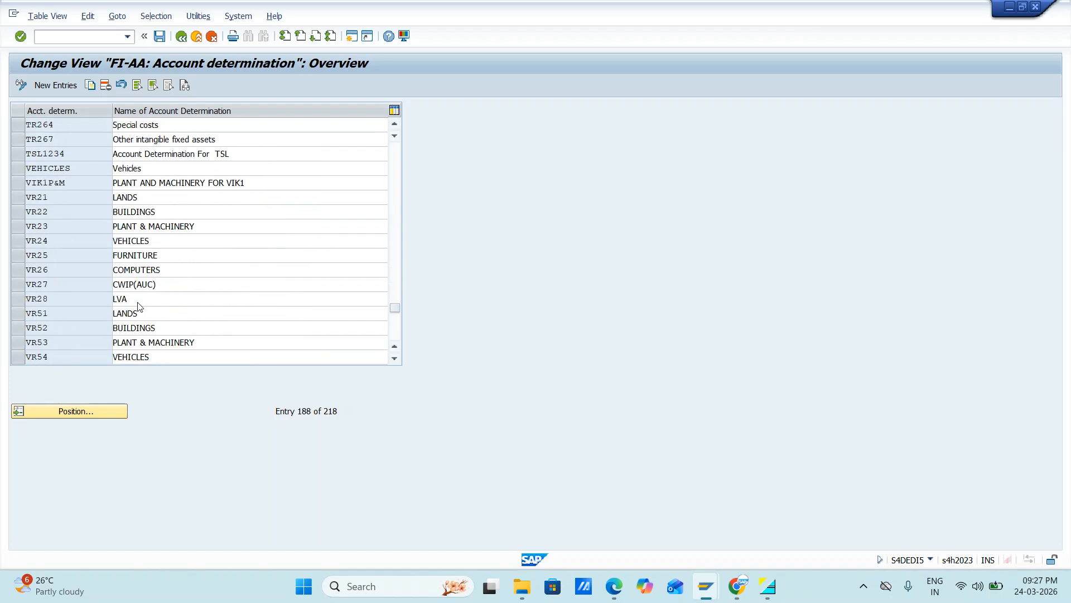
pyautogui.scroll(3, 139, 305)
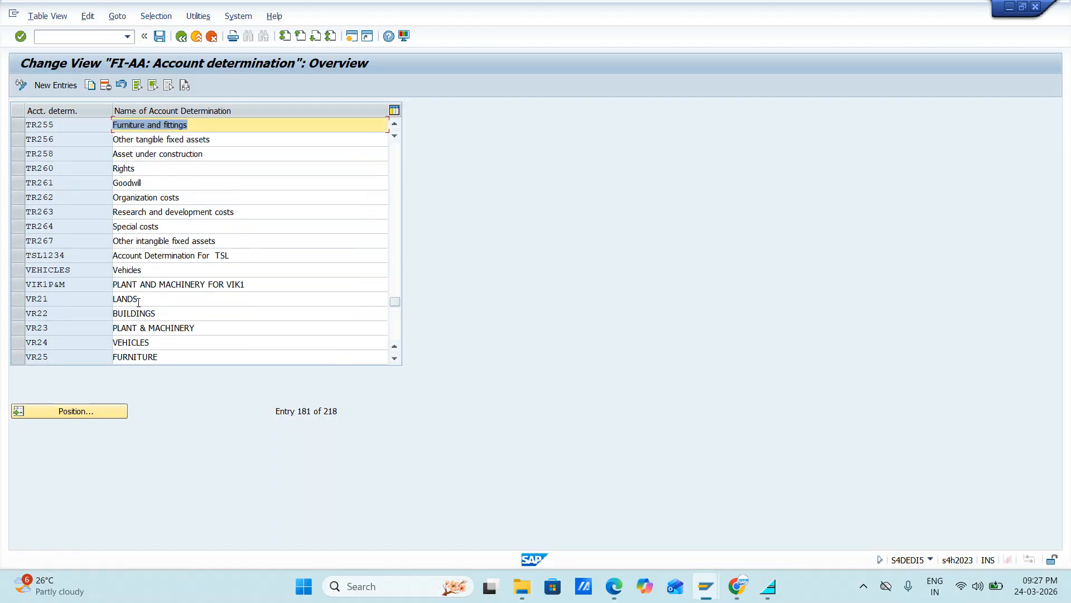
pyautogui.scroll(1, 139, 303)
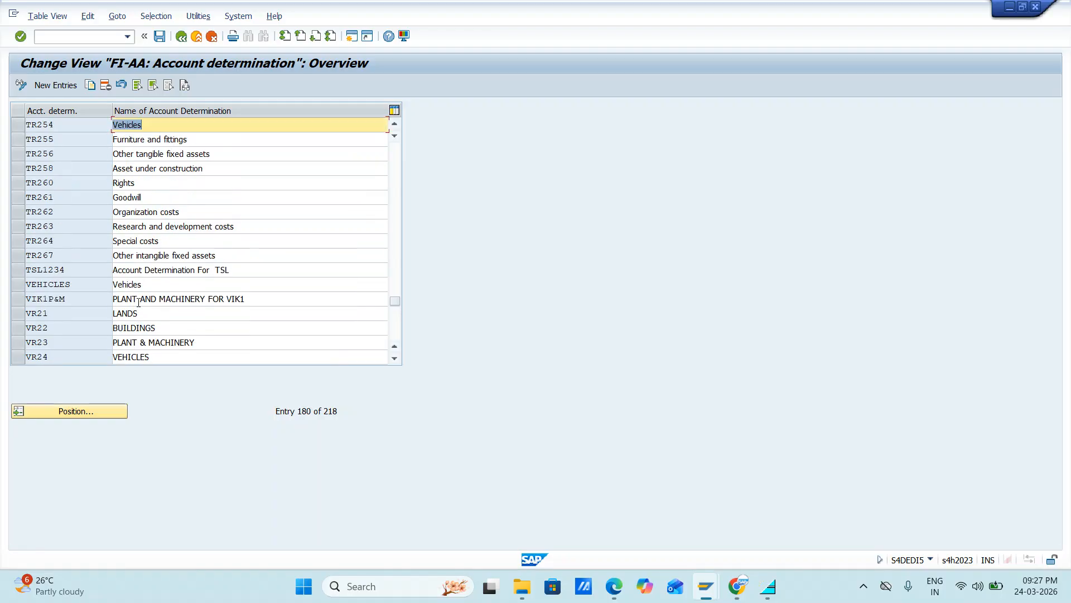
pyautogui.scroll(5, 139, 304)
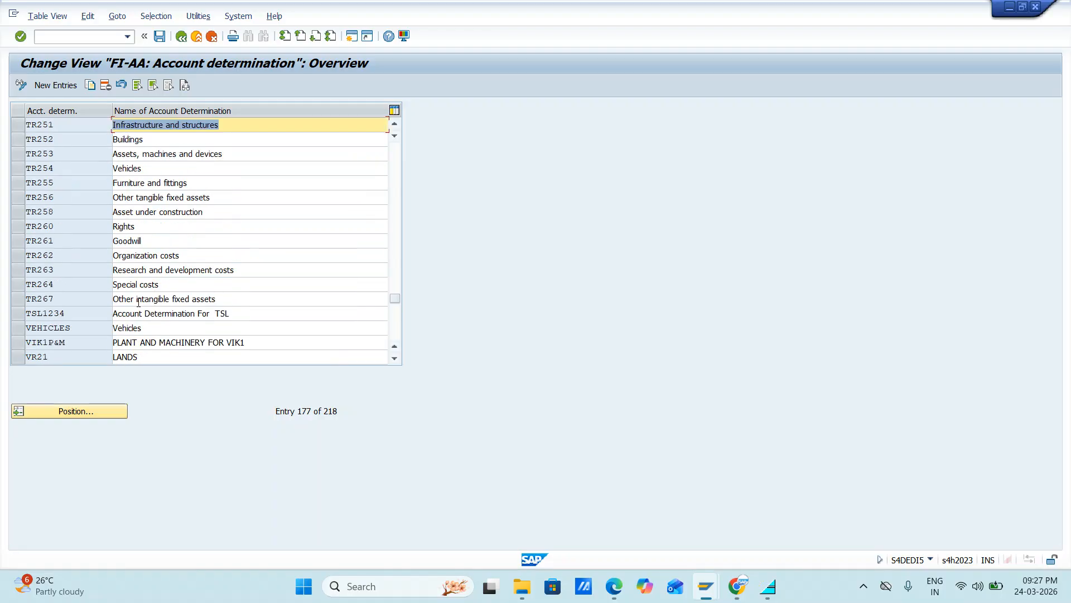
pyautogui.scroll(6, 139, 304)
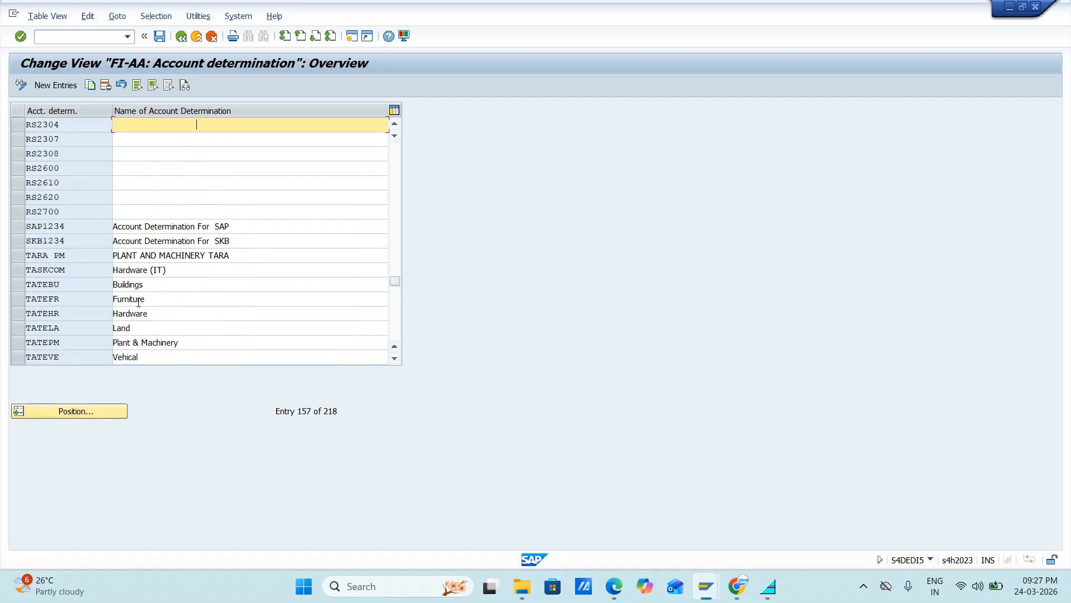
pyautogui.scroll(20, 139, 303)
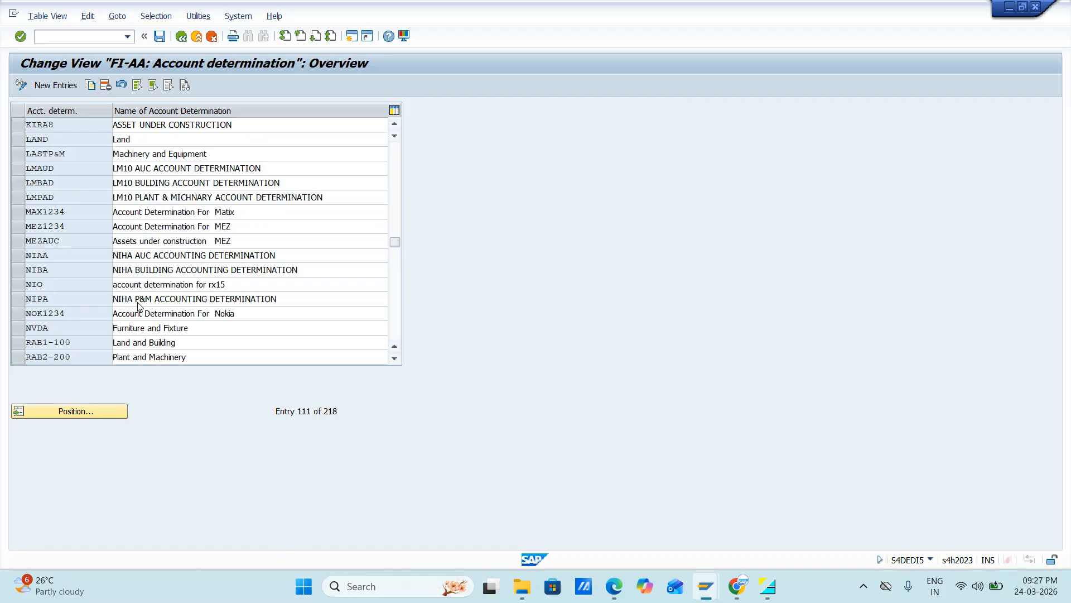
pyautogui.scroll(1, 139, 304)
pyautogui.scroll(-4, 139, 304)
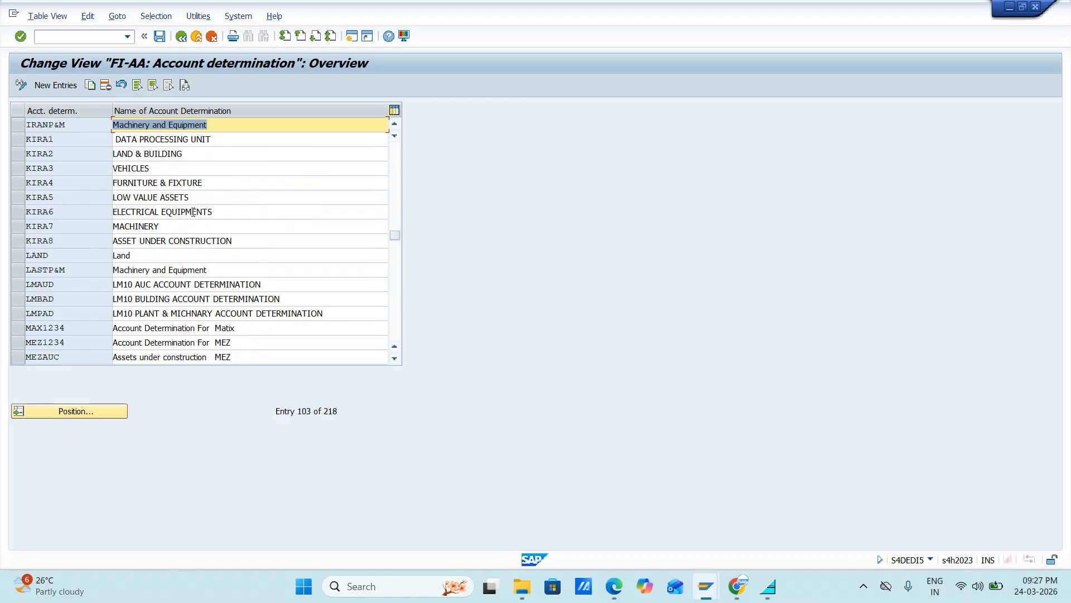
pyautogui.scroll(-2, 193, 213)
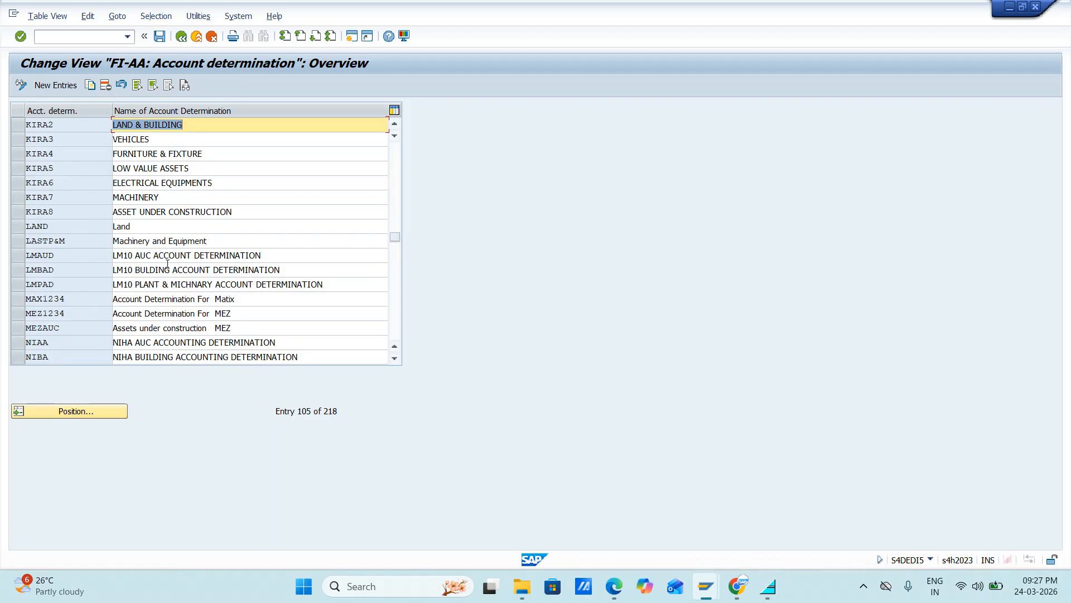
pyautogui.scroll(5, 168, 262)
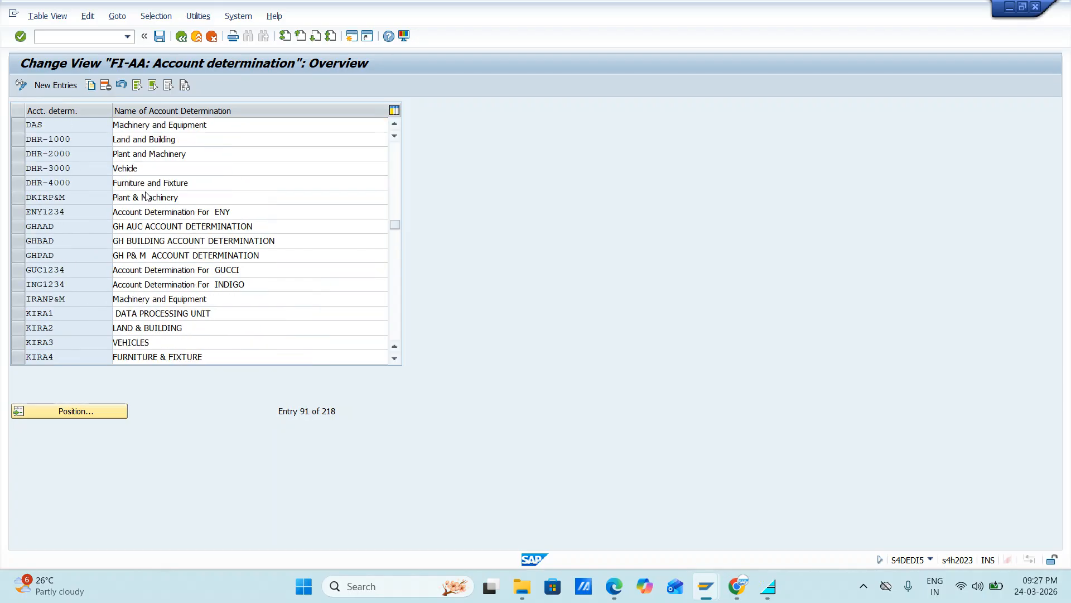
pyautogui.scroll(5, 159, 168)
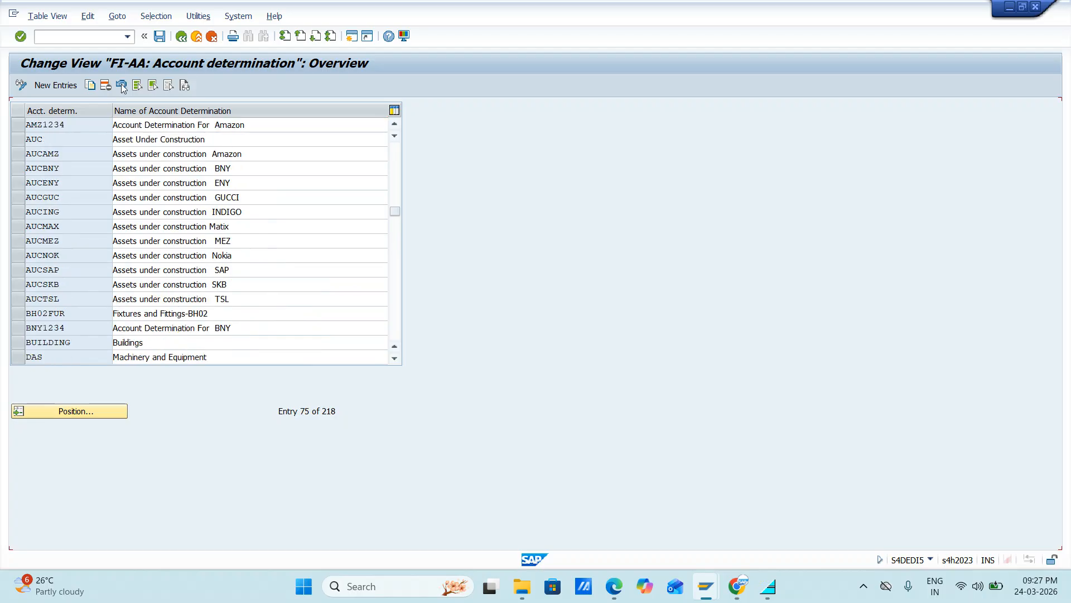
pyautogui.scroll(3, 160, 188)
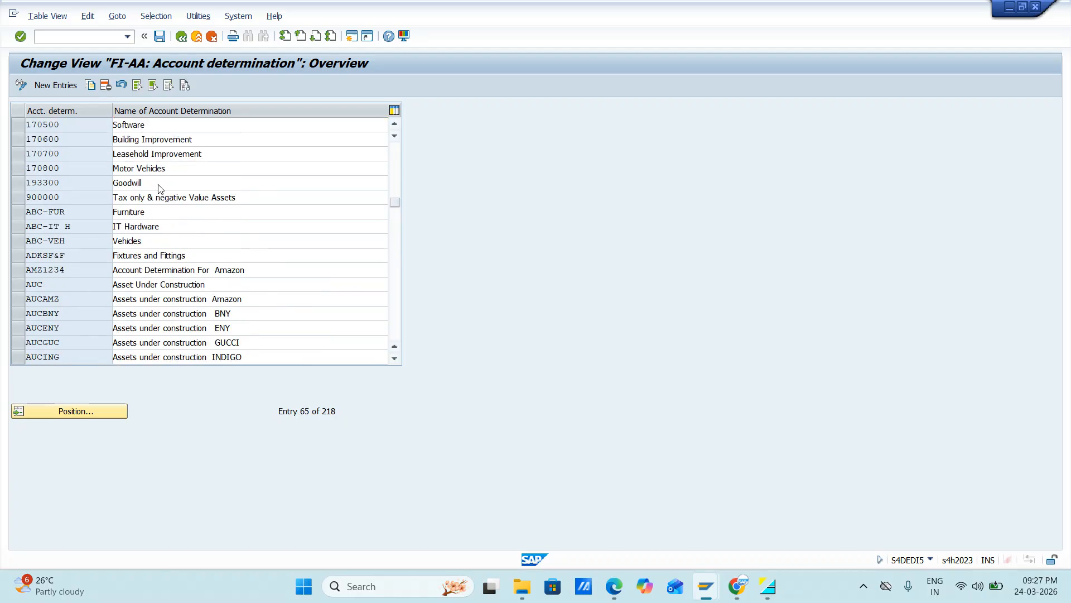
pyautogui.scroll(20, 160, 189)
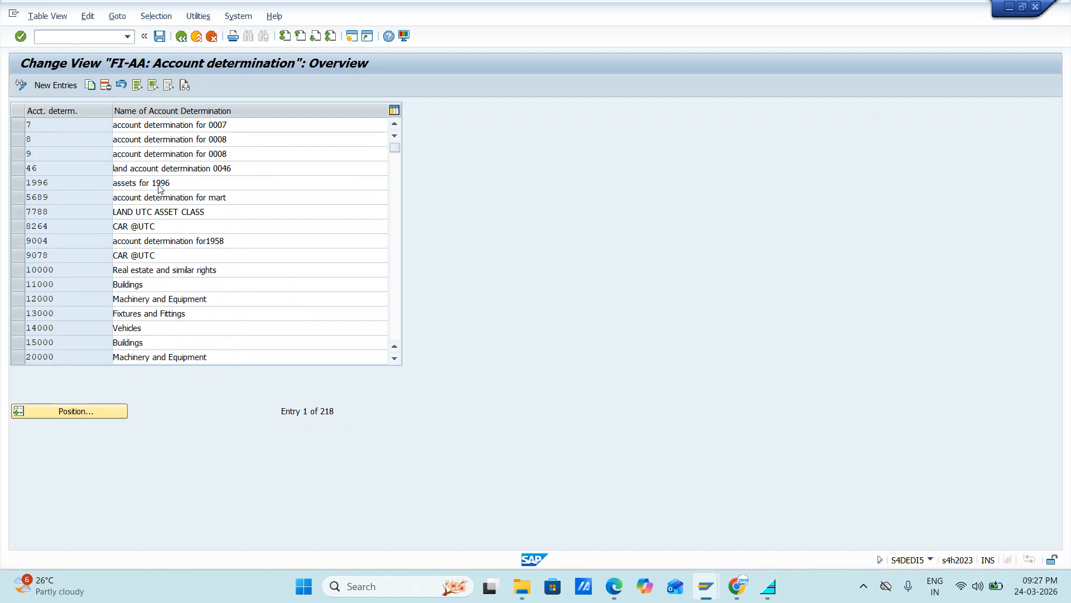
pyautogui.scroll(-1, 160, 189)
pyautogui.scroll(1, 159, 185)
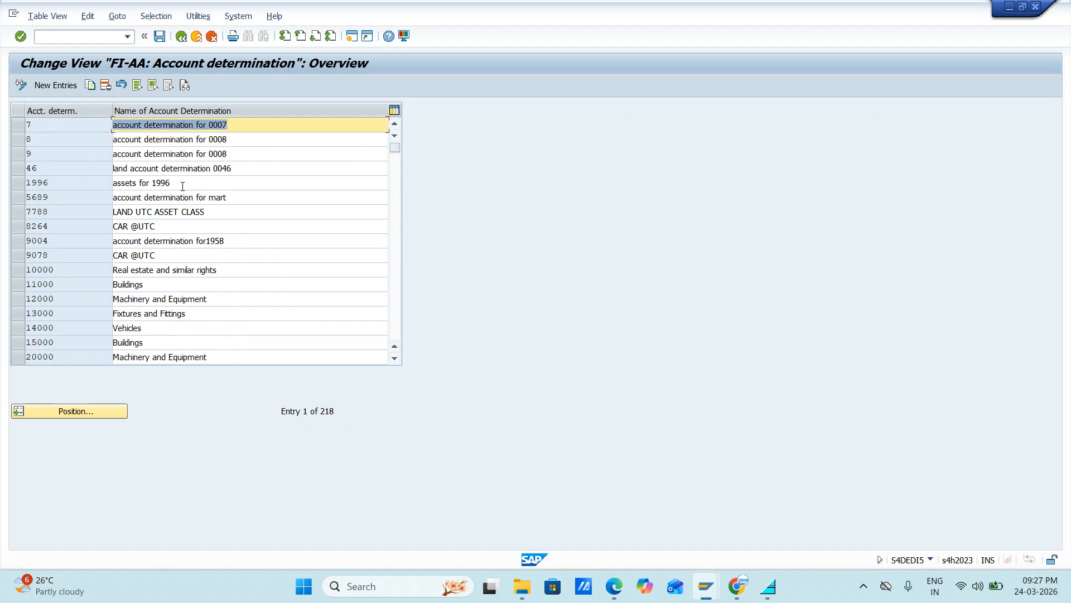
# Step: Start new account determination entries and enter JLAND and JBuild as the first two keys
pyautogui.click(52, 86)
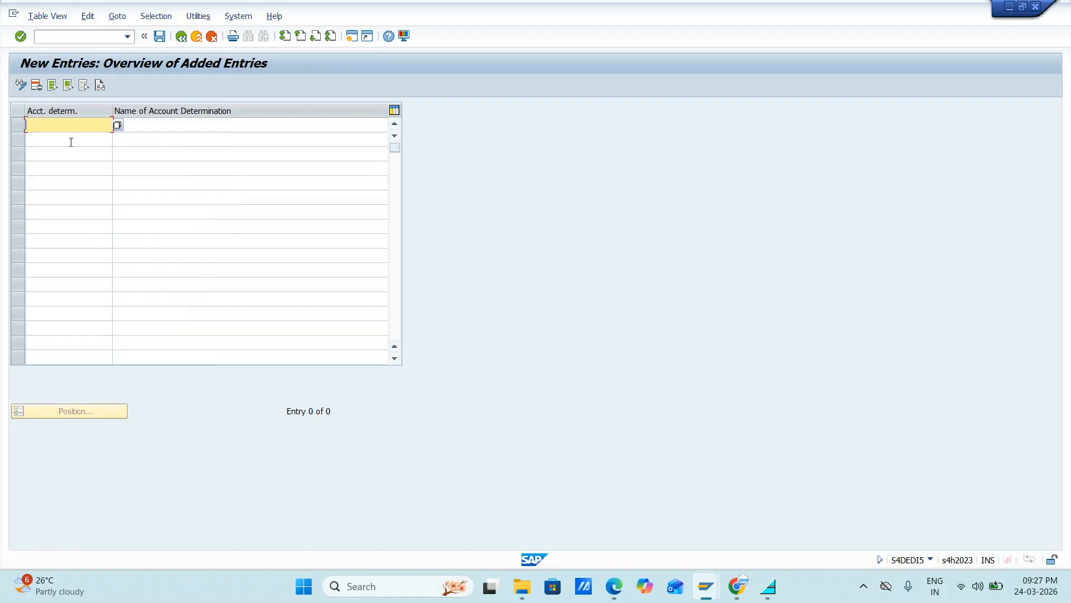
pyautogui.write('T')
pyautogui.write('LAND')
pyautogui.press('Down')
pyautogui.write('J')
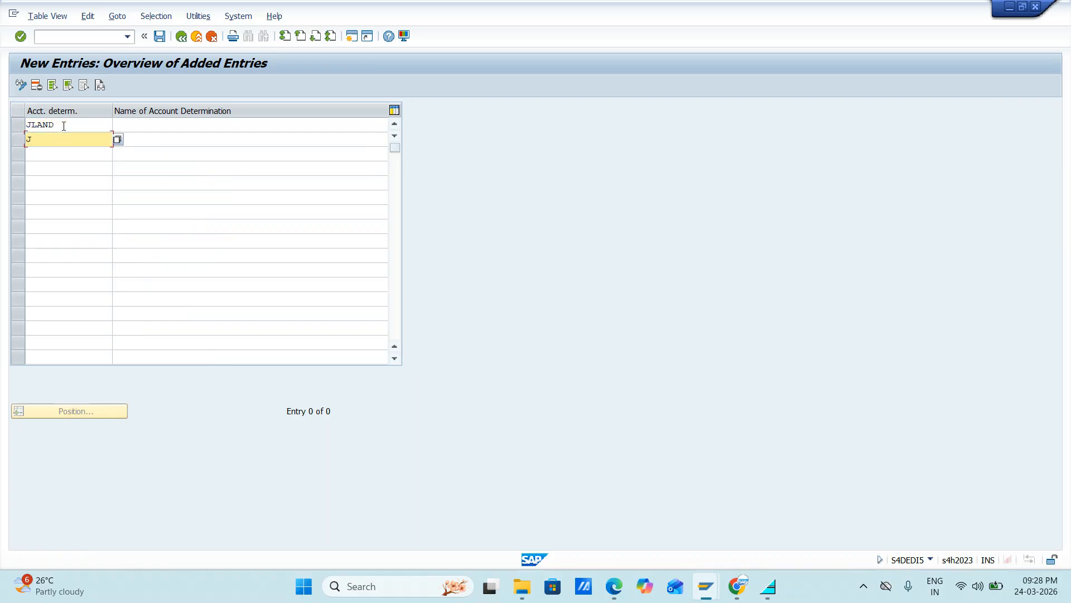
pyautogui.write('Buildin')
pyautogui.press('BackSpace')
# Step: Enter JFURN as the third account determination key
pyautogui.press('BackSpace')
pyautogui.press('Down')
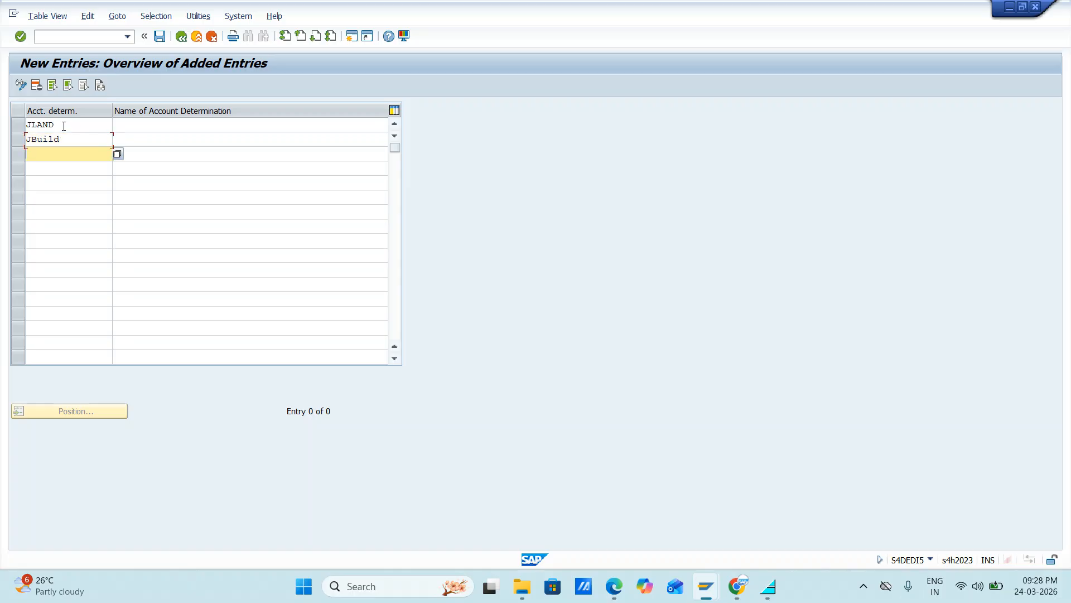
pyautogui.write('Jfur')
# Step: Correct the second account determination key to JBUILD in capital letters
pyautogui.press('BackSpace')
pyautogui.press('BackSpace')
pyautogui.press('BackSpace')
pyautogui.write('FURN')
pyautogui.click(65, 136)
pyautogui.press('BackSpace')
pyautogui.press('BackSpace')
pyautogui.press('BackSpace')
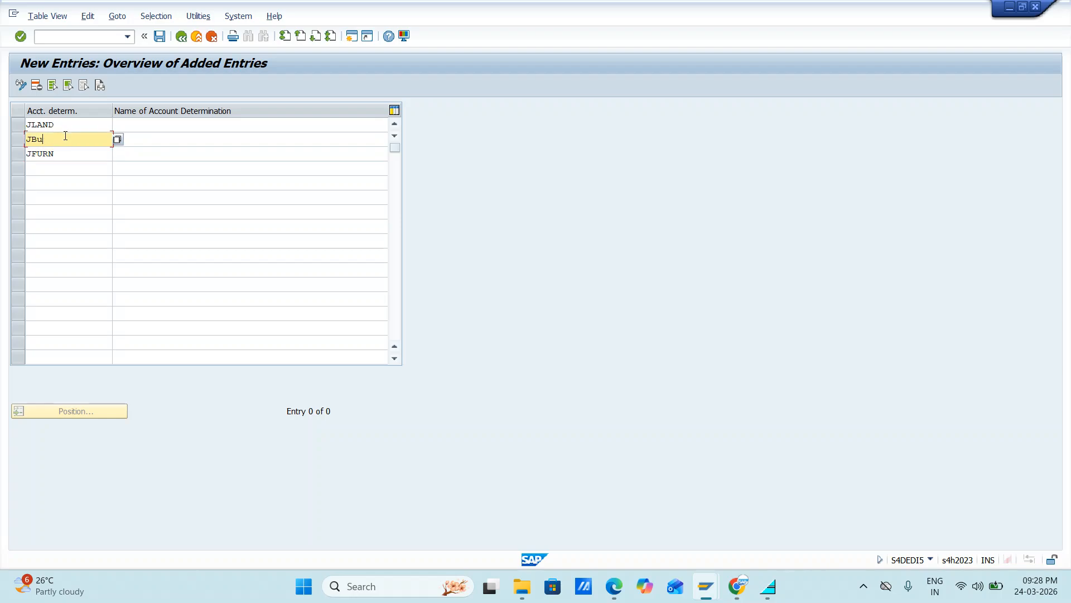
pyautogui.write('UID')
pyautogui.press('BackSpace')
pyautogui.write('LD')
# Step: Enter JMACHINE and JVEHICAL as the fourth and fifth account determination keys
pyautogui.click(63, 170)
pyautogui.write('J')
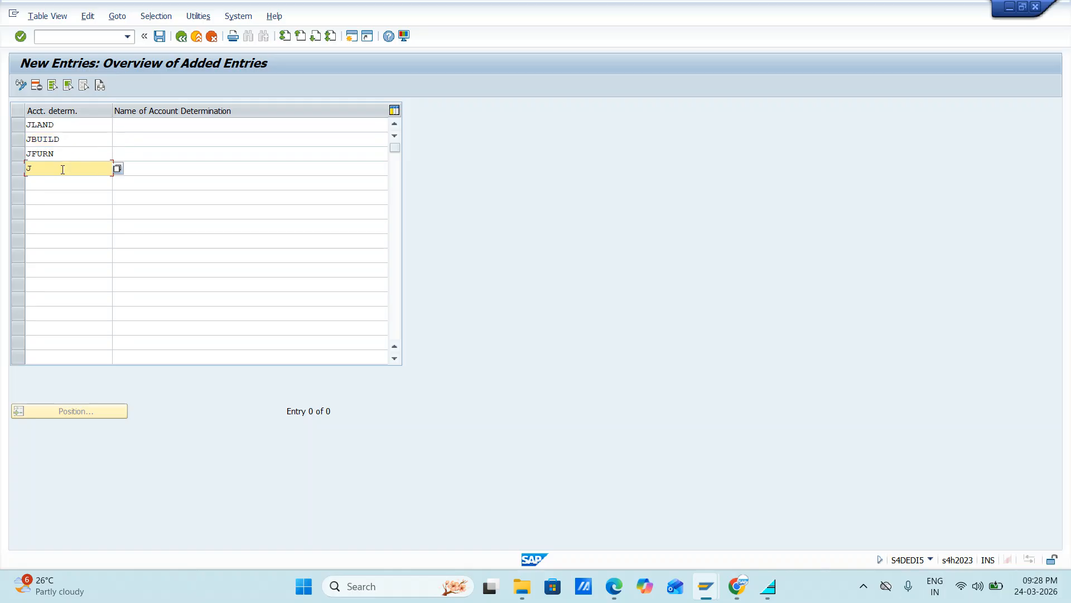
pyautogui.write('MACHINE')
pyautogui.click(57, 183)
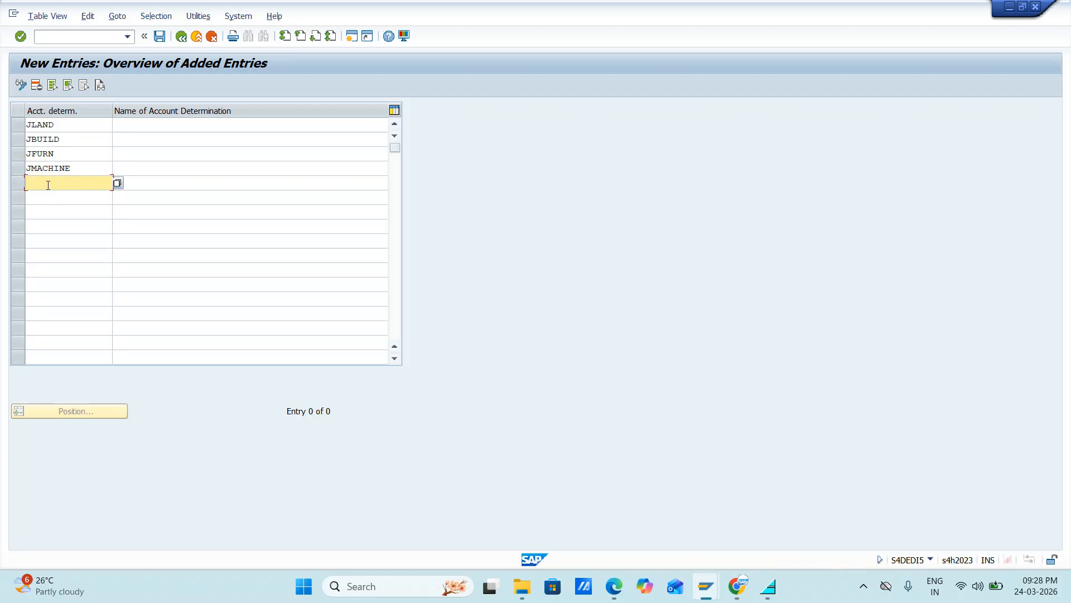
pyautogui.write('j')
pyautogui.press('BackSpace')
pyautogui.write('JVEHICAL')
# Step: Enter JTOOLES as the sixth account determination key, below JVEHICAL
pyautogui.click(54, 198)
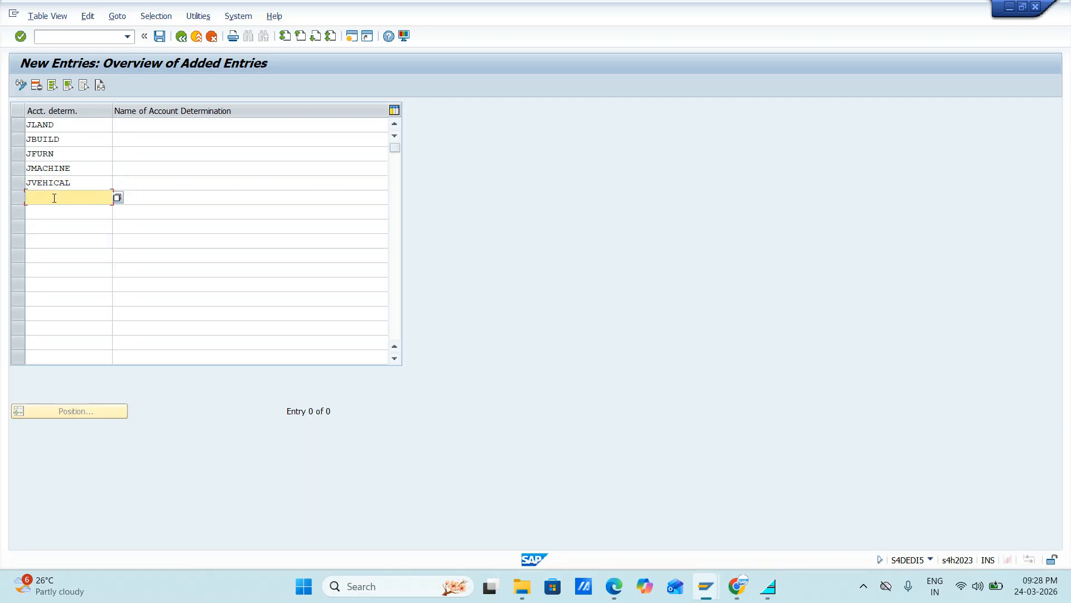
pyautogui.write('JSOFTWAT')
pyautogui.press('BackSpace')
pyautogui.press('BackSpace')
pyautogui.press('BackSpace')
pyautogui.press('BackSpace')
pyautogui.press('BackSpace')
pyautogui.press('BackSpace')
pyautogui.press('BackSpace')
pyautogui.write('TOLLS')
pyautogui.press('BackSpace')
pyautogui.press('BackSpace')
pyautogui.press('BackSpace')
pyautogui.write('OLES')
# Step: Enter JHARDWAR as the seventh account determination key, below JTOOLES
pyautogui.click(43, 212)
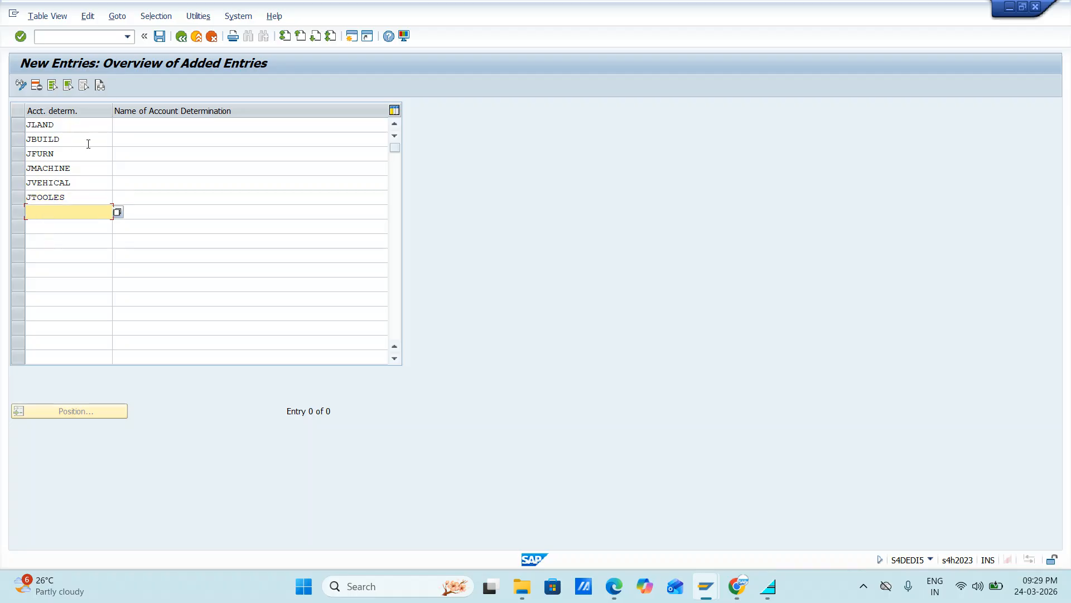
pyautogui.write('JHARDWAR')
# Step: Name the account determination JLAND "Land" and JBUILD "Buidlings"
pyautogui.click(146, 123)
pyautogui.write('Lna')
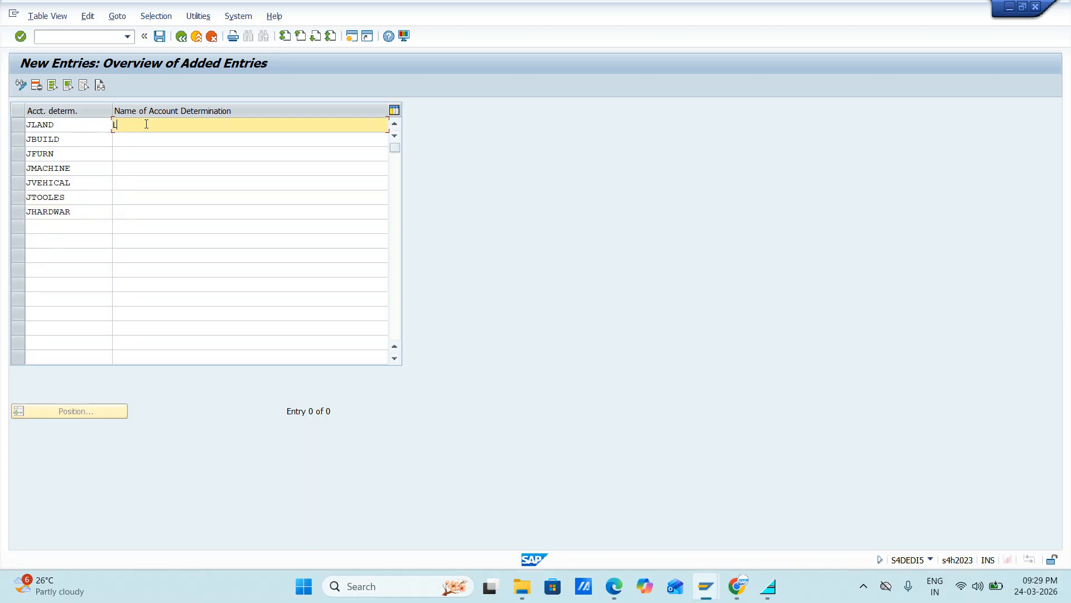
pyautogui.press('BackSpace')
pyautogui.press('BackSpace')
pyautogui.press('BackSpace')
pyautogui.write('Land')
pyautogui.press('Down')
pyautogui.write('Bu')
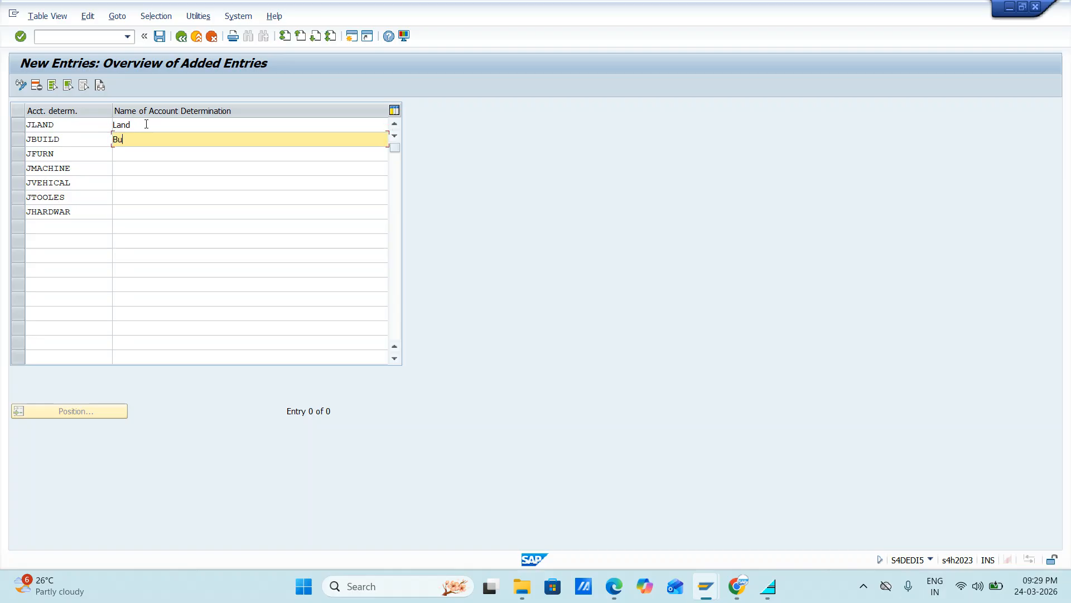
pyautogui.write('idlingd')
pyautogui.press('BackSpace')
pyautogui.write('s')
# Step: Name the account determination JFURN "Furnitures" and JMACHINE "Machinery"
pyautogui.press('Down')
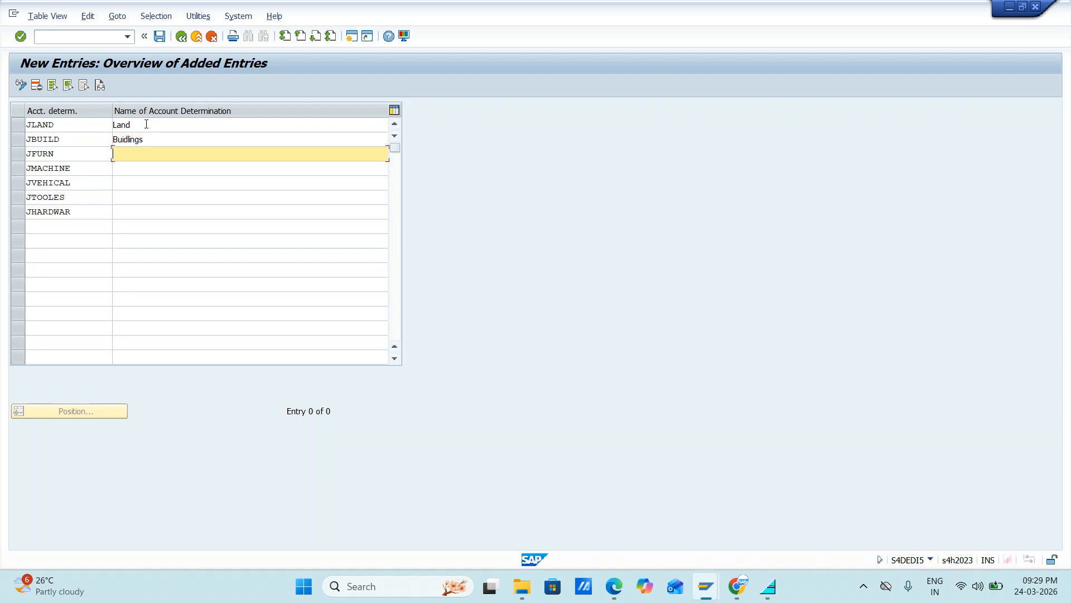
pyautogui.write('Furnitures')
pyautogui.press('Down')
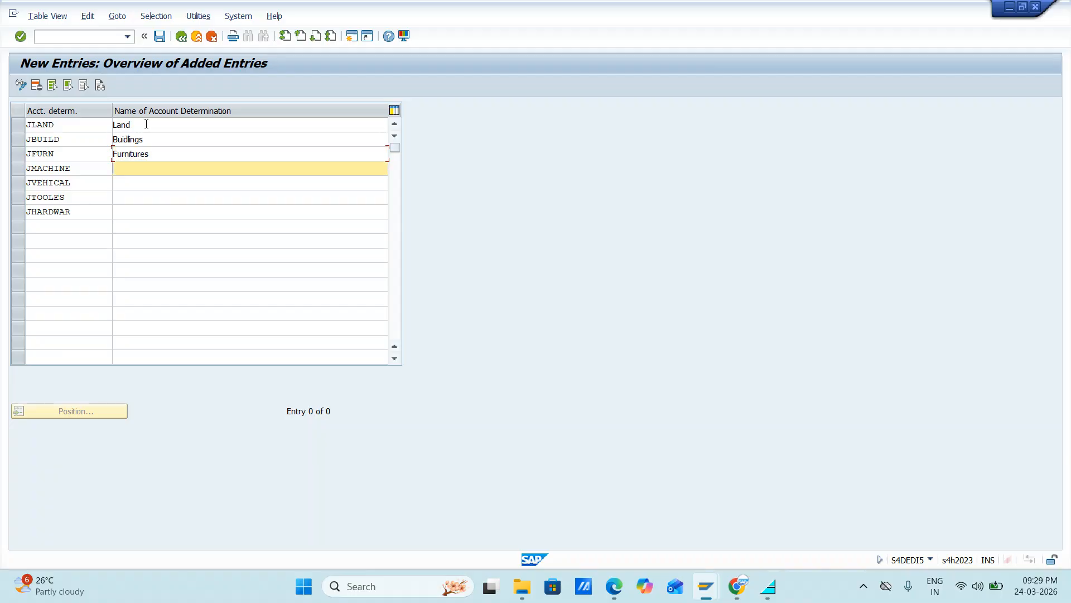
pyautogui.write('Machinery')
pyautogui.press('BackSpace')
pyautogui.press('BackSpace')
pyautogui.write('ey')
pyautogui.press('BackSpace')
pyautogui.press('BackSpace')
pyautogui.write('ry')
# Step: Name the account determination JVEHICAL "Vehicals" and JTOOLES "Tooles"
pyautogui.press('Down')
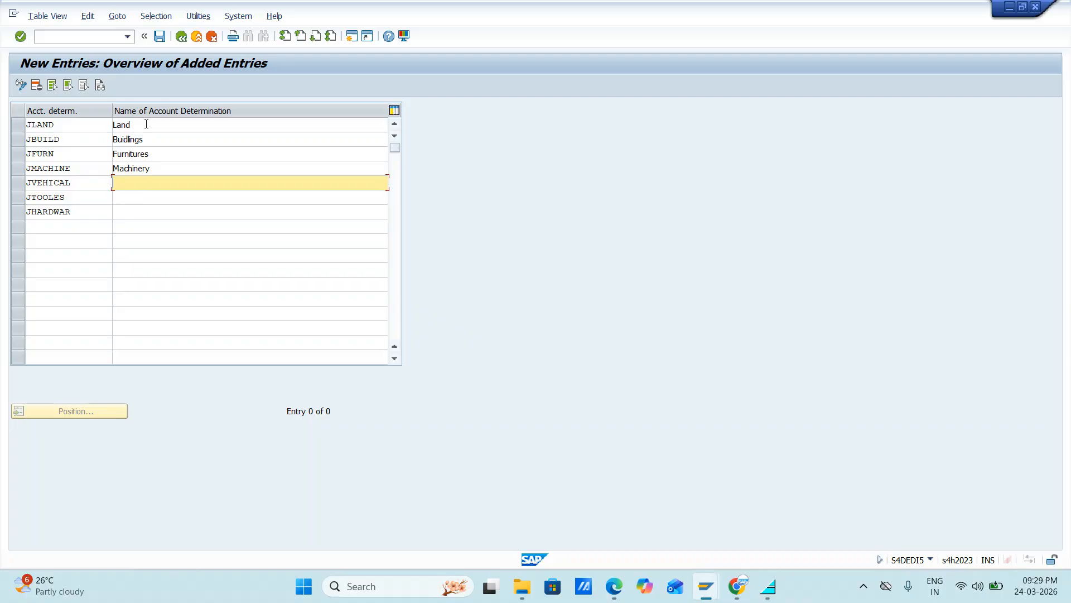
pyautogui.write('Vehicals')
pyautogui.press('Down')
pyautogui.write('Tol')
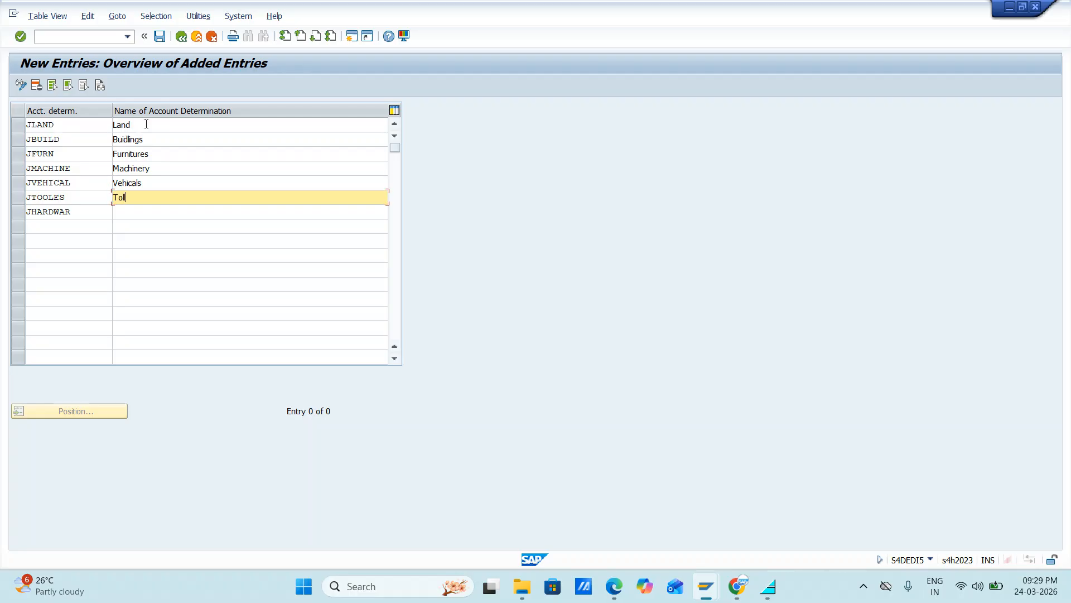
pyautogui.write('oles')
# Step: Name the account determination JHARDWAR "Hardwares" and save the new entries
pyautogui.press('Down')
pyautogui.write('Hardwa')
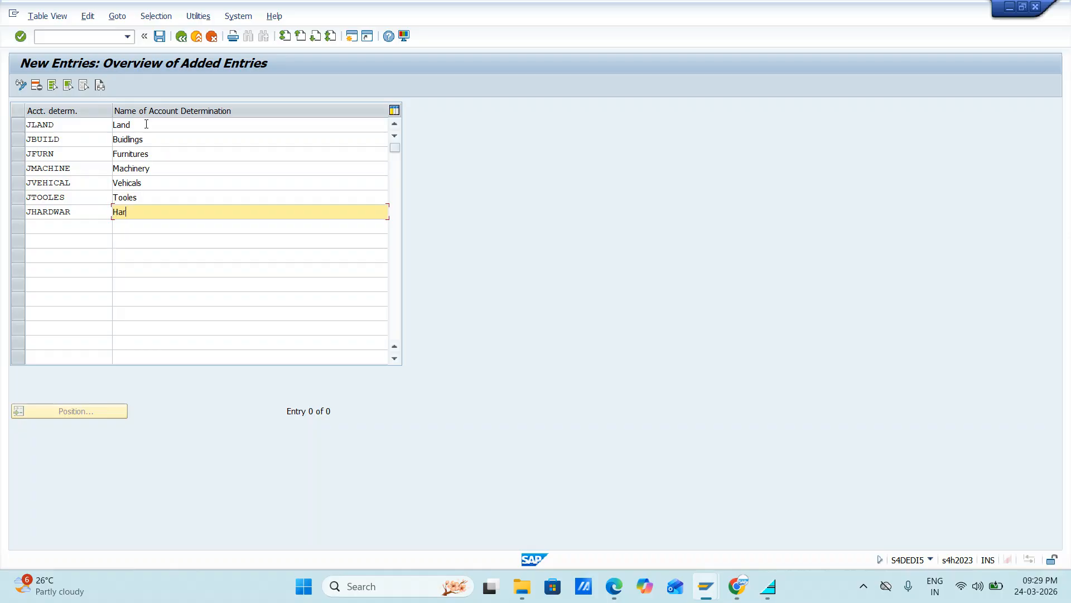
pyautogui.write('res')
pyautogui.click(159, 36)
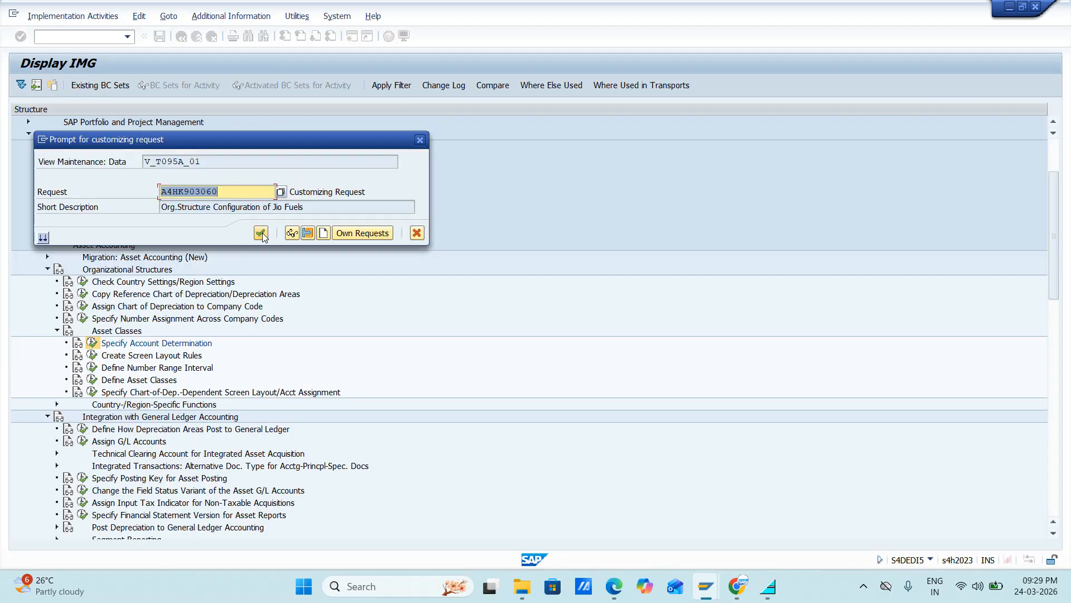
pyautogui.click(261, 233)
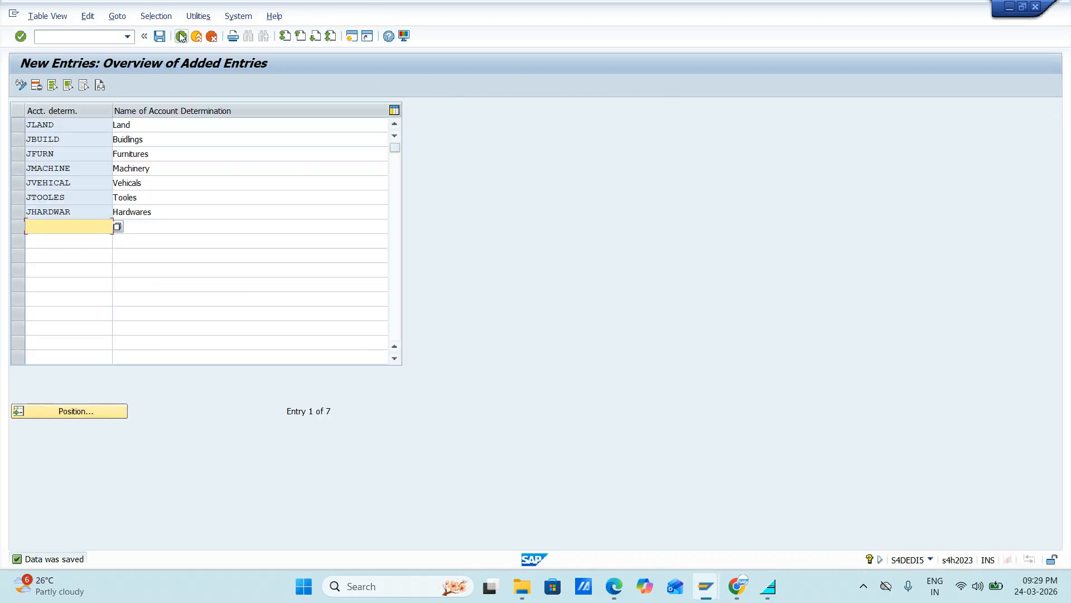
# Step: Return to the IMG structure and open Create Screen Layout Rules under Asset Classes
pyautogui.click(181, 36)
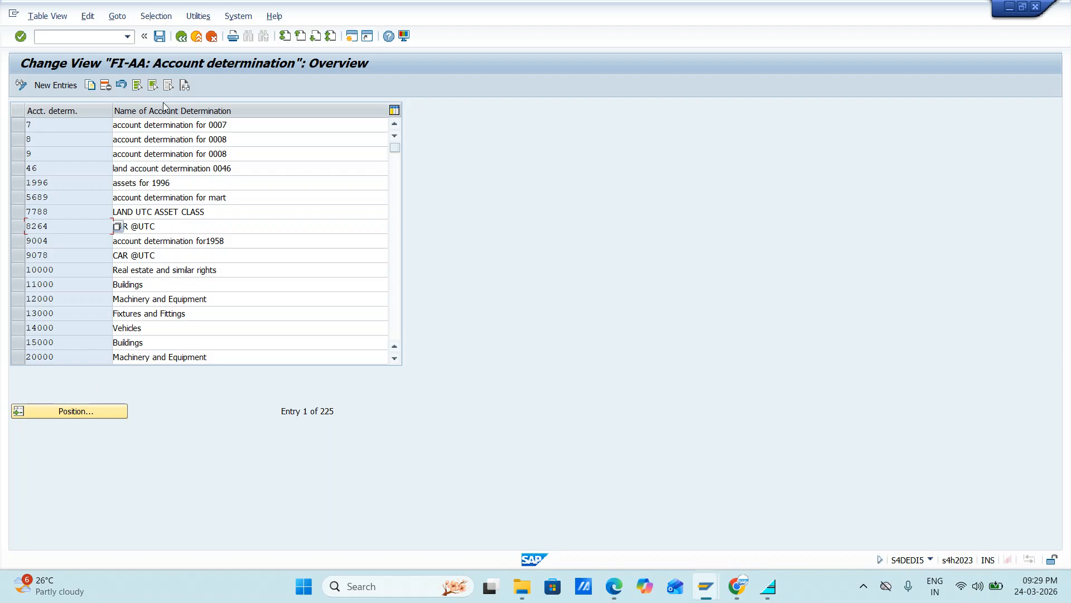
pyautogui.click(181, 37)
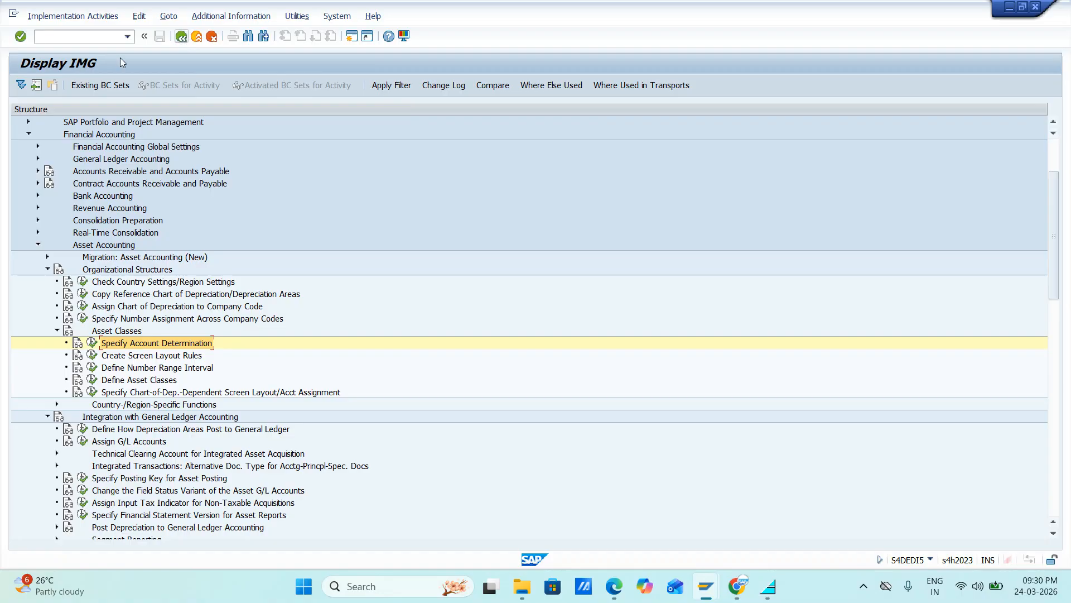
pyautogui.click(92, 356)
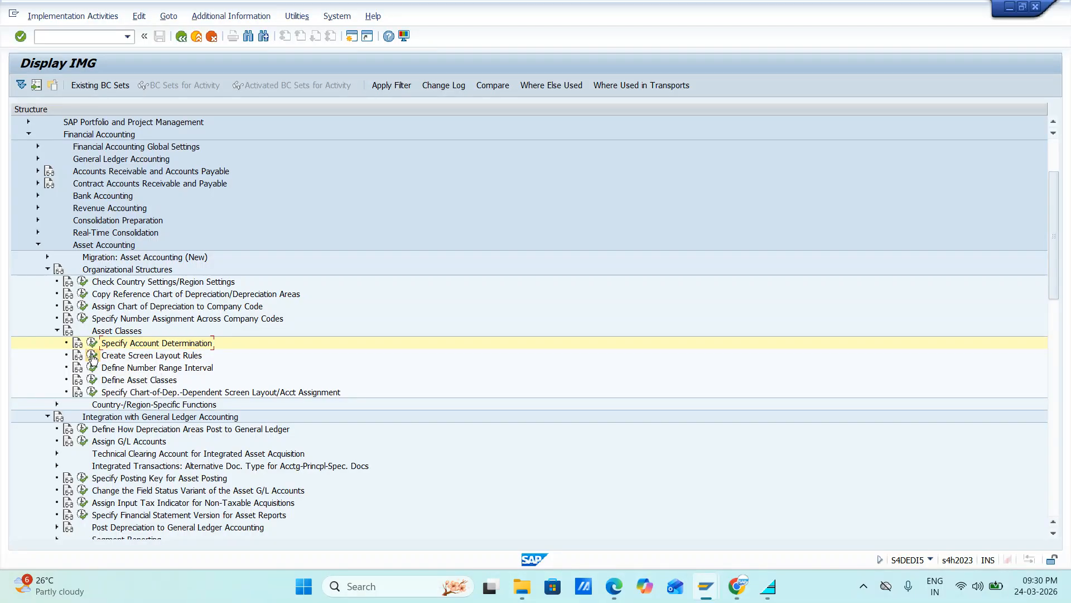
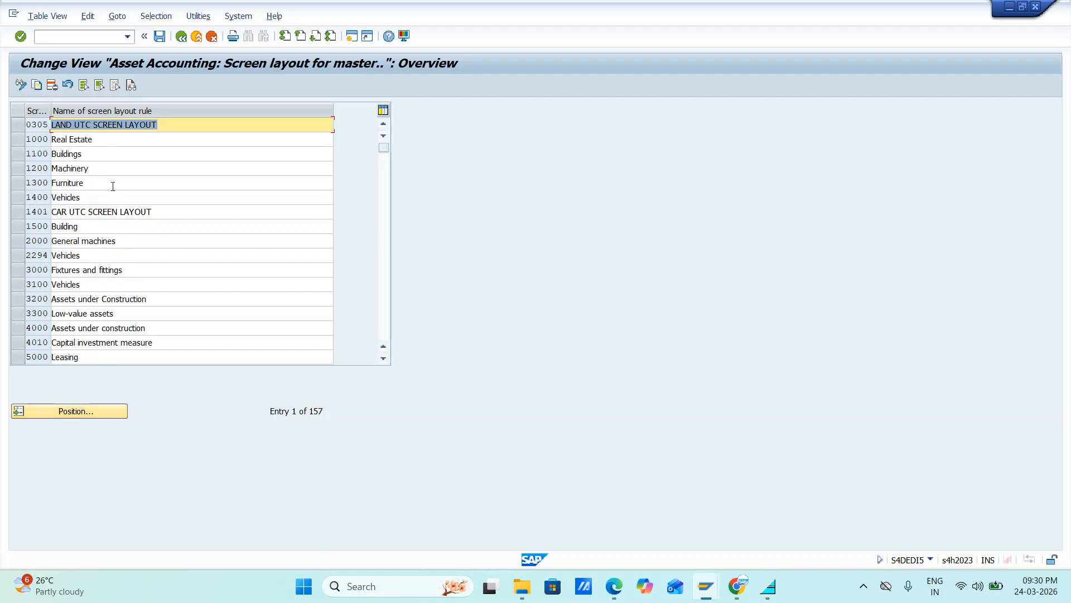
# Step: Position the screen layout rule list at TATE and bring the neighbouring TE rules into view
pyautogui.click(63, 410)
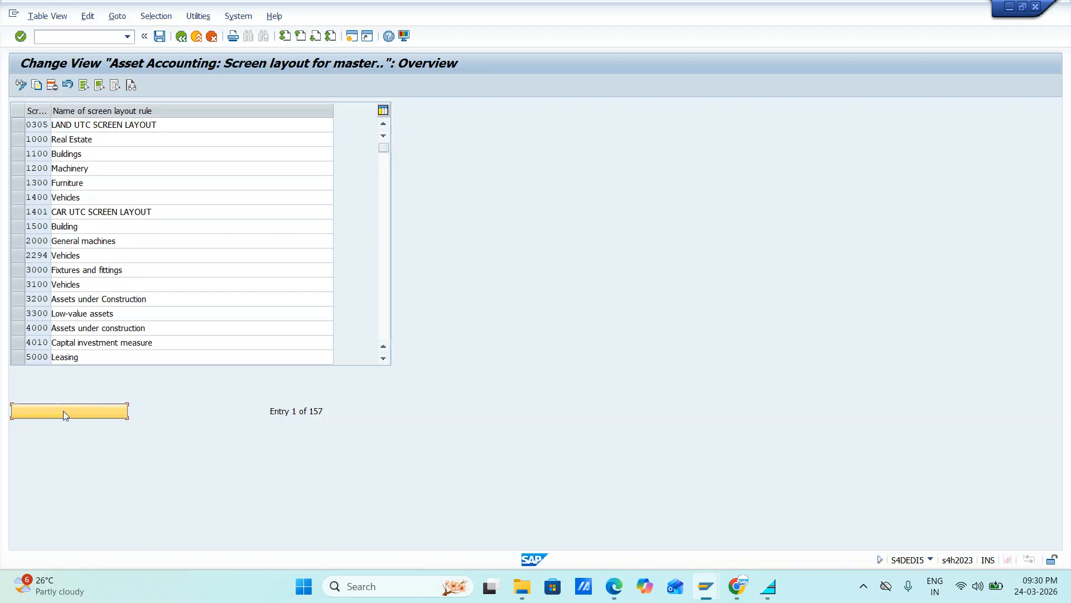
pyautogui.write('t')
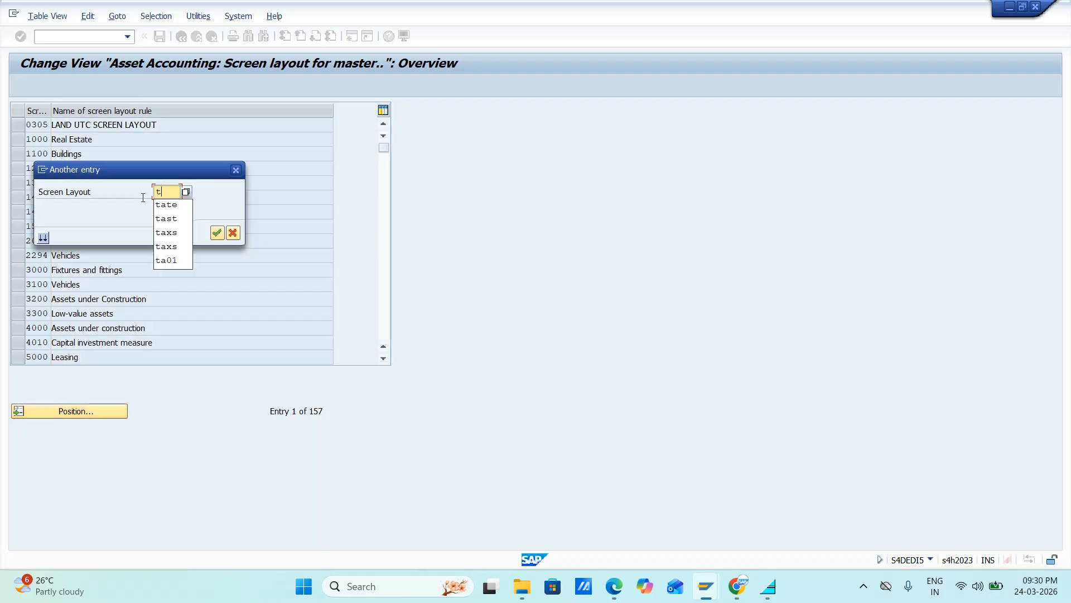
pyautogui.click(166, 205)
pyautogui.press('Return')
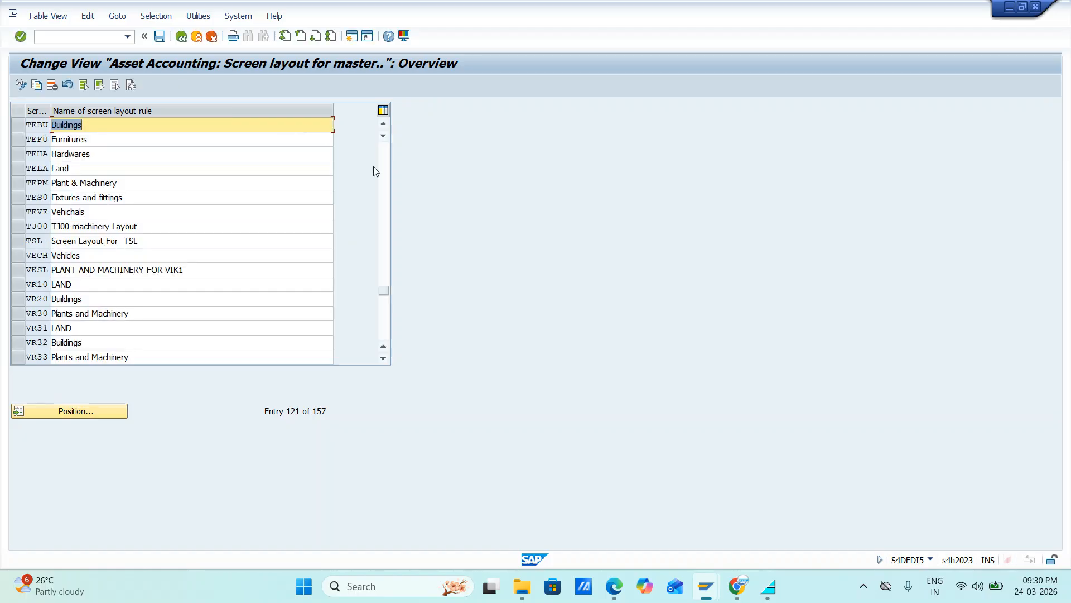
pyautogui.click(388, 124)
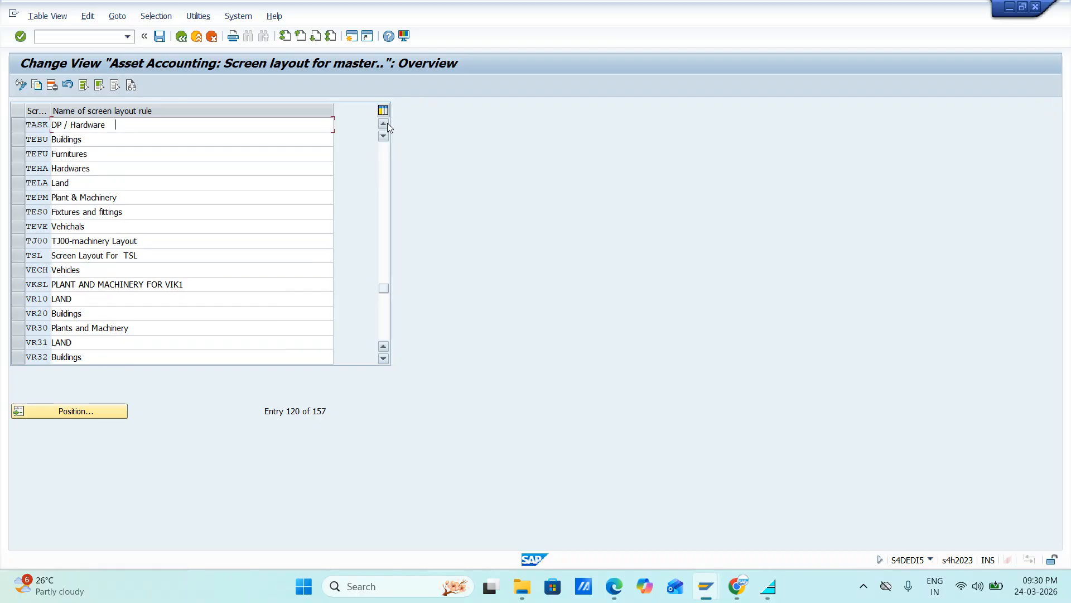
pyautogui.click(387, 124)
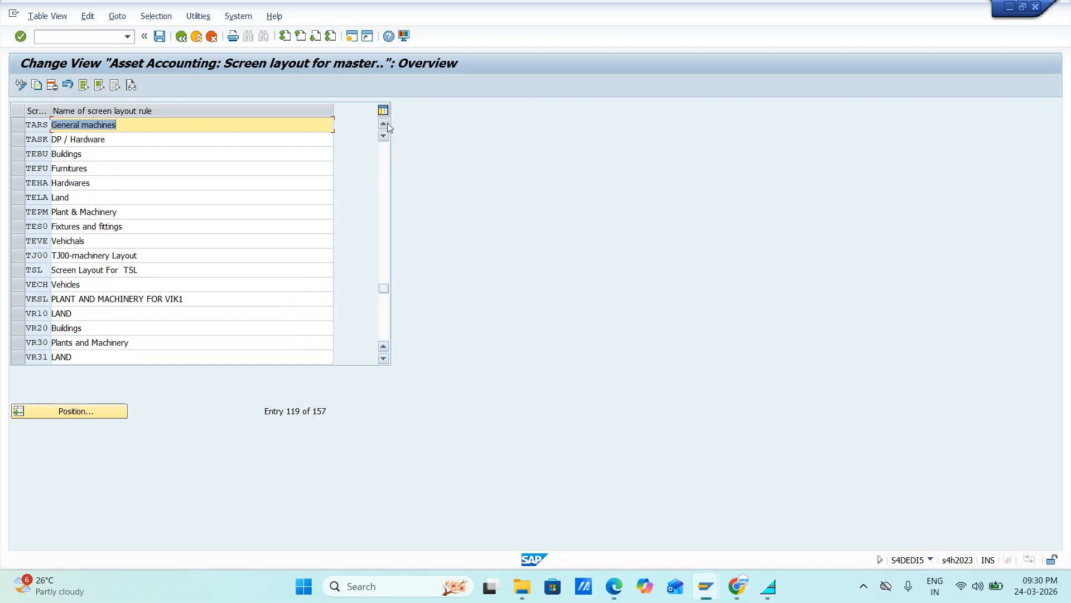
# Step: Select the screen layout rules TEBU, TEFU, TEHA, TELA and TEPM and start copying them
pyautogui.click(18, 155)
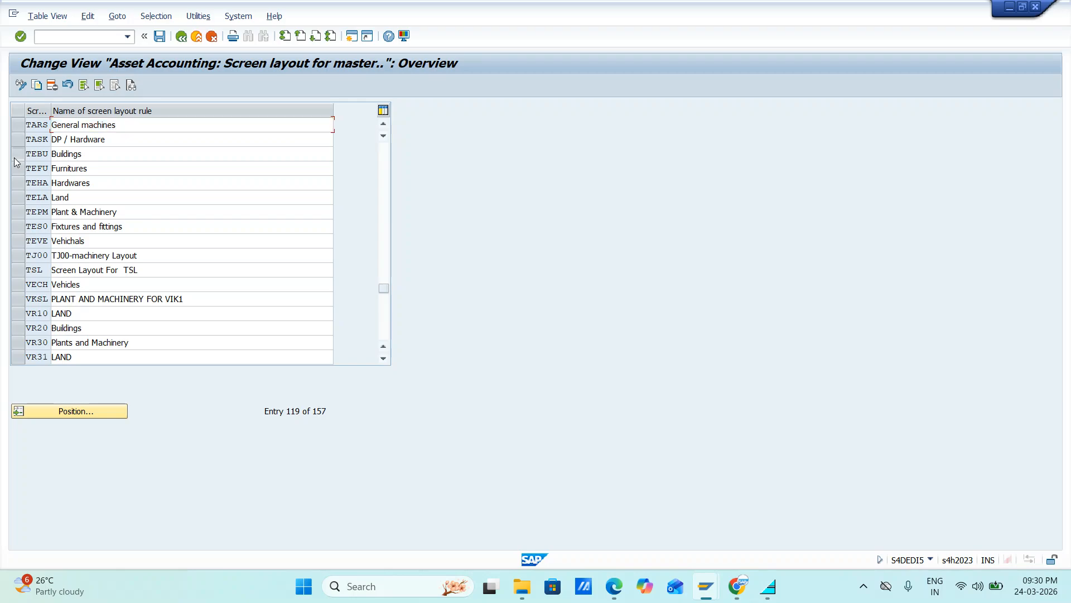
pyautogui.click(18, 173)
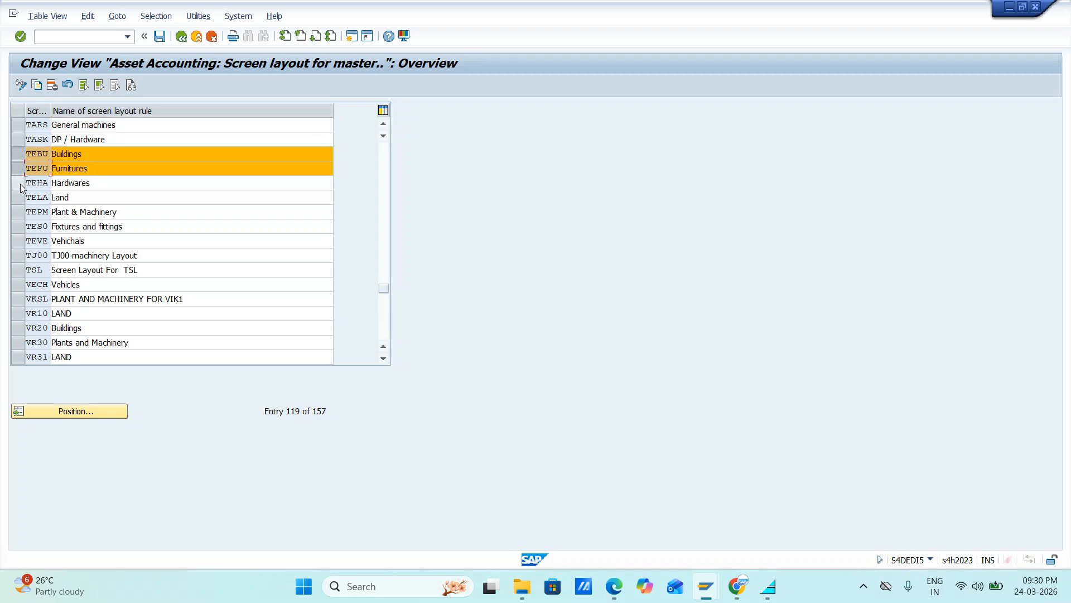
pyautogui.click(18, 183)
pyautogui.click(18, 198)
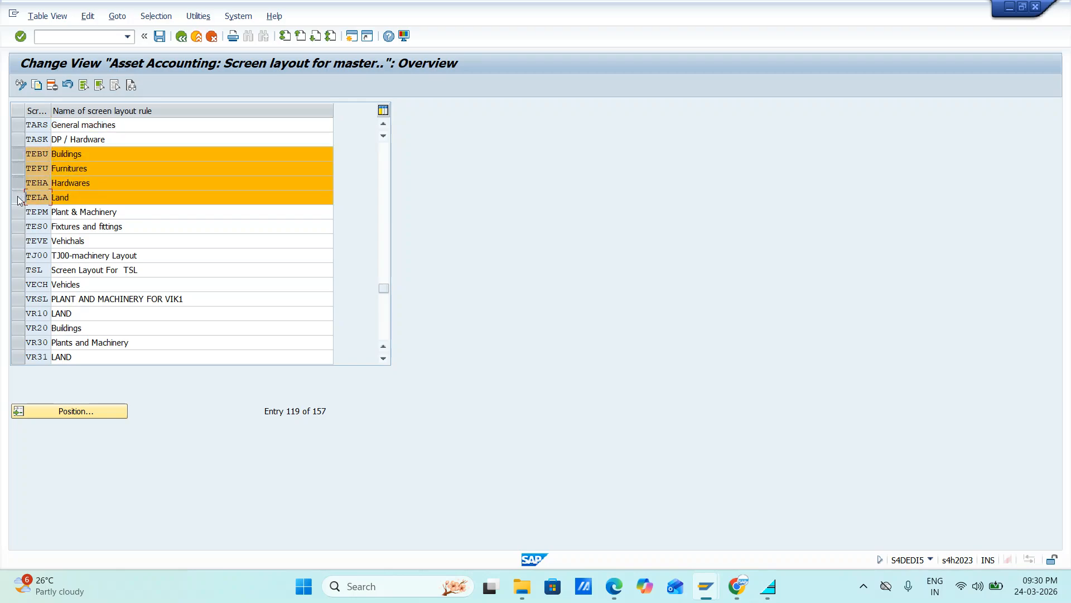
pyautogui.click(20, 212)
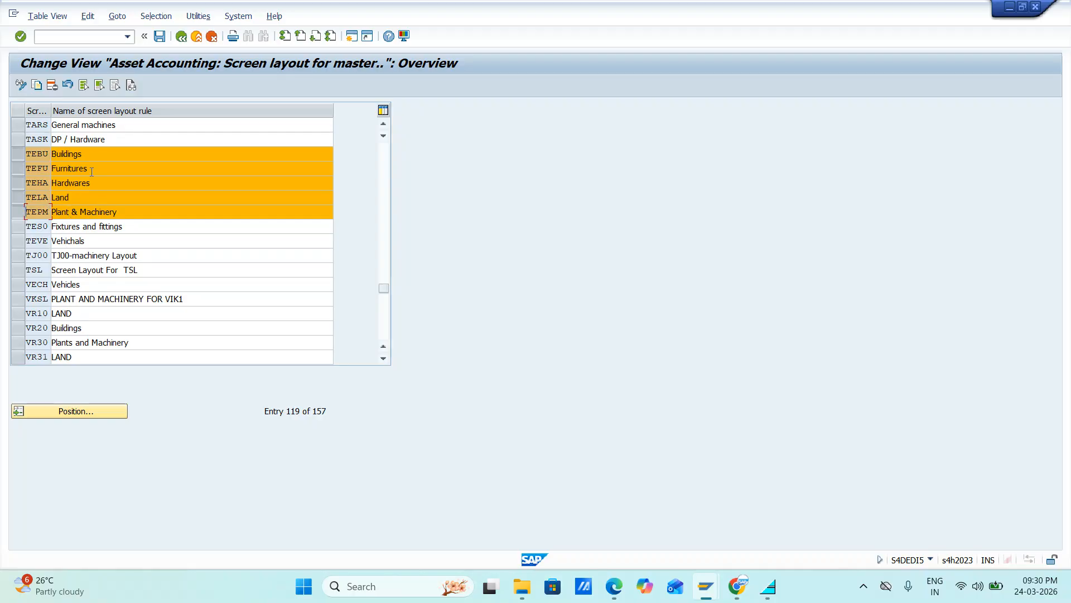
pyautogui.click(41, 88)
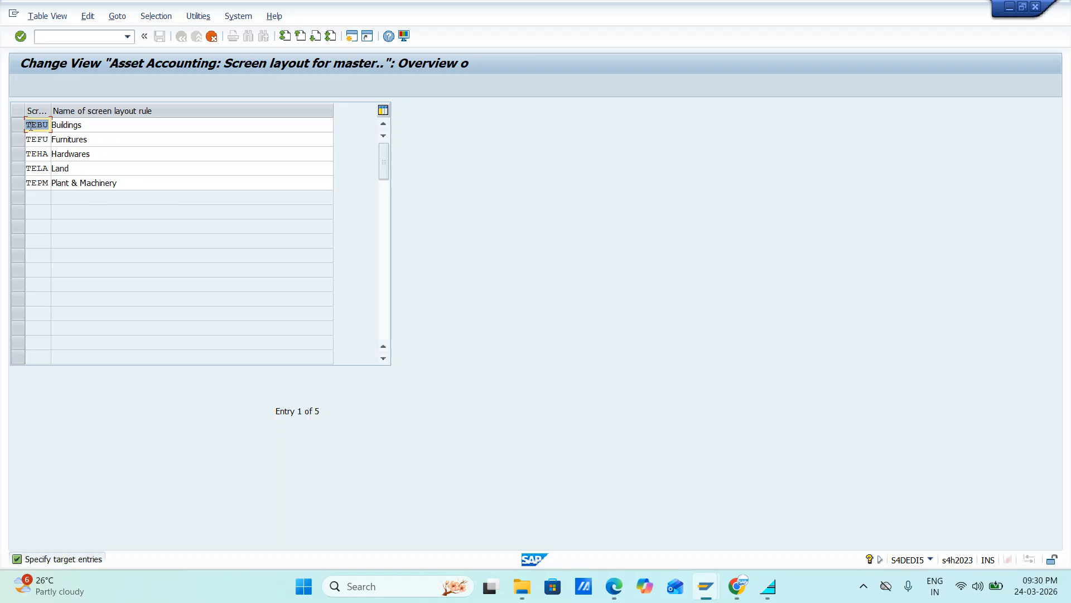
# Step: Change the first letter of the copied Buildings and Furnitures rule codes to J, giving JEBU and JEFU
pyautogui.click(30, 125)
pyautogui.press('BackSpace')
pyautogui.write('J')
pyautogui.press('Down')
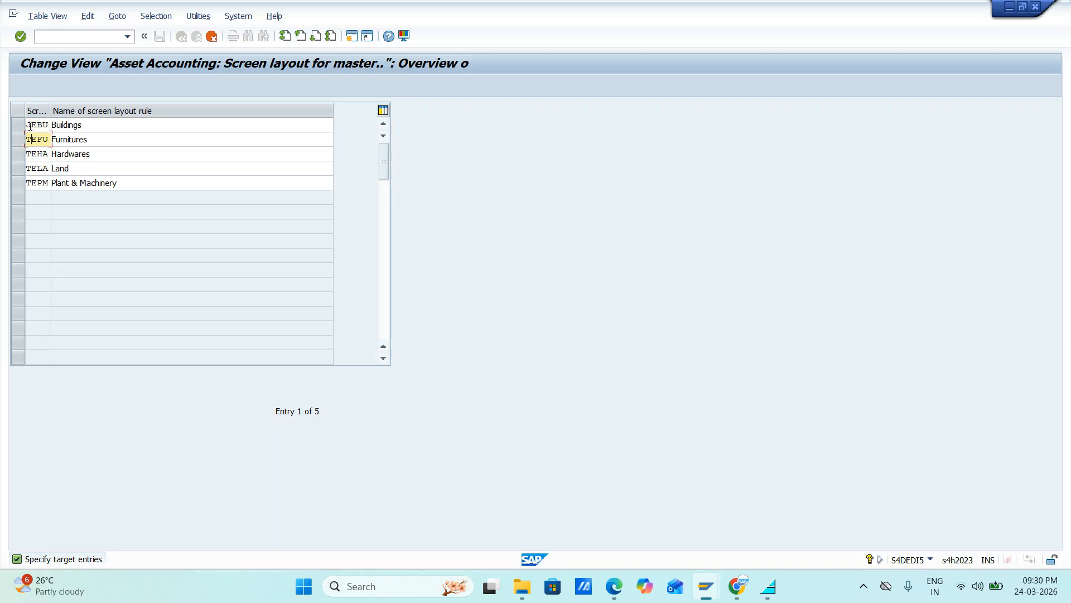
pyautogui.press('BackSpace')
pyautogui.write('j')
pyautogui.press('BackSpace')
pyautogui.write('J')
pyautogui.press('Down')
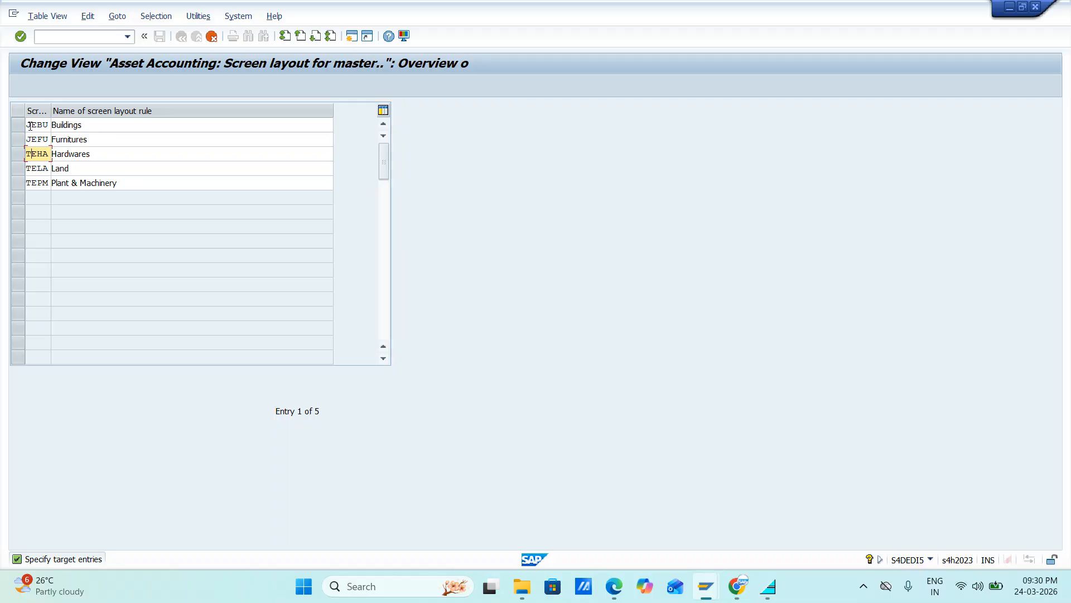
# Step: Change the first letter of the copied Hardwares and Land rule codes to J, giving JEHA and JELA
pyautogui.press('BackSpace')
pyautogui.write('J')
pyautogui.press('Down')
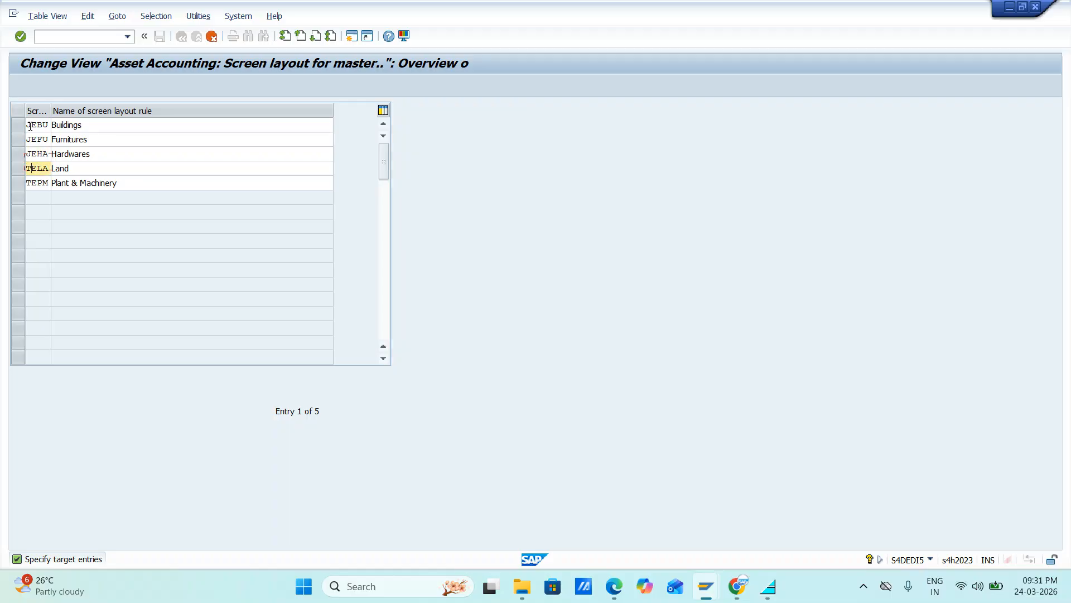
pyautogui.press('BackSpace')
pyautogui.write('J')
# Step: Set the Buildings rule code to JBUI and the Furnitures rule code to JFUR
pyautogui.press('Up')
pyautogui.press('Up')
pyautogui.press('Up')
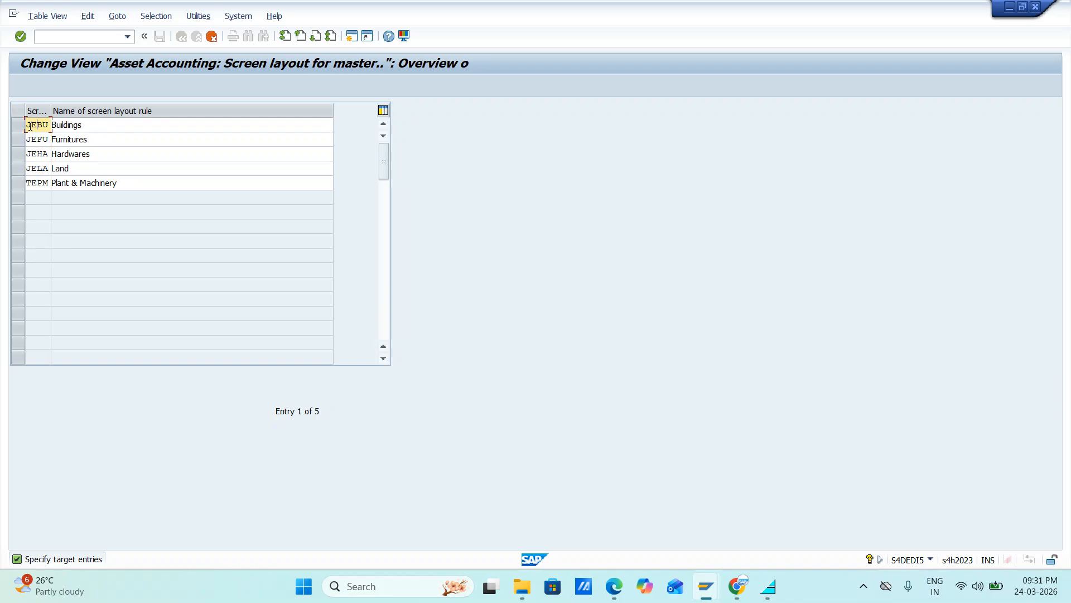
pyautogui.press('Delete')
pyautogui.write('I')
pyautogui.press('Down')
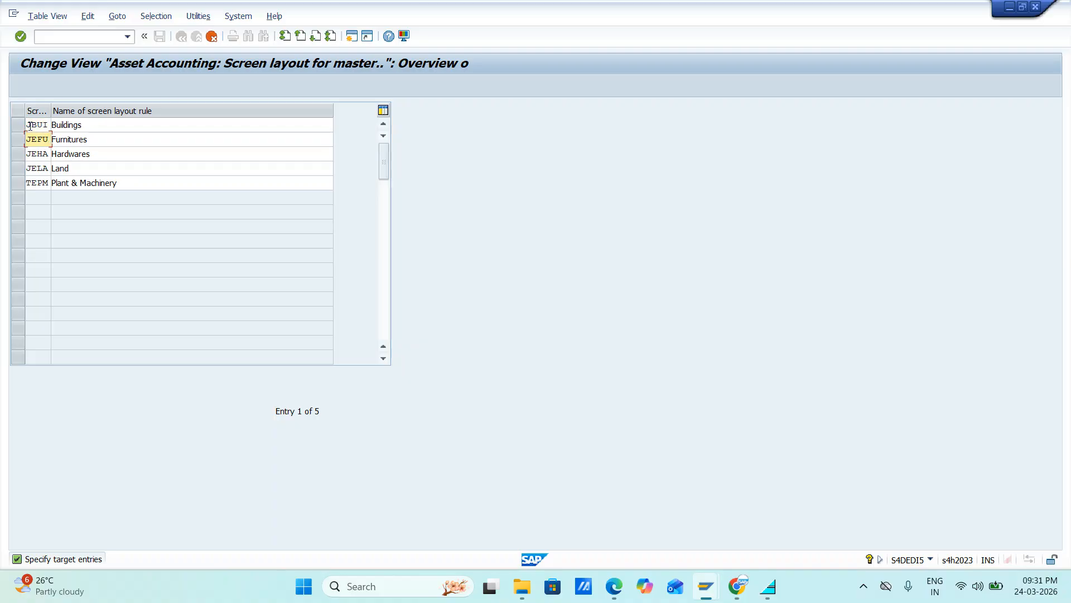
pyautogui.press('BackSpace')
pyautogui.press('BackSpace')
pyautogui.press('BackSpace')
pyautogui.write('FUR')
# Step: Set the Hardwares rule code to JHAR and the Land rule code to JLAN
pyautogui.press('Down')
pyautogui.press('BackSpace')
pyautogui.press('BackSpace')
pyautogui.press('BackSpace')
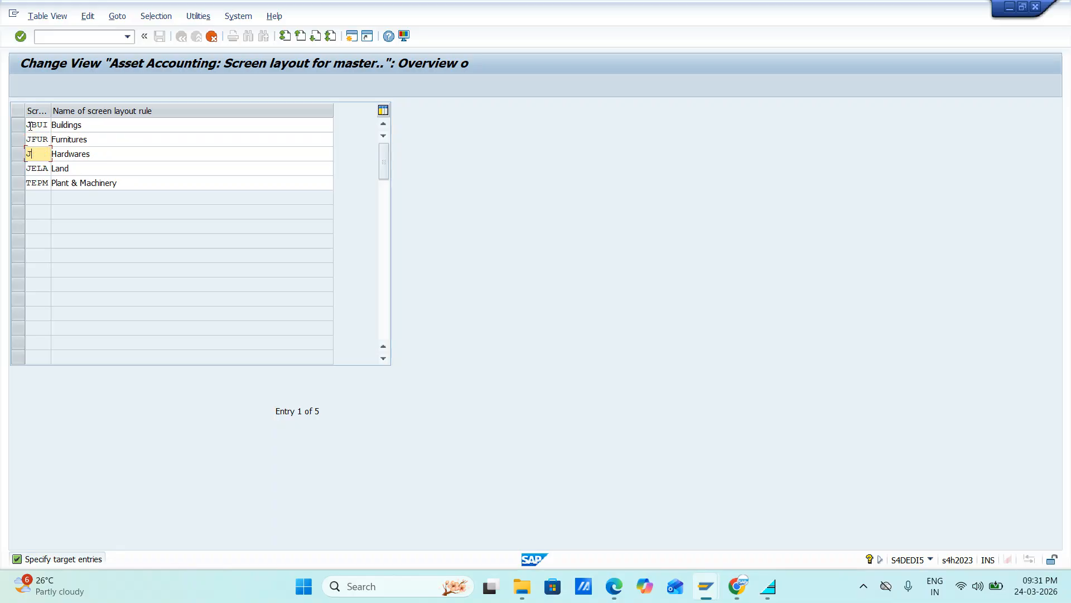
pyautogui.write('HAR')
pyautogui.press('Down')
pyautogui.press('BackSpace')
pyautogui.press('BackSpace')
pyautogui.press('BackSpace')
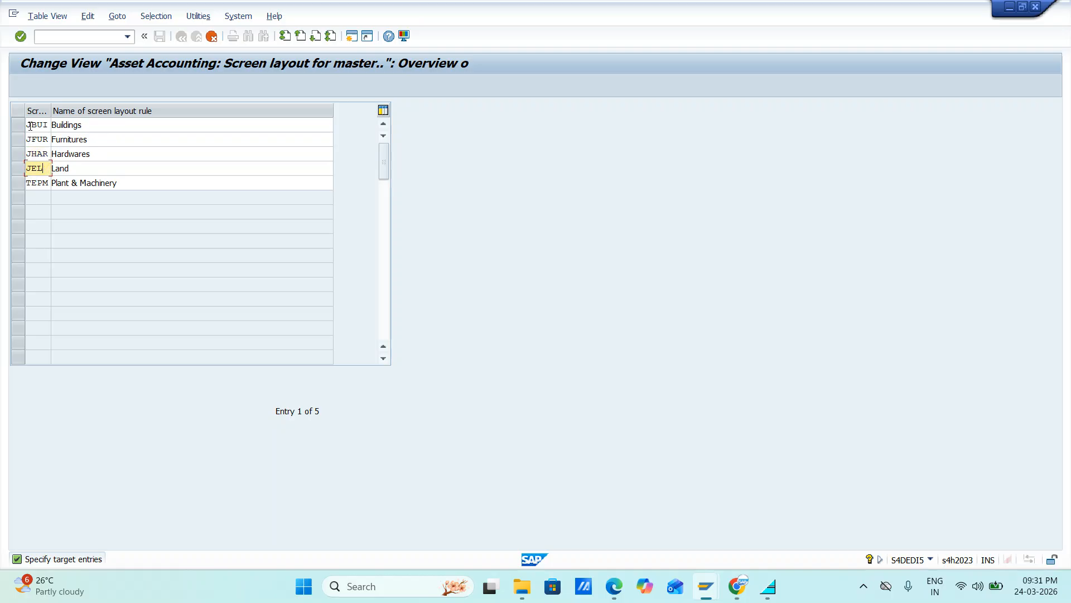
pyautogui.write('LAN')
# Step: Set the Plant & Machinery rule code to JP&M and confirm the copied entries
pyautogui.press('Down')
pyautogui.press('BackSpace')
pyautogui.press('BackSpace')
pyautogui.press('BackSpace')
pyautogui.press('BackSpace')
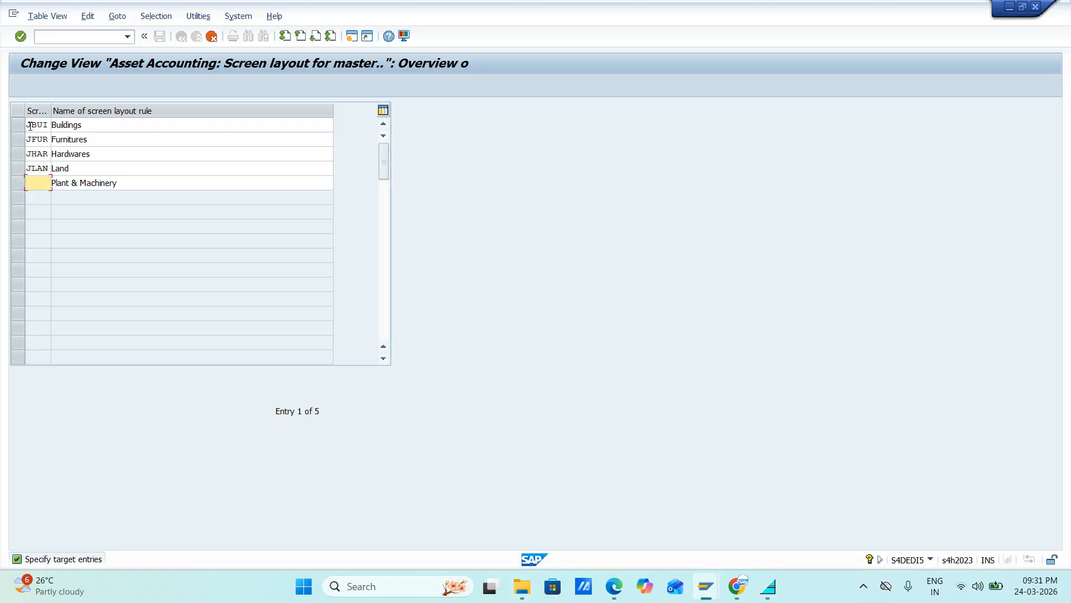
pyautogui.write('JP&m')
pyautogui.press('BackSpace')
pyautogui.write('M')
pyautogui.press('Return')
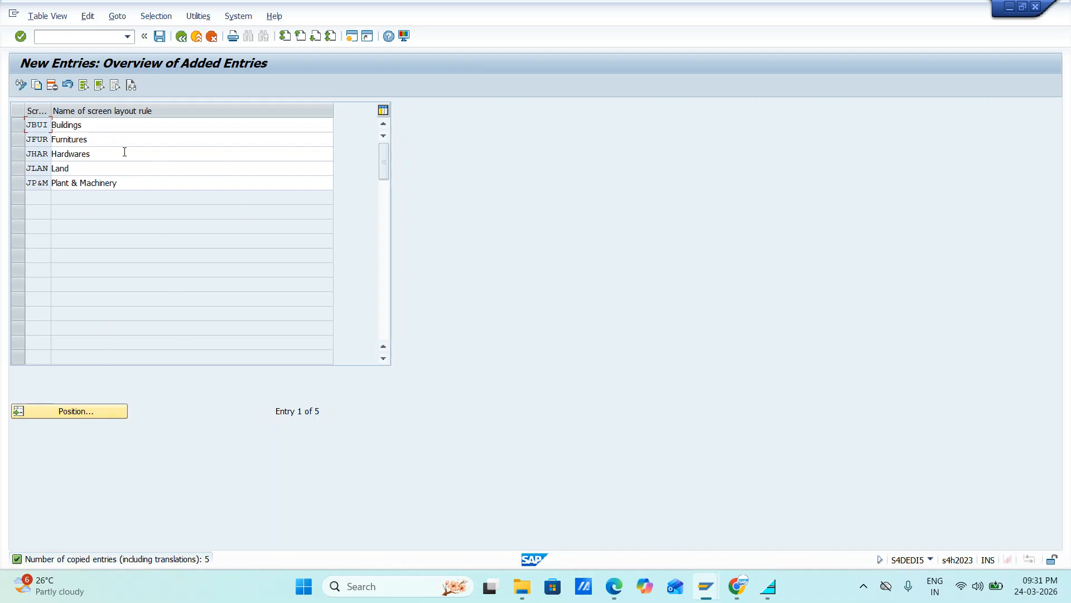
# Step: Save the new screen layout rules in the Jio Fuels customizing request and return to the IMG structure
pyautogui.click(161, 38)
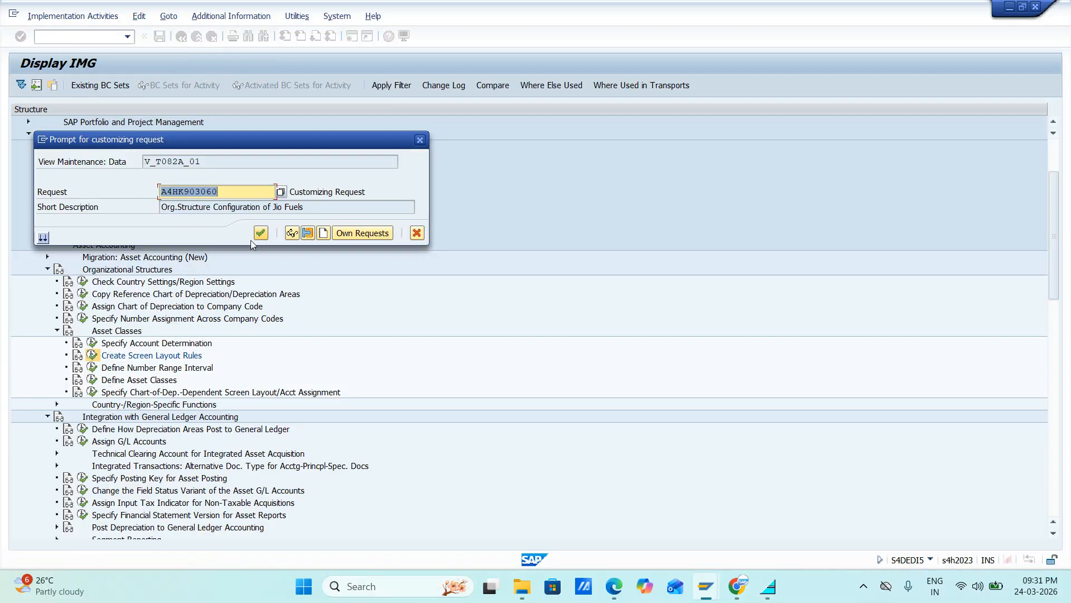
pyautogui.click(256, 239)
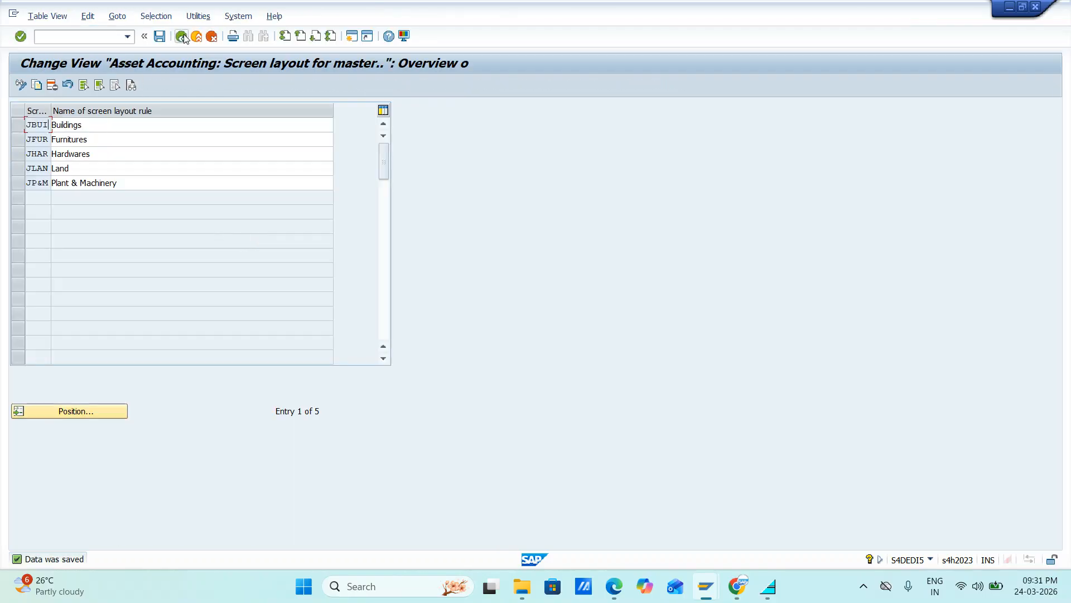
pyautogui.click(182, 37)
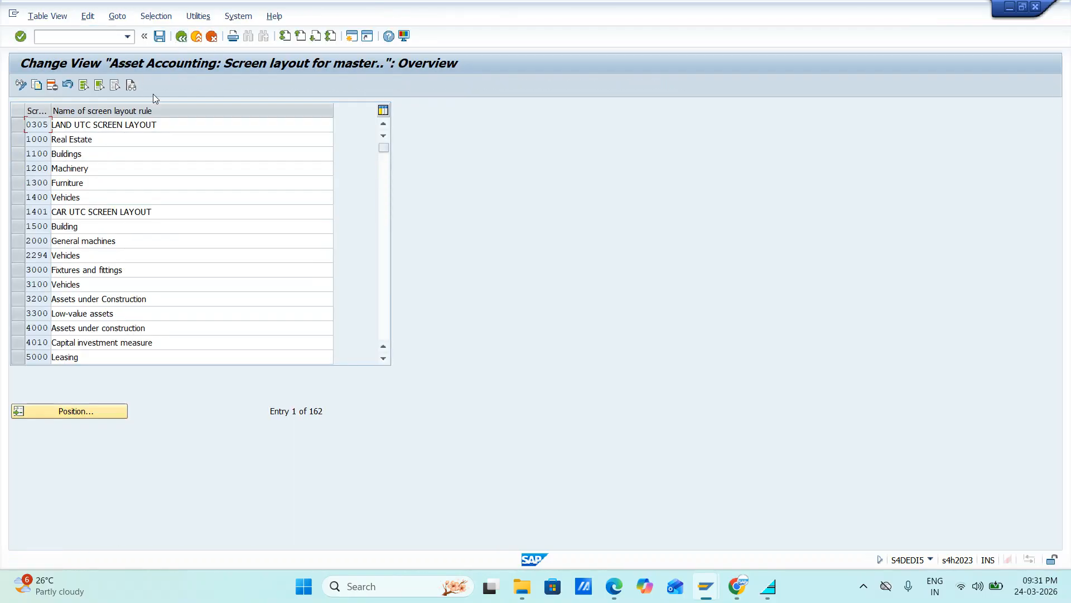
pyautogui.click(179, 39)
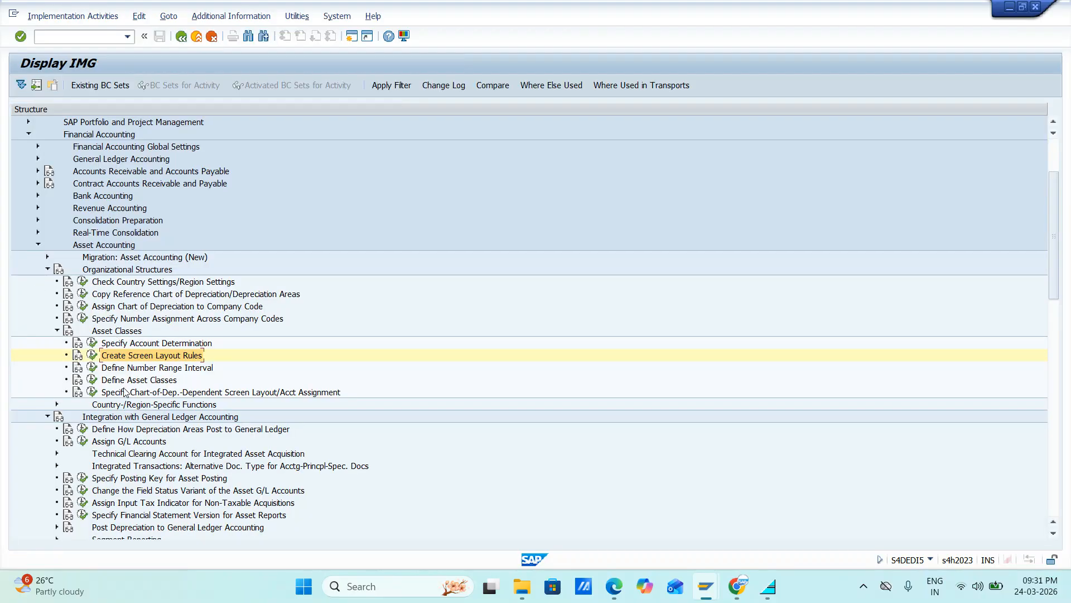
# Step: Reopen Create Screen Layout Rules, check the Assets under Construction rule 3200 for details, and return to the IMG structure
pyautogui.click(92, 355)
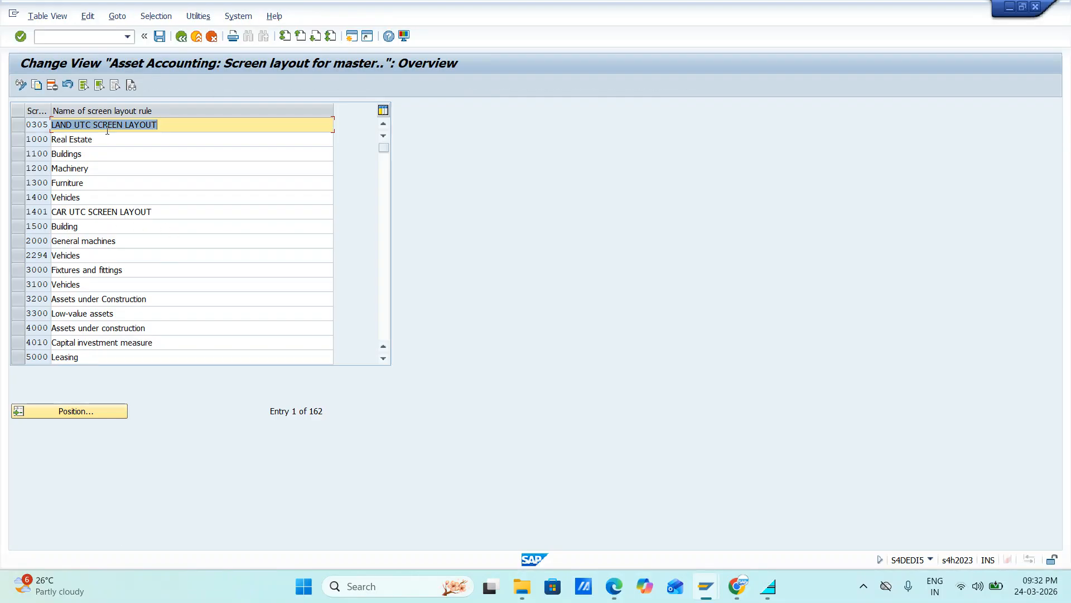
pyautogui.doubleClick(61, 299)
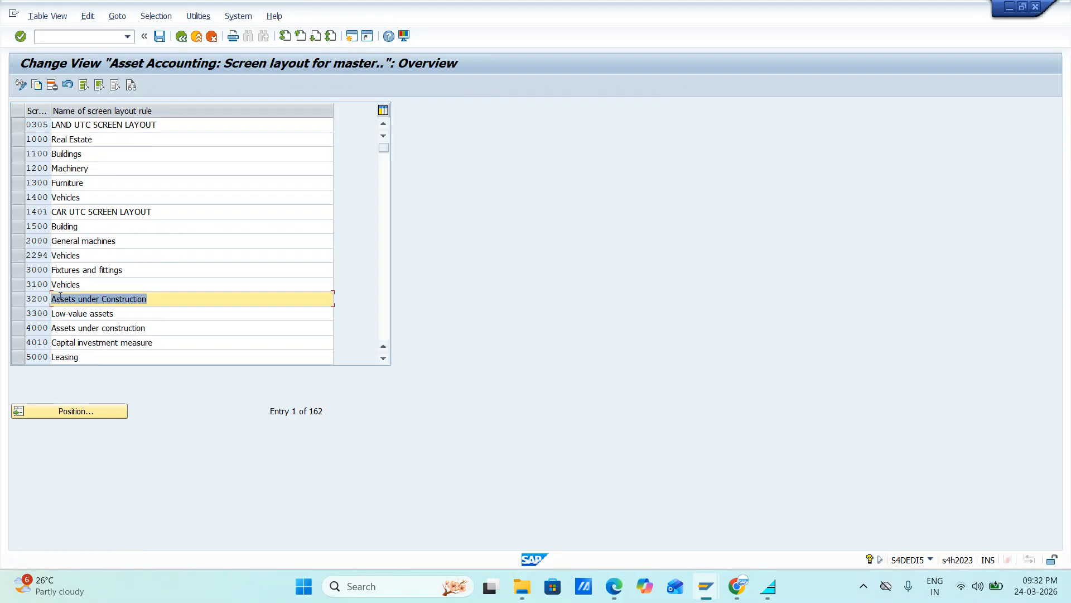
pyautogui.doubleClick(44, 300)
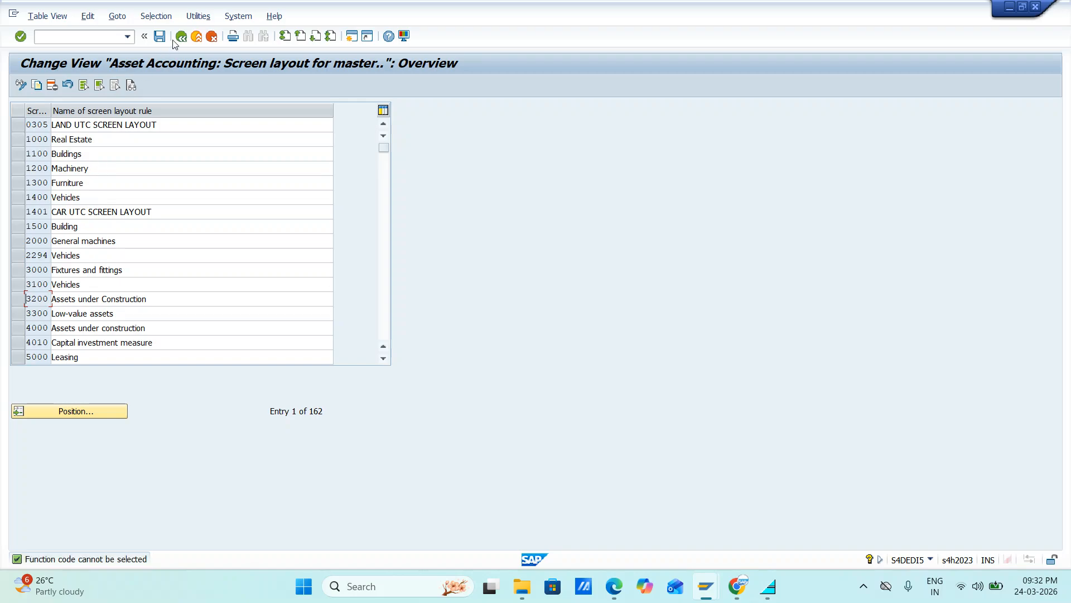
pyautogui.click(182, 38)
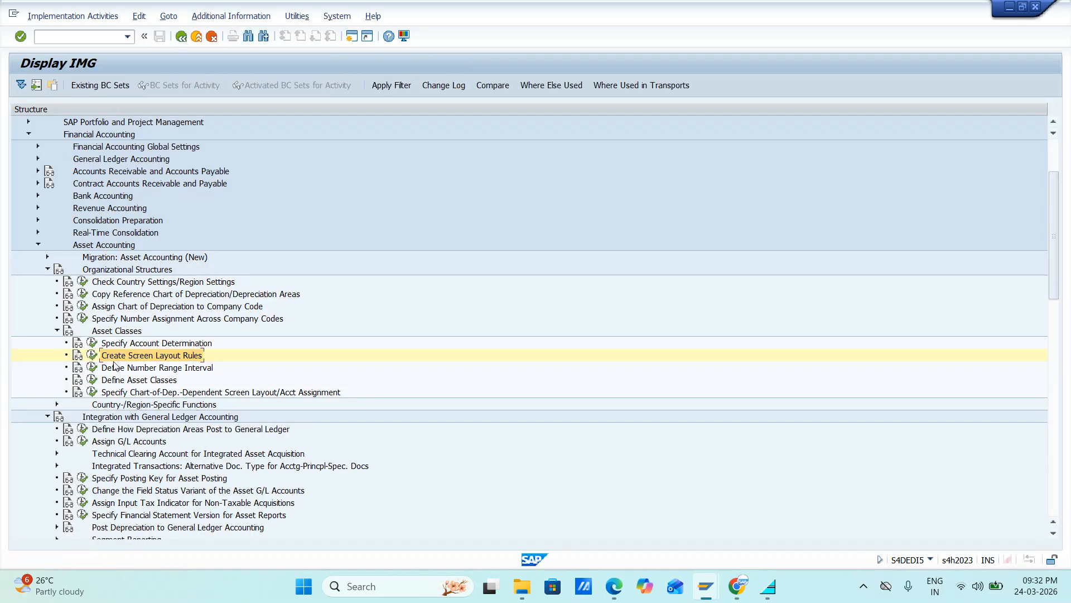
# Step: Open Define Number Range Interval and bring up the asset number intervals of company code JIFL for editing
pyautogui.click(93, 368)
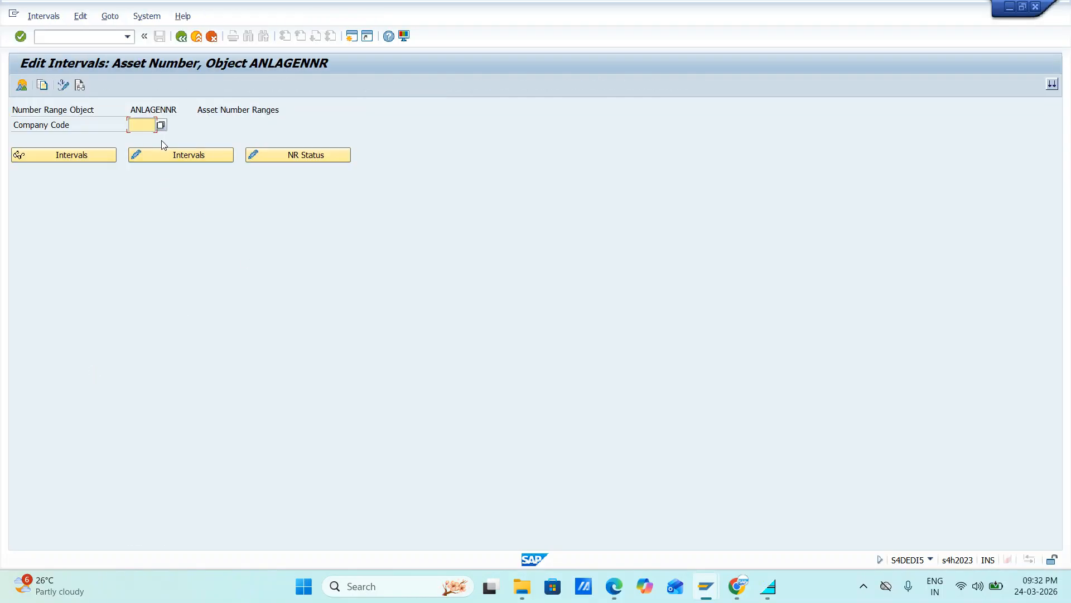
pyautogui.write('JIFL')
pyautogui.click(153, 155)
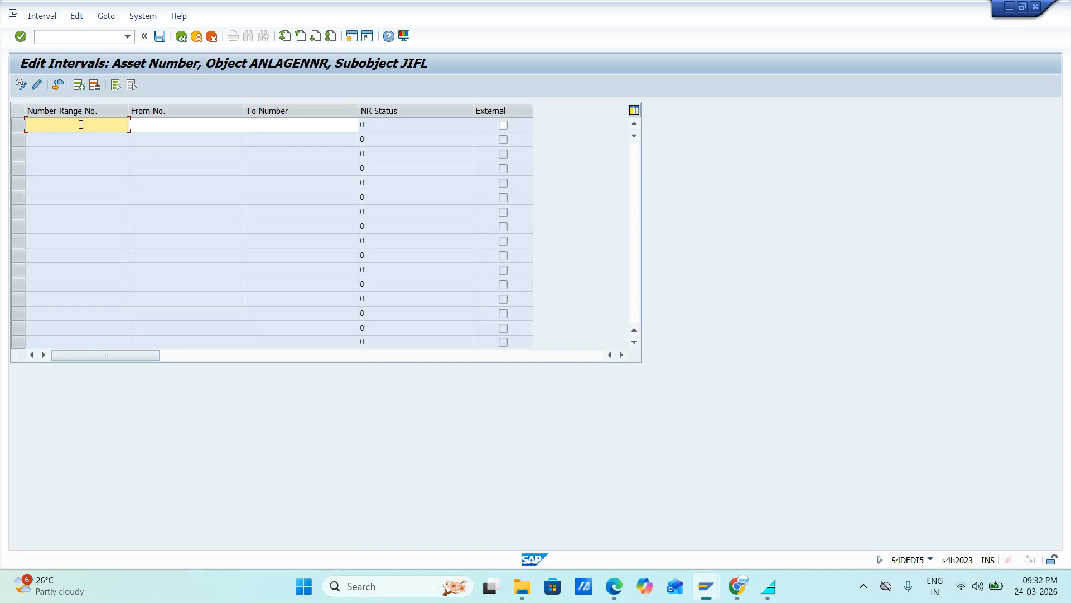
# Step: Enter number range 01 with the interval from 10000 to 19999
pyautogui.write('01')
pyautogui.press('Tab')
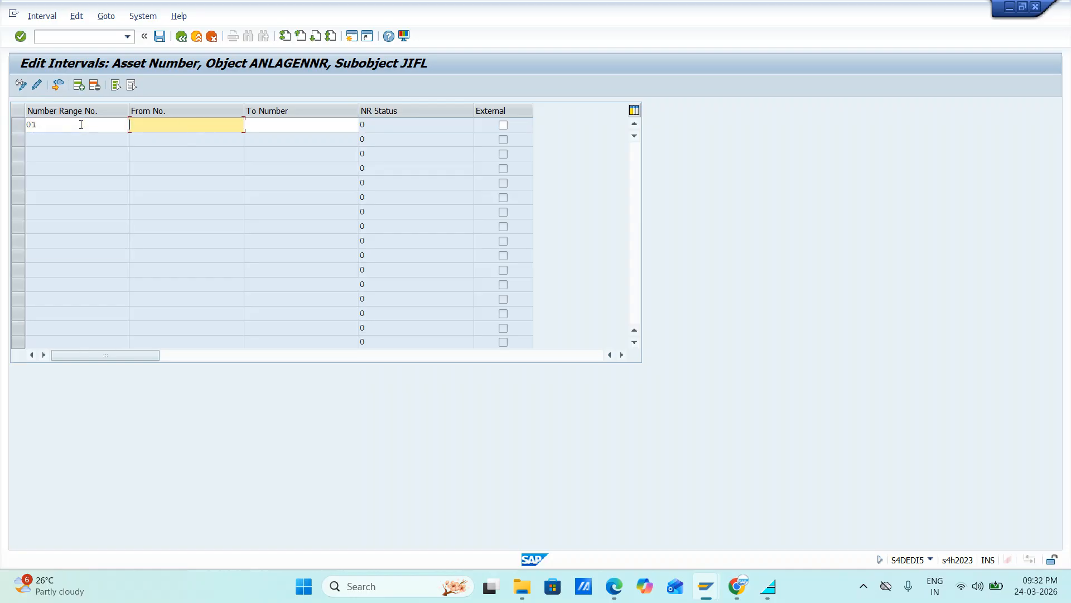
pyautogui.write('1')
pyautogui.write('0000')
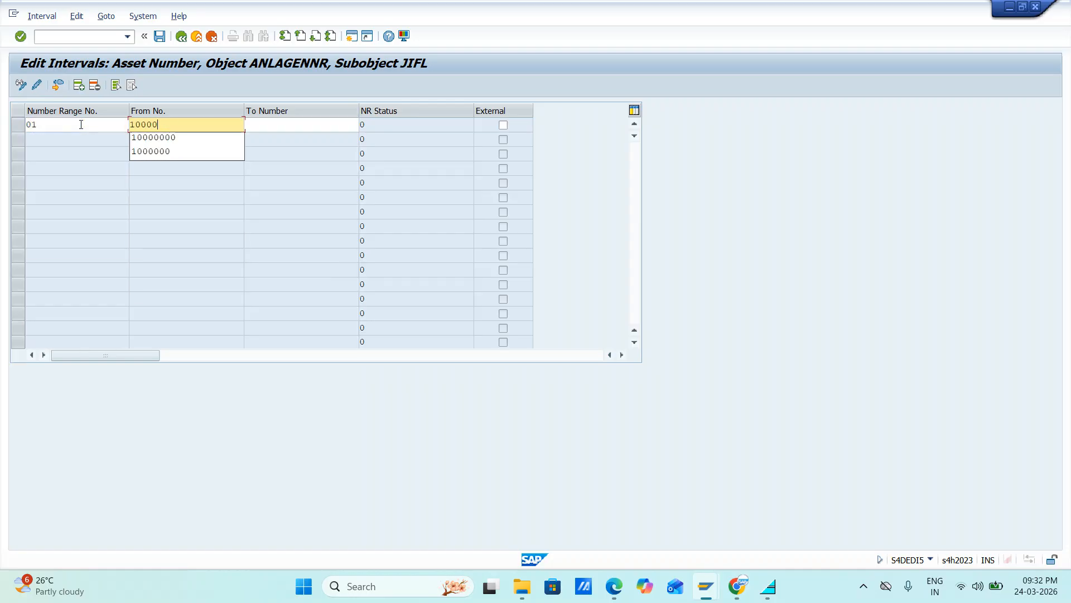
pyautogui.press('Tab')
pyautogui.write('19999')
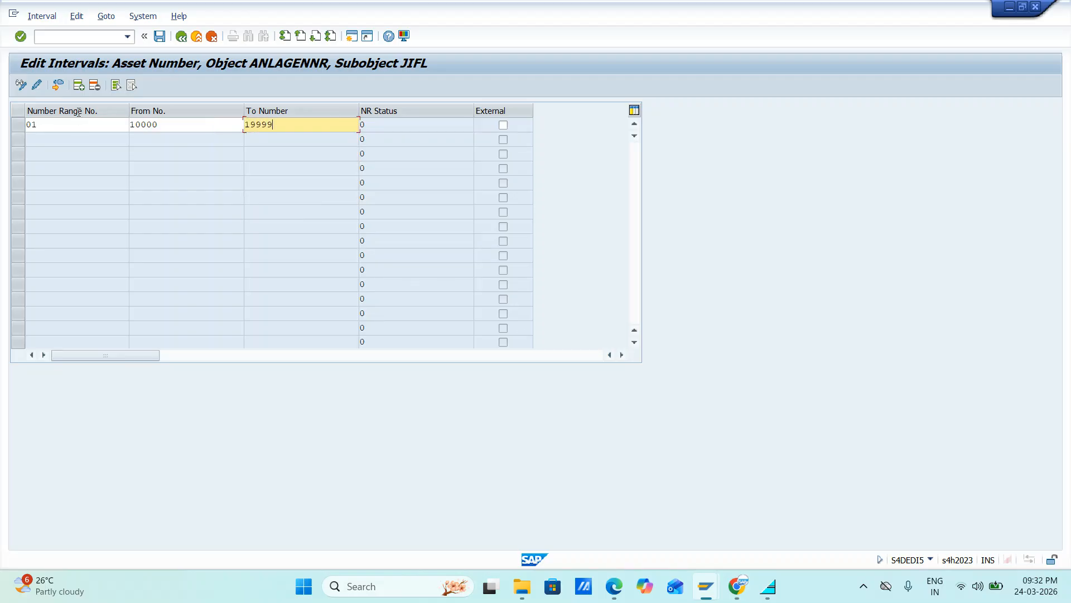
# Step: Add five new rows to the interval table and number the ranges 02, 03, 04, 05 and 06
pyautogui.click(78, 85)
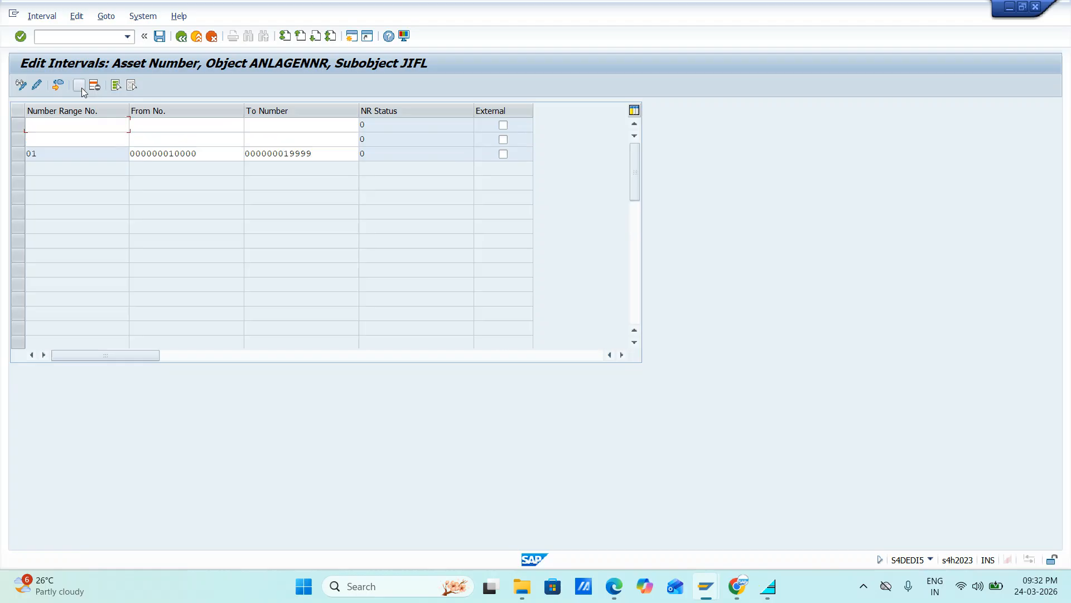
pyautogui.click(79, 85)
pyautogui.click(79, 85)
pyautogui.click(79, 85)
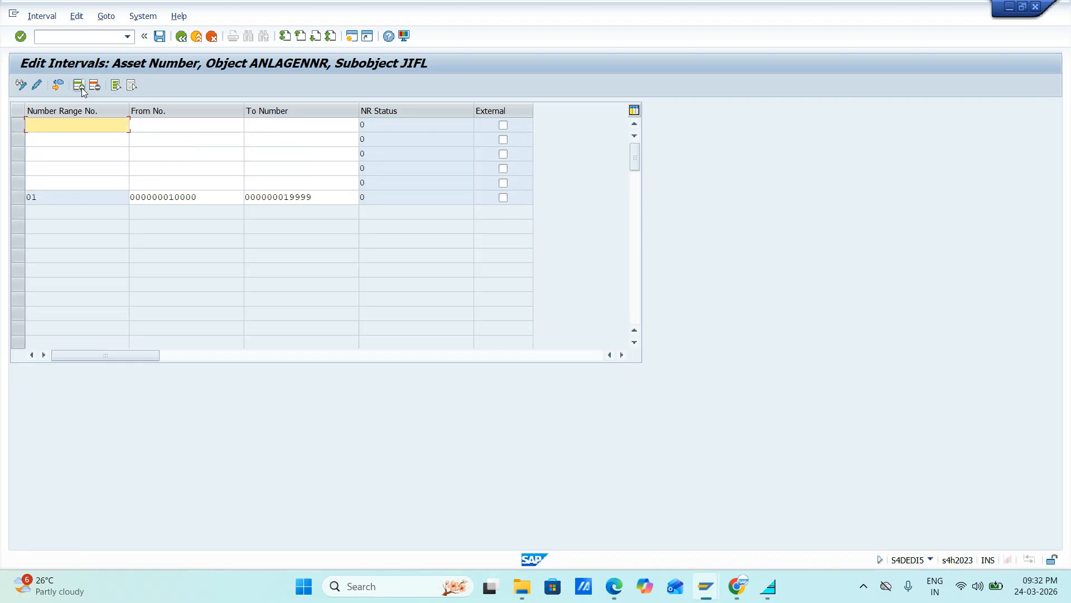
pyautogui.write('02')
pyautogui.click(40, 136)
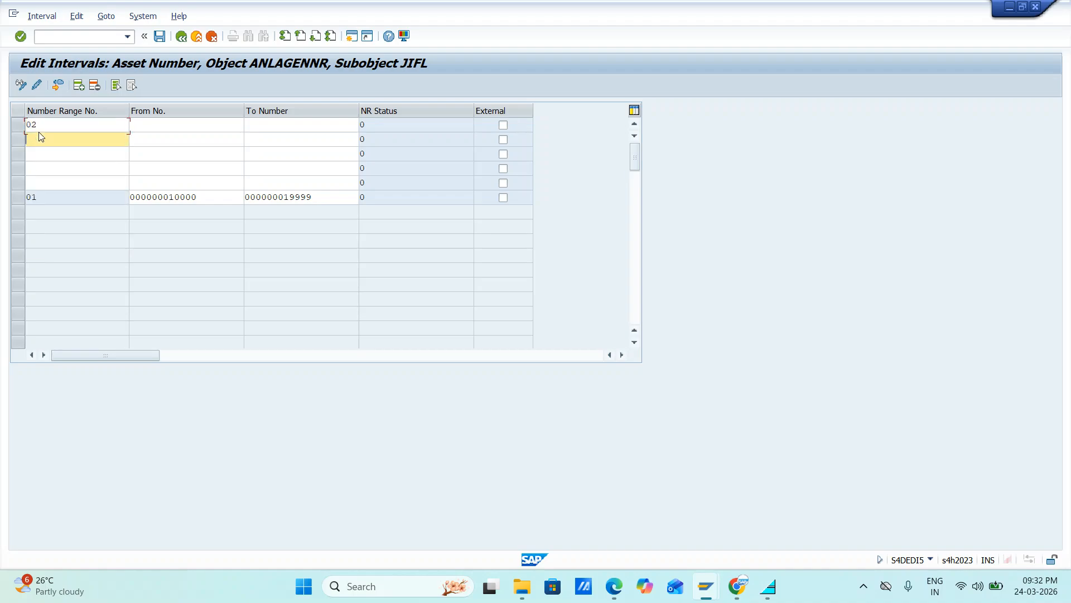
pyautogui.write('02')
pyautogui.press('BackSpace')
pyautogui.write('3')
pyautogui.press('Down')
pyautogui.write('04')
pyautogui.press('Down')
pyautogui.write('05')
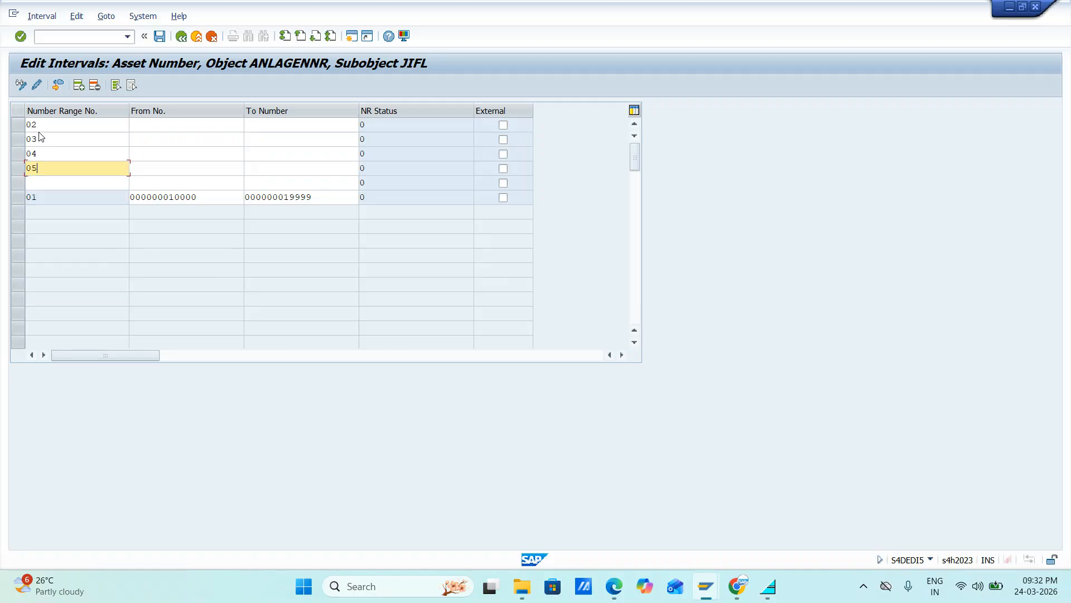
pyautogui.press('Down')
pyautogui.write('06')
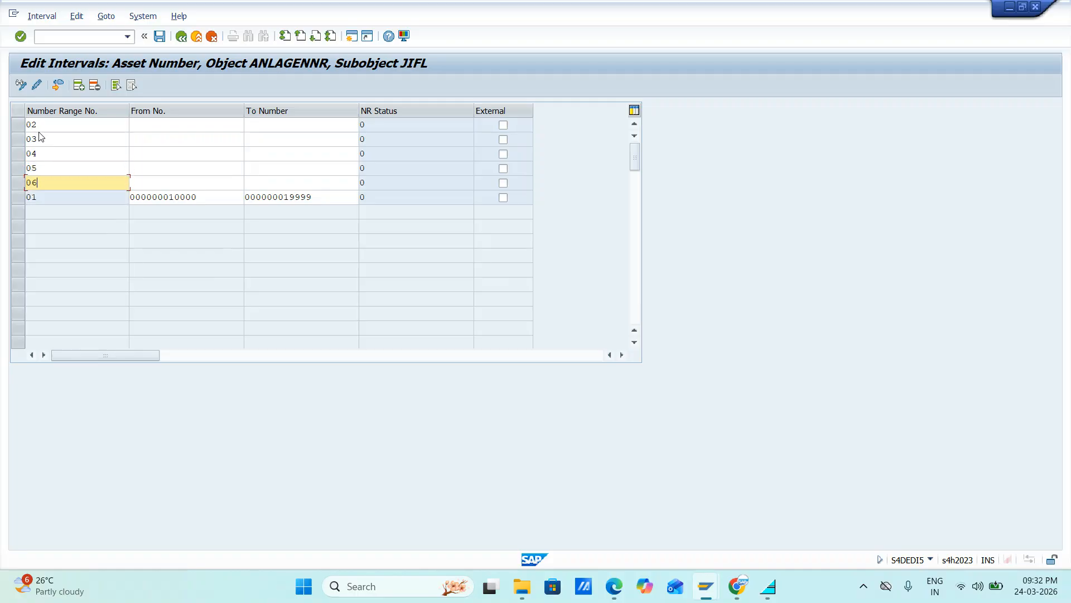
# Step: Enter the interval 20000 to 29999 for number range 02 and 30000 to 39999 for number range 03
pyautogui.click(157, 128)
pyautogui.write('20000')
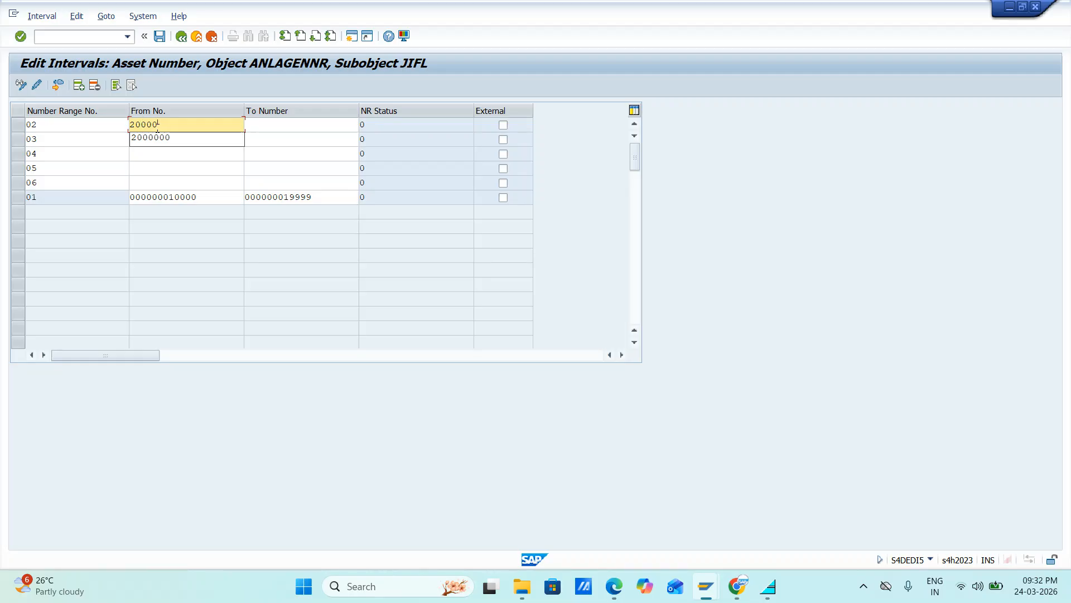
pyautogui.press('Tab')
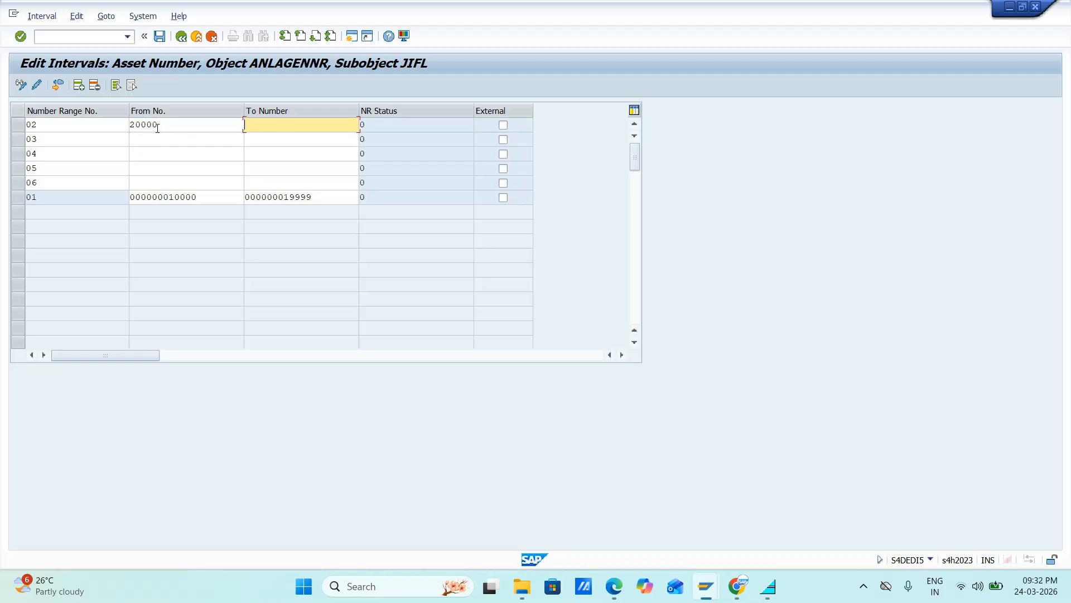
pyautogui.write('29999')
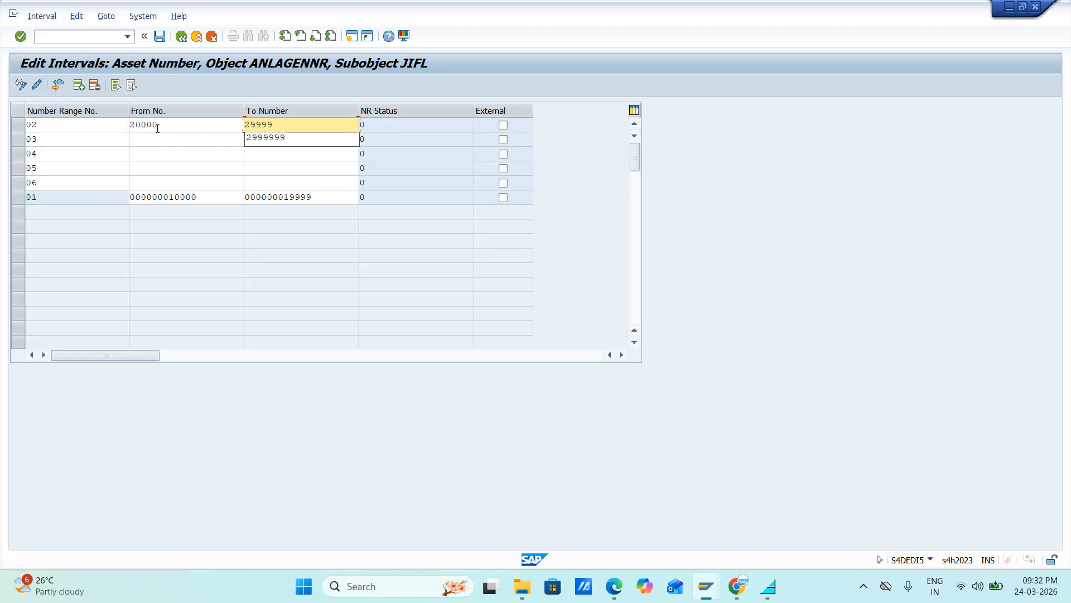
pyautogui.click(148, 144)
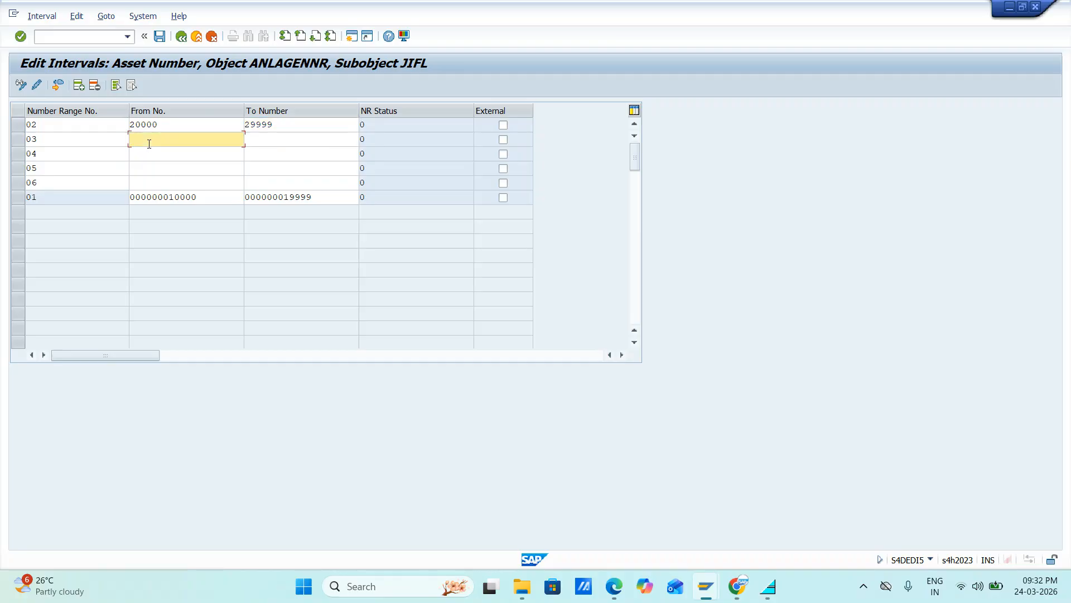
pyautogui.write('30000')
pyautogui.press('Tab')
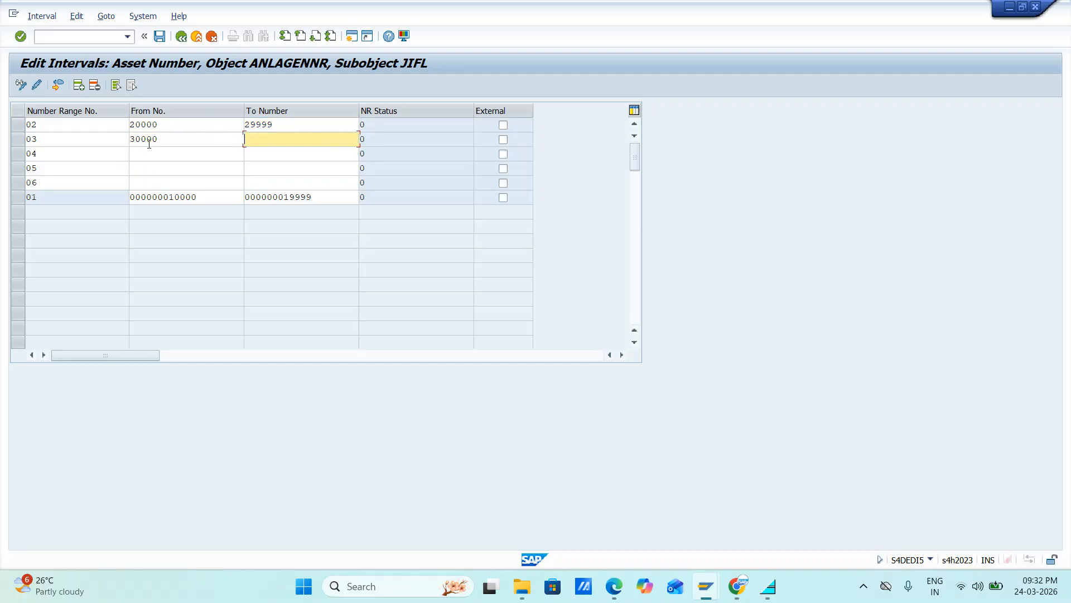
pyautogui.write('39999')
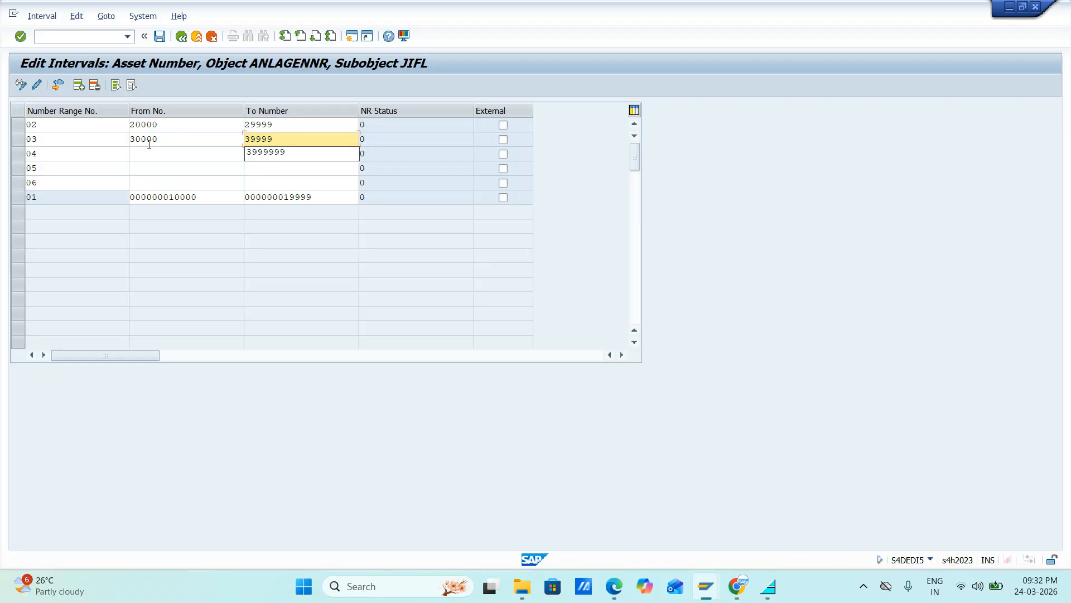
# Step: Enter the interval 40000 to 49999 for number range 04 and 50000 to 59999 for number range 05
pyautogui.click(151, 151)
pyautogui.write('4')
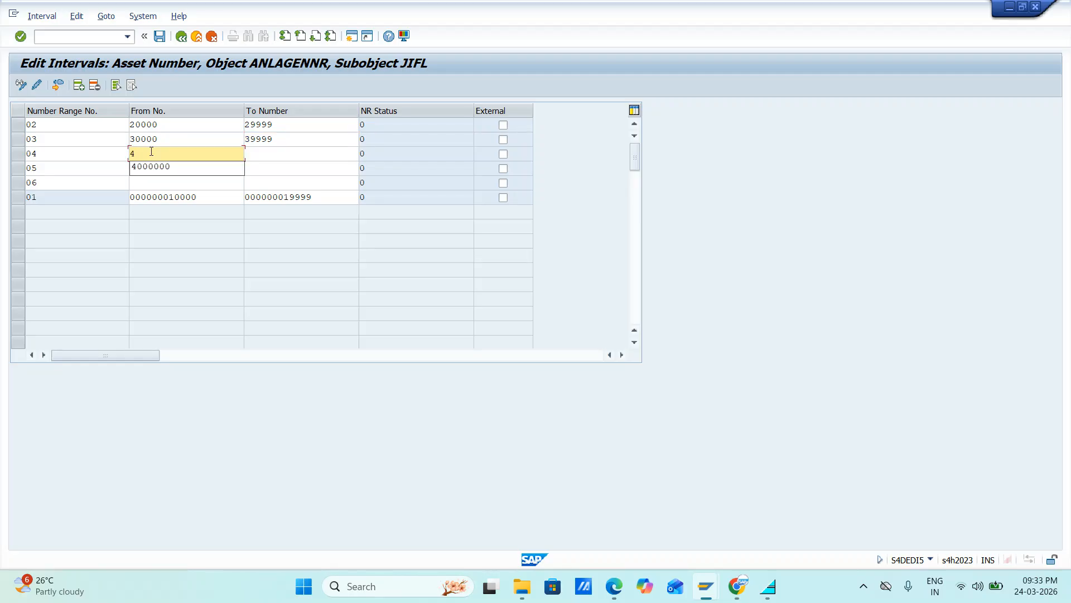
pyautogui.write('0000')
pyautogui.press('Tab')
pyautogui.write('4')
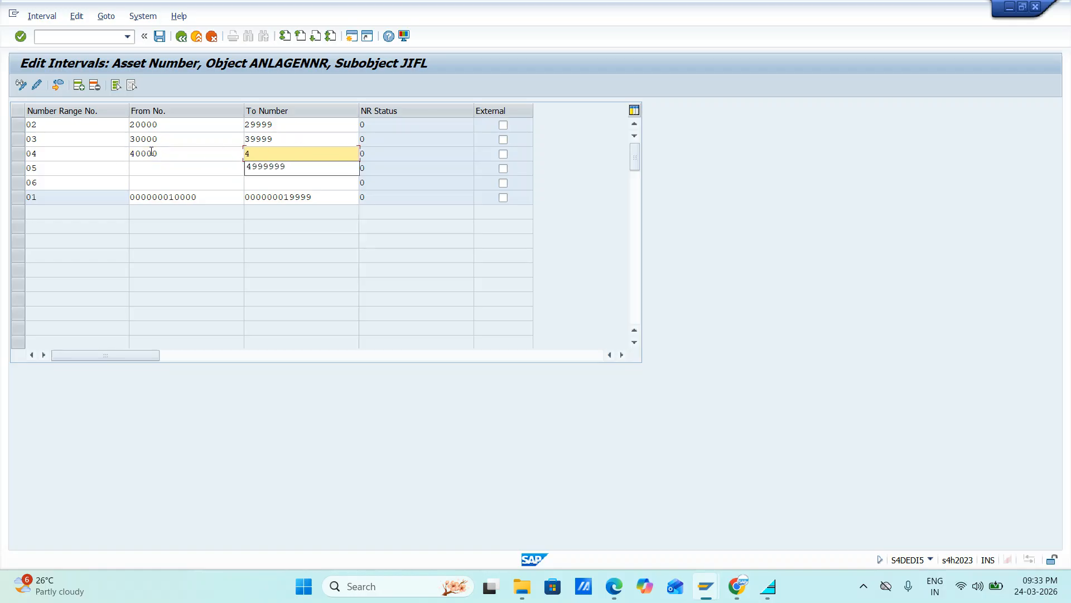
pyautogui.write('9999')
pyautogui.click(151, 166)
pyautogui.write('50000')
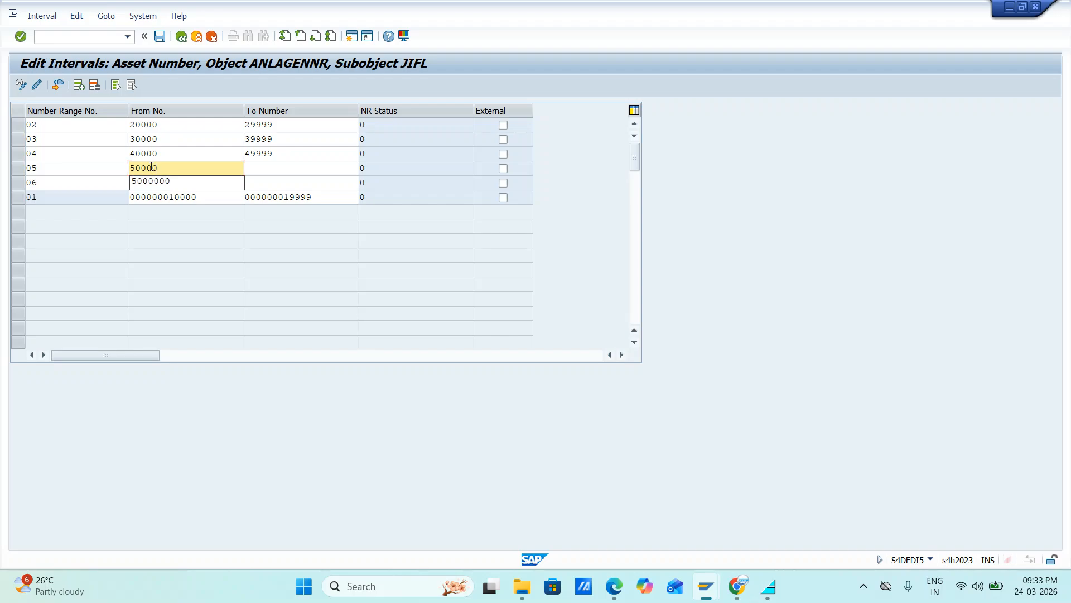
pyautogui.press('Tab')
pyautogui.write('59999')
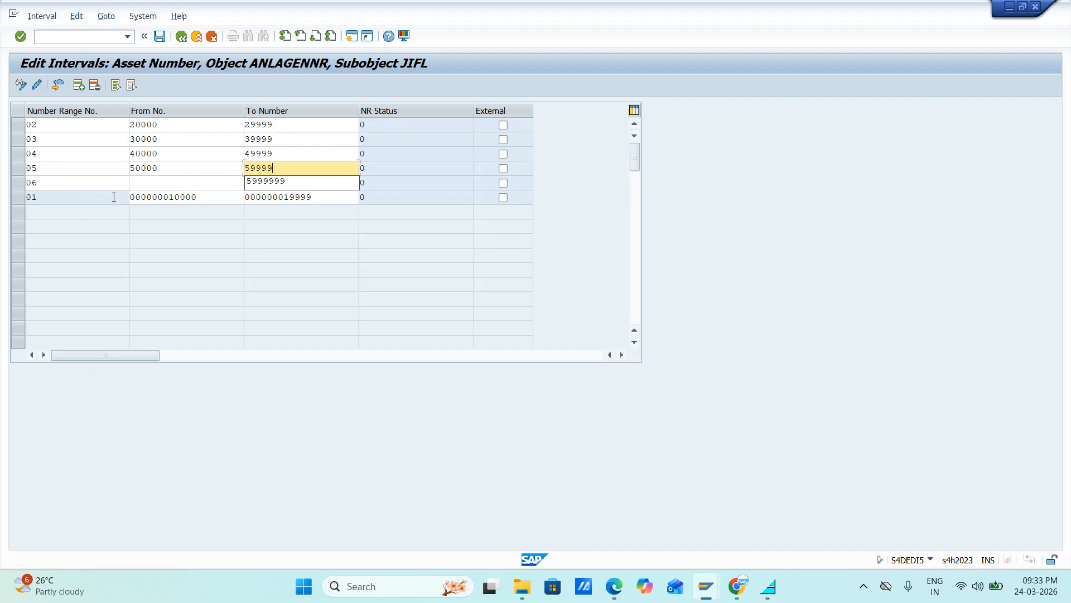
# Step: Enter the interval 60000 to 69999 for number range 06 and confirm the entries
pyautogui.click(136, 182)
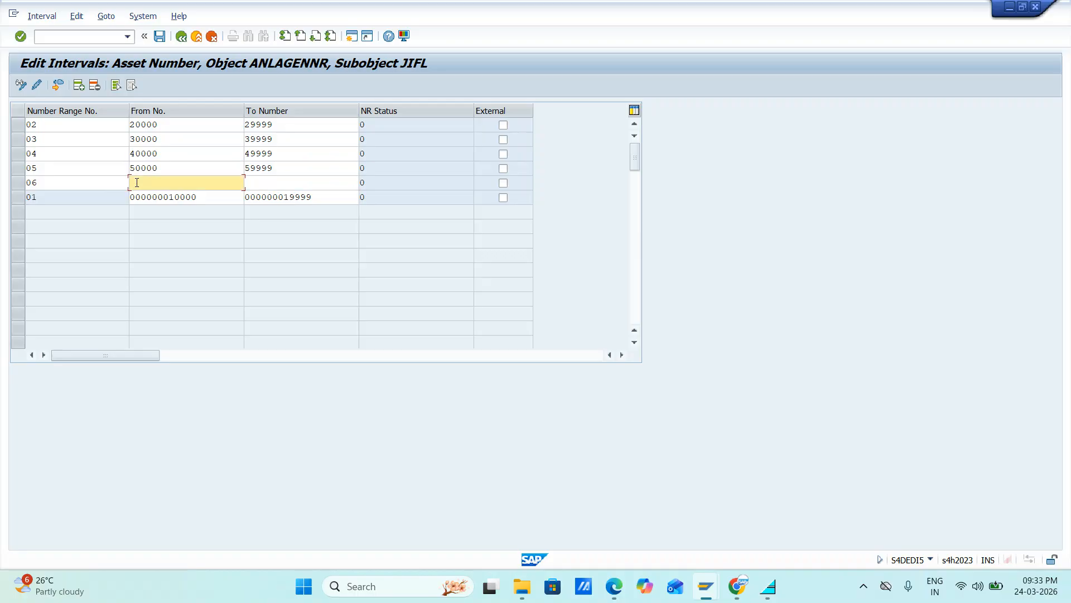
pyautogui.write('60000')
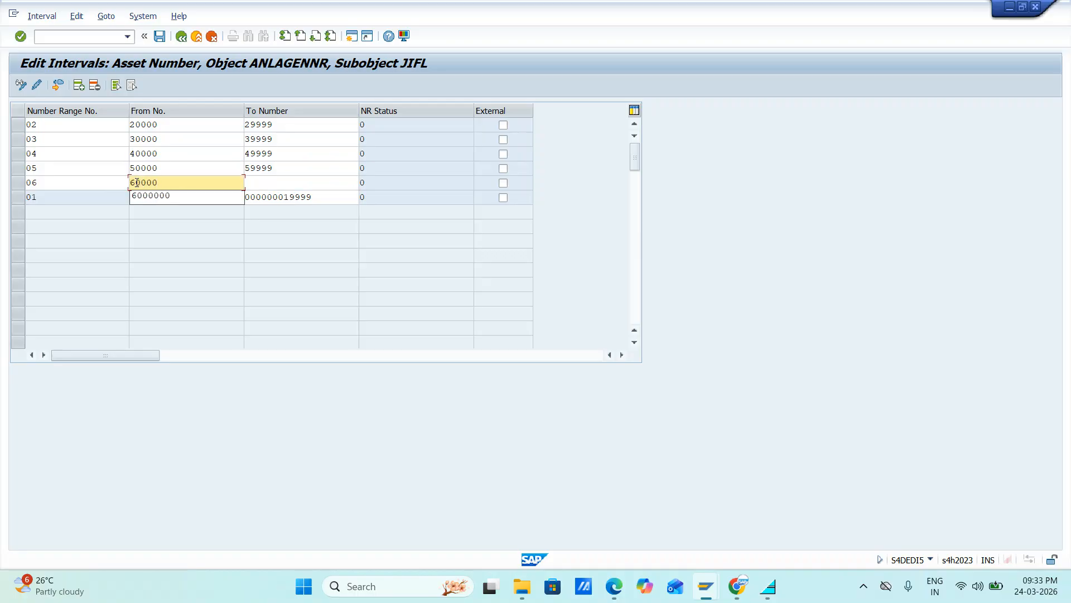
pyautogui.press('Tab')
pyautogui.write('69999')
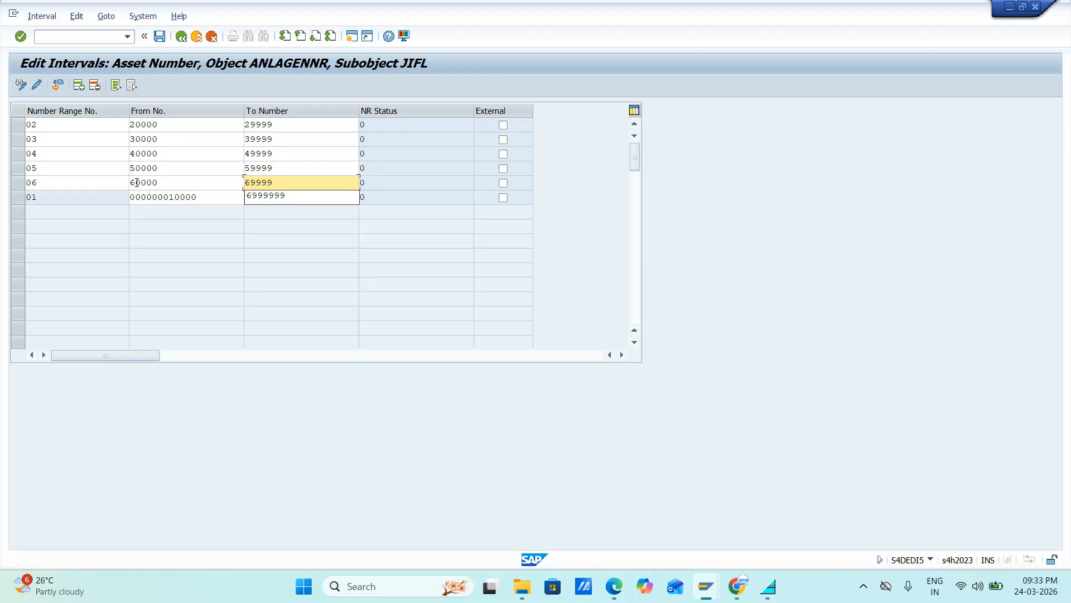
pyautogui.press('Return')
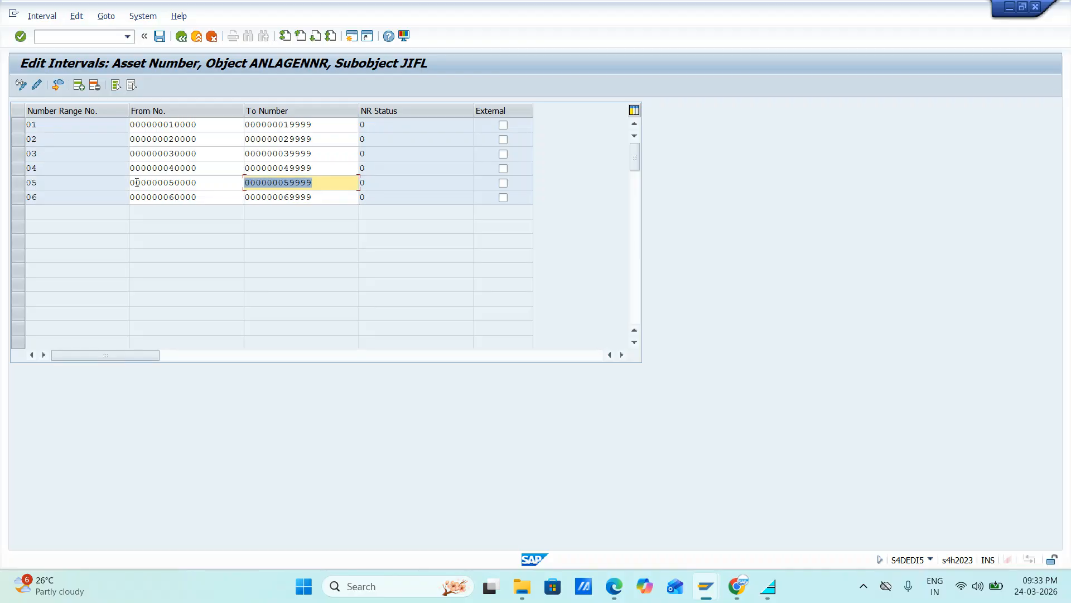
# Step: Save the asset number intervals, accept the transport notice and return to the IMG structure
pyautogui.click(160, 37)
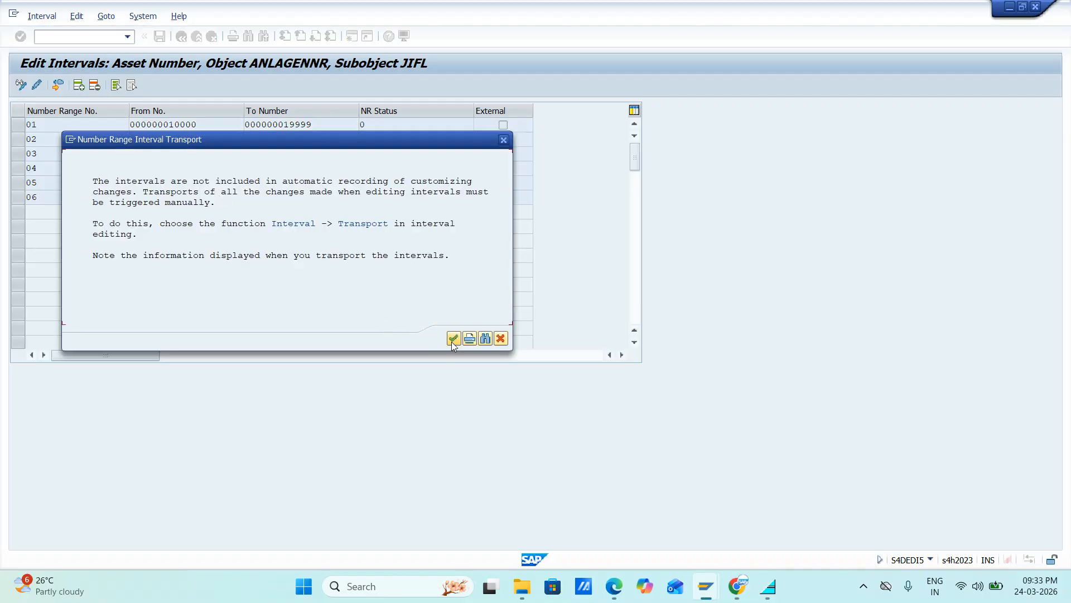
pyautogui.click(453, 338)
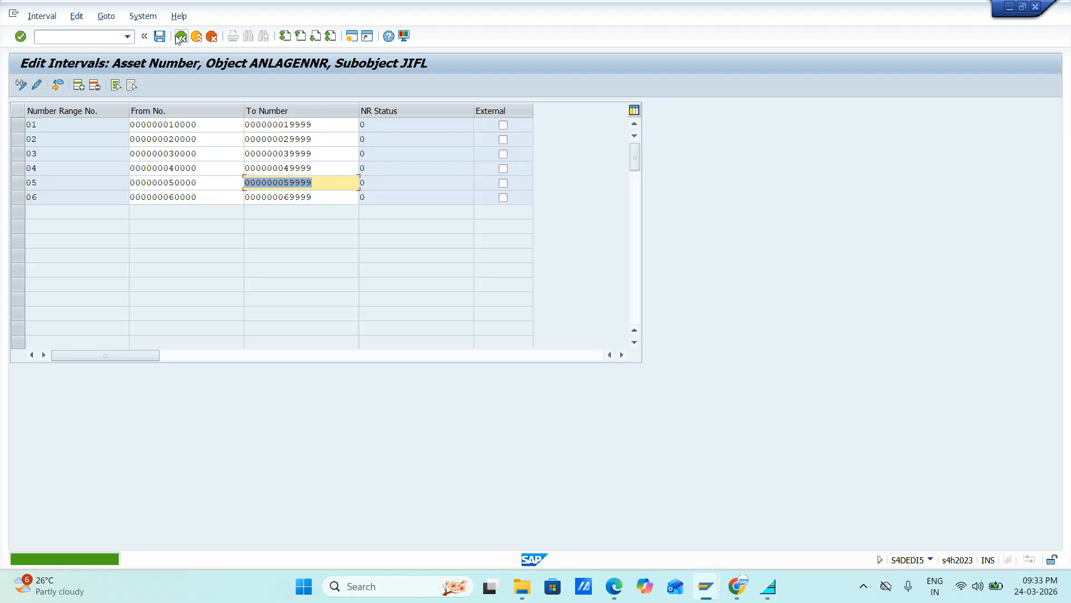
pyautogui.click(181, 36)
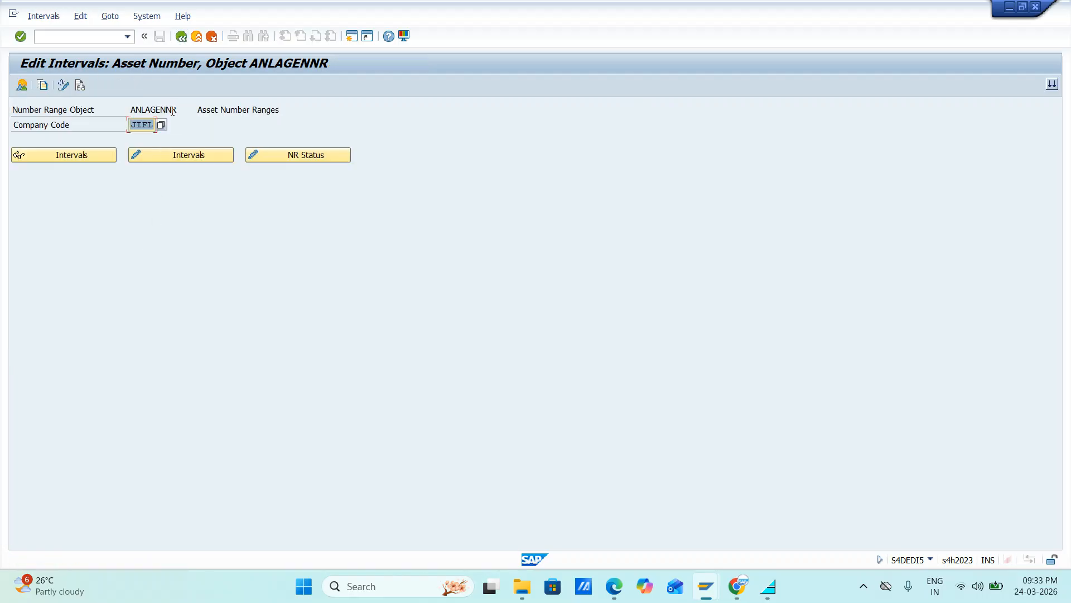
pyautogui.click(180, 36)
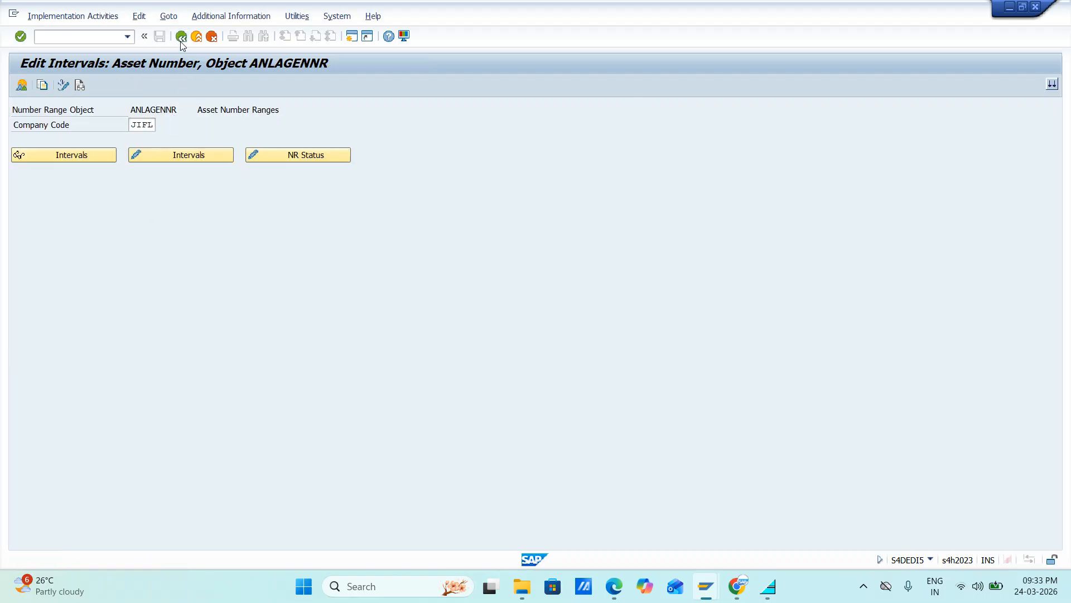
# Step: Open the asset class definition and start a new asset class LAND with the description Land For JIFL
pyautogui.click(93, 381)
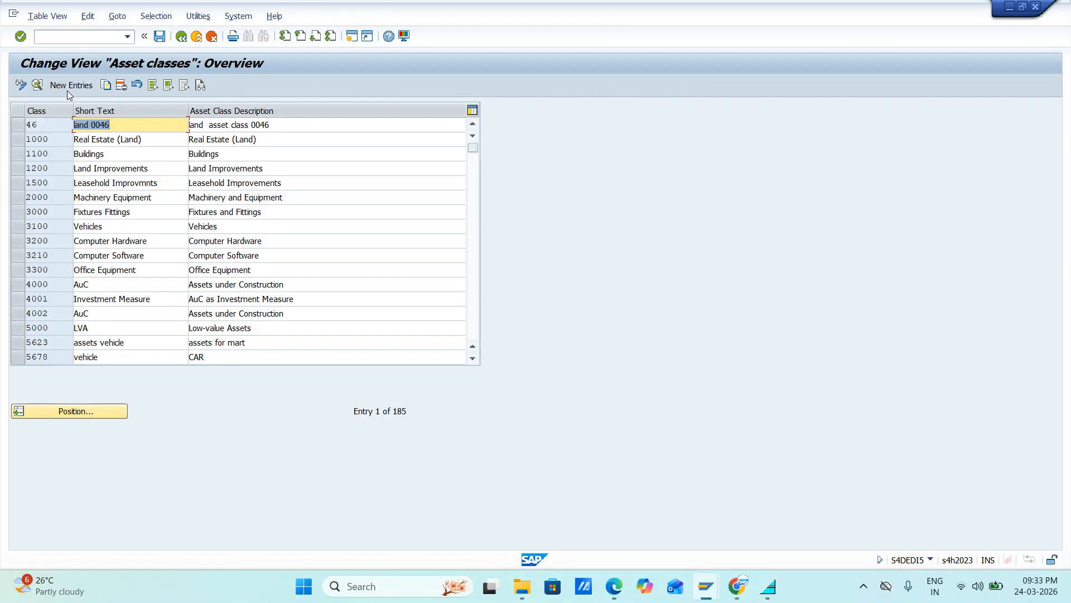
pyautogui.click(68, 87)
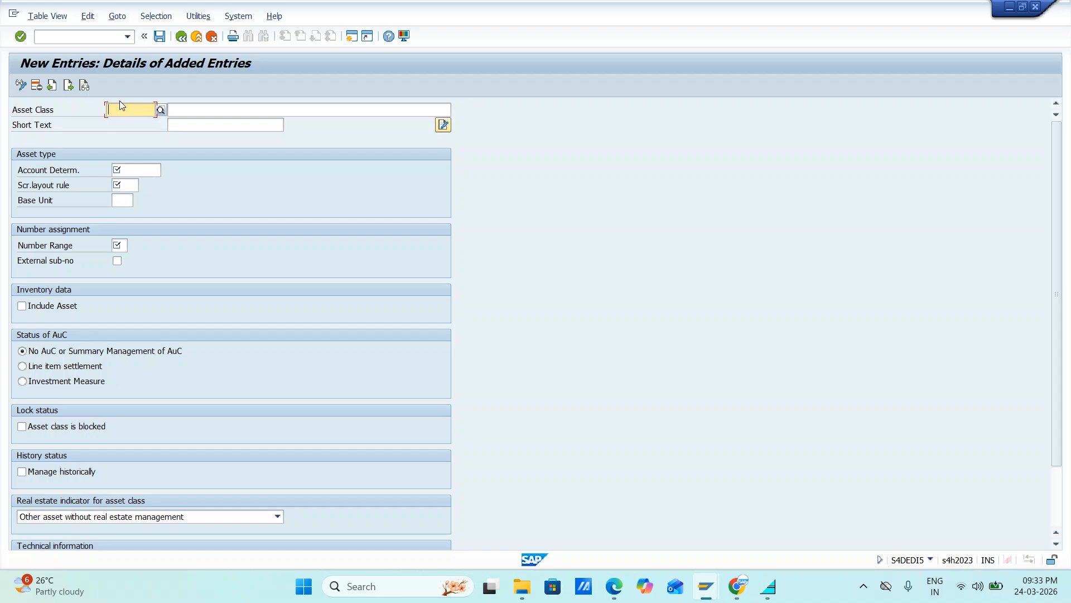
pyautogui.write('LAND')
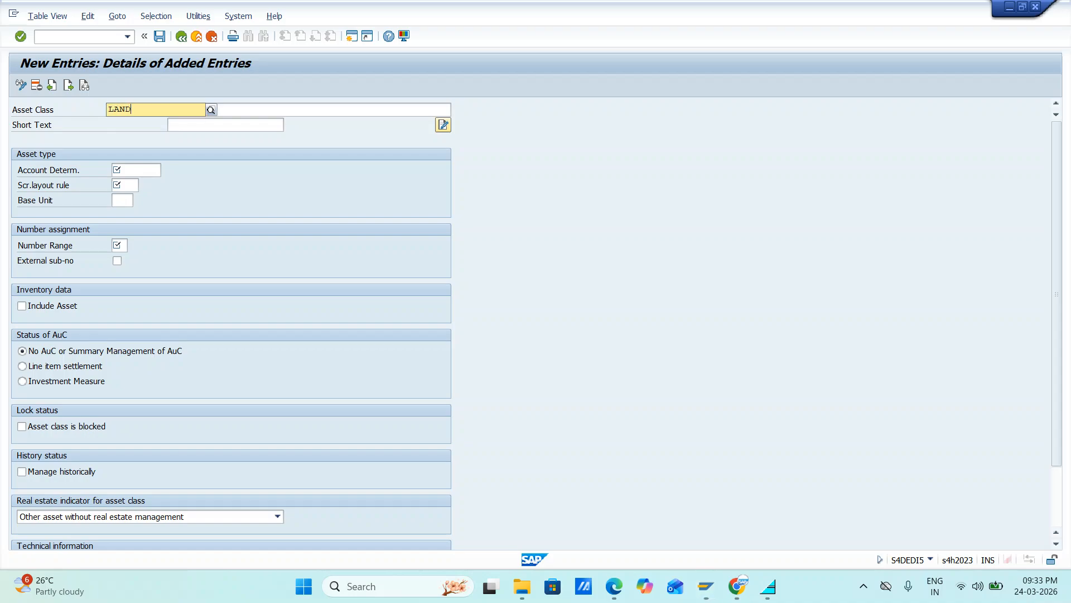
pyautogui.press('Tab')
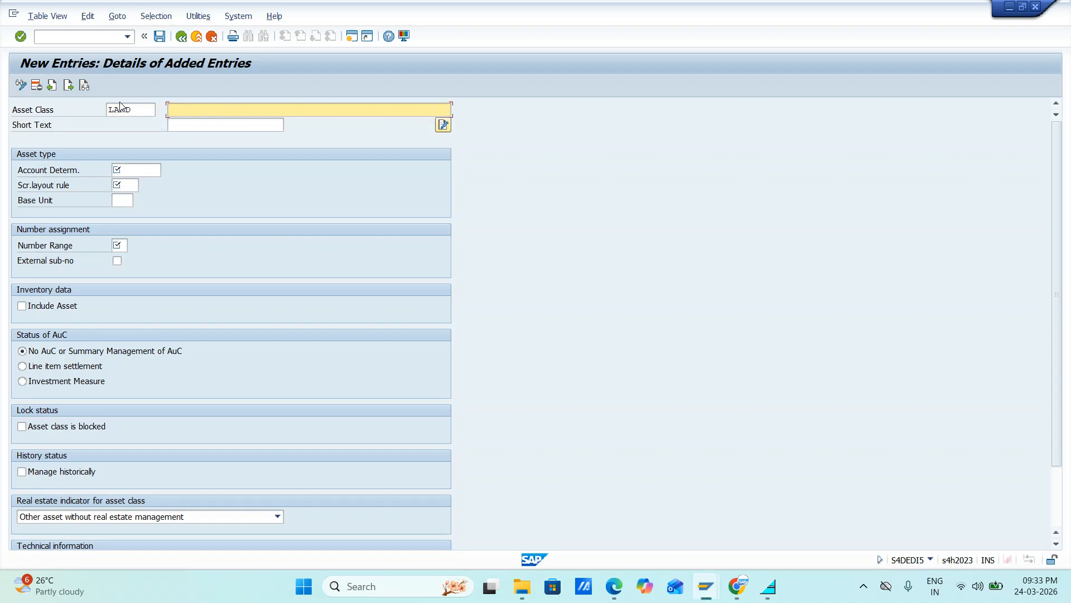
pyautogui.write('Land For JIFL')
pyautogui.click(136, 109)
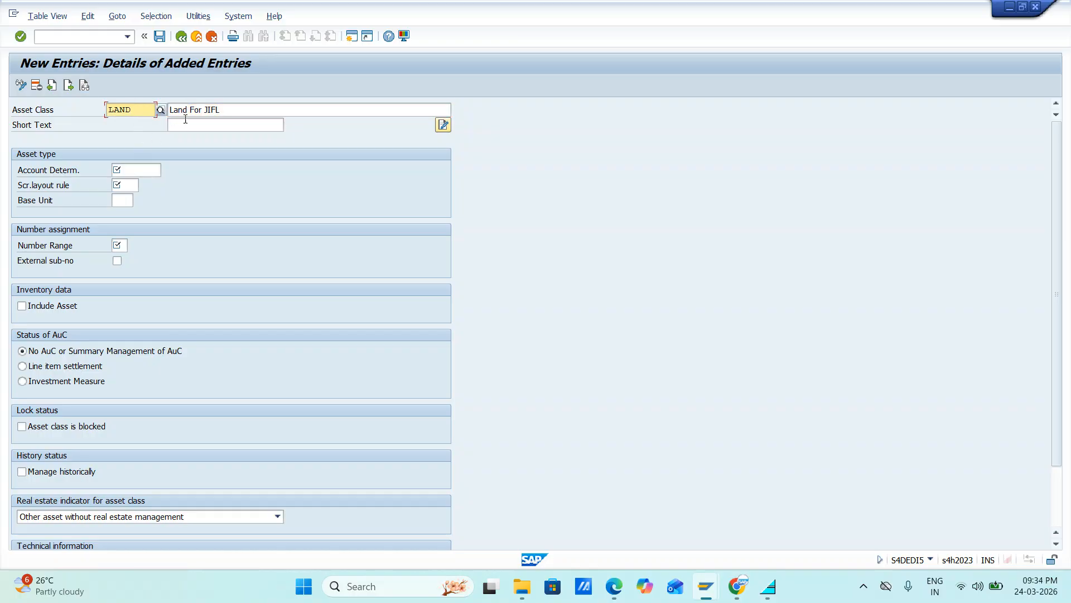
# Step: Copy the asset class description Land For JIFL into the short text
pyautogui.click(231, 109)
pyautogui.hotkey('ctrl', 'a')
pyautogui.hotkey('ctrl', 'c')
pyautogui.press('Tab')
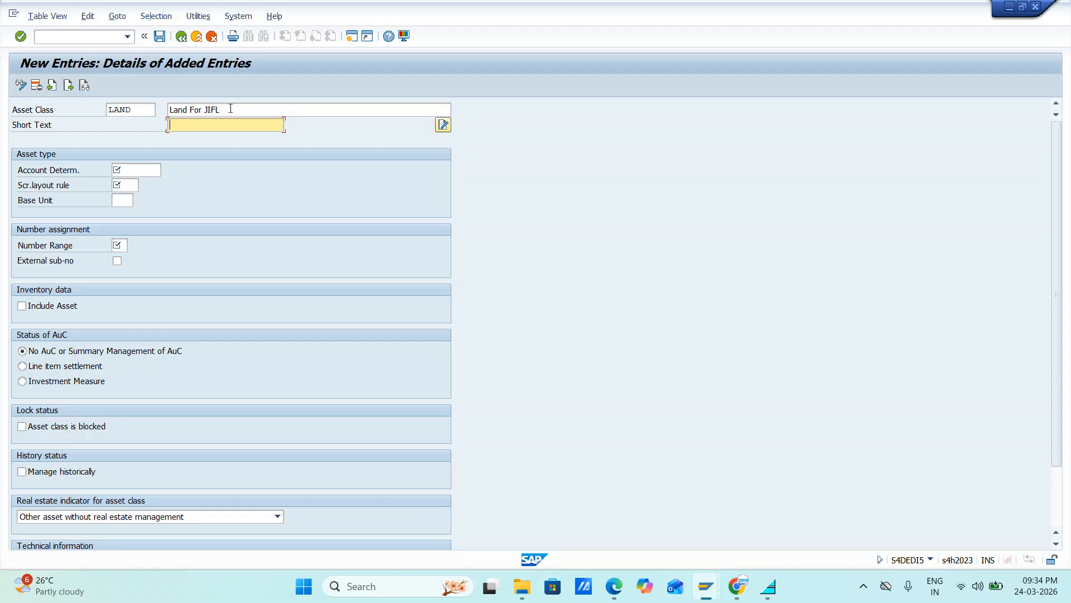
pyautogui.hotkey('ctrl', 'v')
pyautogui.press('Tab')
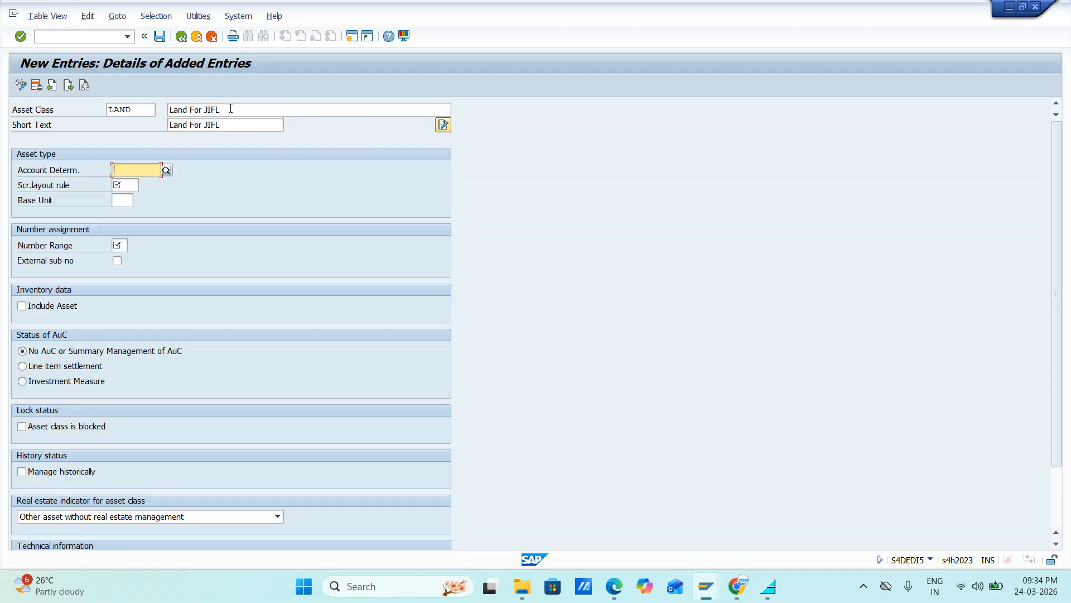
# Step: Assign account determination JLAND, screen layout rule JLAN and number range 01 to the asset class LAND
pyautogui.write('j')
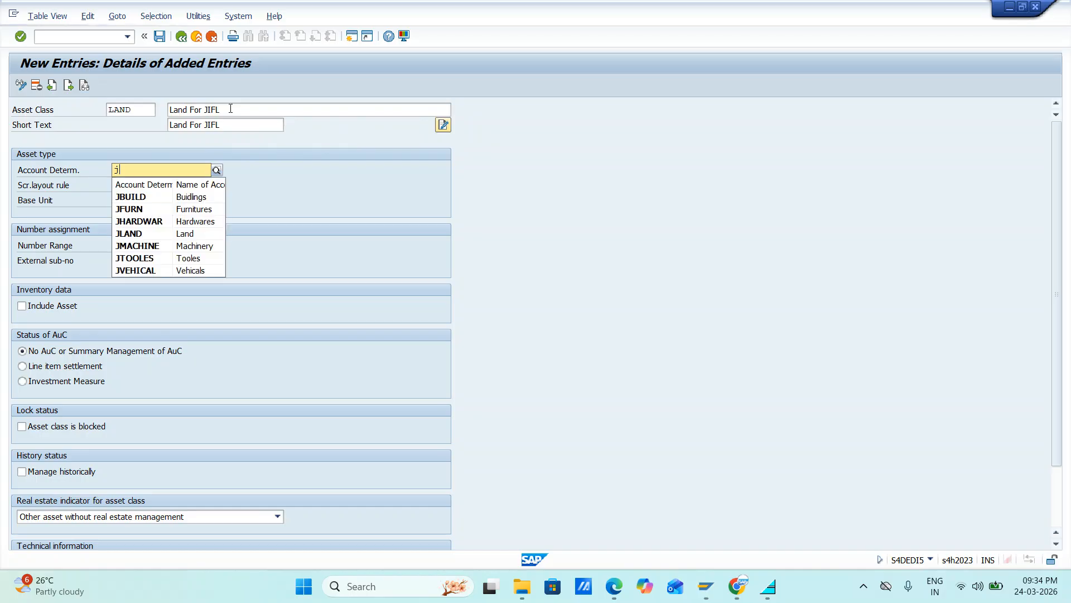
pyautogui.click(131, 233)
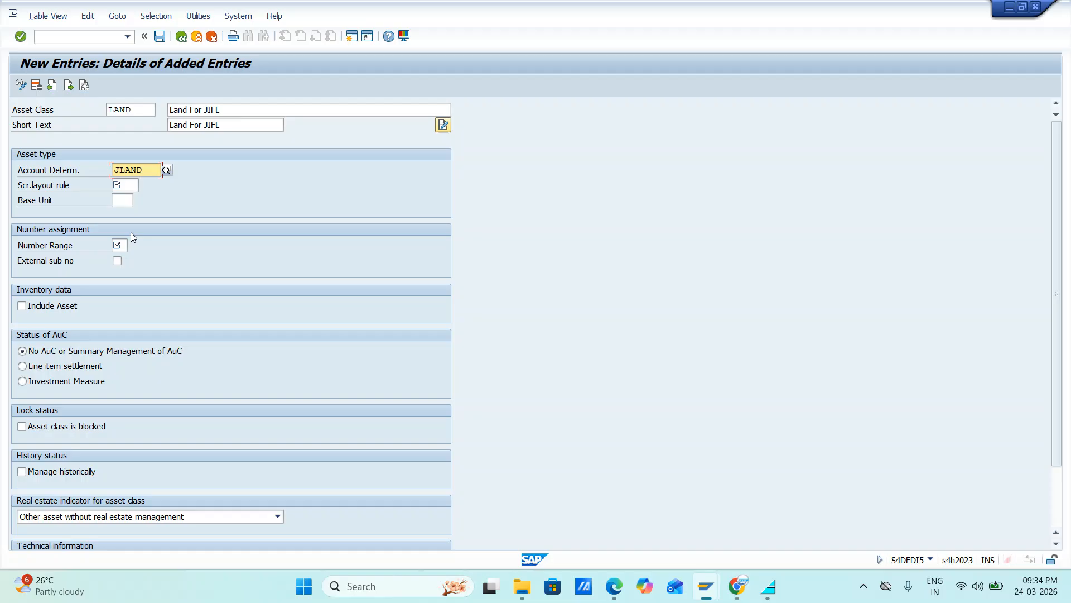
pyautogui.click(124, 187)
pyautogui.write('jlan')
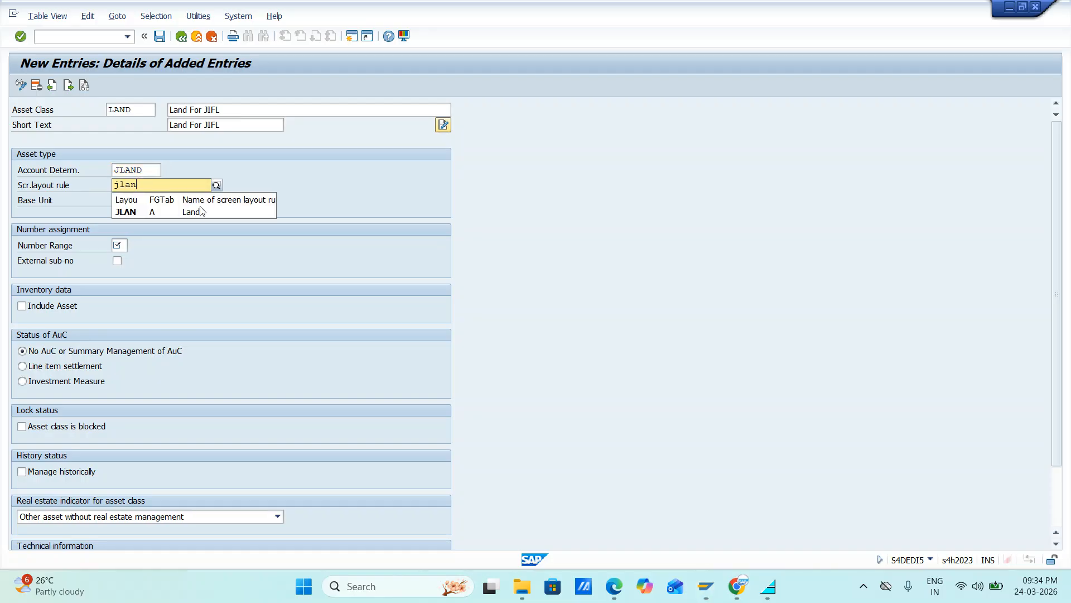
pyautogui.click(141, 216)
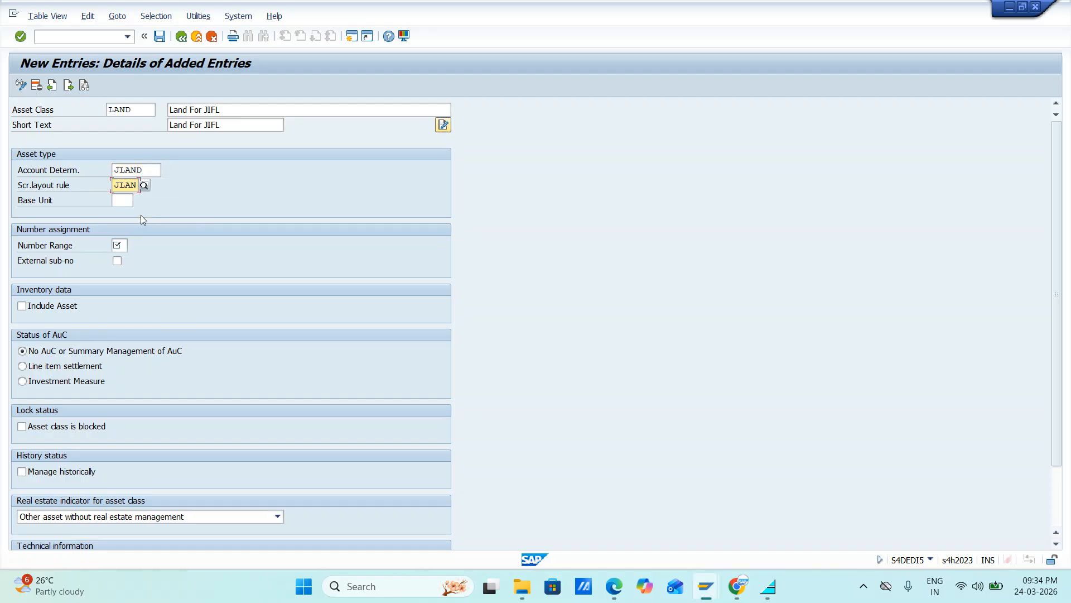
pyautogui.click(125, 245)
pyautogui.write('01')
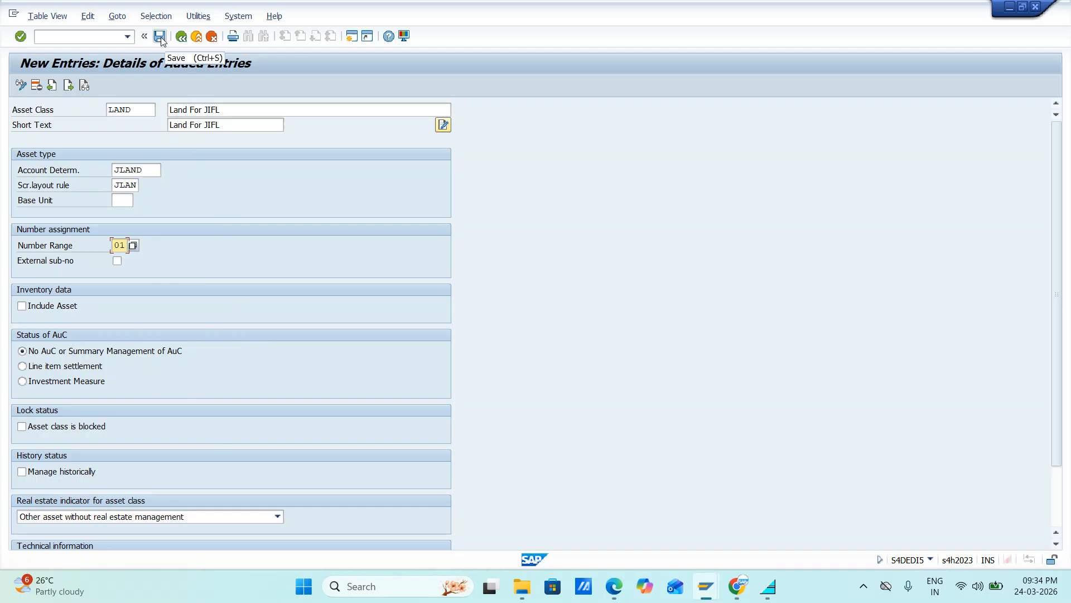
# Step: Review the remaining settings of the new asset class LAND and try to save it
pyautogui.scroll(-3, 144, 295)
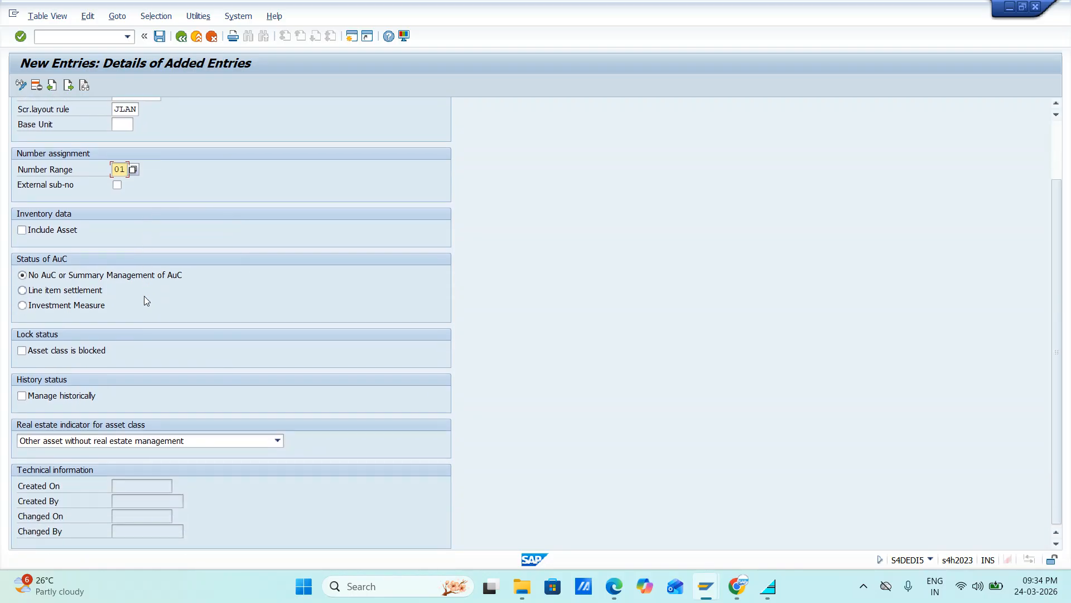
pyautogui.scroll(3, 163, 340)
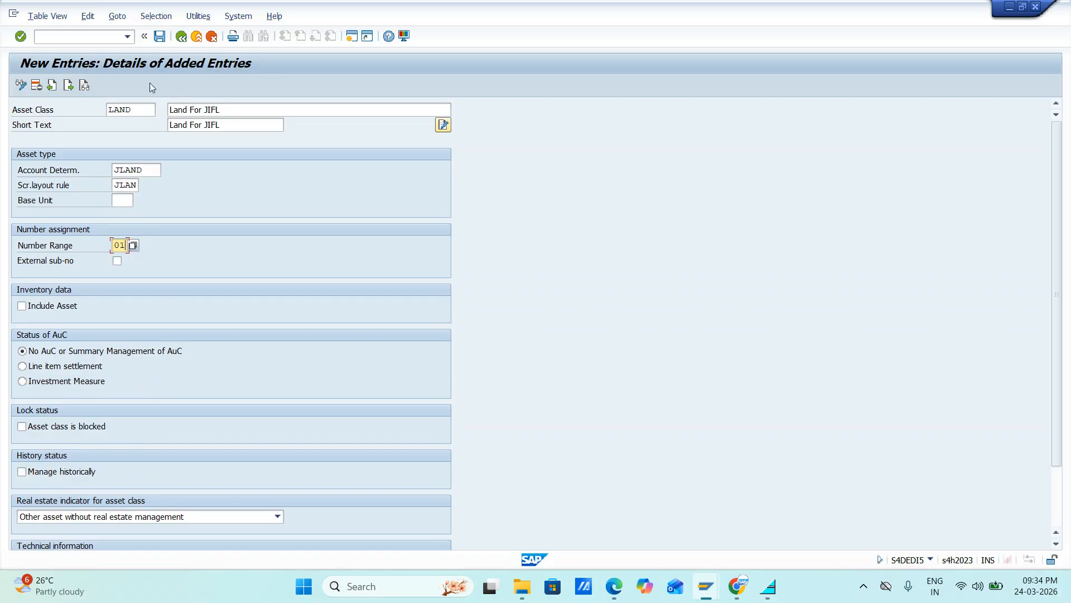
pyautogui.click(160, 37)
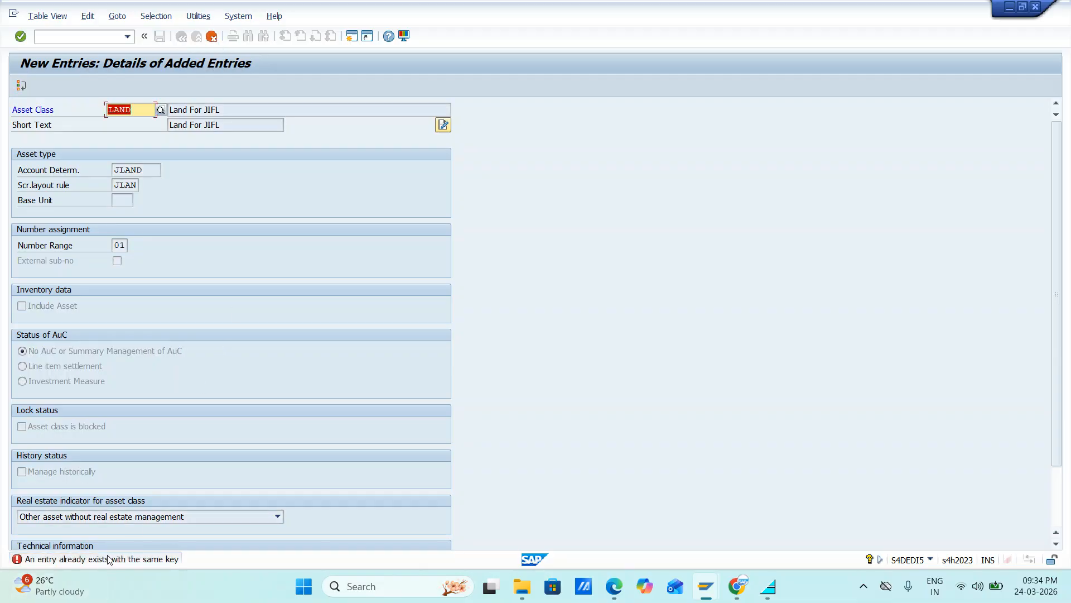
# Step: Change the asset class key to JLAND and save the entry to the proposed customizing request
pyautogui.click(138, 113)
pyautogui.write('J')
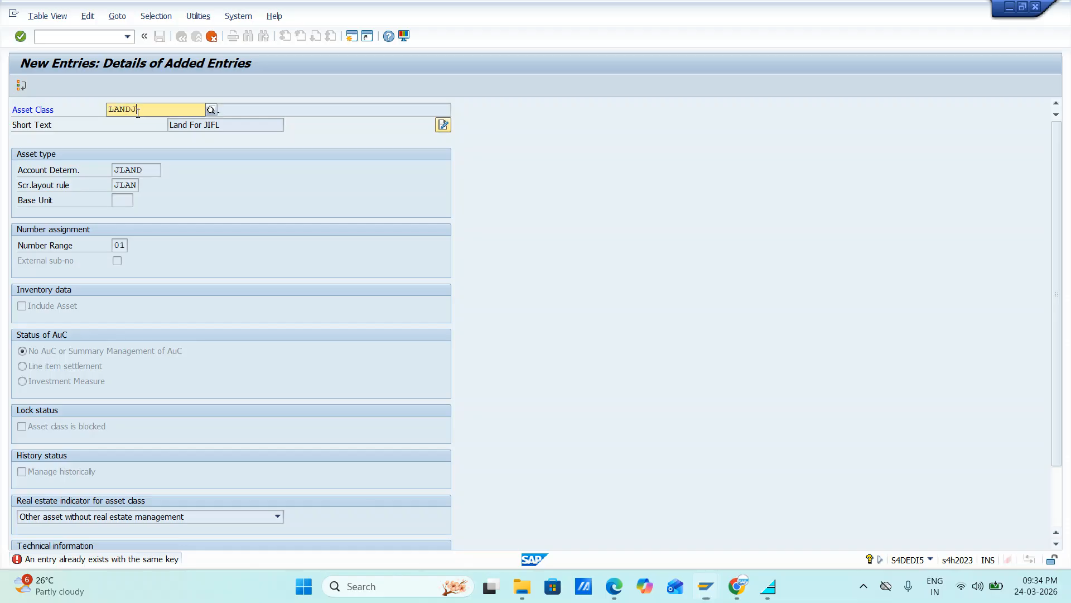
pyautogui.press('BackSpace')
pyautogui.press('BackSpace')
pyautogui.press('BackSpace')
pyautogui.press('BackSpace')
pyautogui.press('BackSpace')
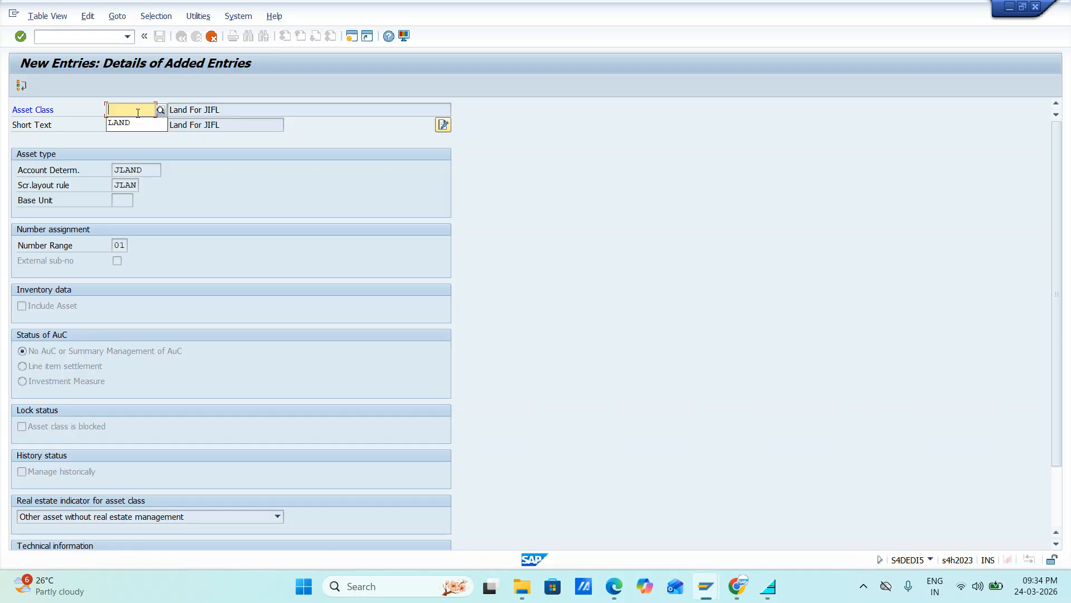
pyautogui.write('JLAND')
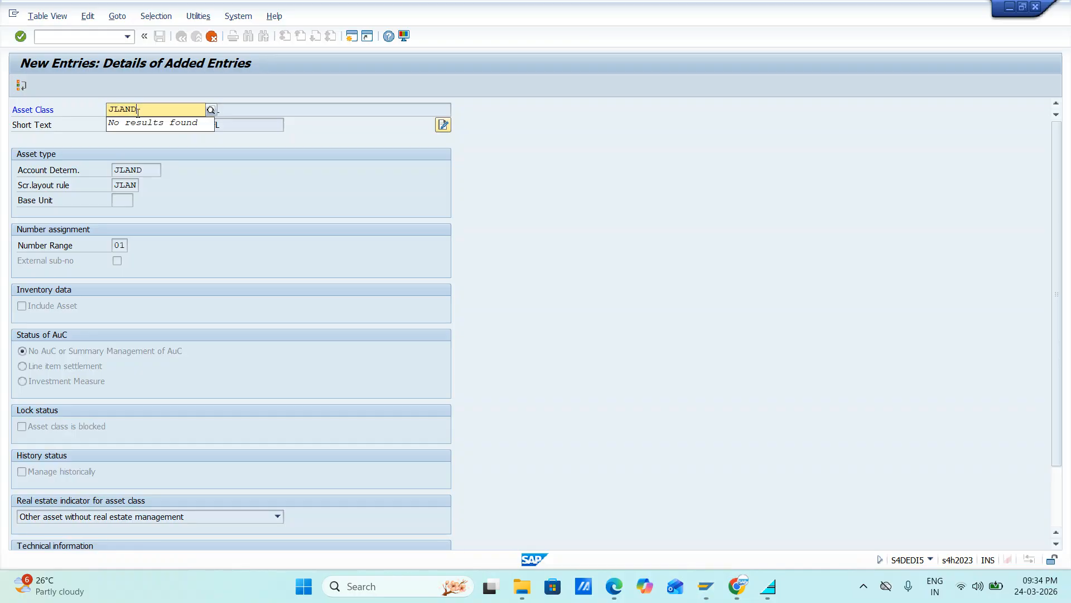
pyautogui.press('Return')
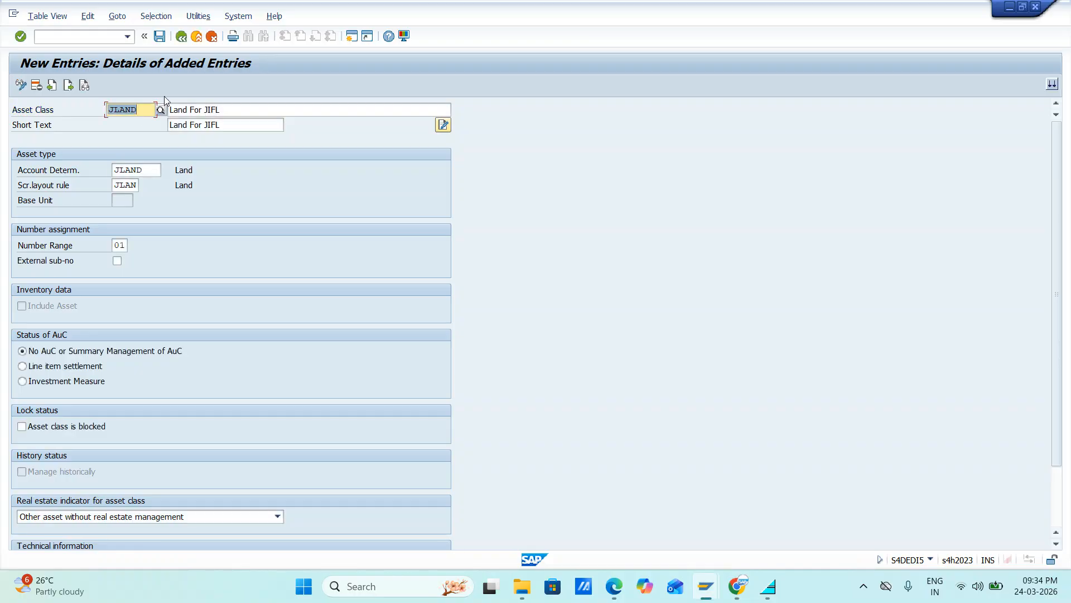
pyautogui.click(160, 37)
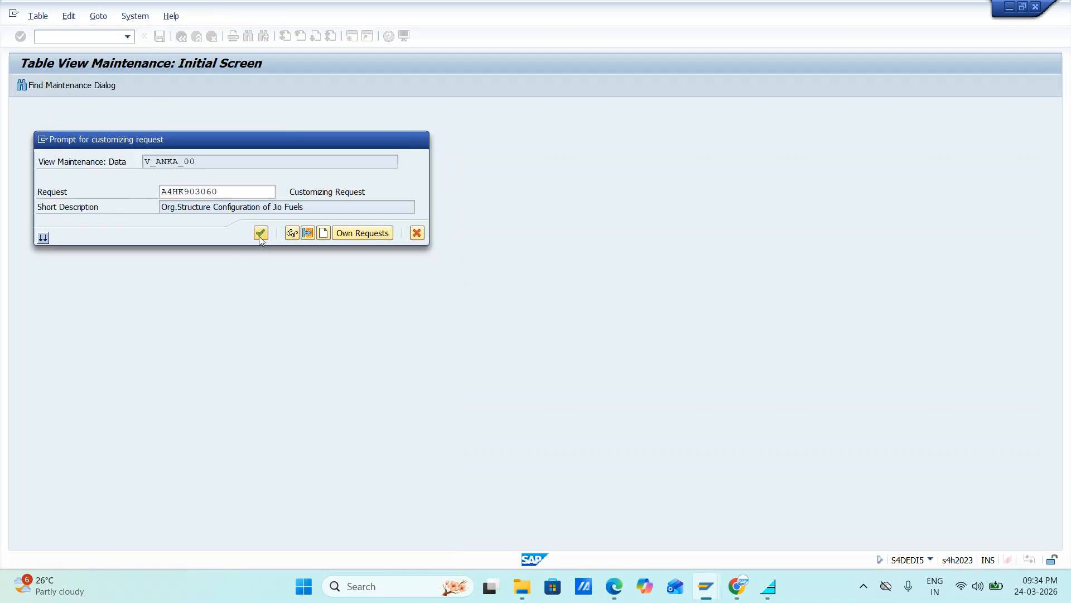
pyautogui.click(260, 234)
# Step: Start a new asset class JFURN with the description Furnitures of JIFL
pyautogui.click(68, 85)
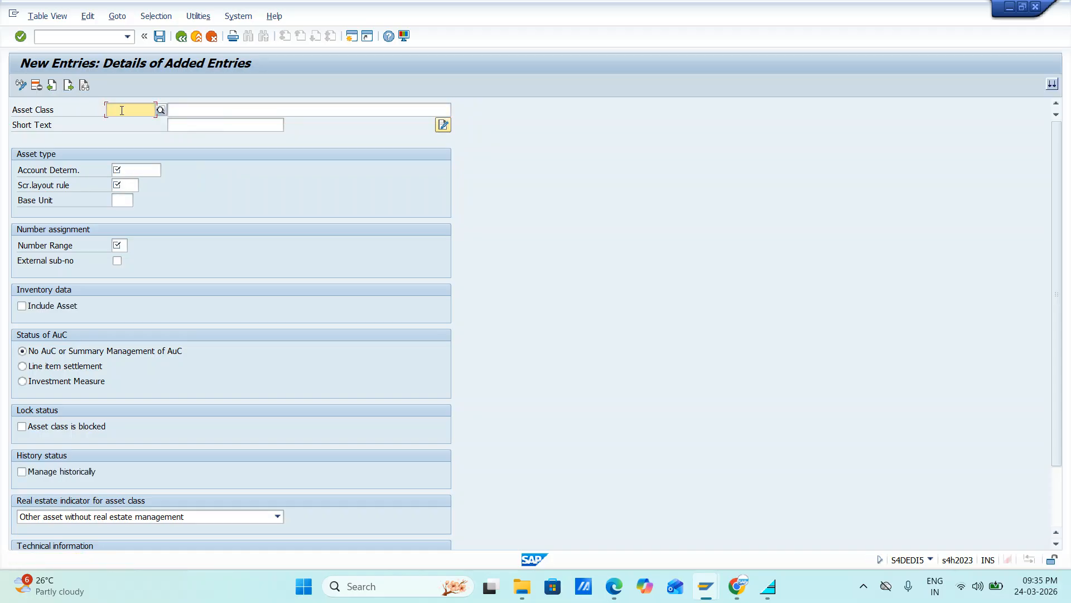
pyautogui.write('JFU')
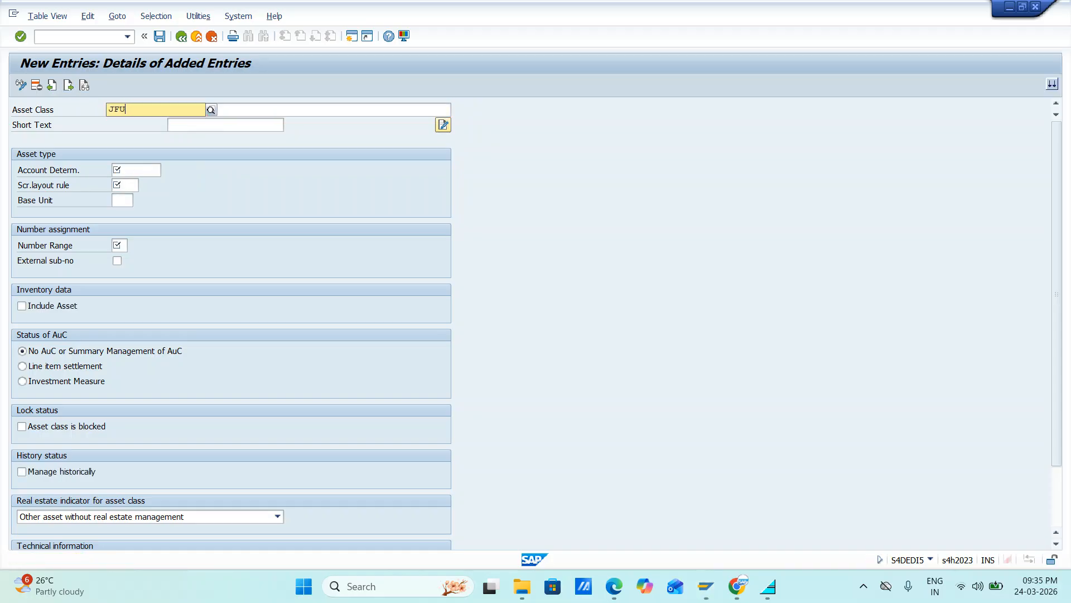
pyautogui.write('R')
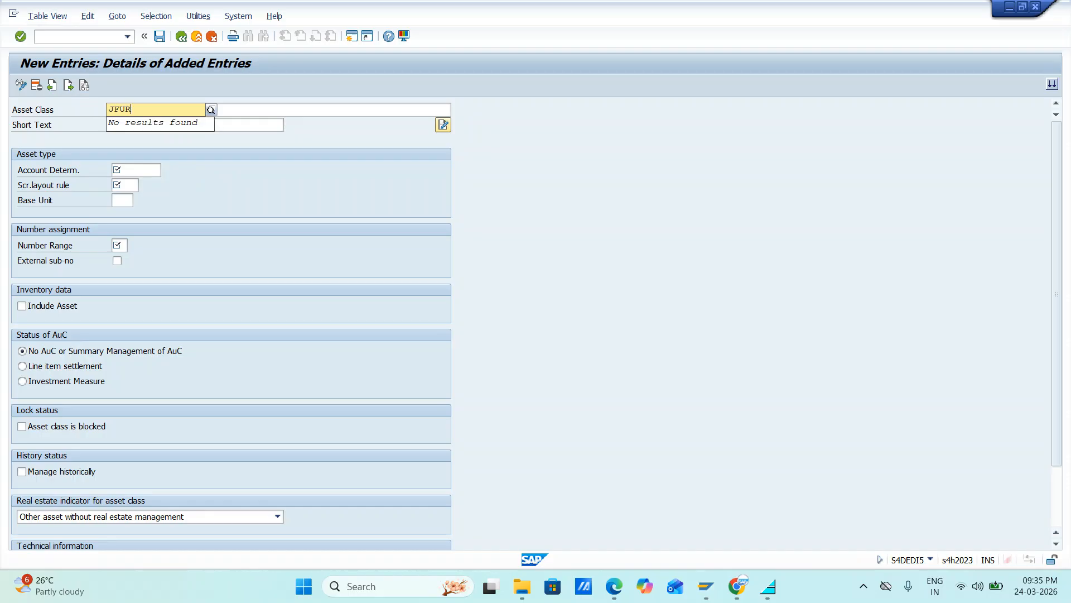
pyautogui.write('N')
pyautogui.press('Tab')
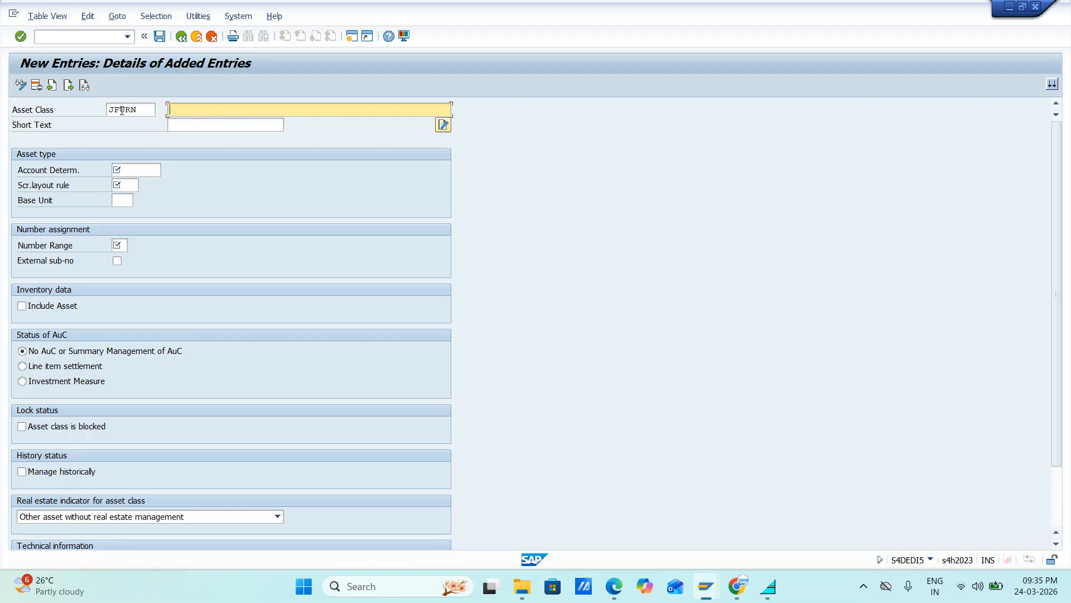
pyautogui.write('Furnitures of JIFL')
pyautogui.press('Tab')
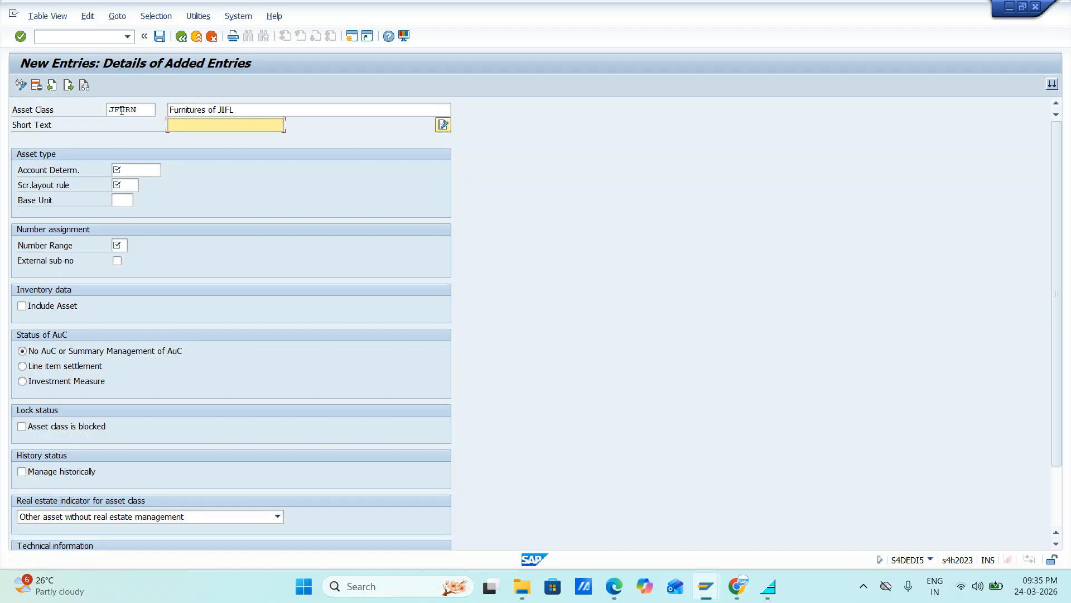
# Step: Copy the asset class description Furnitures of JIFL into the short text
pyautogui.hotkey('shift', 'Tab')
pyautogui.hotkey('ctrl', 'c')
pyautogui.write('q')
pyautogui.press('Tab')
pyautogui.hotkey('ctrl', 'v')
pyautogui.press('Tab')
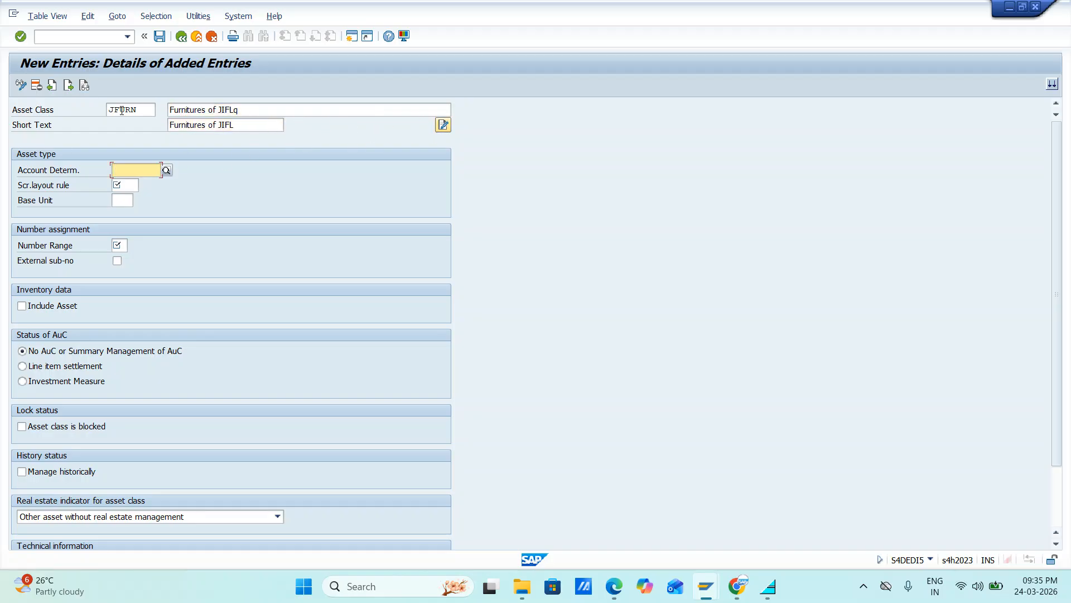
# Step: Assign account determination JFURN, screen layout rule JFUR and number range 02 to the asset class JFURN, and save it
pyautogui.write('j')
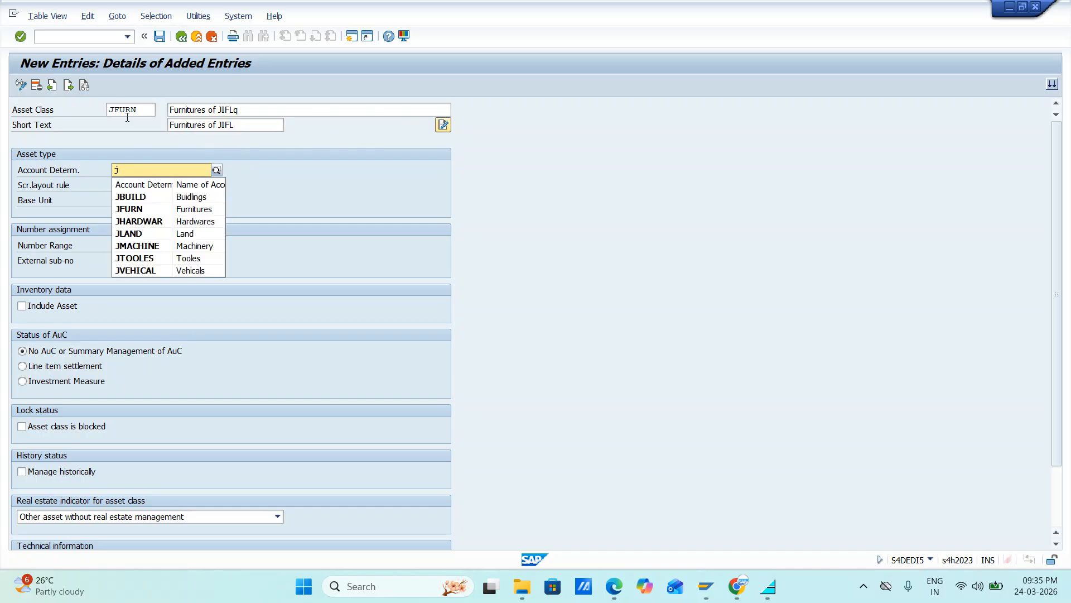
pyautogui.click(143, 210)
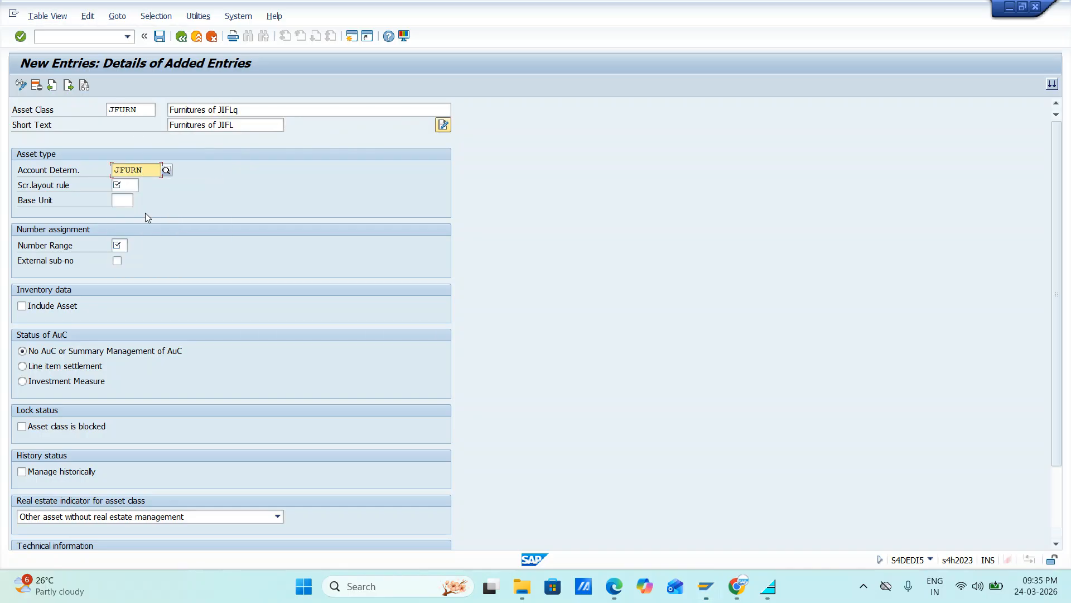
pyautogui.click(127, 182)
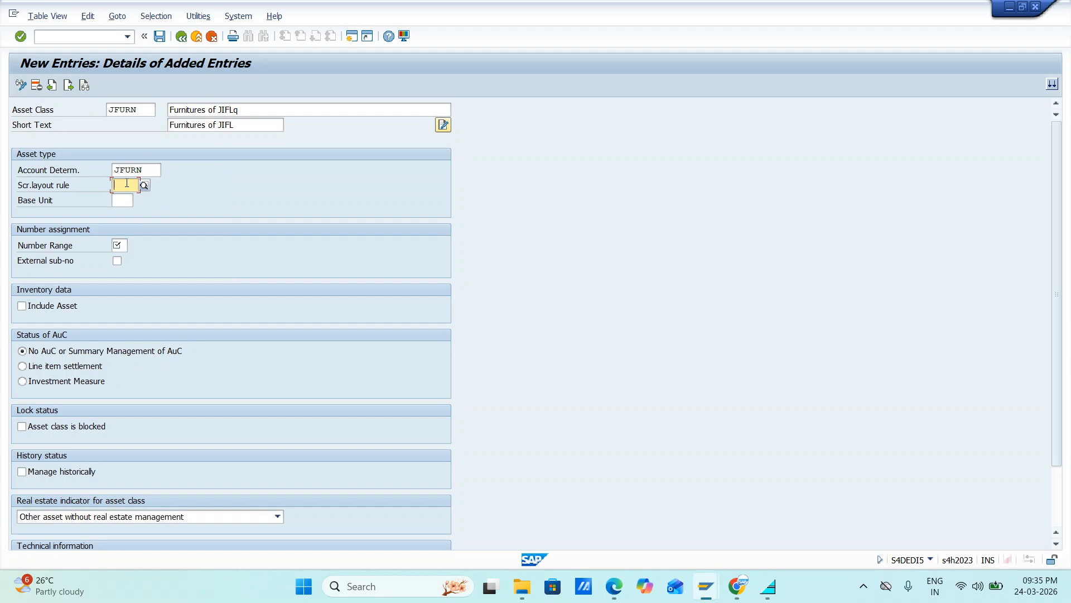
pyautogui.write('JFU')
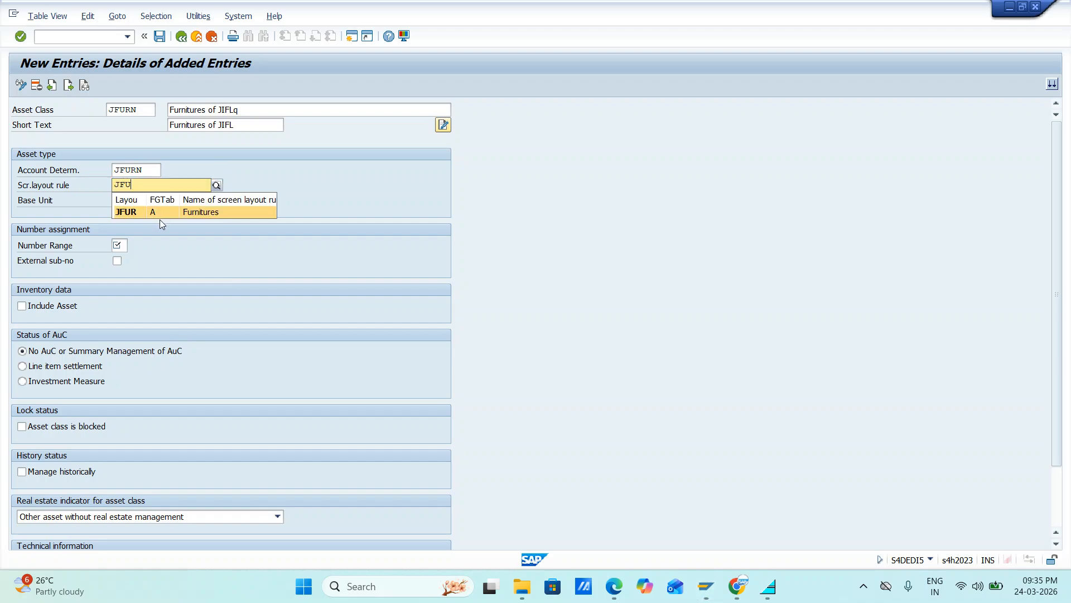
pyautogui.click(140, 216)
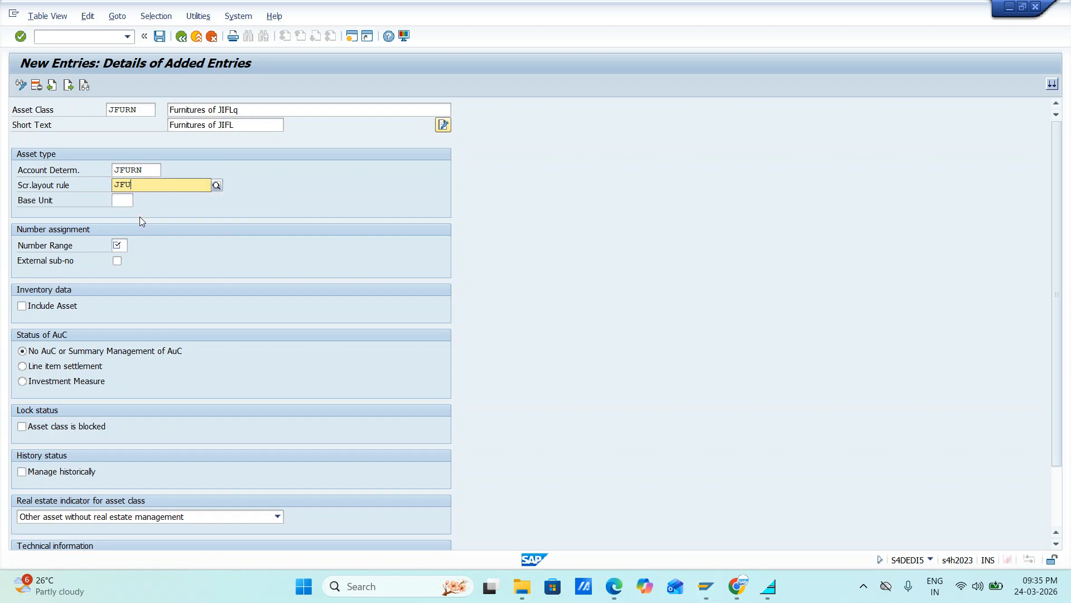
pyautogui.click(124, 244)
pyautogui.write('02')
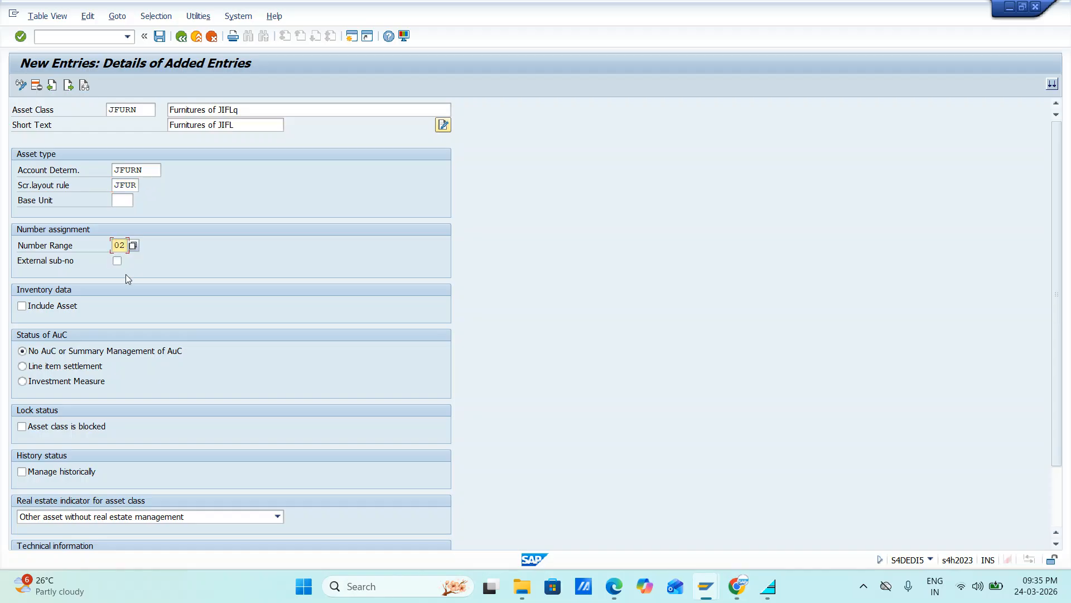
pyautogui.click(159, 36)
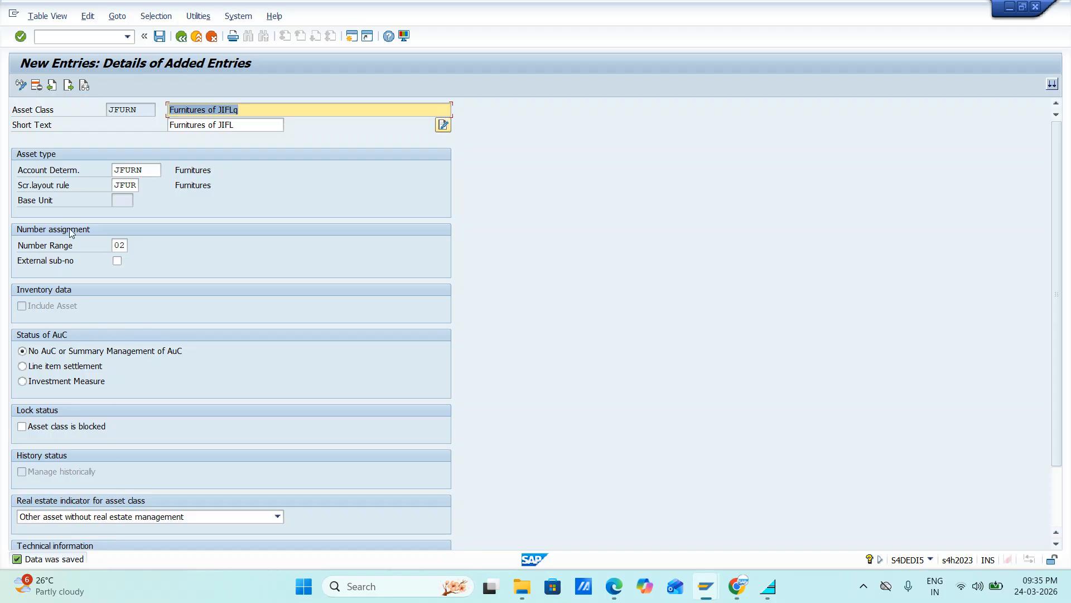
# Step: Go to a blank new entry and enter JPLMC as the asset class
pyautogui.click(68, 86)
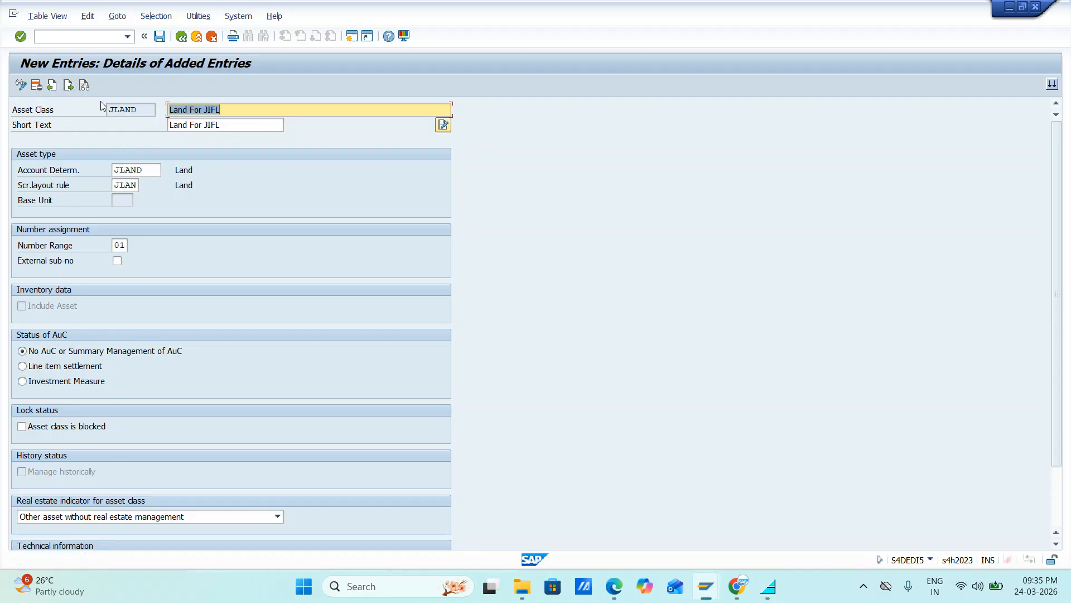
pyautogui.click(68, 85)
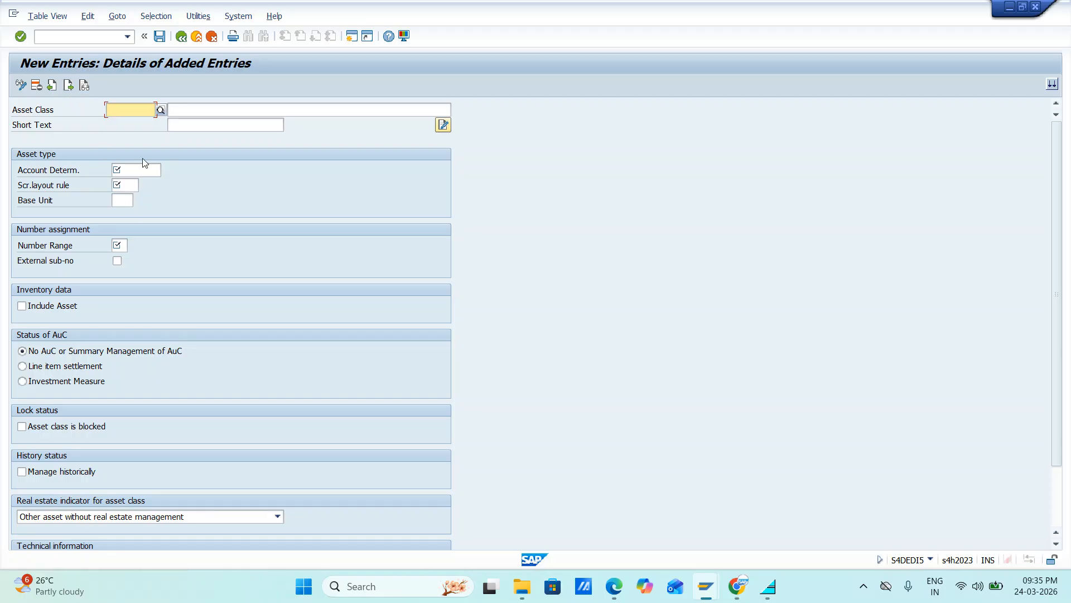
pyautogui.write('J')
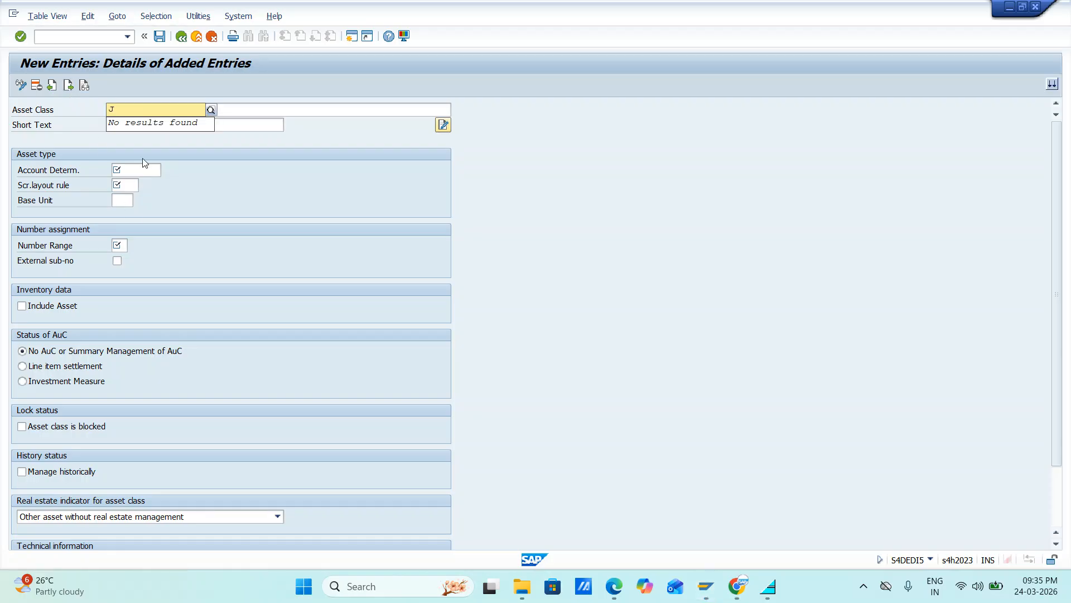
pyautogui.write('p')
pyautogui.write('LMC')
pyautogui.press('Tab')
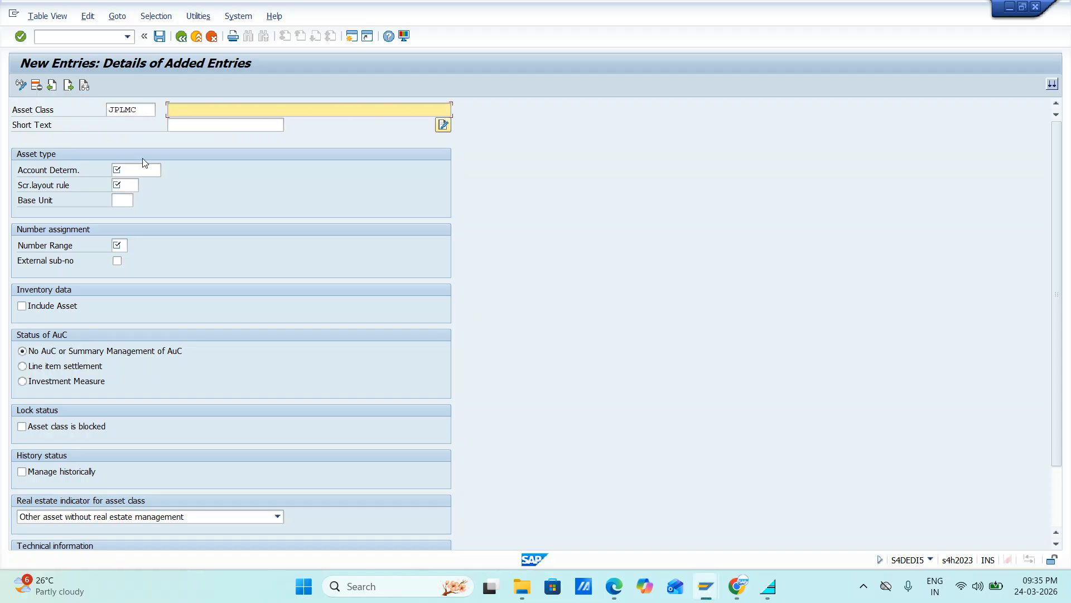
# Step: Describe the asset class JPLMC as Plant & Machinery of JIFL
pyautogui.write('Plant & Machinery of JIFL')
pyautogui.press('Tab')
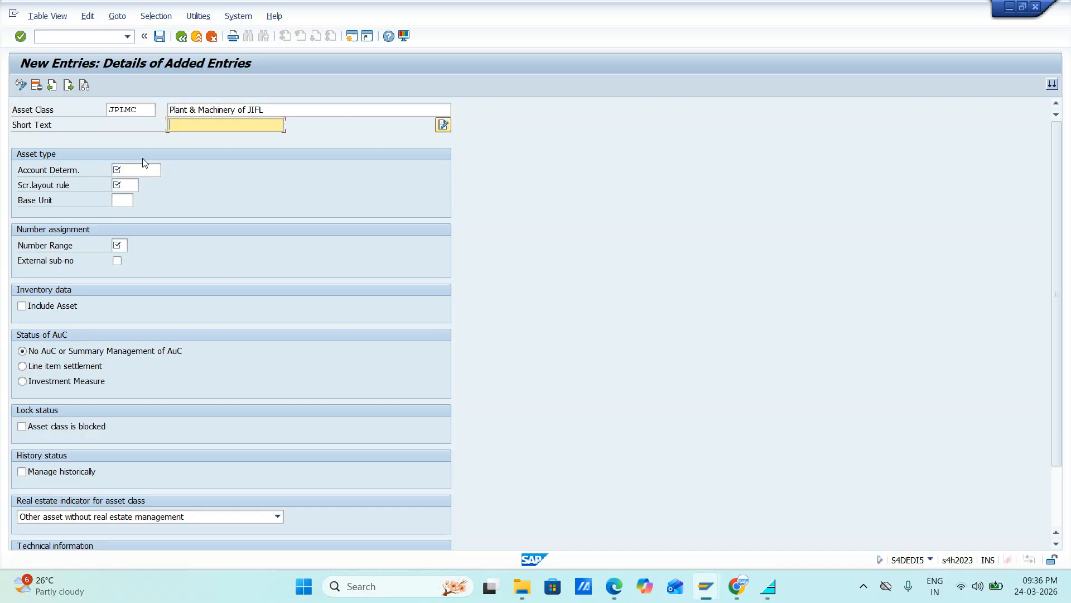
# Step: Set the short text of the asset class JPLMC to Plant & Machinery JI
pyautogui.hotkey('ctrl', 'v')
pyautogui.press('Tab')
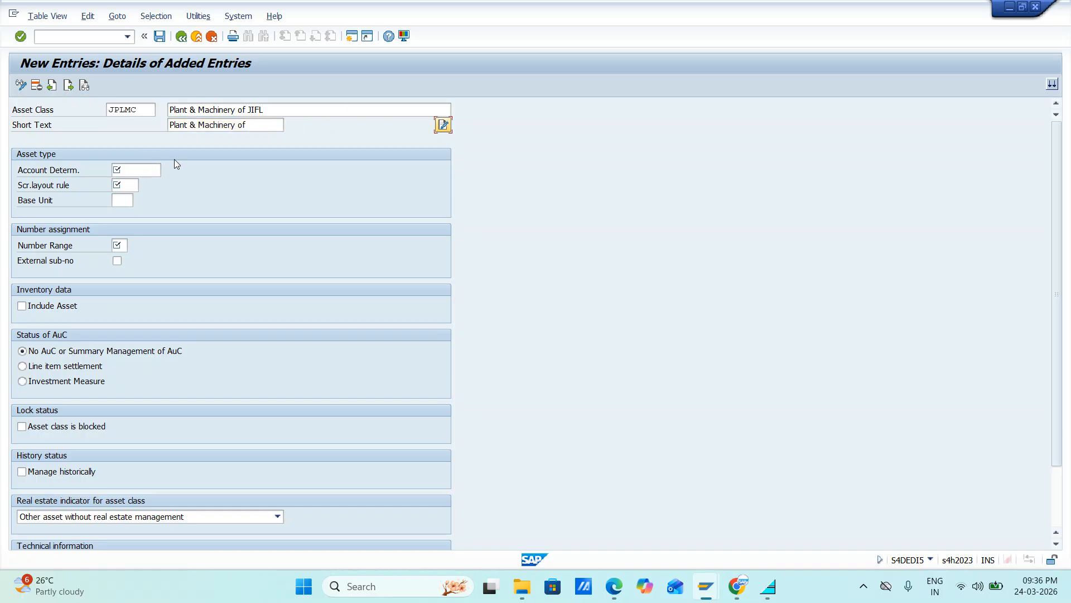
pyautogui.click(254, 126)
pyautogui.press('BackSpace')
pyautogui.press('BackSpace')
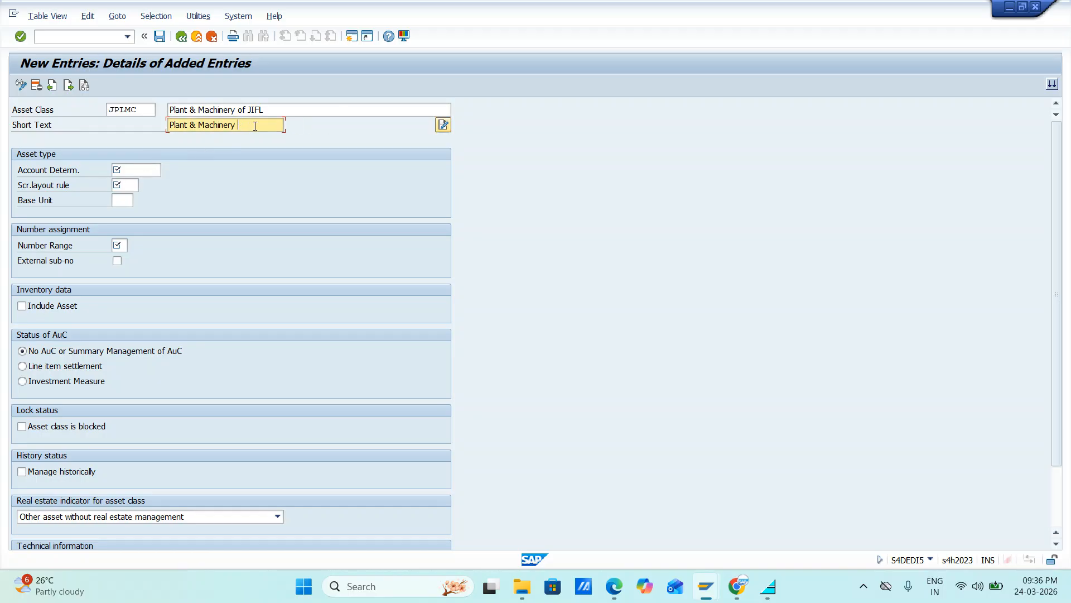
pyautogui.write('JI')
# Step: Assign account determination JMACHINE, screen layout rule JP&M and number range 03 to the asset class JPLMC, and save it
pyautogui.click(143, 173)
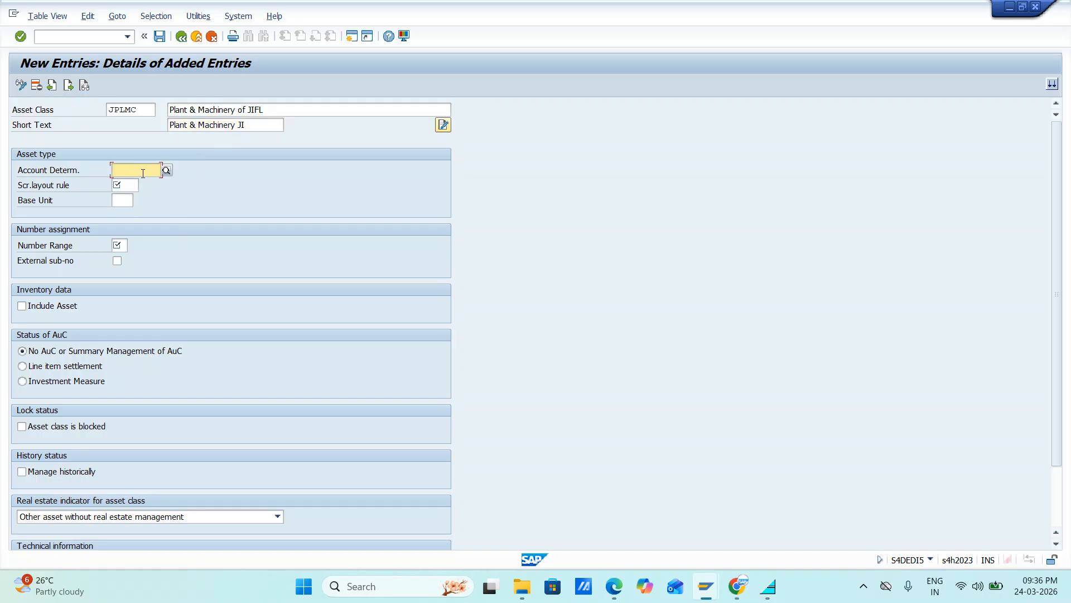
pyautogui.write('J')
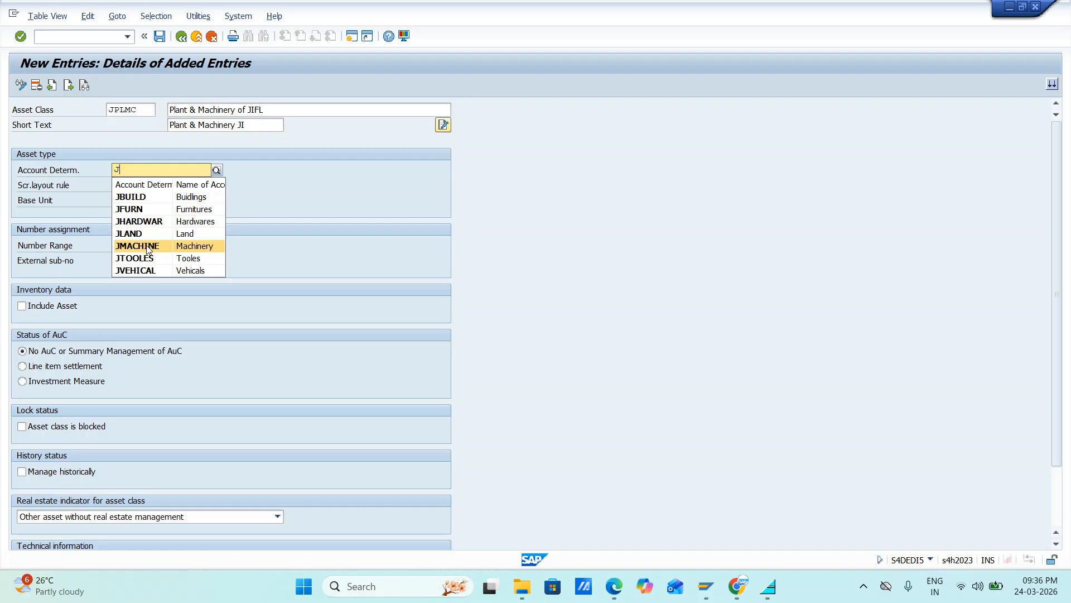
pyautogui.write('P')
pyautogui.click(140, 246)
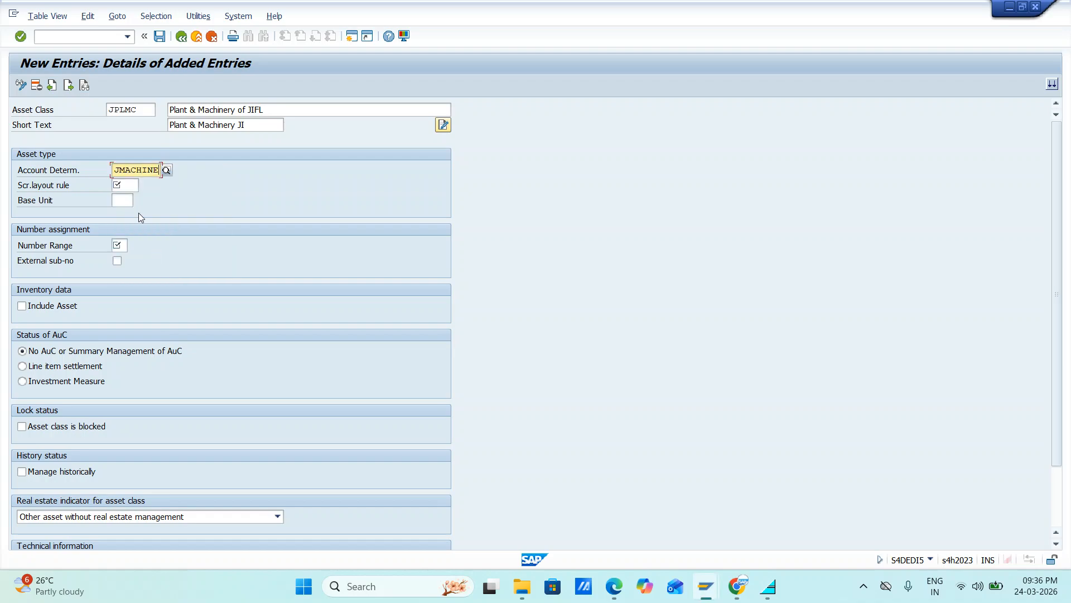
pyautogui.click(128, 187)
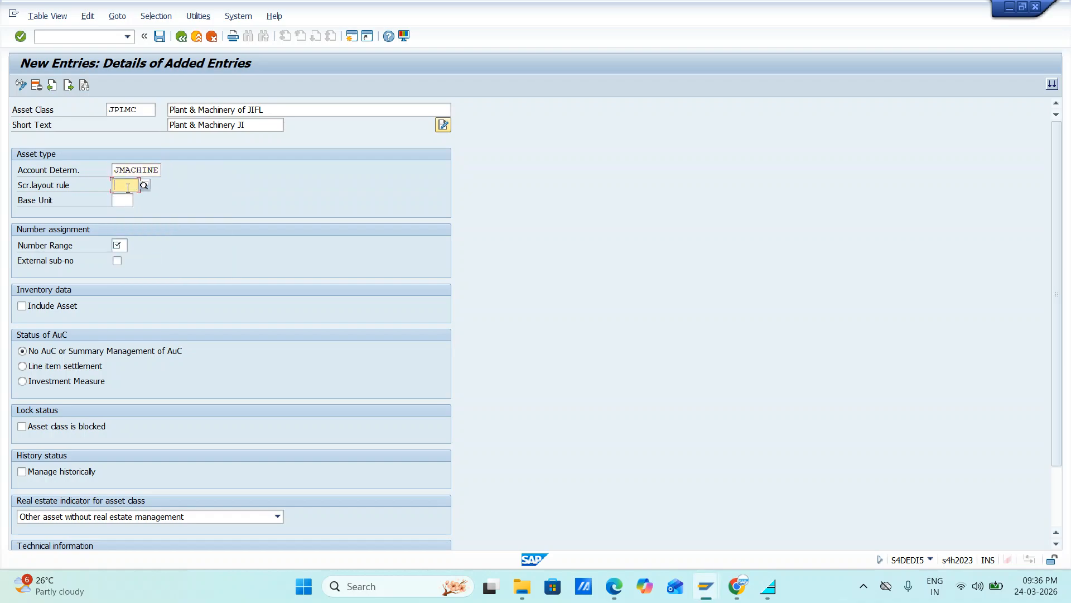
pyautogui.write('J')
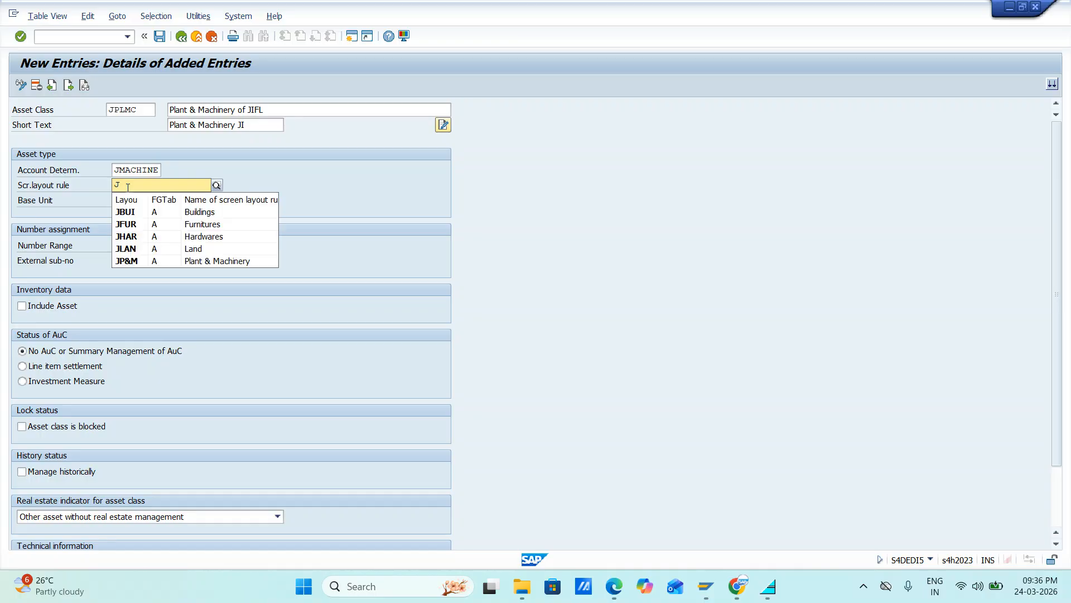
pyautogui.click(135, 261)
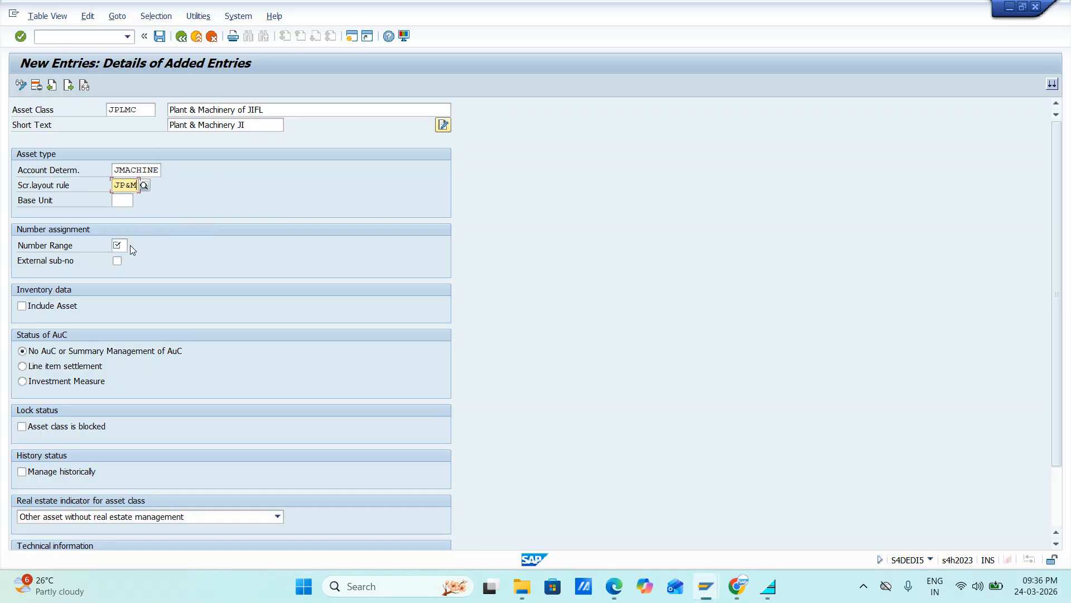
pyautogui.click(126, 250)
pyautogui.write('03')
pyautogui.click(160, 38)
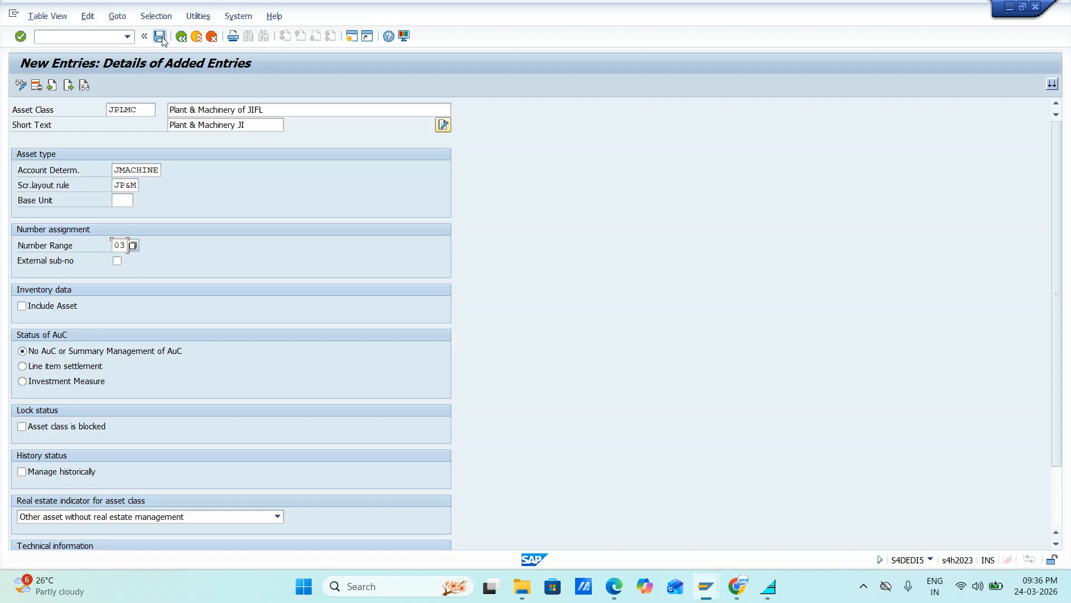
# Step: Go to a blank new entry and enter JBUILD as the asset class
pyautogui.click(68, 86)
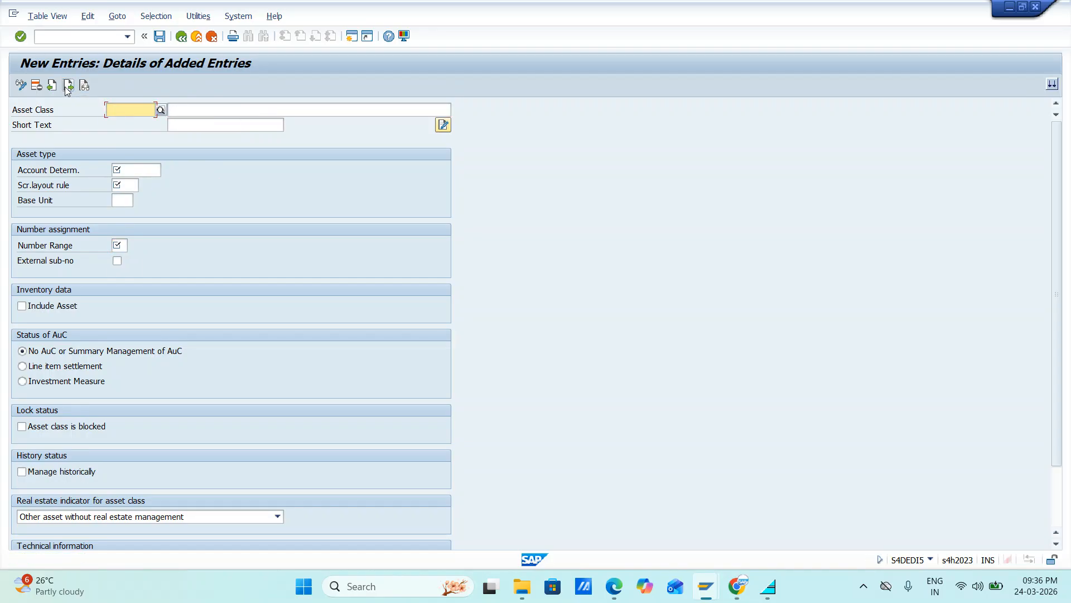
pyautogui.click(68, 87)
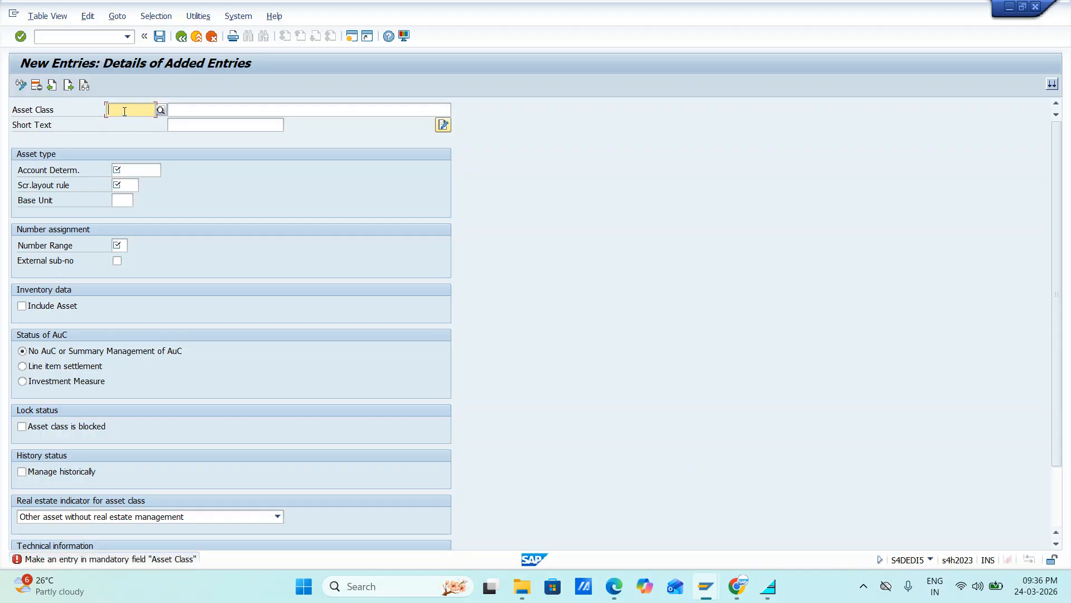
pyautogui.write('JBU')
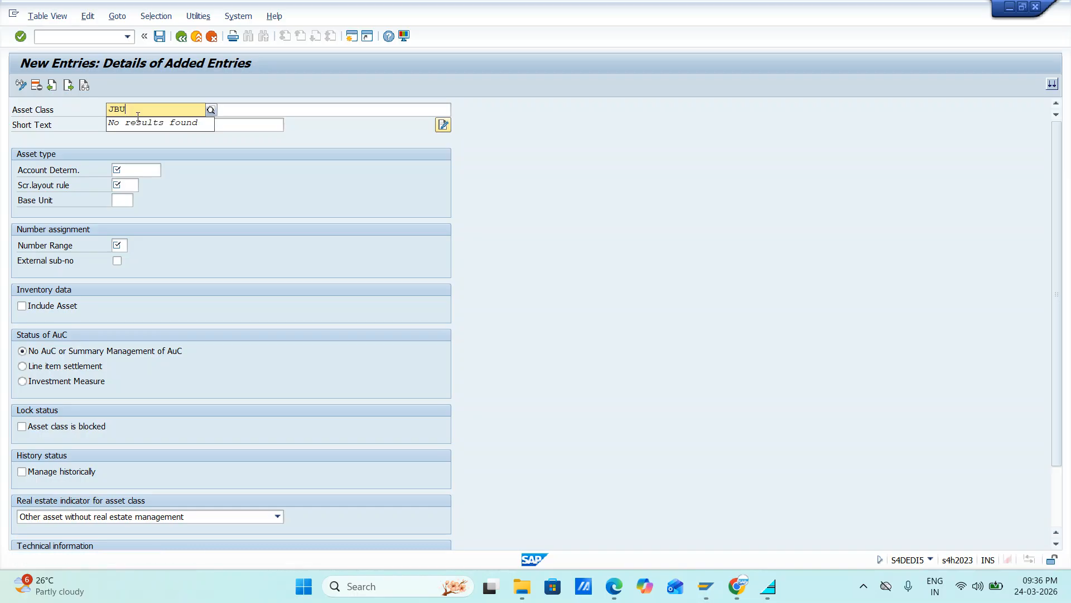
pyautogui.write('ILD')
pyautogui.press('Tab')
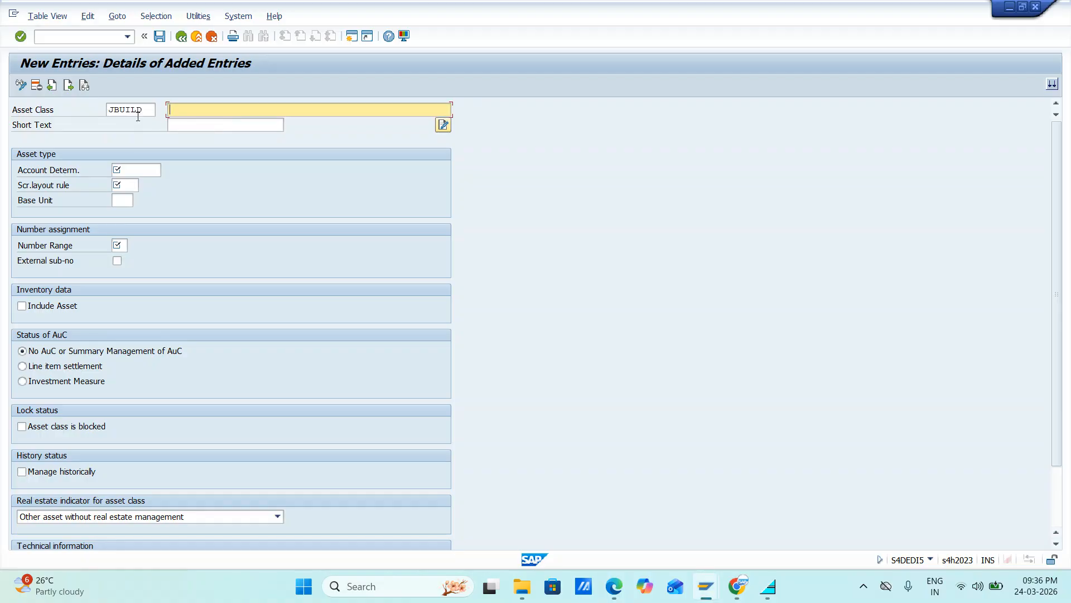
# Step: Set both the description and the short text of the asset class JBUILD to Buildings of JIFL
pyautogui.write('b')
pyautogui.press('BackSpace')
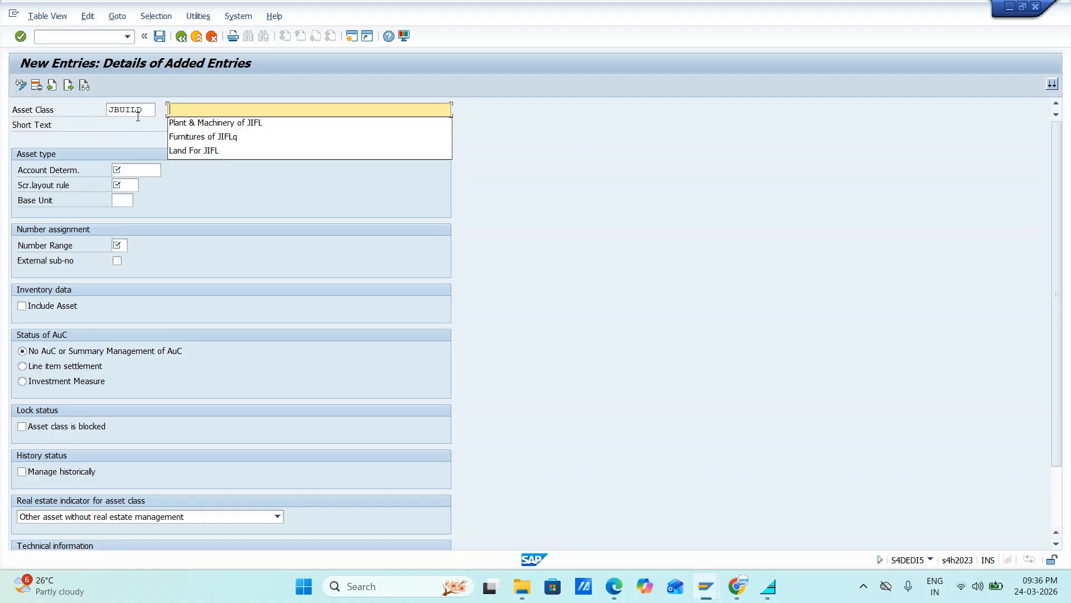
pyautogui.write('Bu')
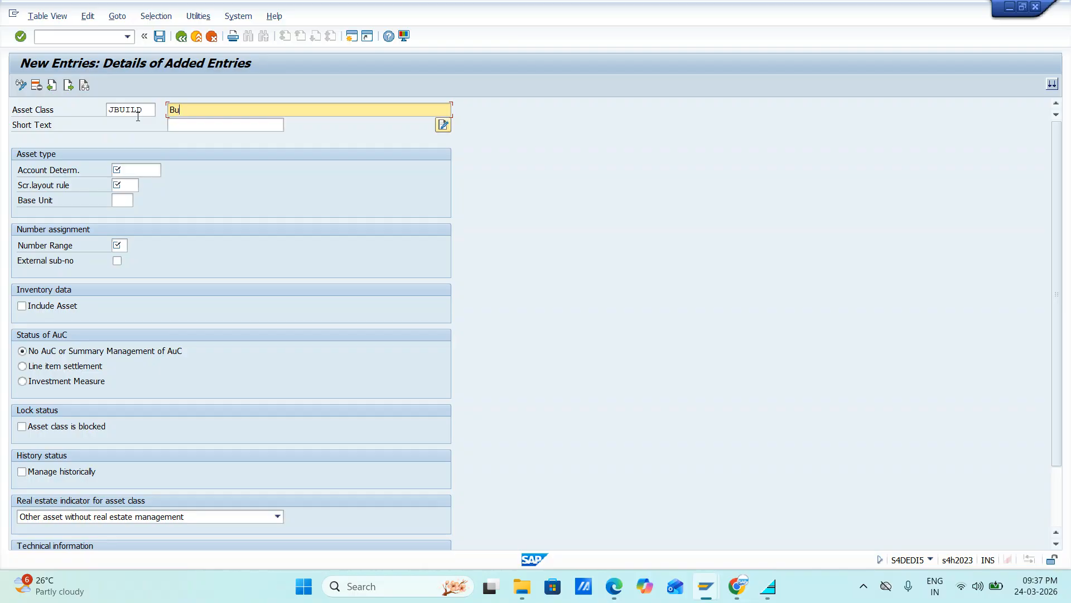
pyautogui.write('ildings of JIFL')
pyautogui.press('Tab')
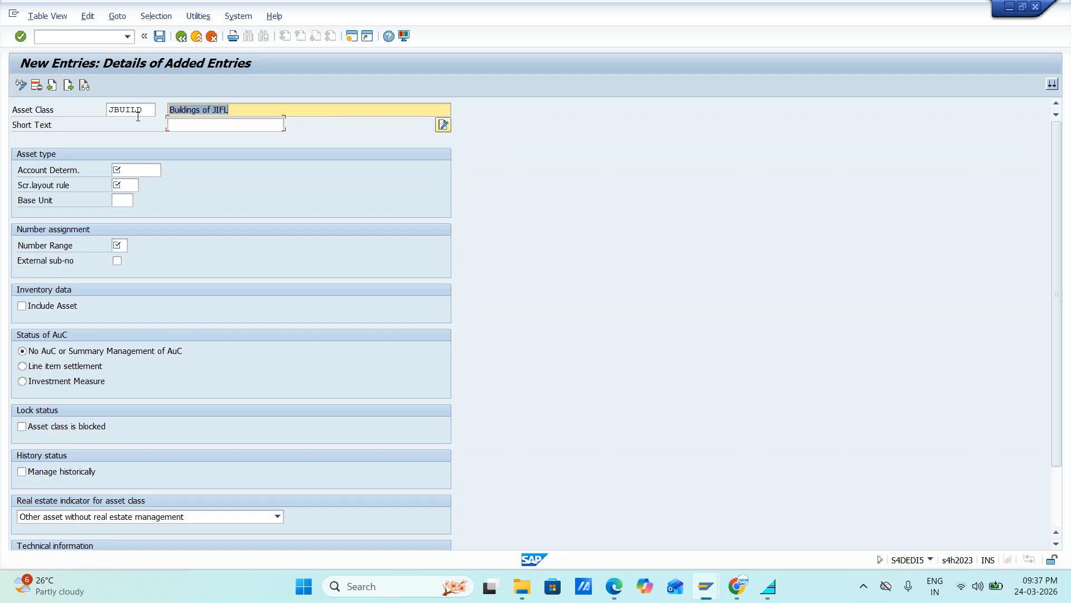
pyautogui.press('Tab')
pyautogui.write('Buildings of JIFL')
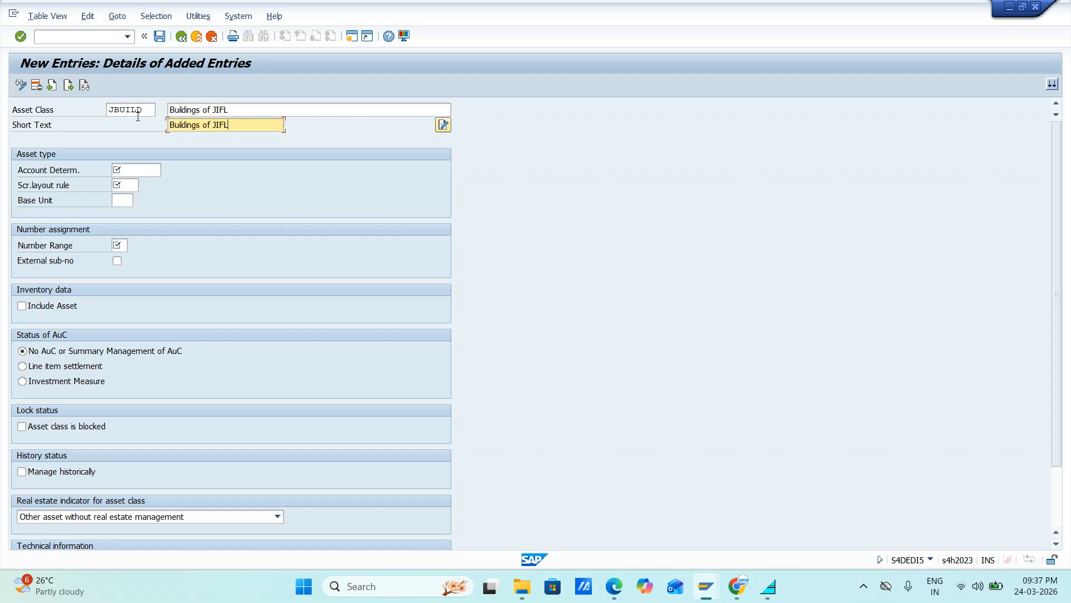
# Step: Assign account determination JBUILD, screen layout rule JBUI and number range 04 to the asset class JBUILD, and accept the entry
pyautogui.press('Tab')
pyautogui.press('Tab')
pyautogui.write('j')
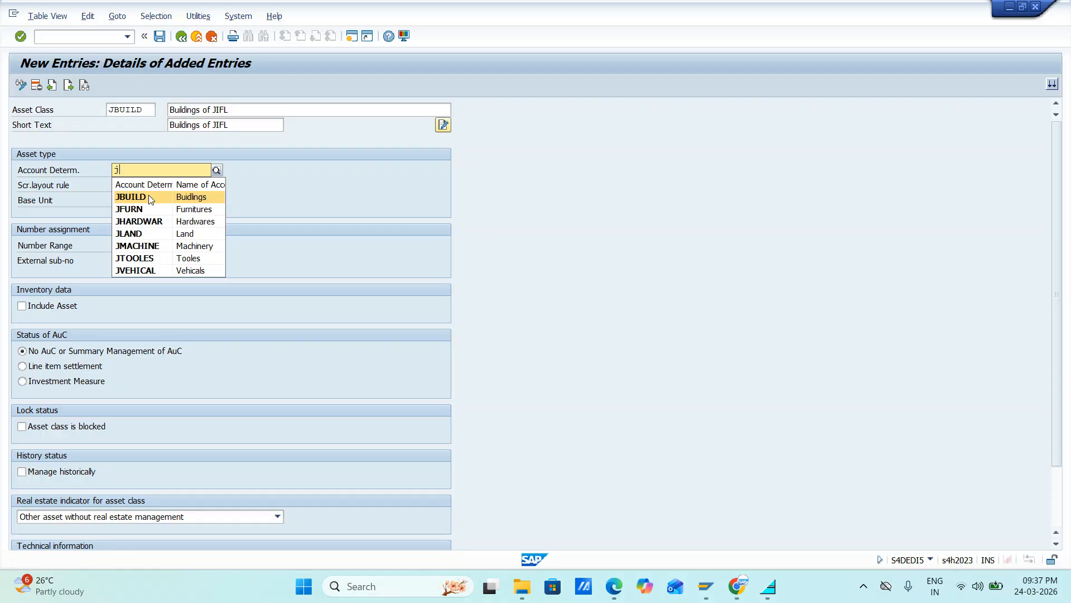
pyautogui.click(148, 197)
pyautogui.click(133, 185)
pyautogui.write('j')
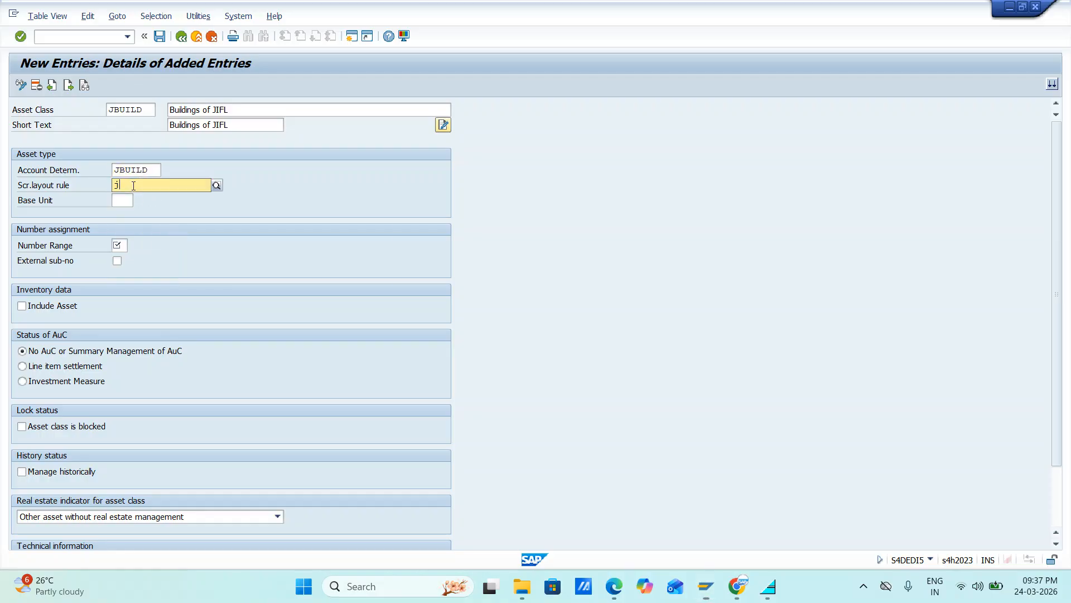
pyautogui.write('b')
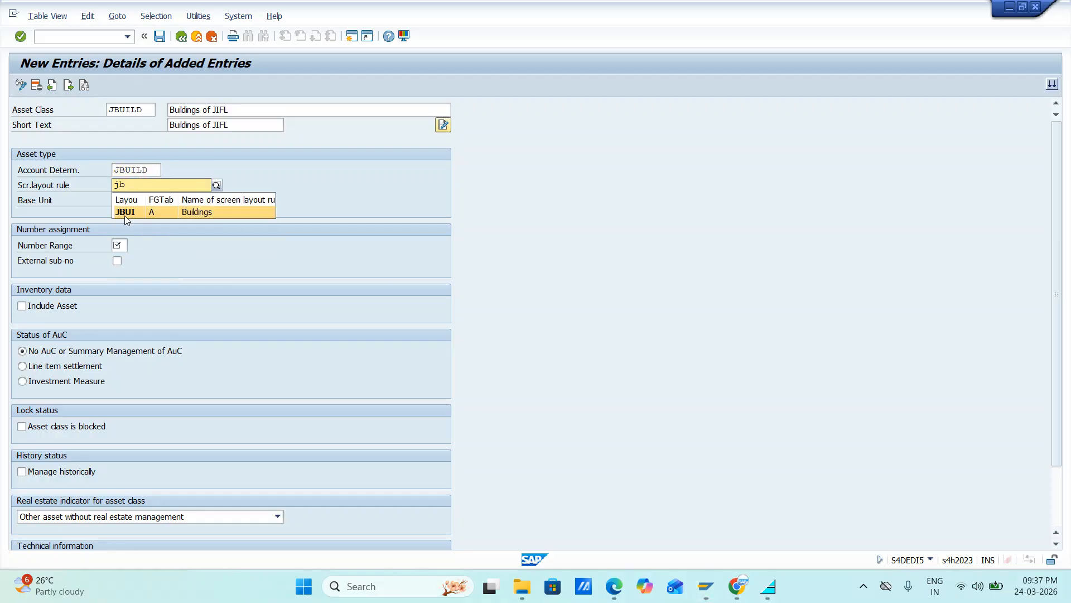
pyautogui.click(125, 216)
pyautogui.click(125, 244)
pyautogui.write('0')
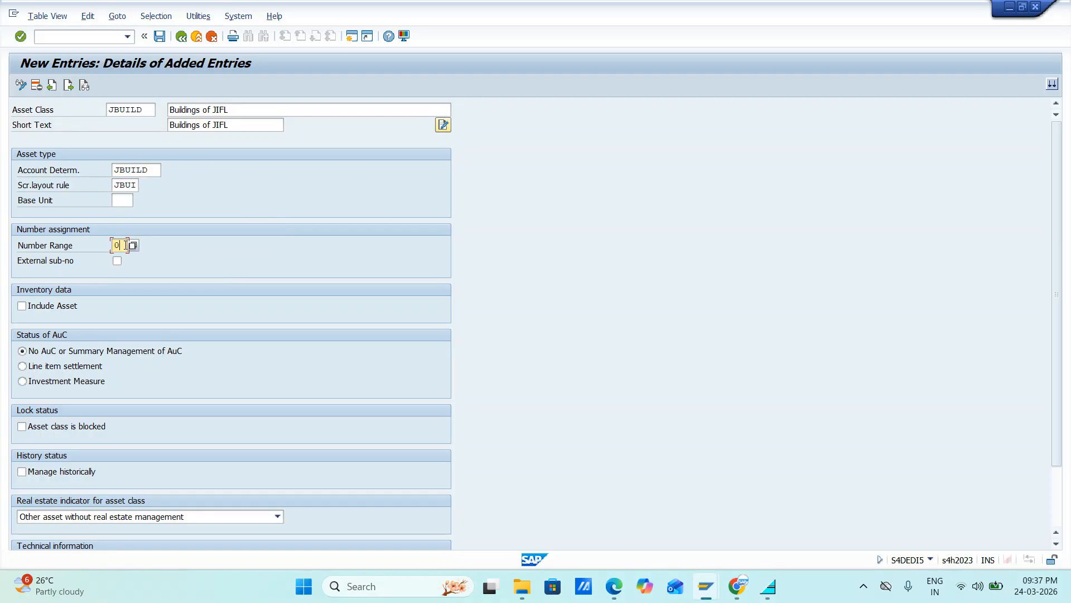
pyautogui.press('Return')
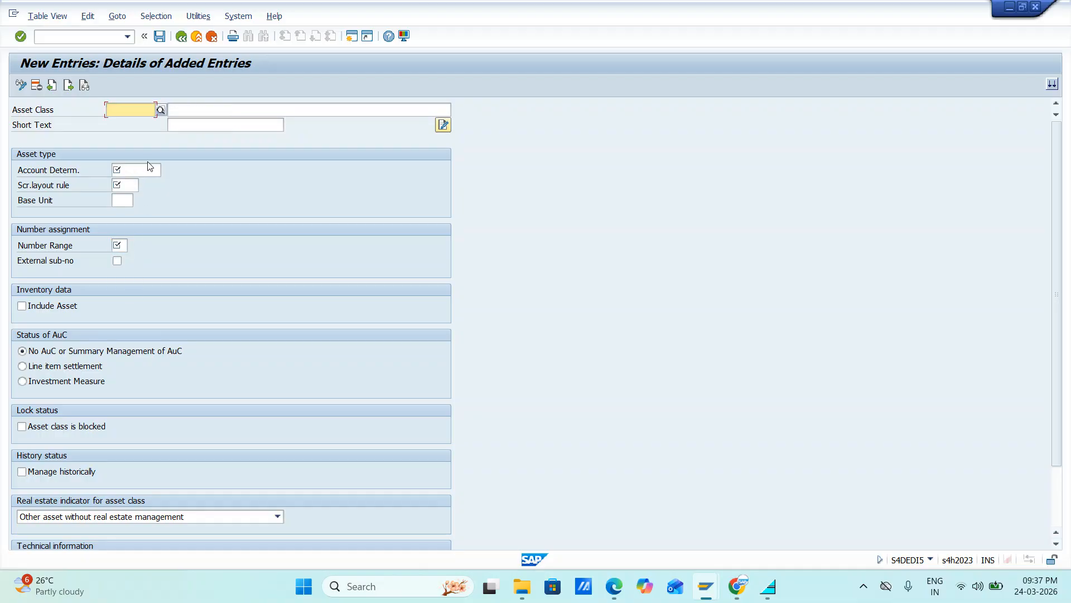
# Step: Enter JBUILD again as the asset class of the blank entry, with Buildings of JIFL as description and short text
pyautogui.click(139, 110)
pyautogui.press('Tab')
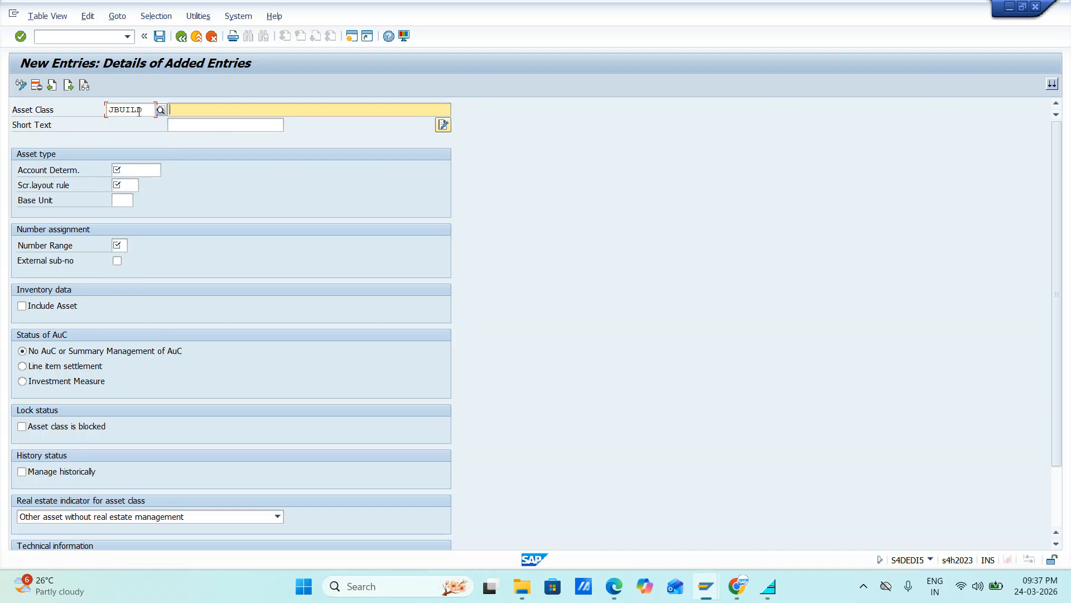
pyautogui.press('Down')
pyautogui.press('Down')
pyautogui.press('Tab')
pyautogui.press('Down')
pyautogui.press('Down')
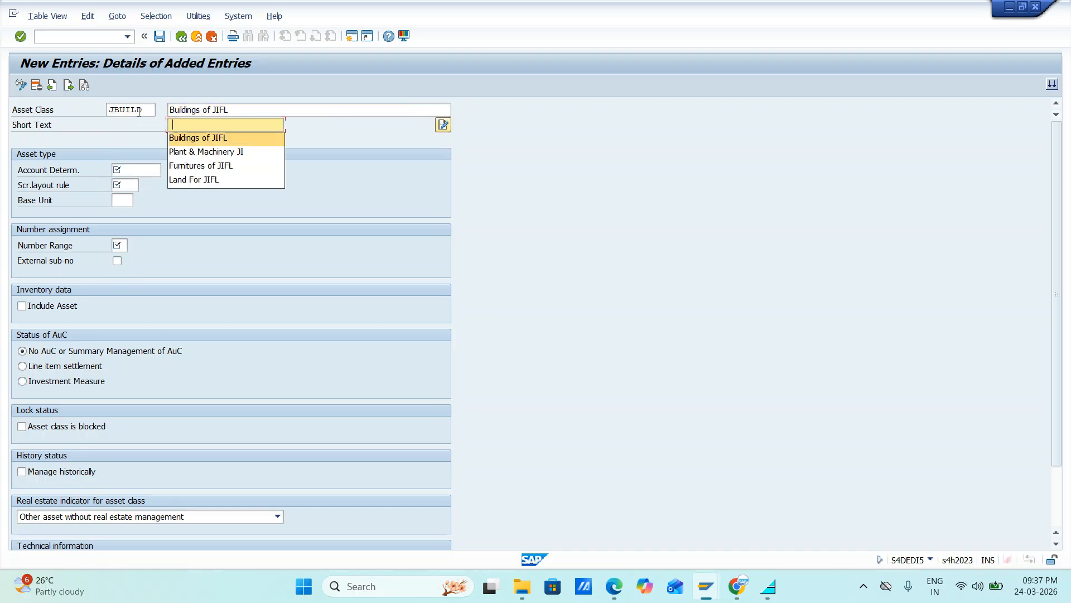
pyautogui.press('Tab')
# Step: Assign account determination JBUILD, layout rule JBUI and number range 04 to the repeated JBUILD entry, and try to save it
pyautogui.press('Down')
pyautogui.press('Down')
pyautogui.press('Tab')
pyautogui.press('Down')
pyautogui.press('Down')
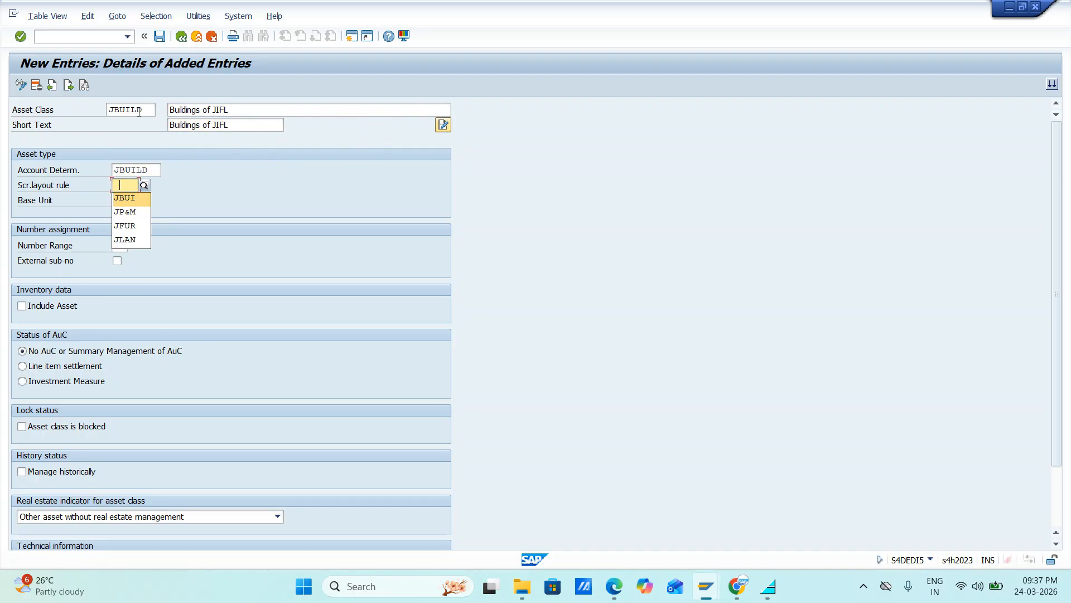
pyautogui.press('Tab')
pyautogui.press('Down')
pyautogui.press('Down')
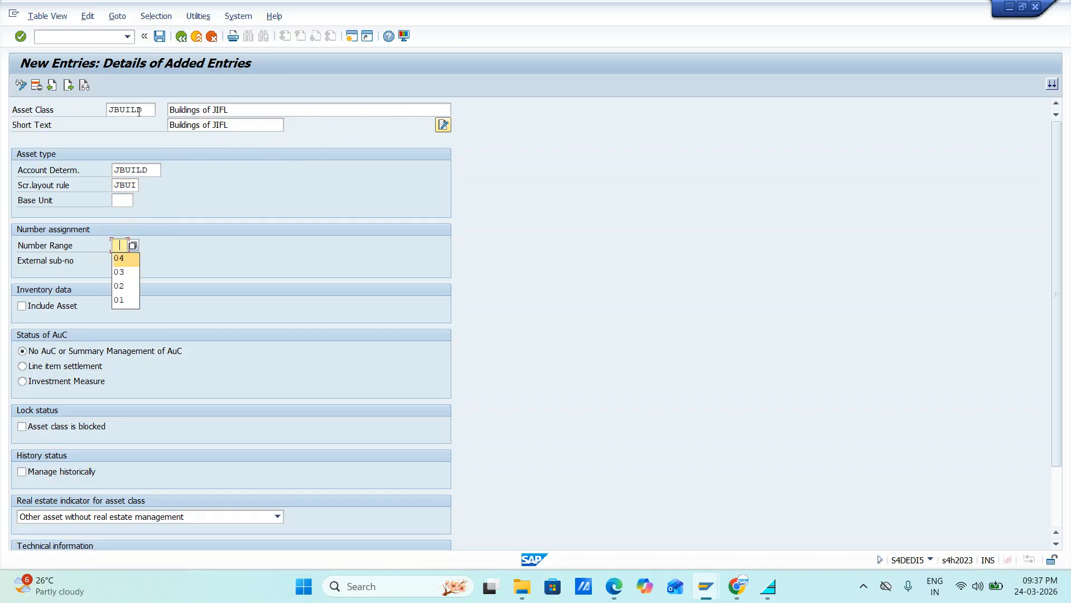
pyautogui.press('Return')
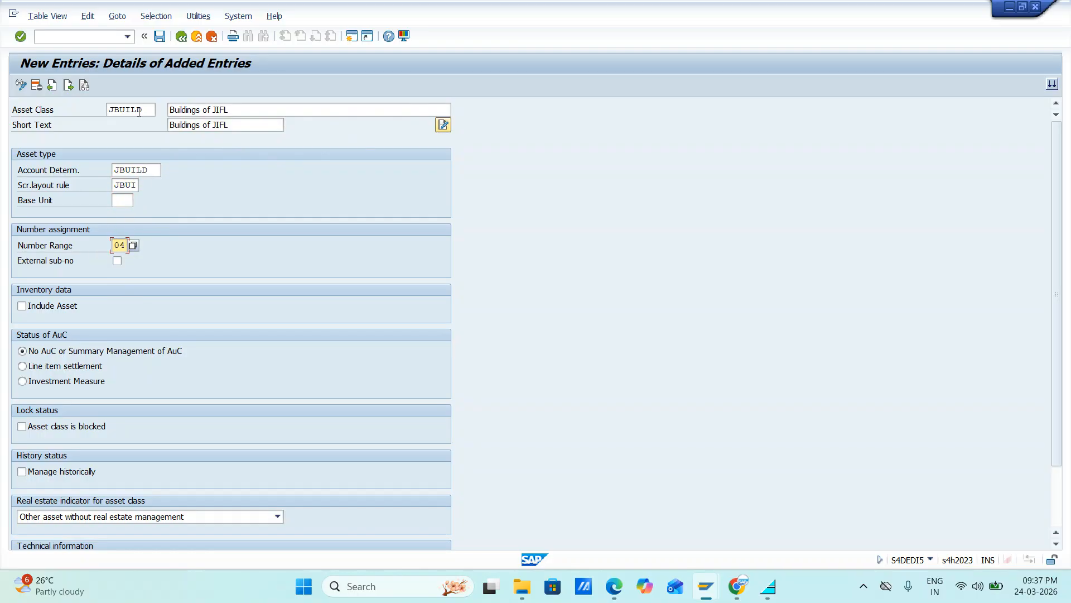
pyautogui.click(159, 36)
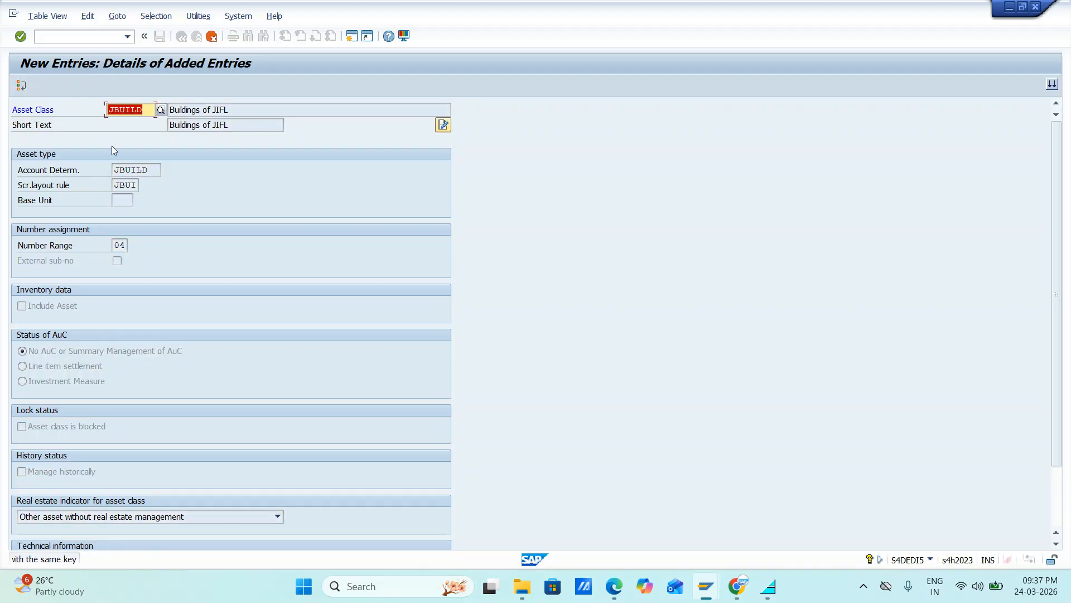
# Step: Replace the duplicate asset class key with JHARD
pyautogui.click(147, 109)
pyautogui.press('BackSpace')
pyautogui.press('BackSpace')
pyautogui.press('BackSpace')
pyautogui.press('BackSpace')
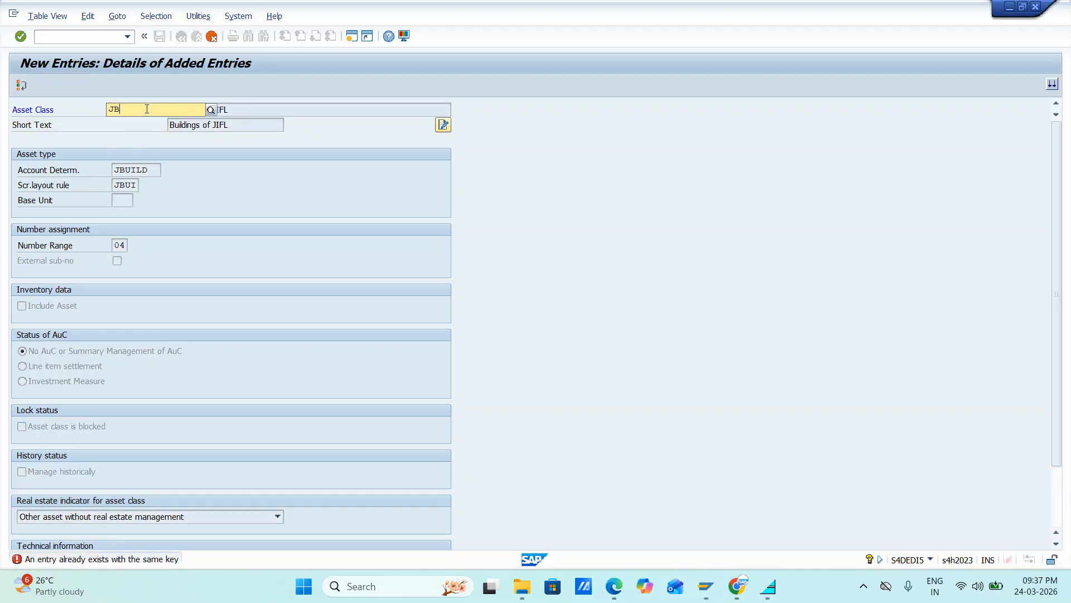
pyautogui.press('BackSpace')
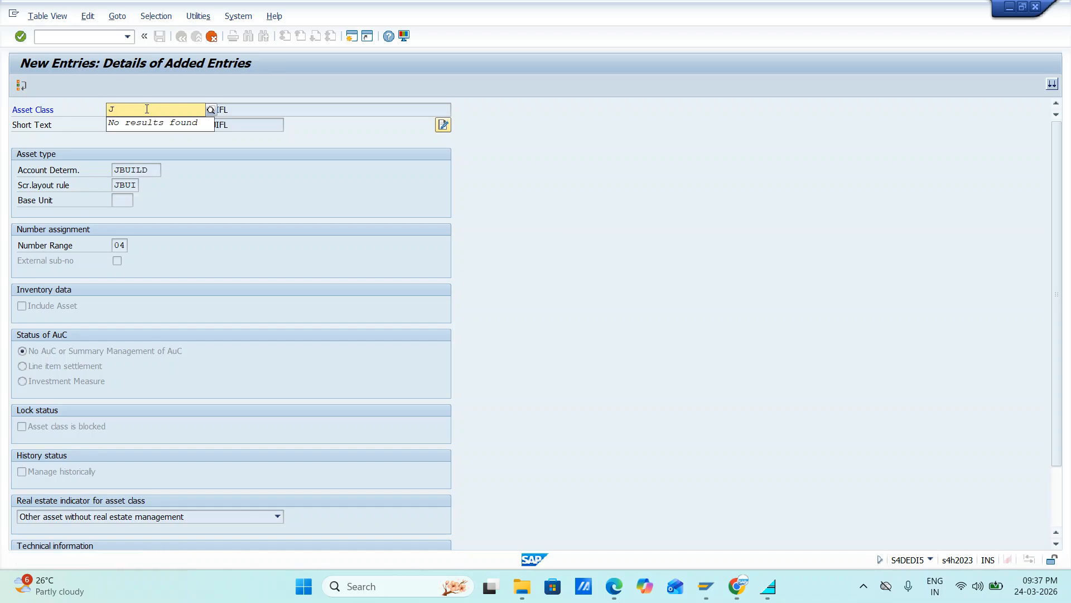
pyautogui.write('HARD')
pyautogui.press('Return')
# Step: Change the description of the asset class JHARD to Buildings of Hardwares
pyautogui.click(233, 117)
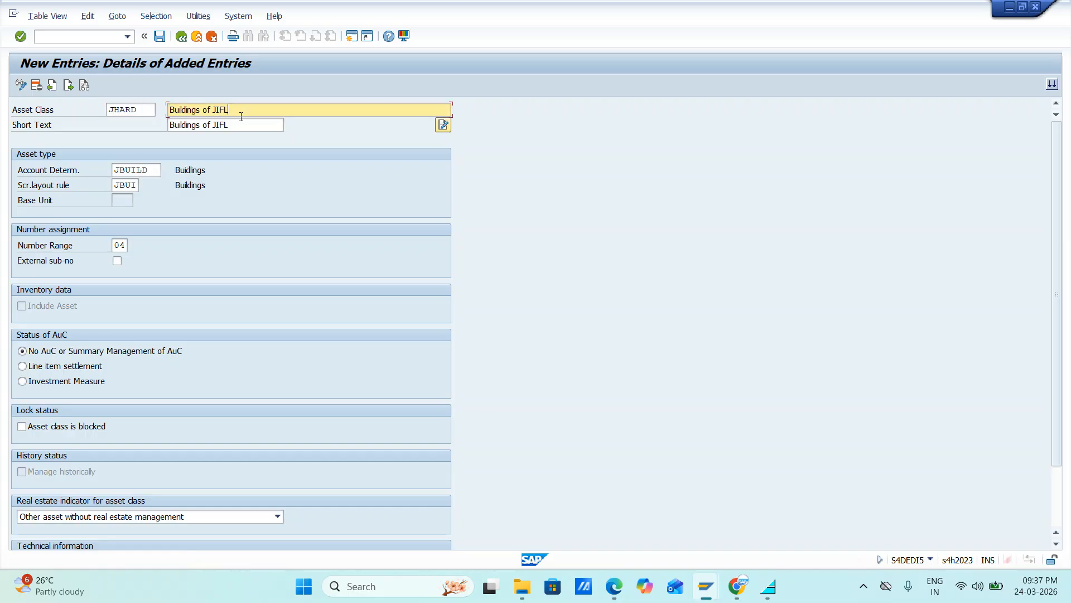
pyautogui.press('BackSpace')
pyautogui.press('BackSpace')
pyautogui.press('BackSpace')
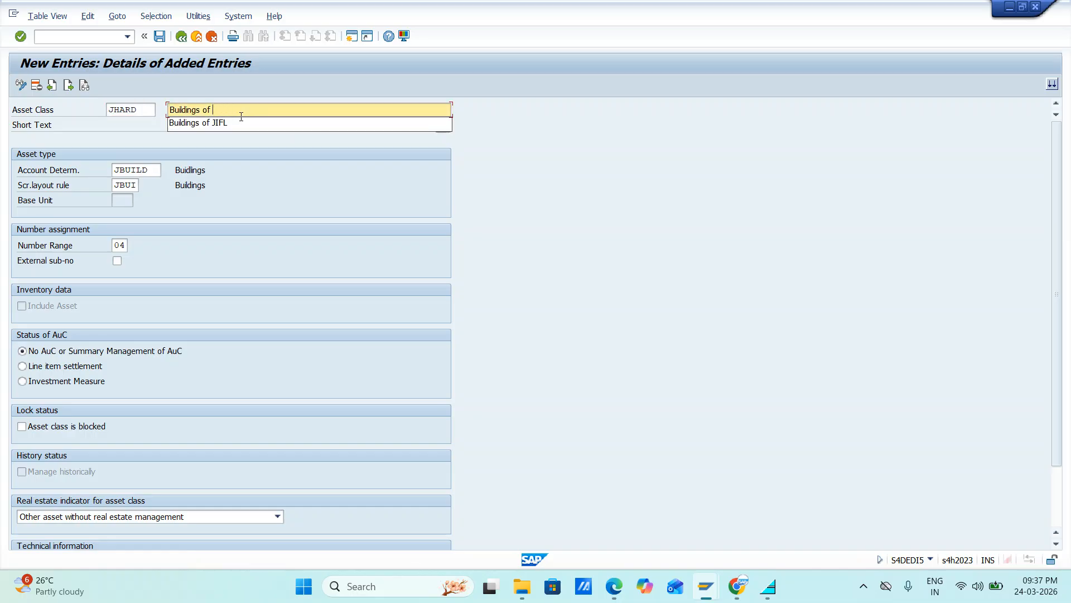
pyautogui.write('H')
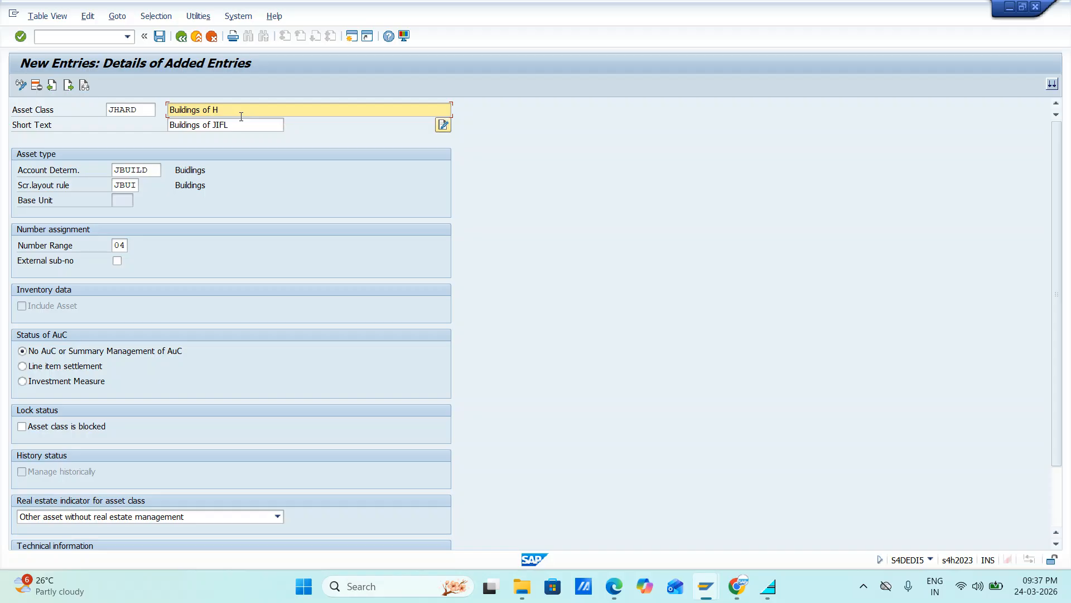
pyautogui.write('ardwares')
# Step: Copy the JHARD description into the short text so that it reads Buildings of Hardwar
pyautogui.hotkey('ctrl', 'a')
pyautogui.hotkey('ctrl', 'c')
pyautogui.press('Tab')
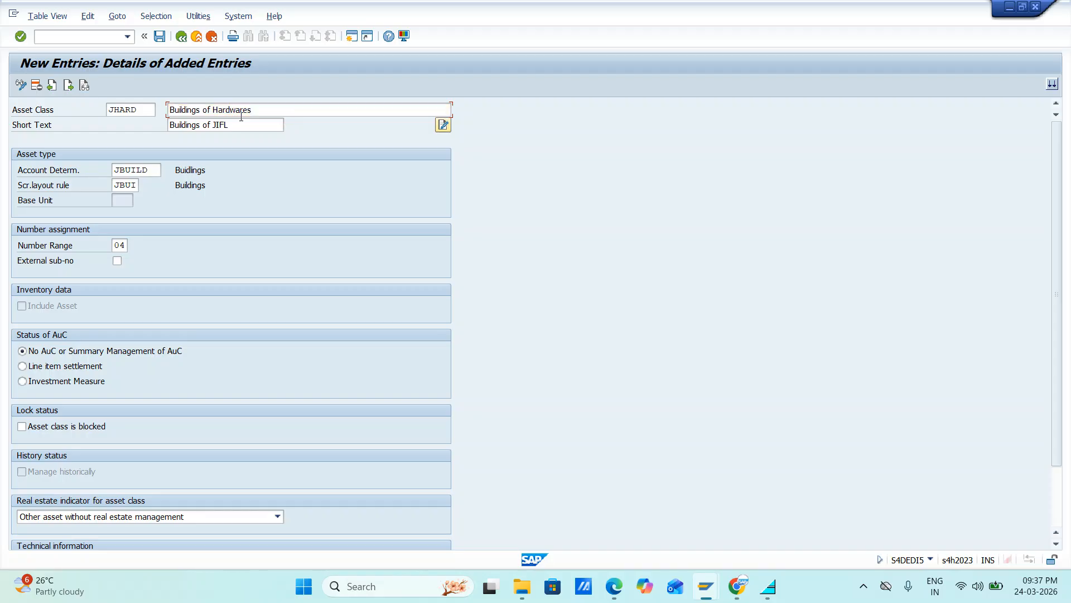
pyautogui.hotkey('ctrl', 'v')
pyautogui.press('Tab')
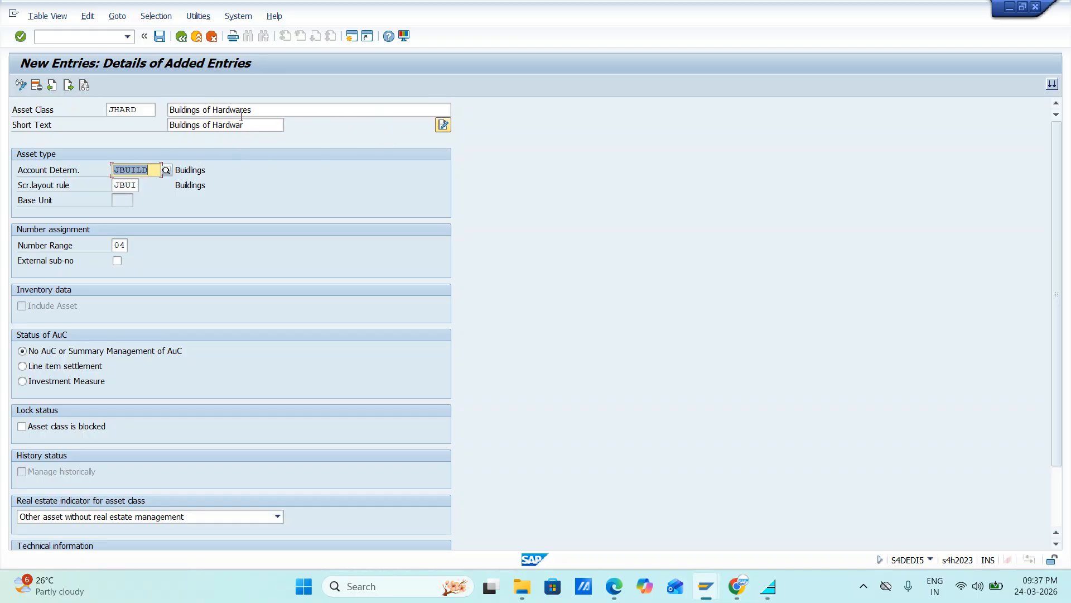
# Step: Assign account determination JHARDWAR and screen layout rule JHAR to the asset class JHARD
pyautogui.press('BackSpace')
pyautogui.write('jh')
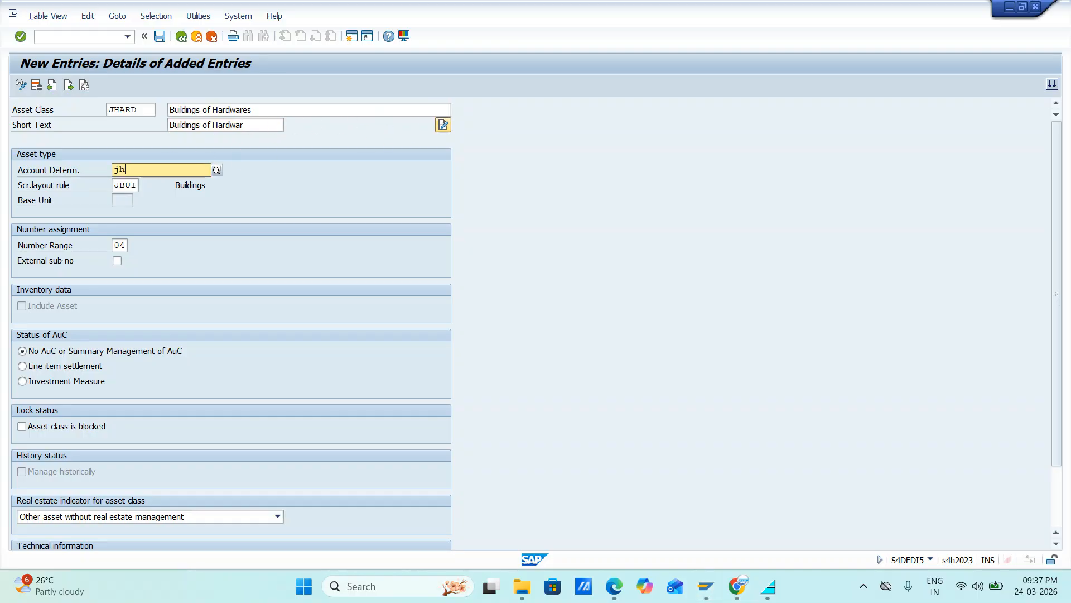
pyautogui.press('Return')
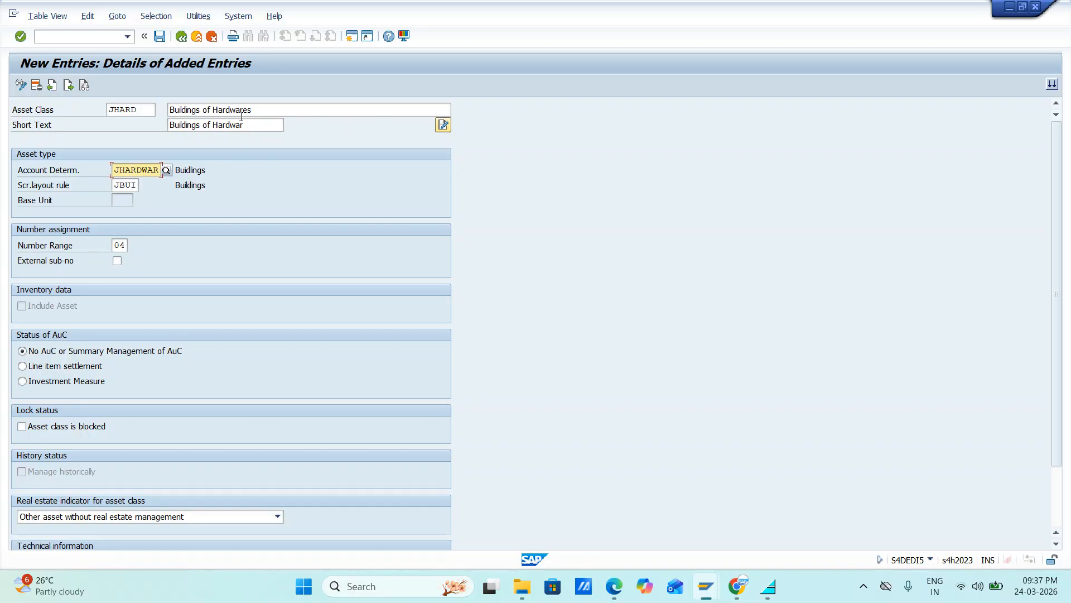
pyautogui.press('Tab')
pyautogui.write('jh')
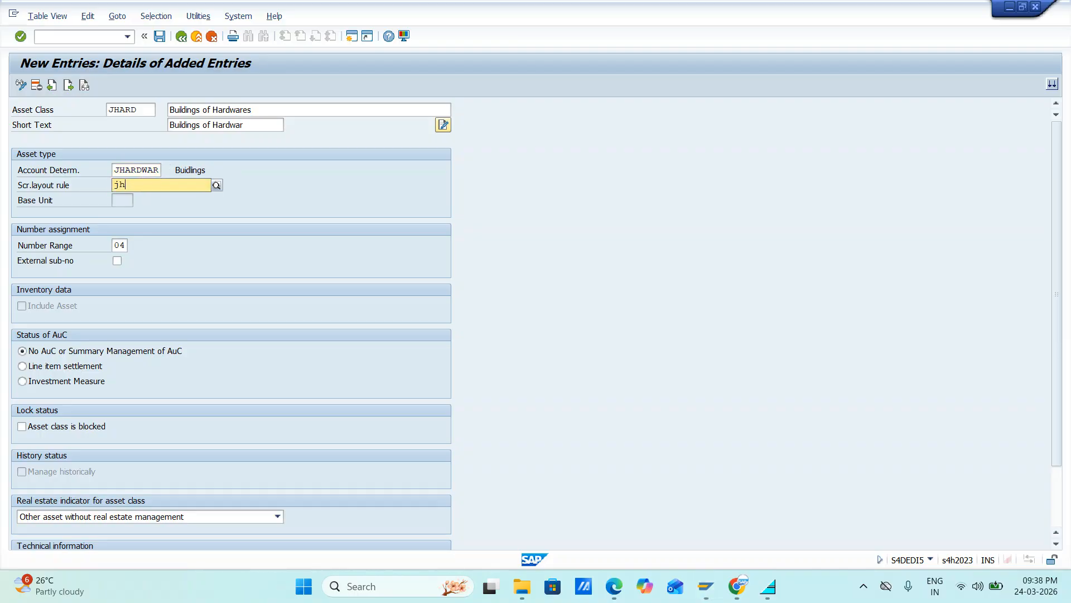
pyautogui.press('Return')
pyautogui.press('Tab')
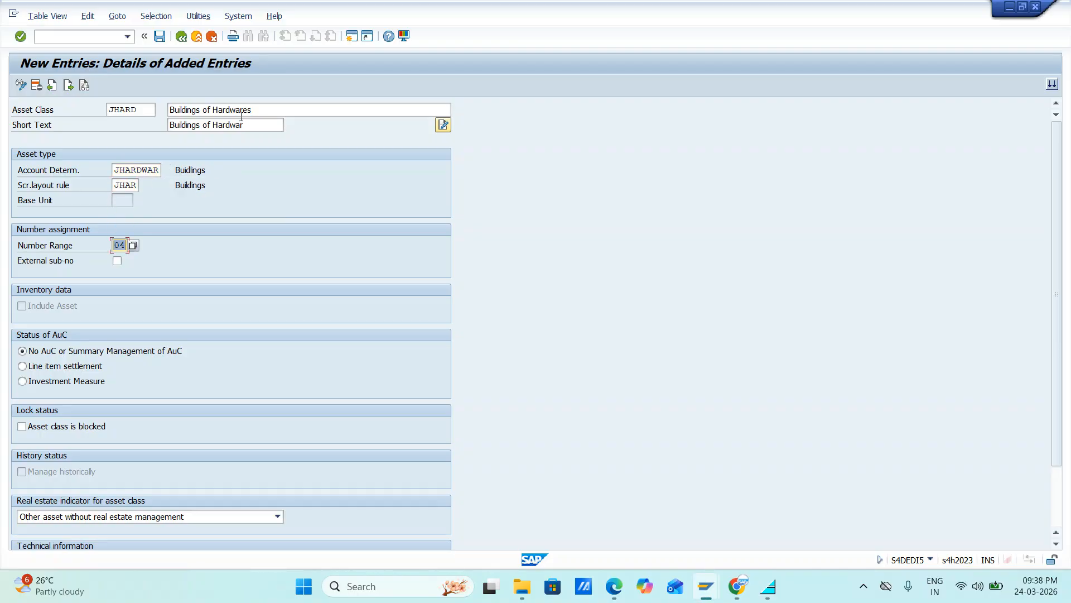
# Step: Set the number range of the asset class JHARD to 05 and save the new entries
pyautogui.write('05')
pyautogui.press('Return')
pyautogui.press('Return')
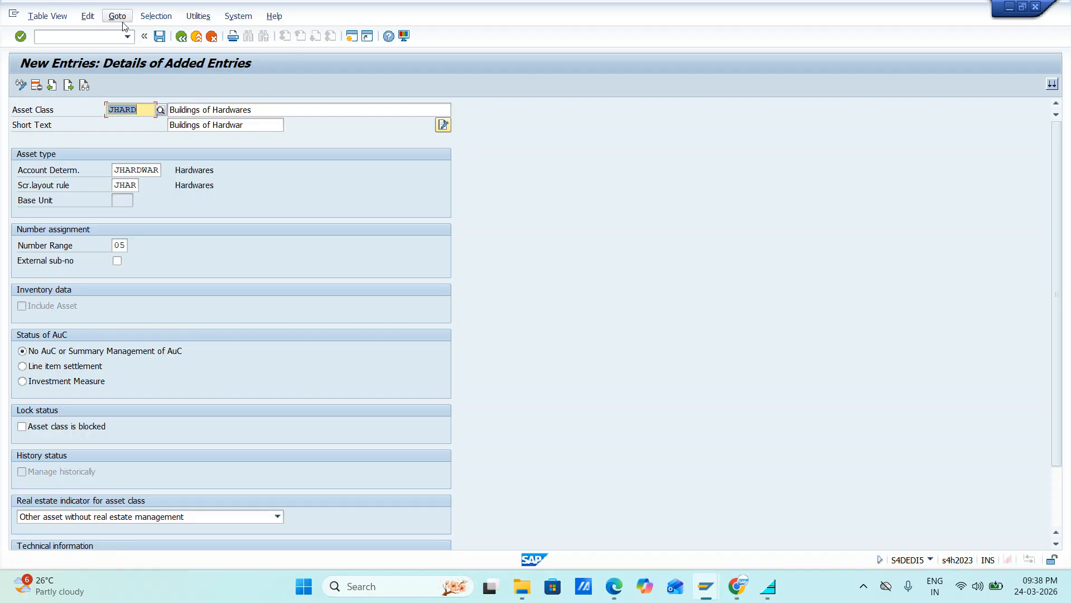
pyautogui.click(160, 37)
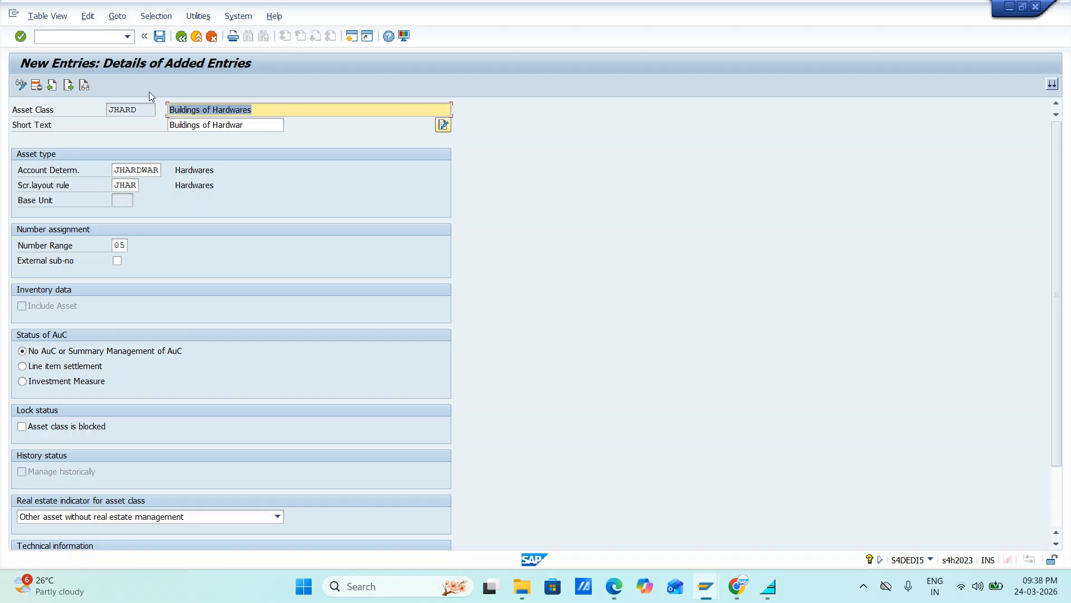
# Step: Start a new asset class entry with the key JVEHICAL
pyautogui.click(68, 85)
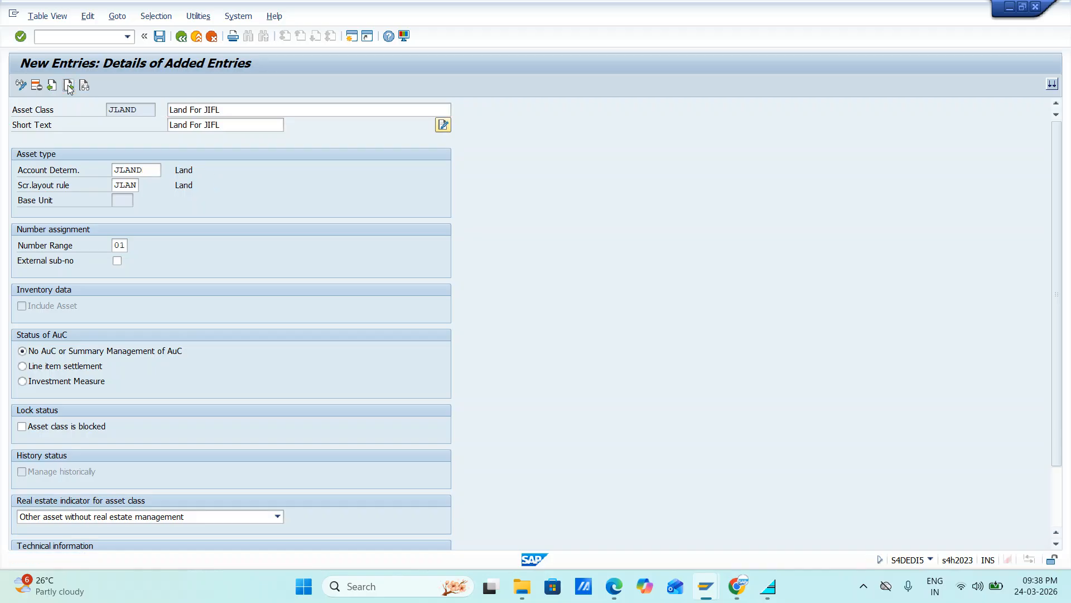
pyautogui.click(68, 85)
pyautogui.click(68, 85)
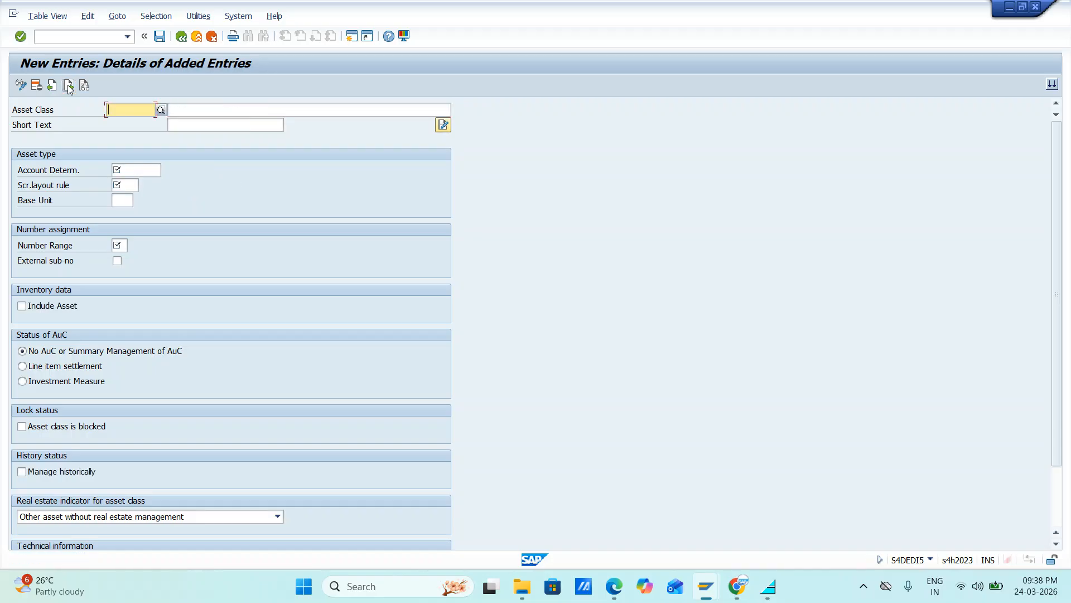
pyautogui.write('J')
pyautogui.press('BackSpace')
pyautogui.write('J')
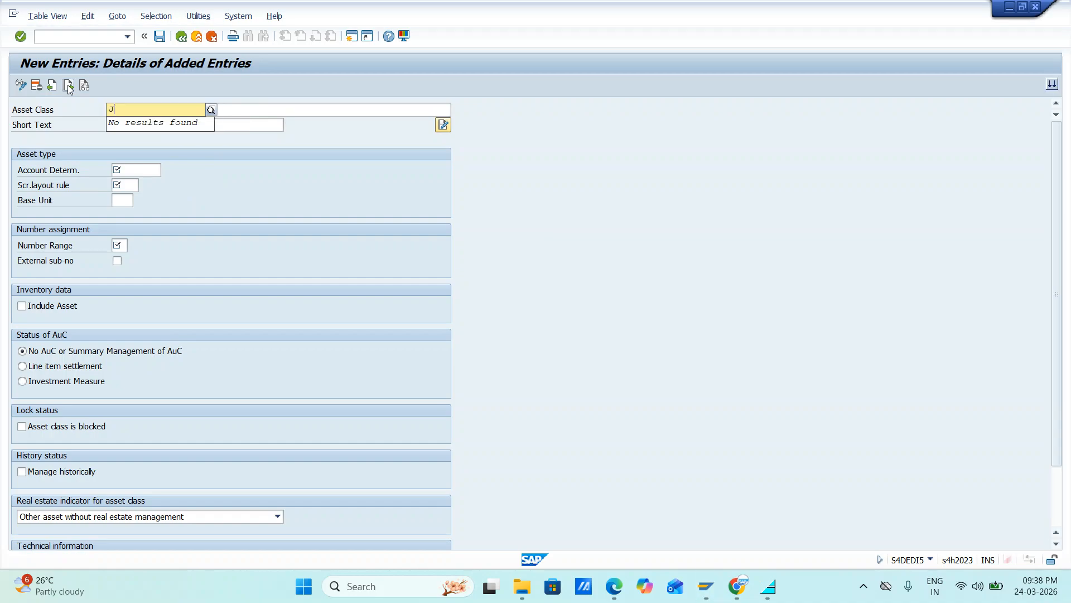
pyautogui.write('VEHICA')
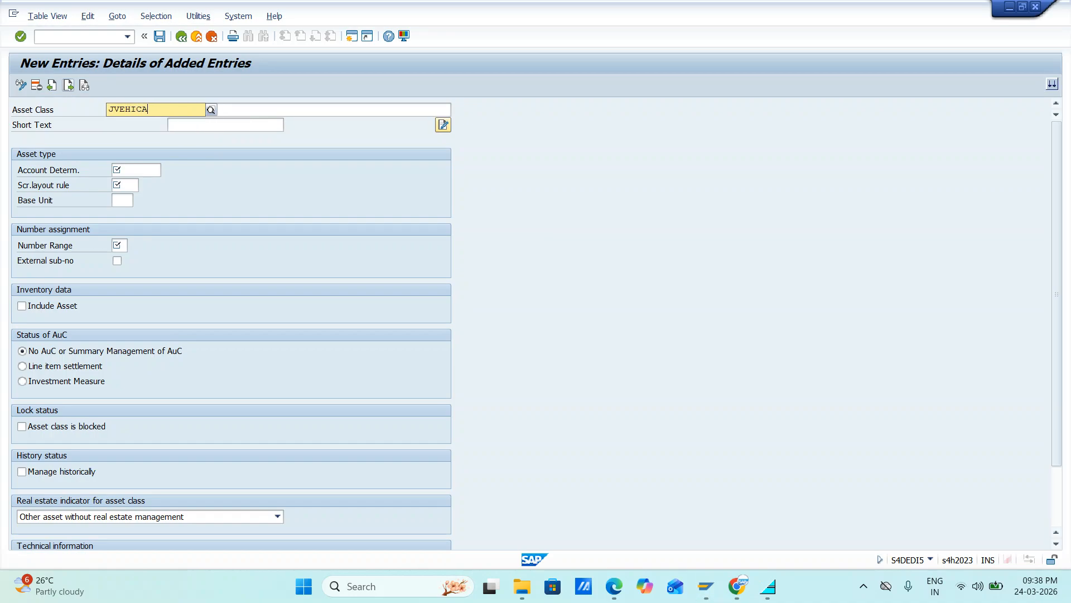
pyautogui.write('L')
pyautogui.press('Tab')
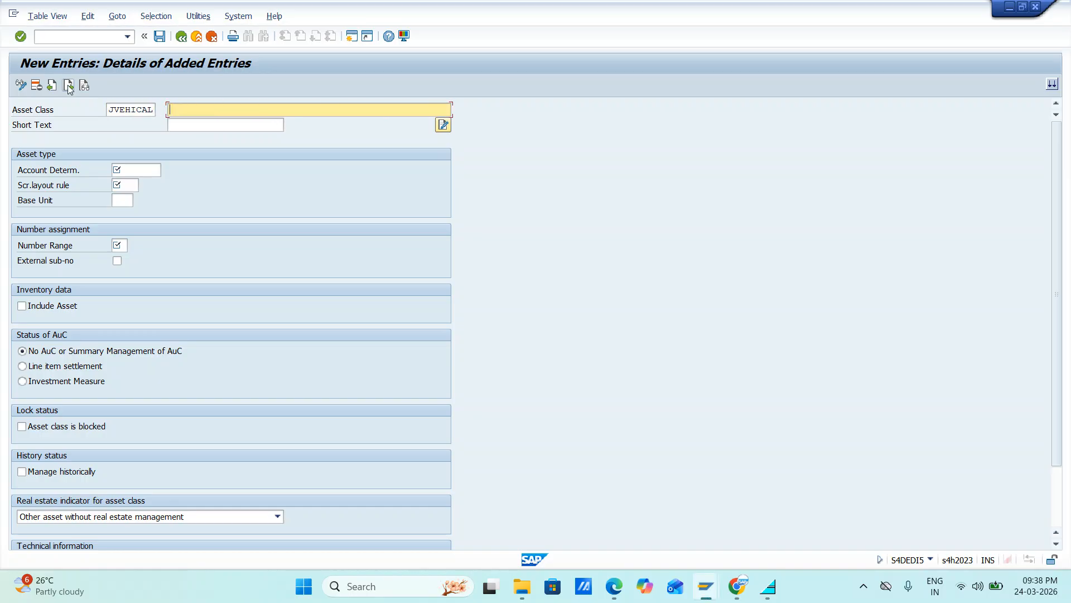
# Step: Enter Vehicals of JIFL as the asset class description and copy it into the short text
pyautogui.write('Vehicals of JIFL')
pyautogui.hotkey('ctrl', 'a')
pyautogui.hotkey('ctrl', 'c')
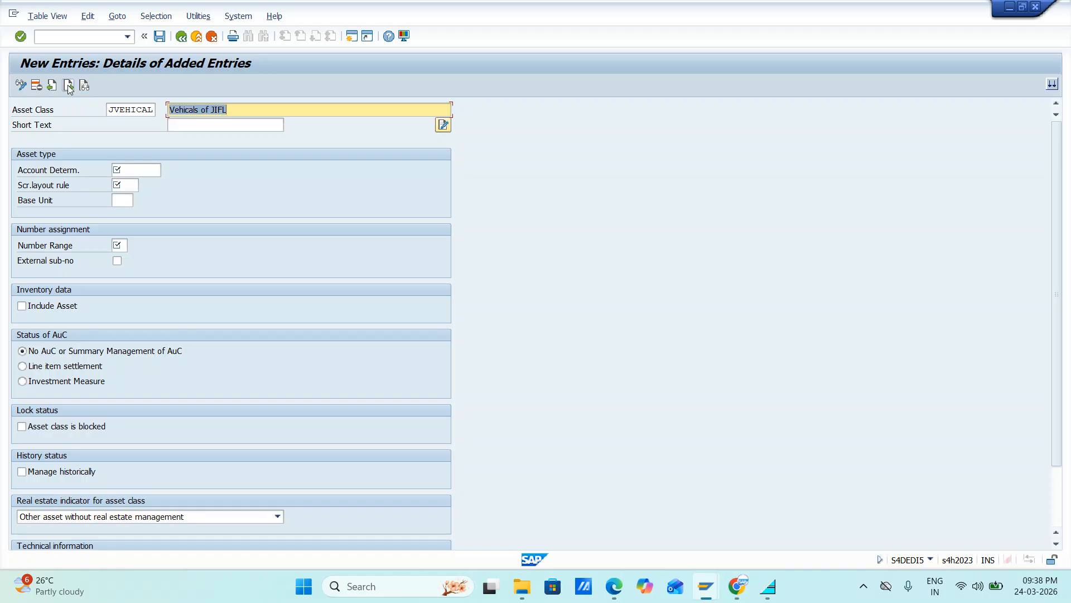
pyautogui.press('Tab')
pyautogui.hotkey('ctrl', 'v')
pyautogui.press('Tab')
pyautogui.press('Tab')
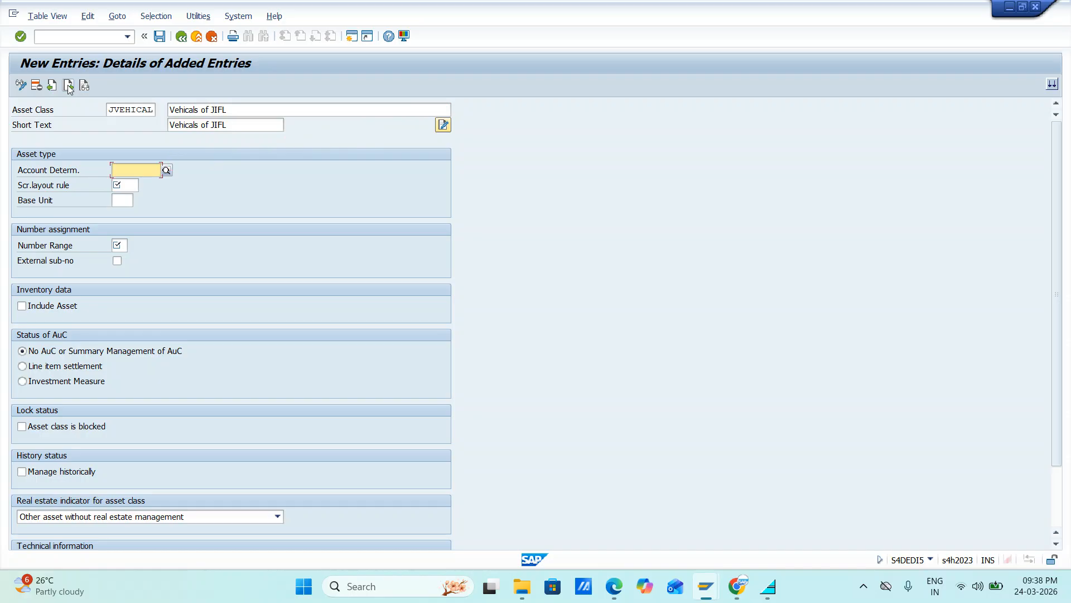
# Step: Assign account determination JVEHICAL to the asset class JVEHICAL
pyautogui.write('jv')
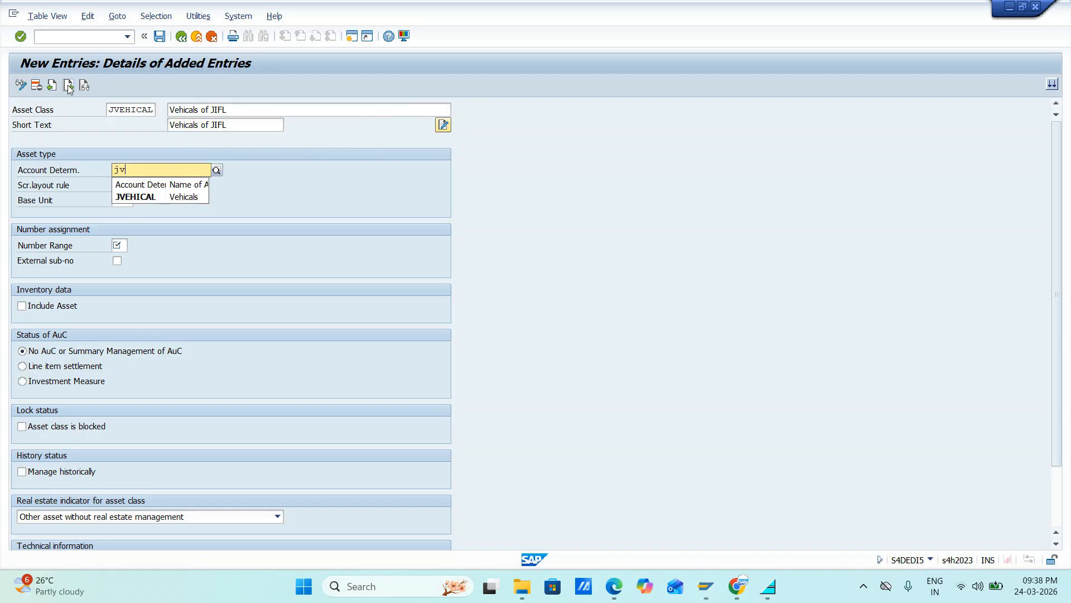
pyautogui.press('Down')
pyautogui.press('Return')
pyautogui.press('Tab')
pyautogui.write('jv')
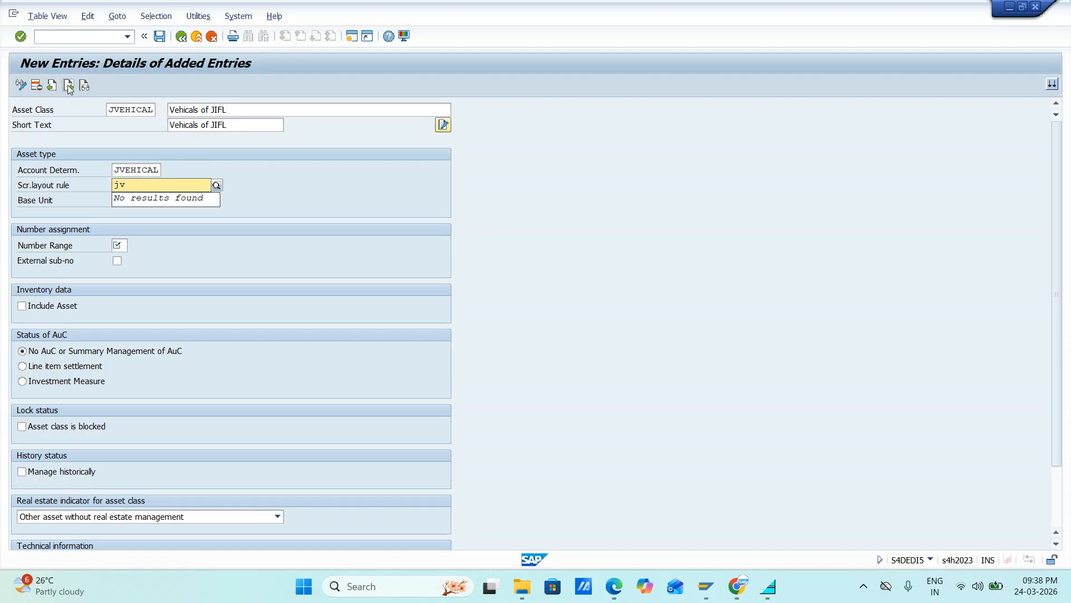
pyautogui.press('BackSpace')
pyautogui.press('BackSpace')
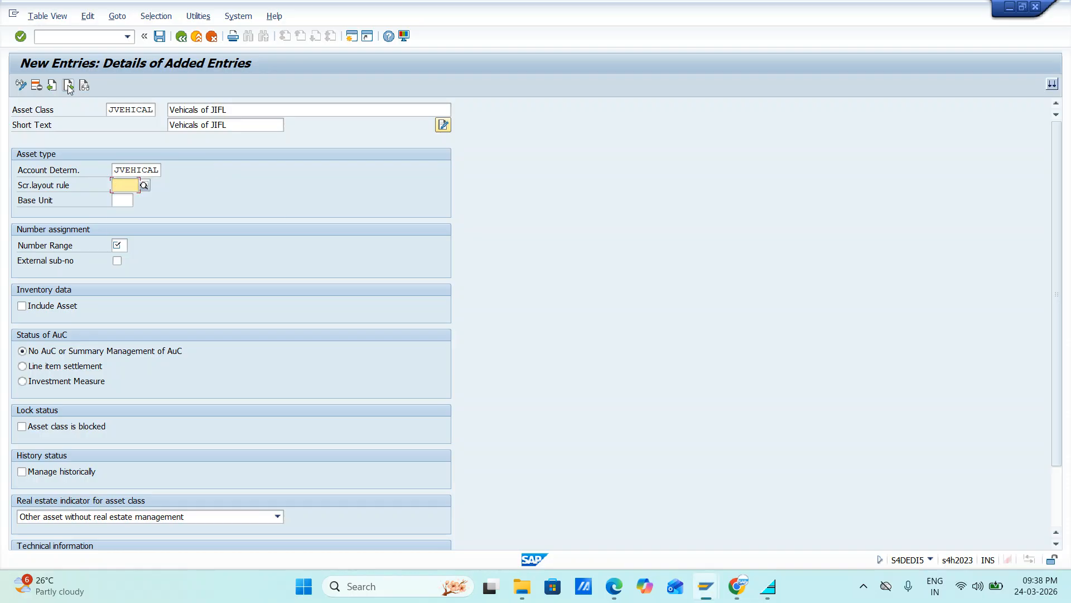
pyautogui.click(121, 245)
pyautogui.click(127, 186)
pyautogui.hotkey('alt', 'Tab')
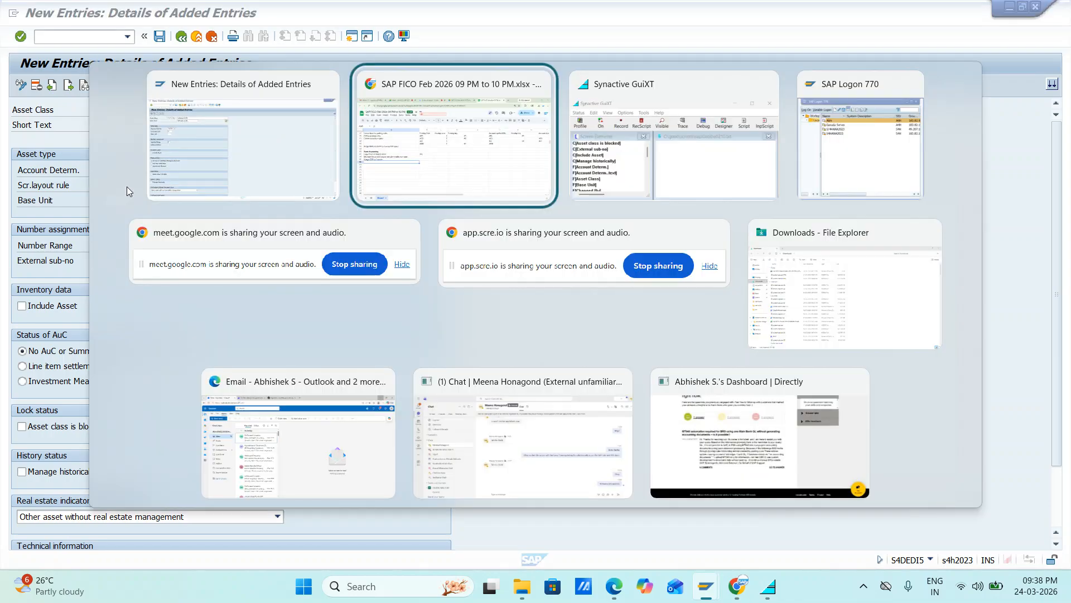
pyautogui.hotkey('alt', 'shift', 'Tab')
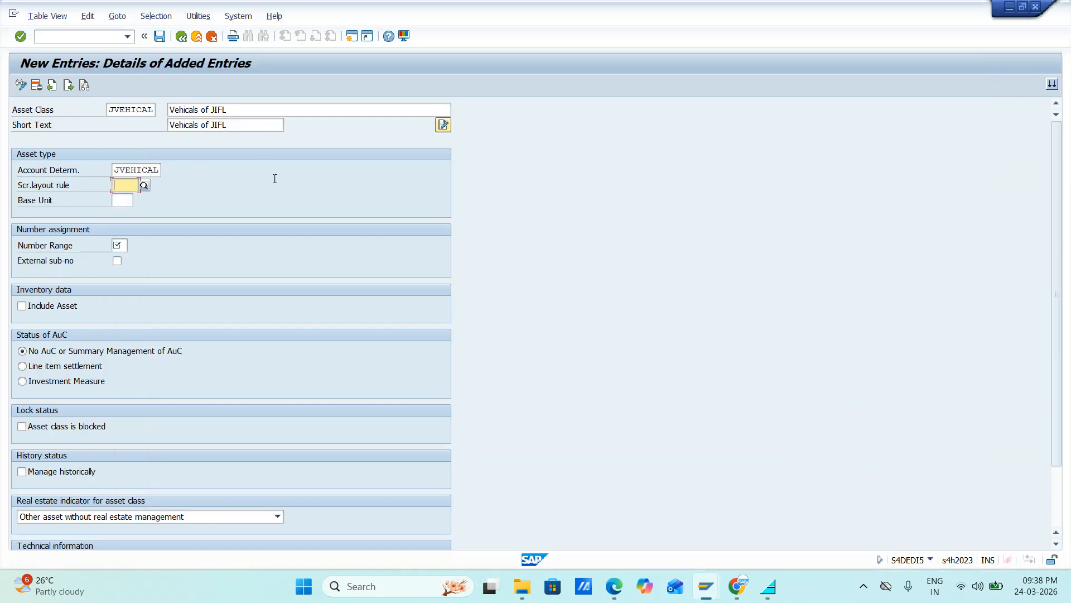
# Step: Open a new SAP session and display the Customizing Implementation Guide with transaction simg
pyautogui.click(353, 36)
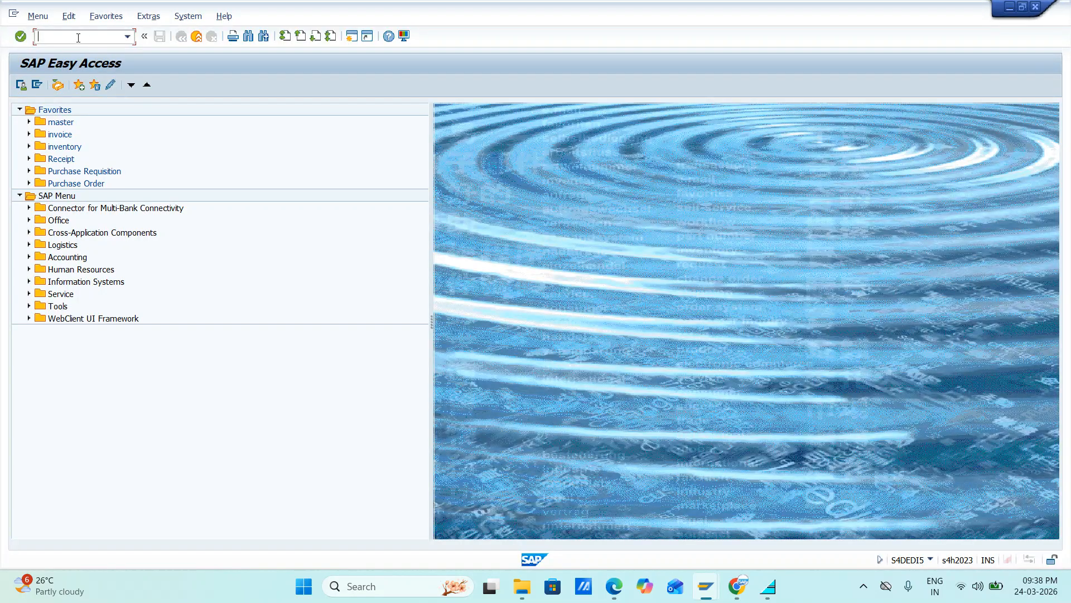
pyautogui.write('img')
pyautogui.press('Return')
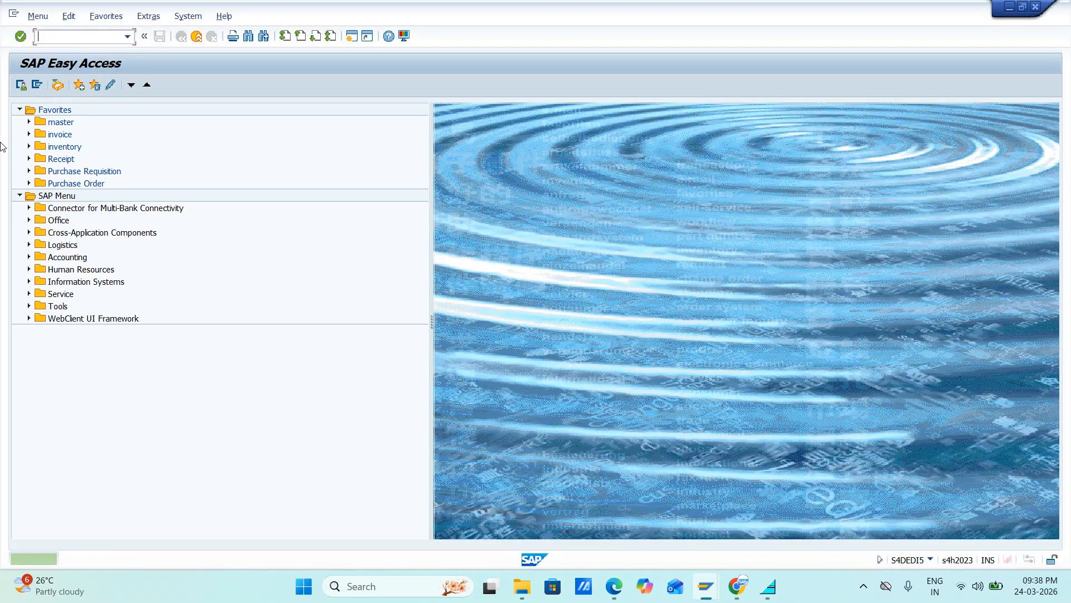
pyautogui.write('simg')
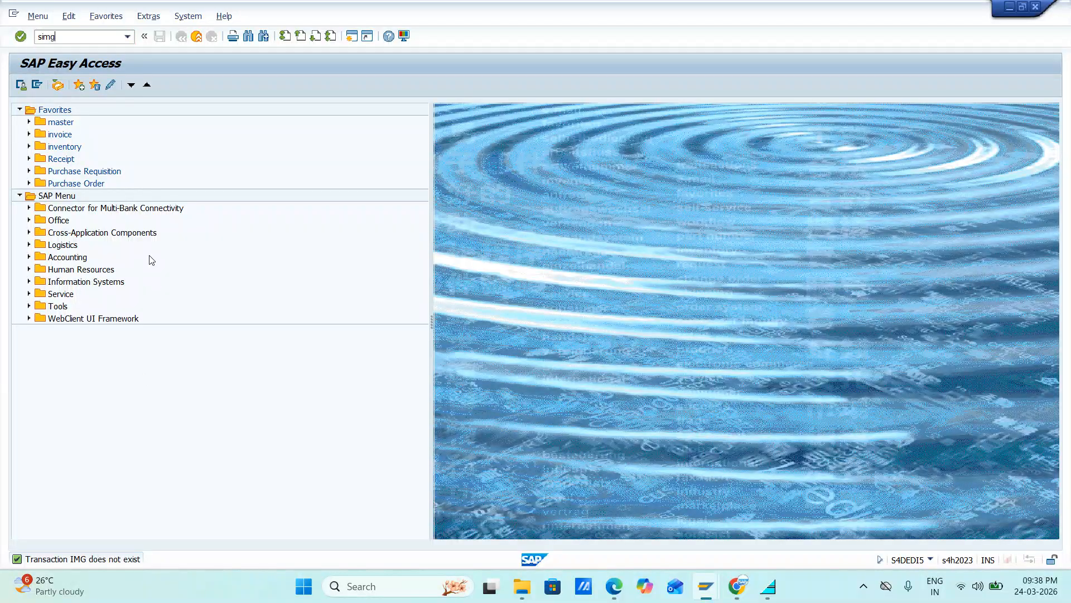
pyautogui.press('Return')
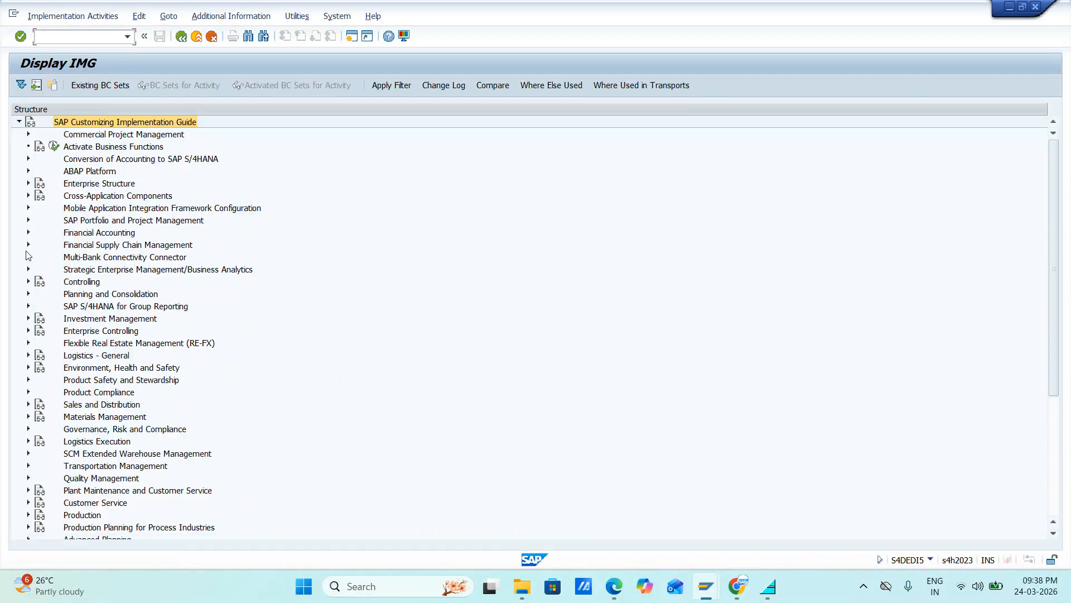
# Step: Open Create Screen Layout Rules under the Asset Classes of Asset Accounting's organizational structures
pyautogui.click(27, 233)
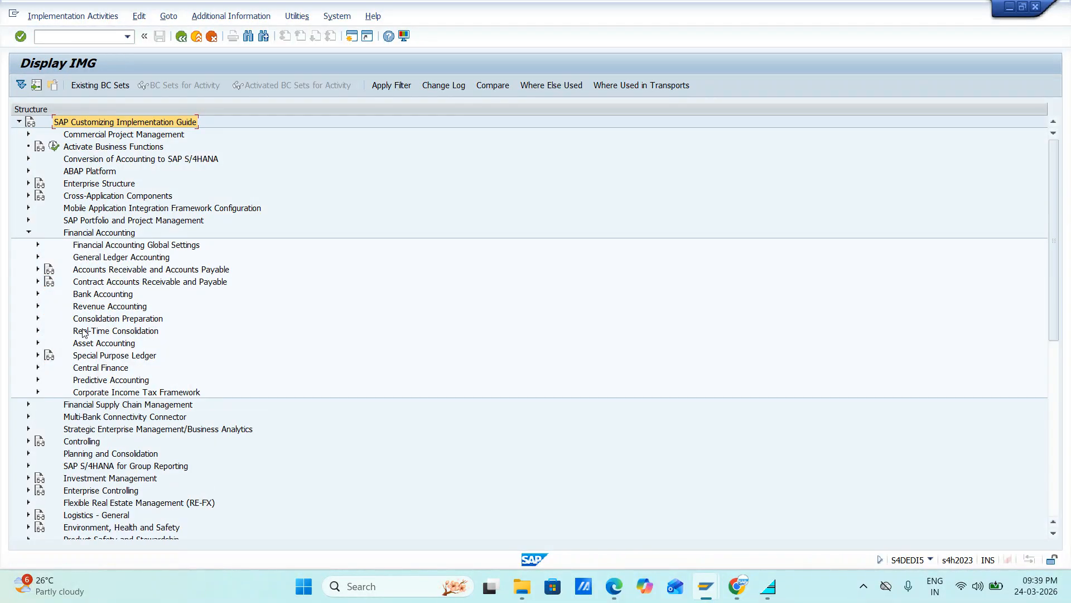
pyautogui.click(38, 343)
pyautogui.click(48, 367)
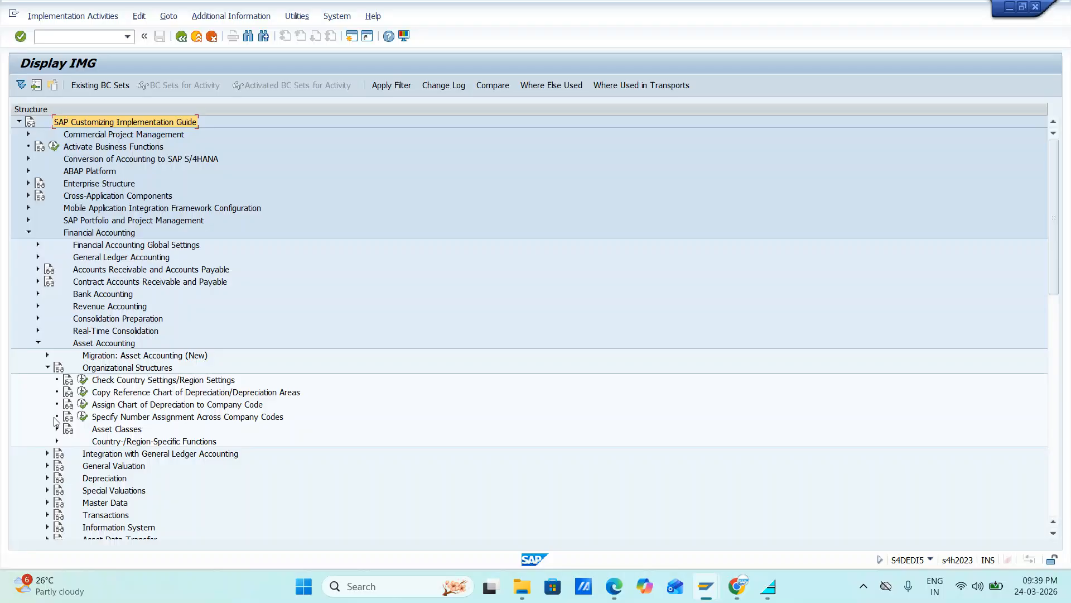
pyautogui.click(56, 428)
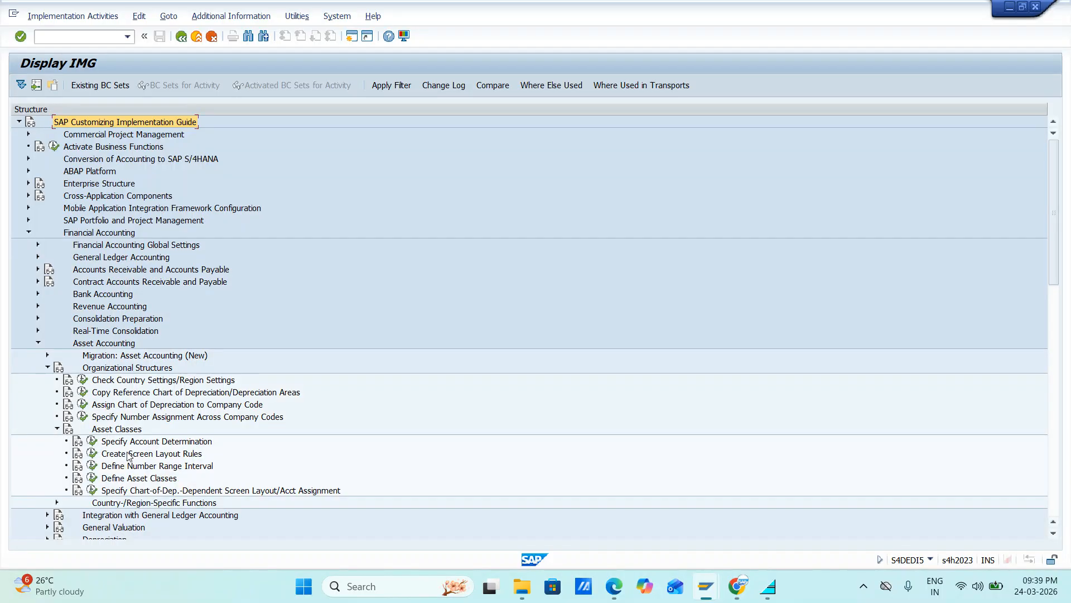
pyautogui.click(92, 460)
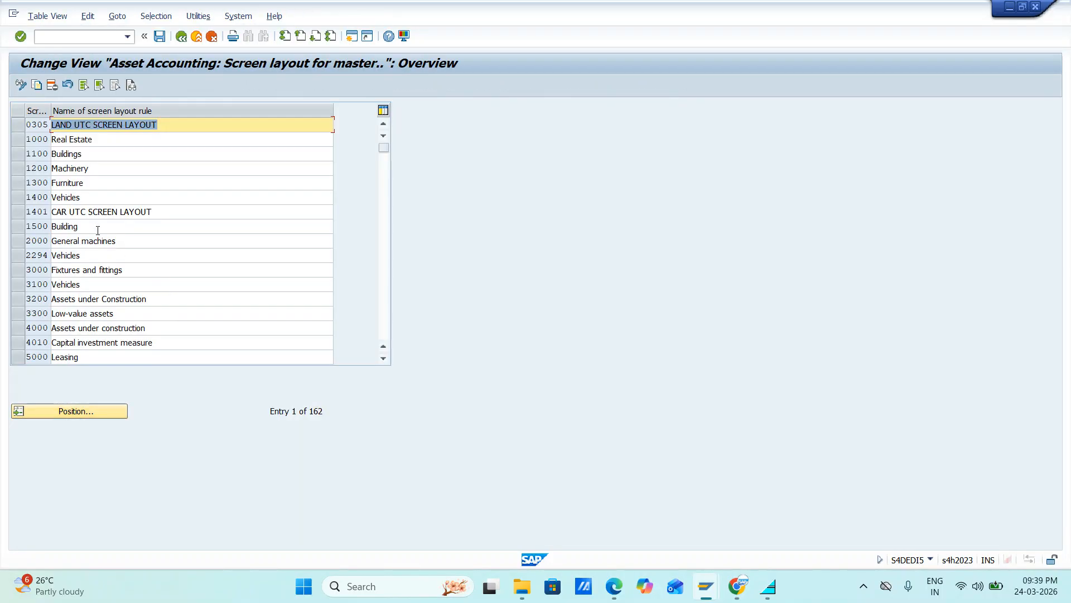
# Step: Copy screen layout rule 1400 Vehicles to a new rule JVEH named Vehicles Of JIFL
pyautogui.click(19, 197)
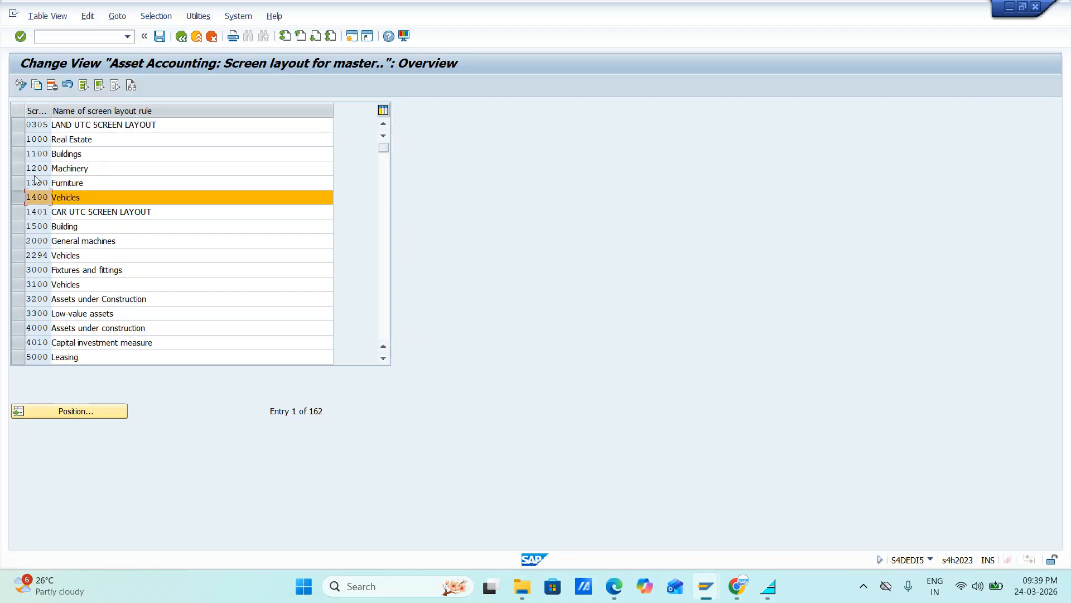
pyautogui.click(36, 85)
pyautogui.press('BackSpace')
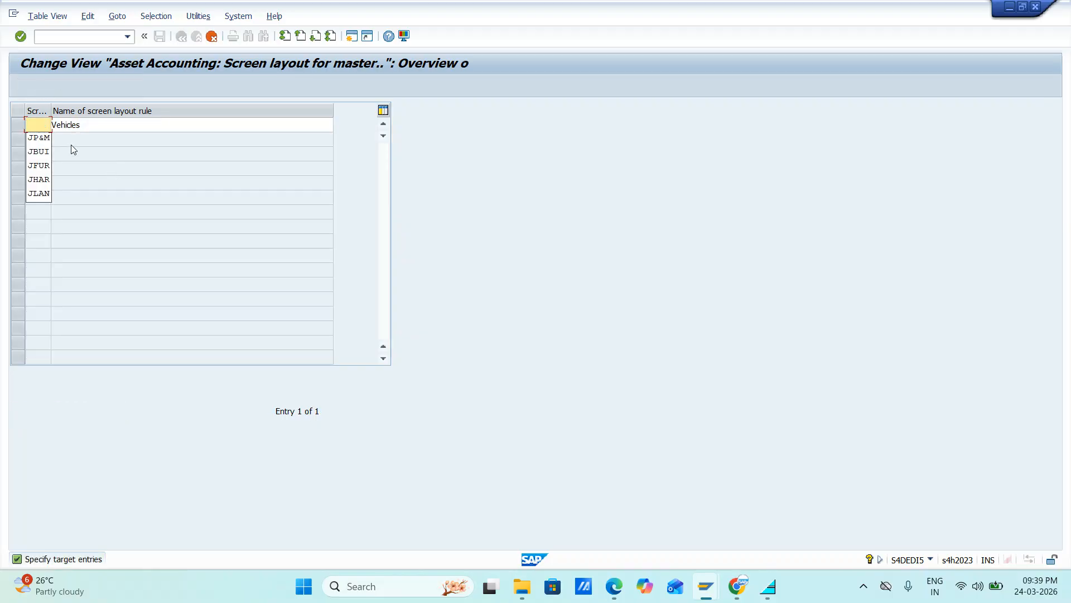
pyautogui.write('JVEH')
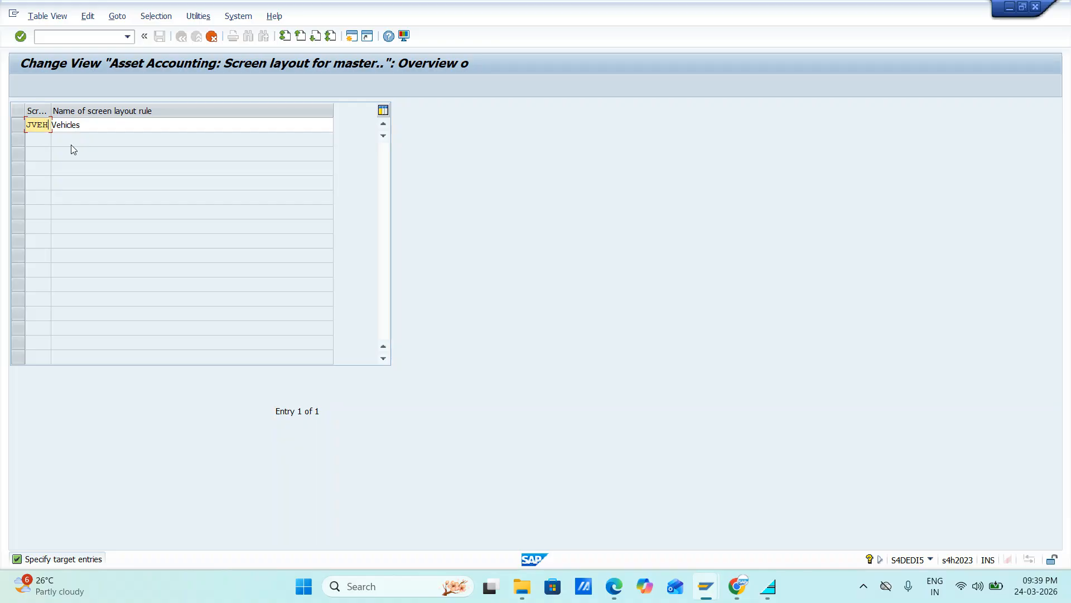
pyautogui.click(113, 125)
pyautogui.write('OF')
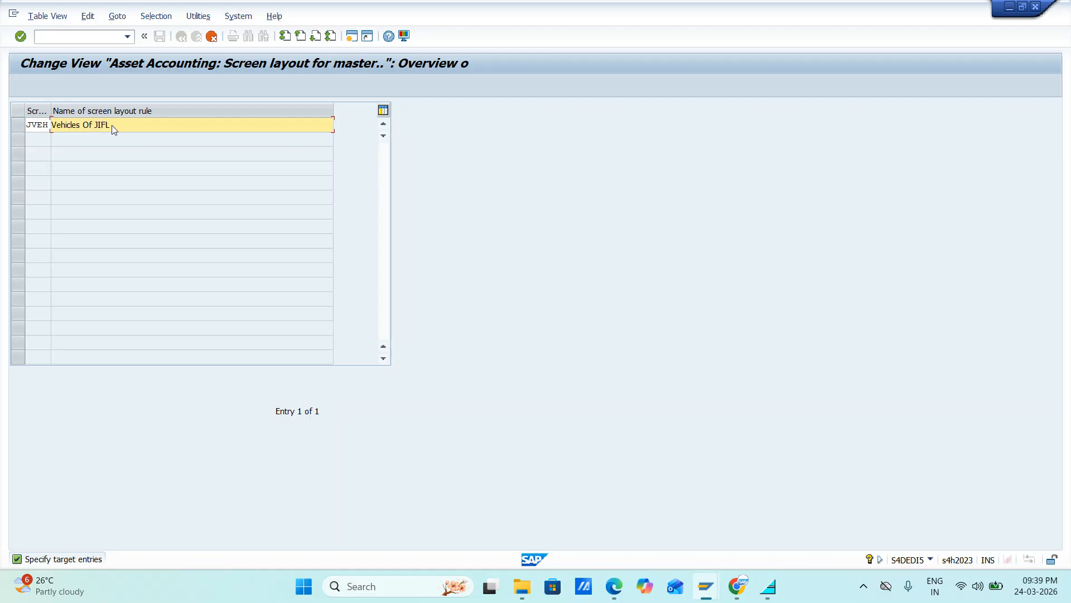
pyautogui.press('Return')
# Step: Save the new screen layout rule in the proposed customizing request and leave the rule overview
pyautogui.click(163, 36)
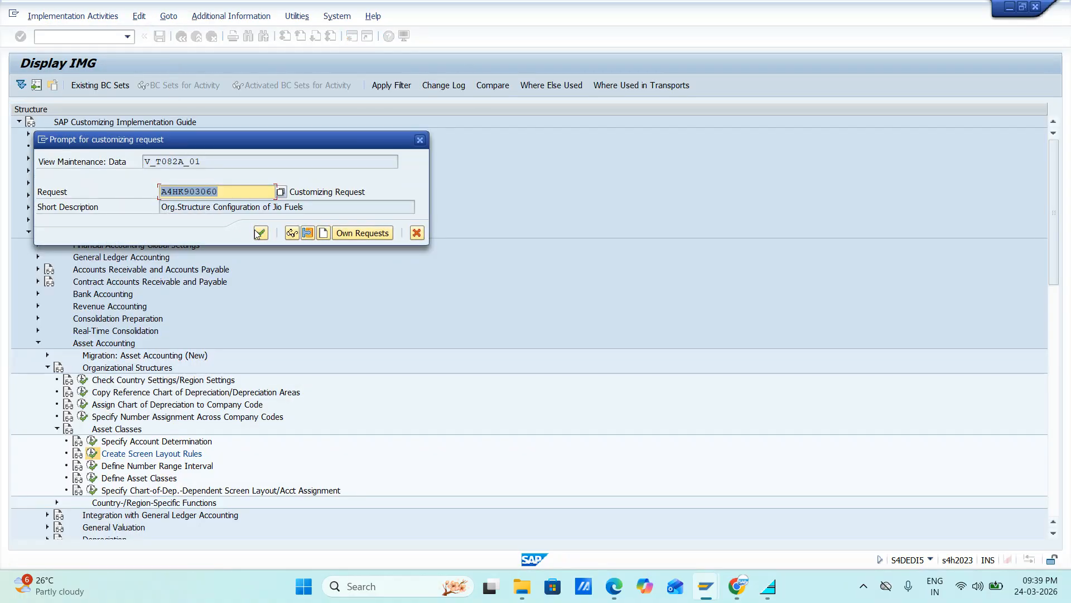
pyautogui.click(261, 233)
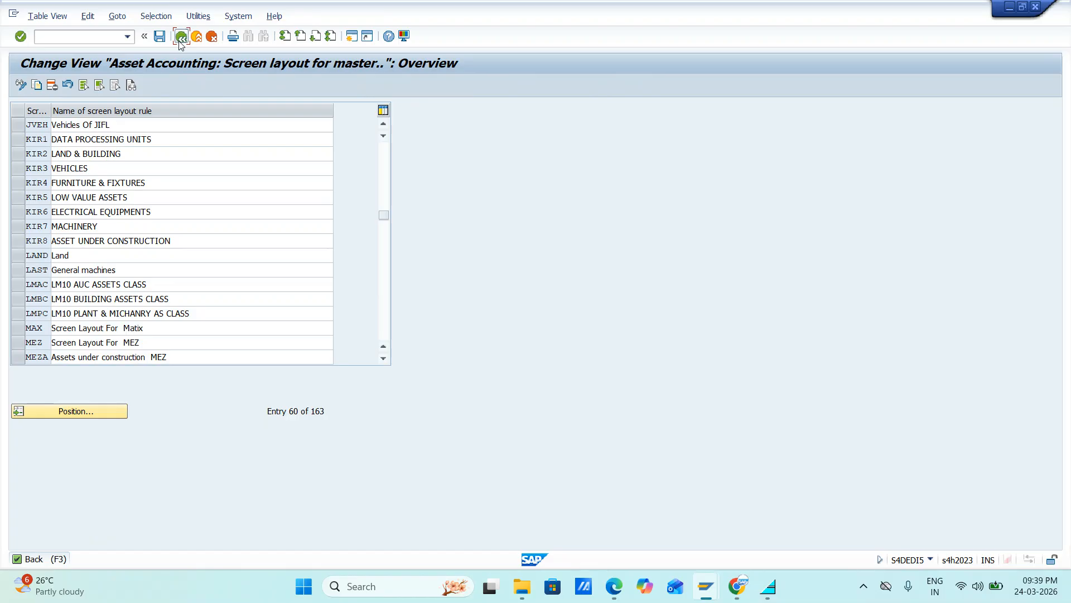
pyautogui.click(179, 39)
# Step: Return to the JVEHICAL asset class entry and assign it screen layout rule JVEH
pyautogui.hotkey('alt', 'Tab')
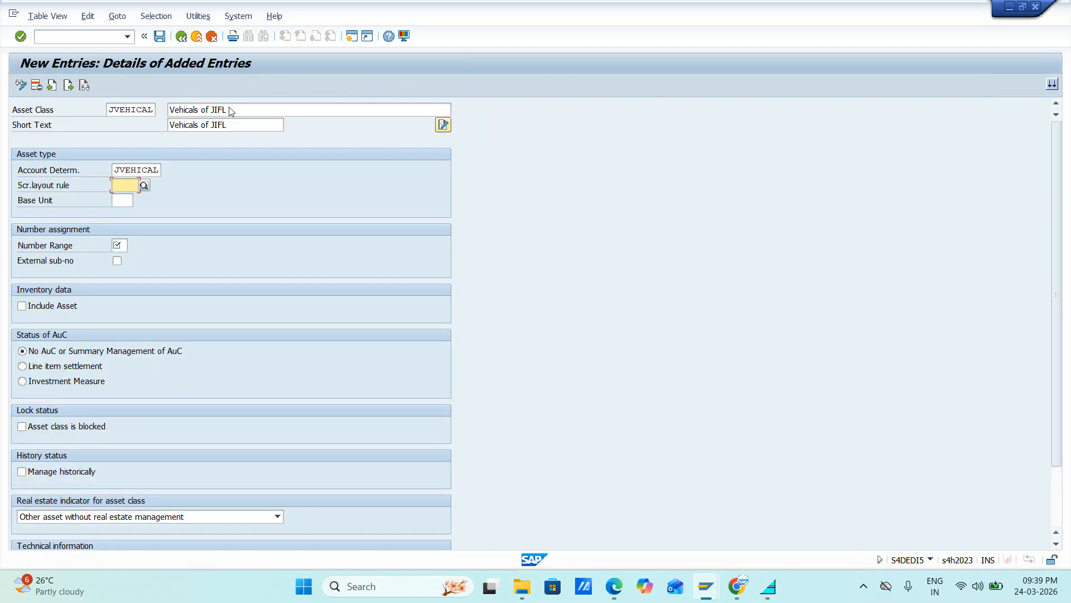
pyautogui.write('J')
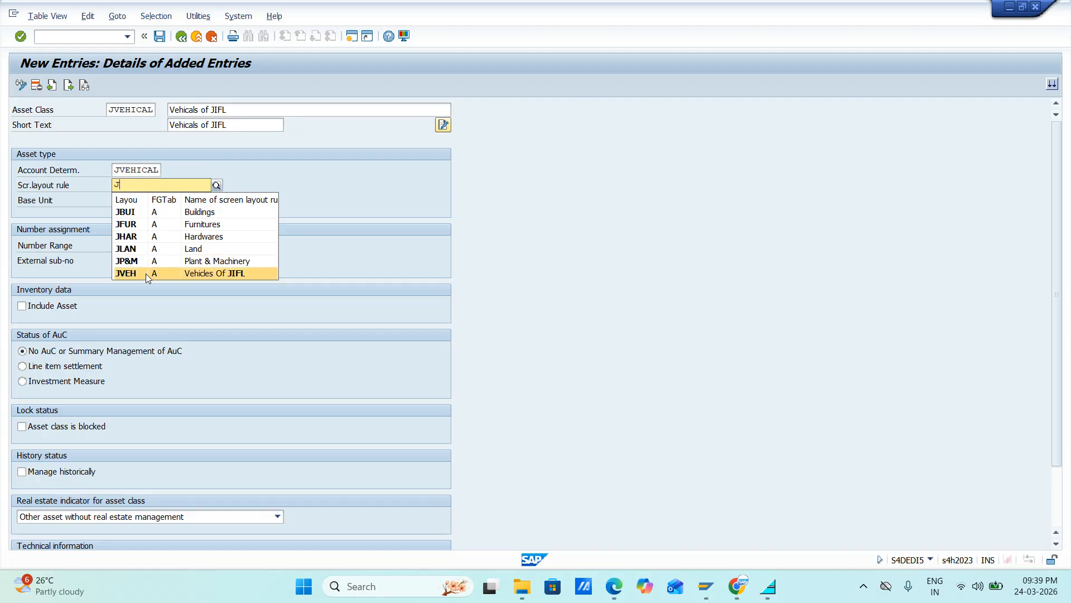
pyautogui.click(138, 273)
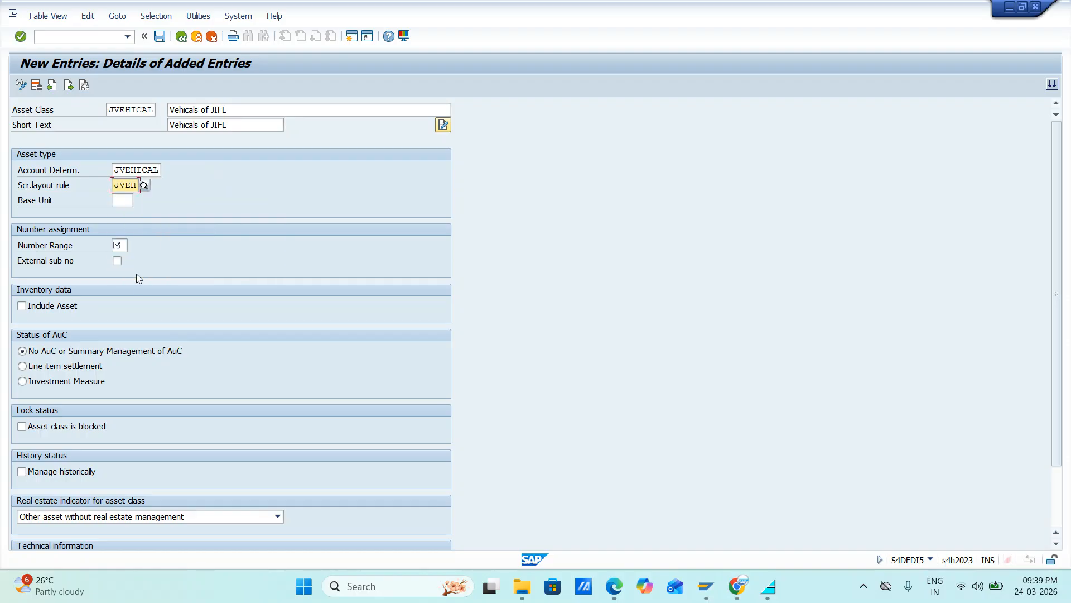
# Step: Set the number range of the asset class JVEHICAL to 06 and save the entry
pyautogui.click(159, 37)
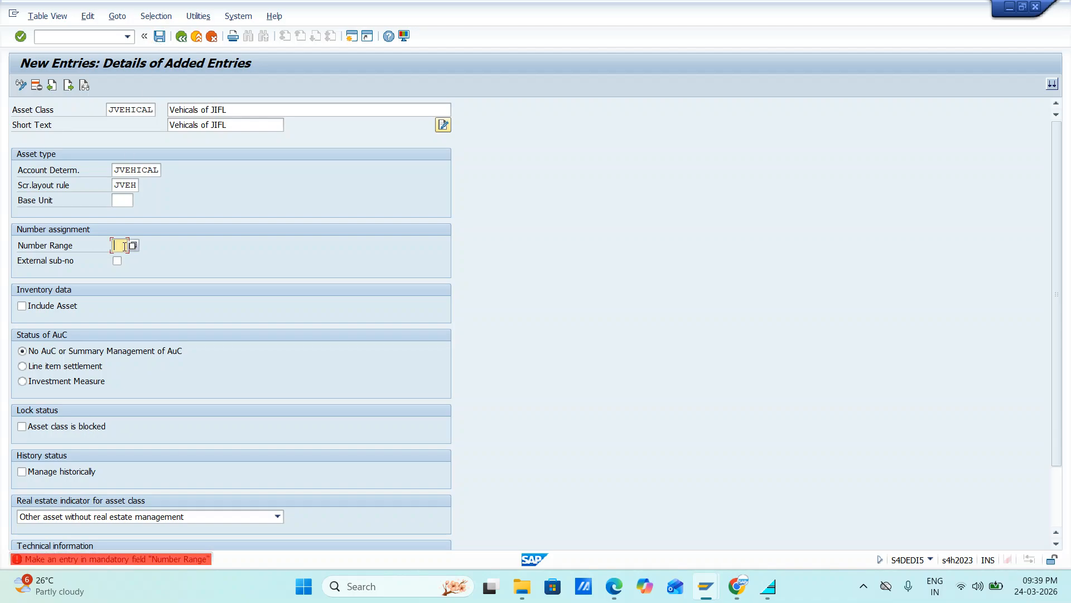
pyautogui.write('06')
pyautogui.press('Return')
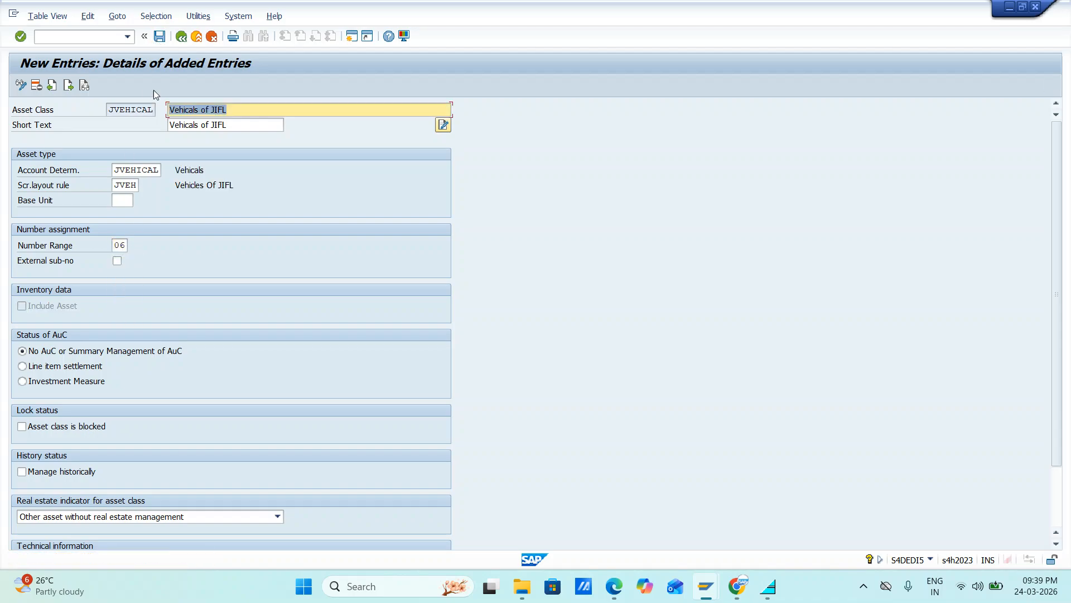
pyautogui.click(159, 37)
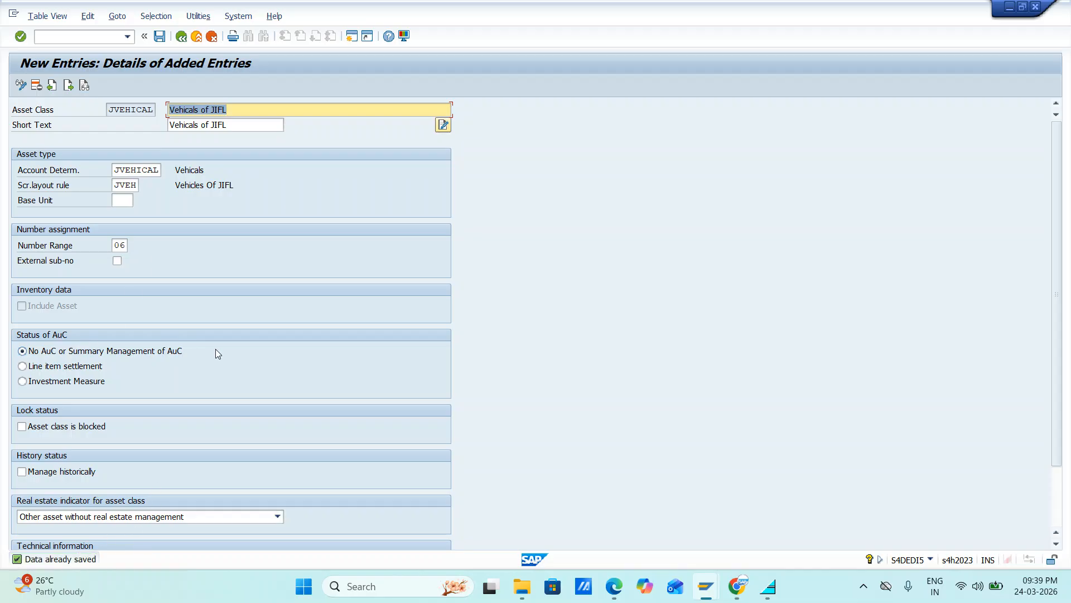
# Step: Return to the asset class overview, copy the rows JBUILD to JVEHICAL with their texts, and switch to the Google Sheets spreadsheet
pyautogui.click(180, 37)
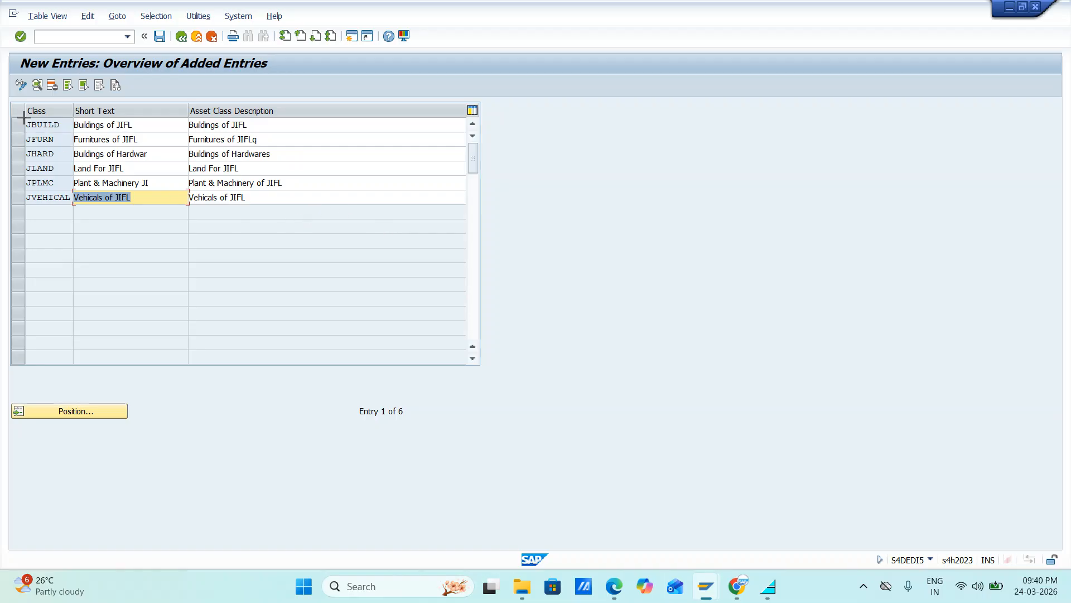
pyautogui.hotkey('ctrl', 'y')
pyautogui.moveTo(19, 112); pyautogui.dragTo(367, 201)
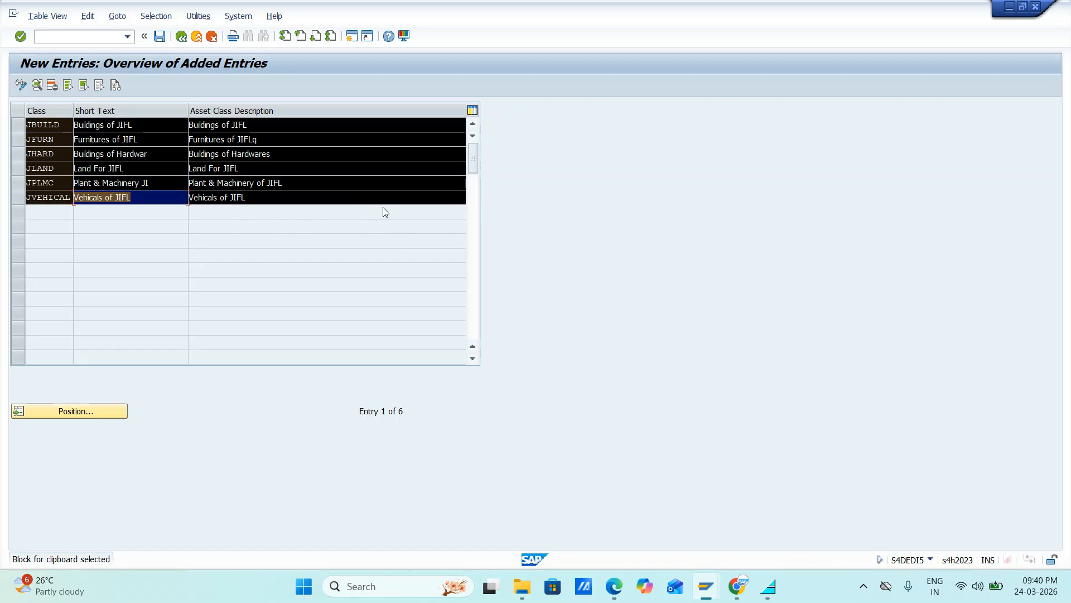
pyautogui.hotkey('ctrl', 'c')
pyautogui.hotkey('alt', 'Tab')
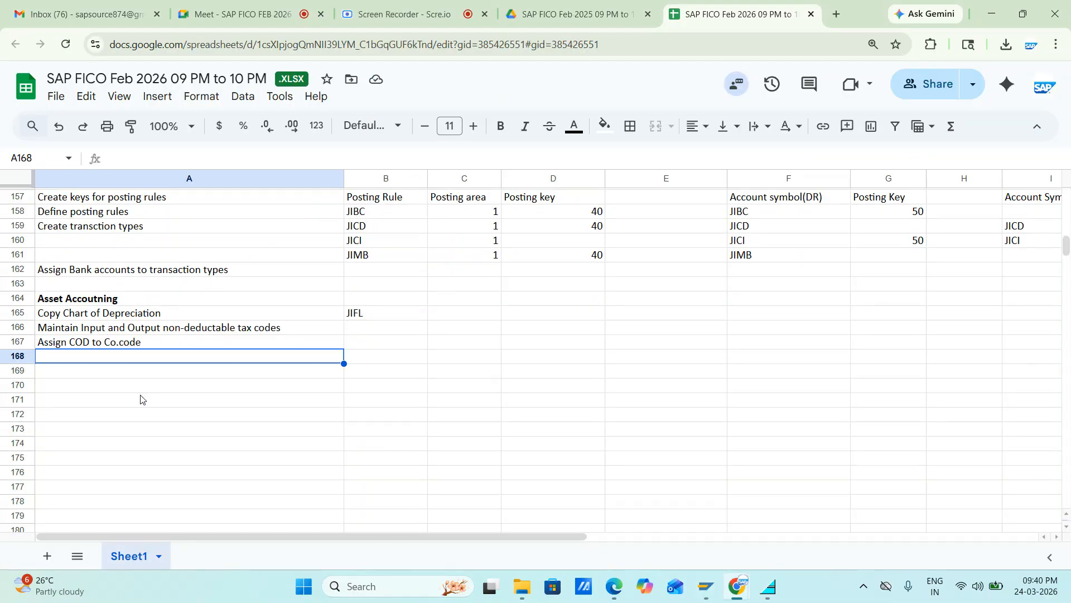
# Step: Enter Define Screen Layouts in cell A168, below Assign COD to Co.code
pyautogui.write('dEA')
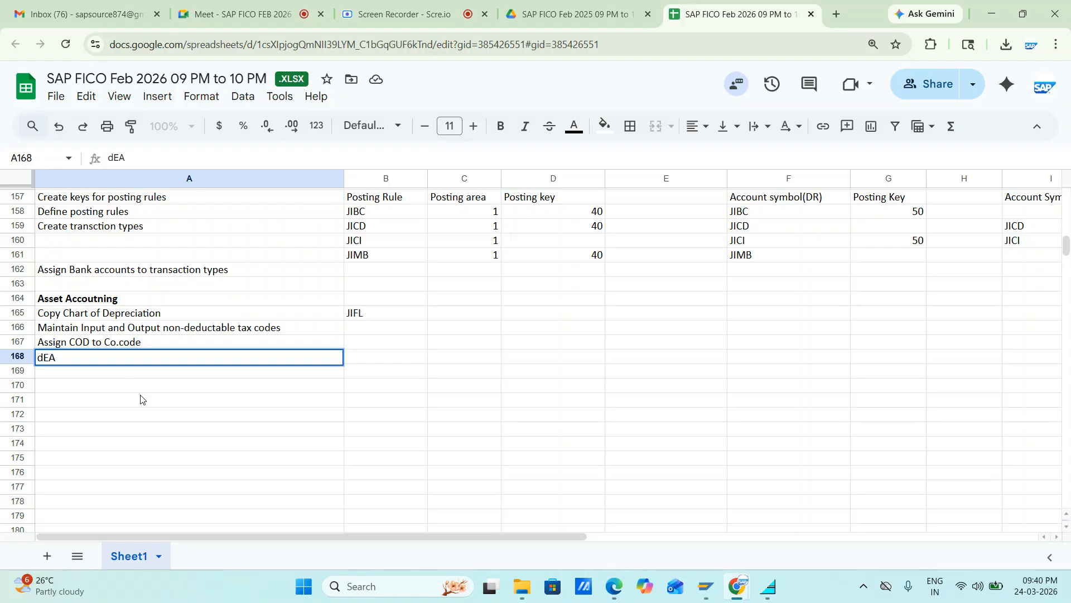
pyautogui.press('BackSpace')
pyautogui.press('BackSpace')
pyautogui.press('BackSpace')
pyautogui.write('Define Sc')
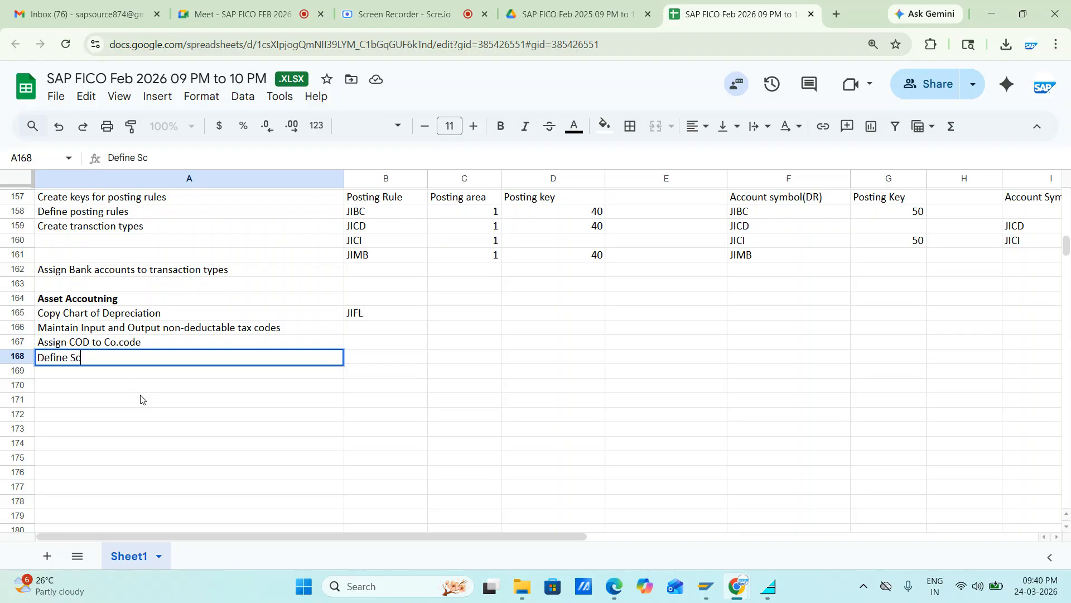
pyautogui.write('reen Layouts')
pyautogui.press('Return')
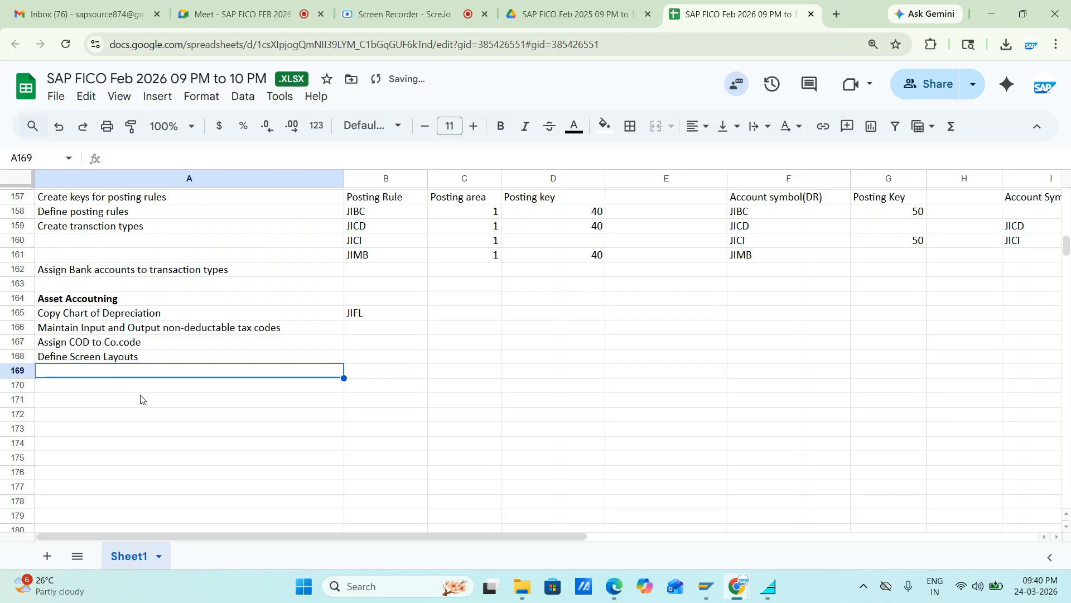
# Step: Write Define Asset class in cell A169 and move that text down to cell A170
pyautogui.write('Defi')
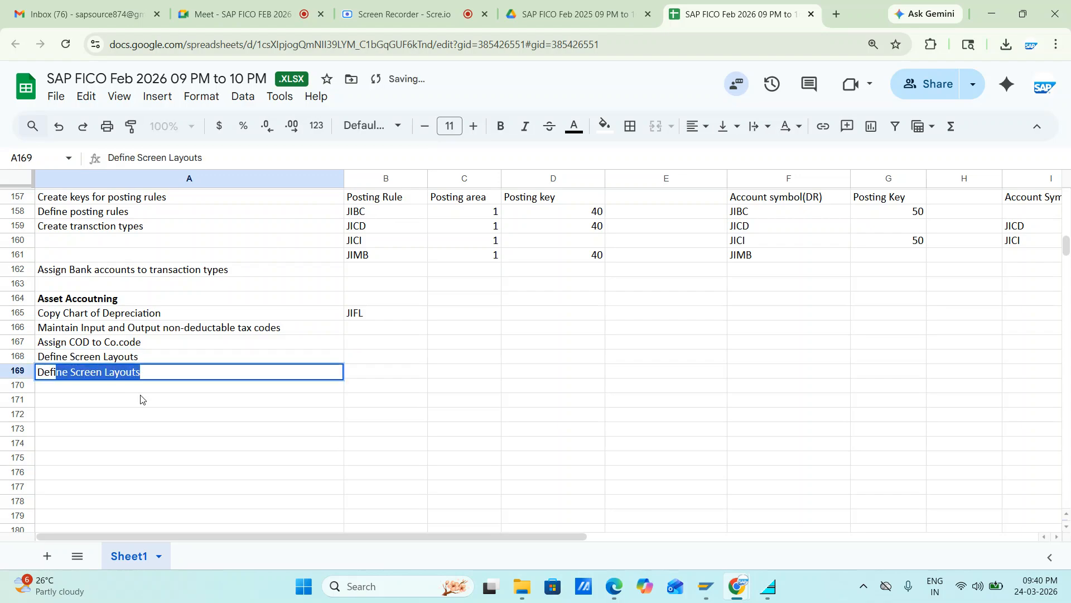
pyautogui.write('ne Asset')
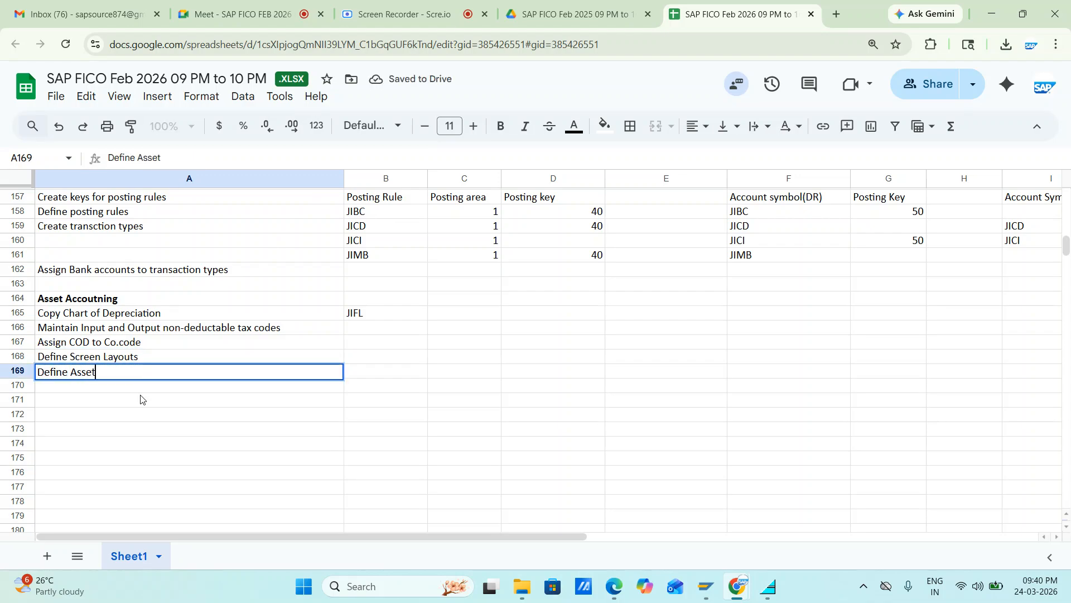
pyautogui.write(' class')
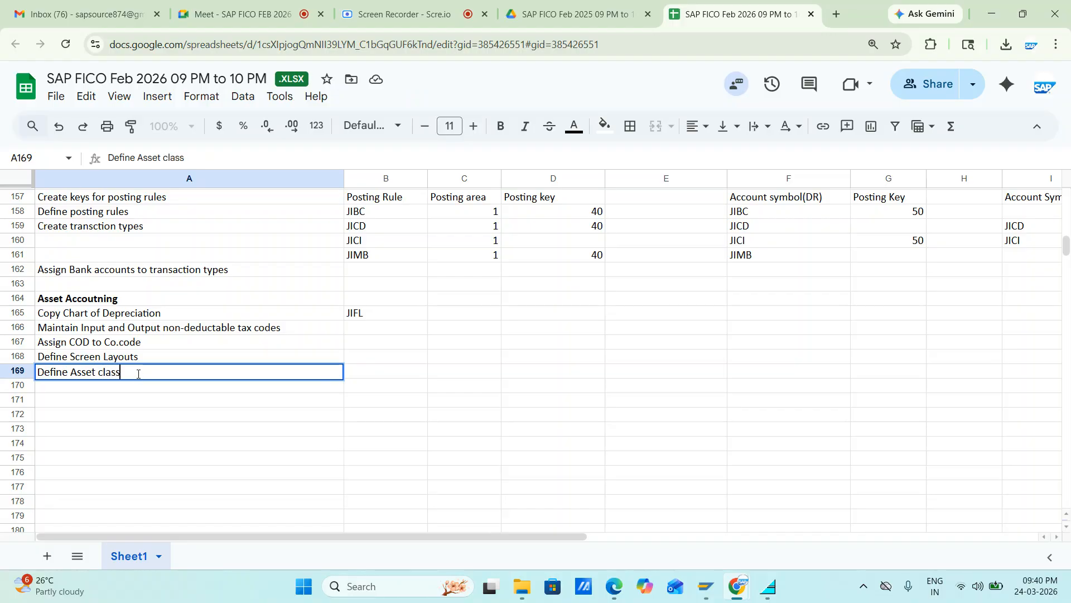
pyautogui.tripleClick(138, 374)
pyautogui.press('BackSpace')
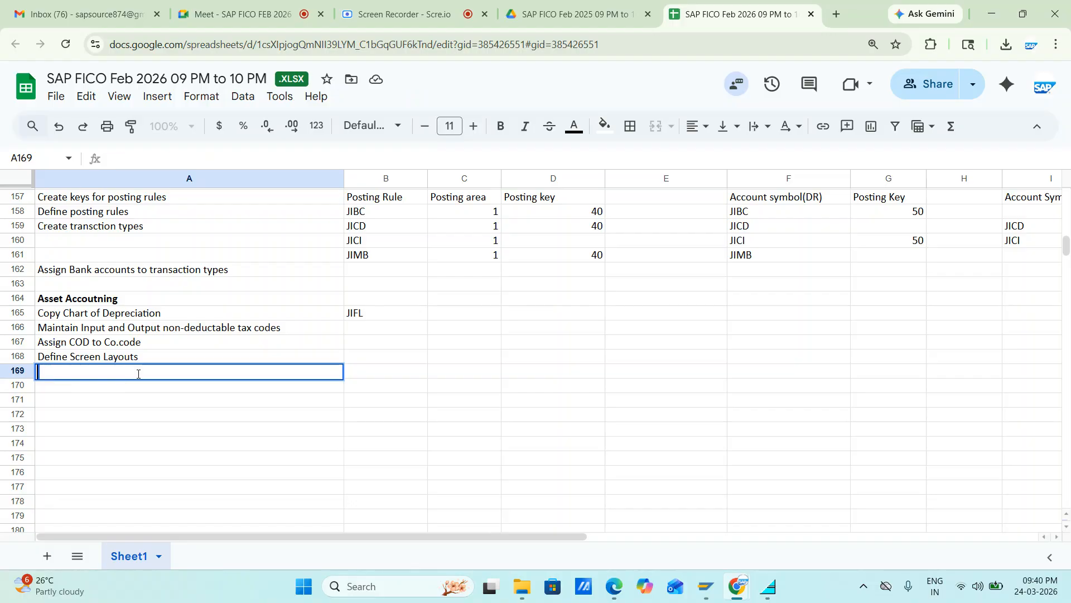
pyautogui.click(88, 387)
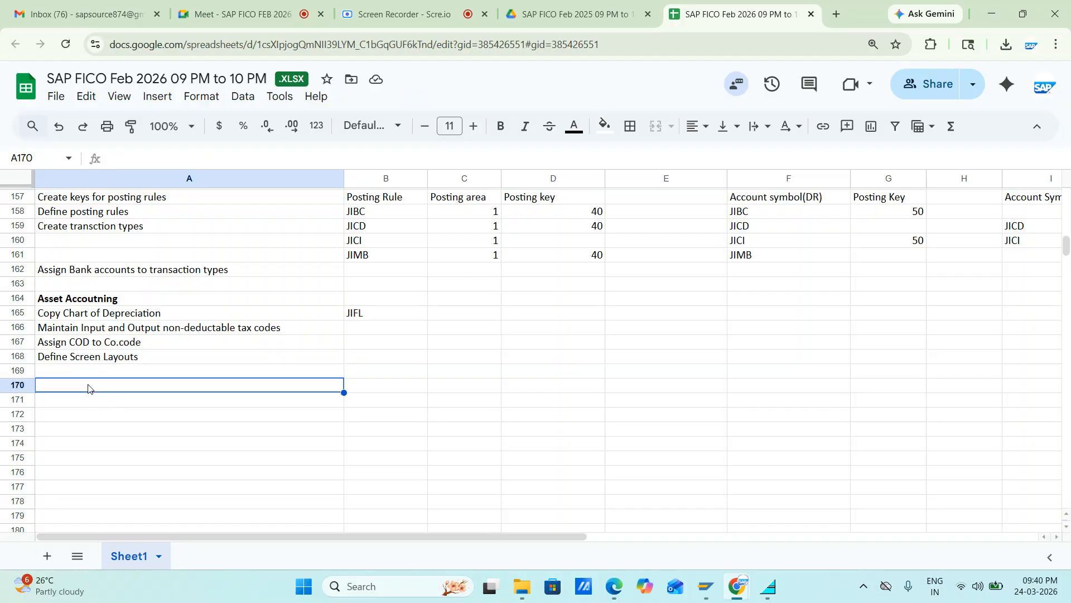
pyautogui.hotkey('ctrl', 'v')
# Step: Enter Maintain Number ranges for Asset class in cell A169
pyautogui.click(65, 373)
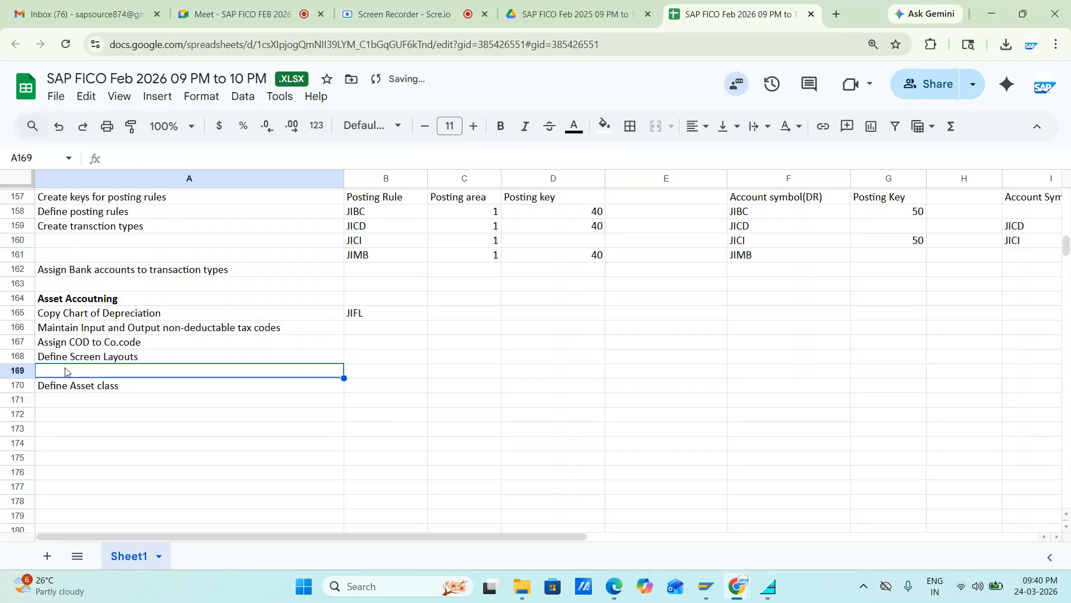
pyautogui.write('Maintiasin')
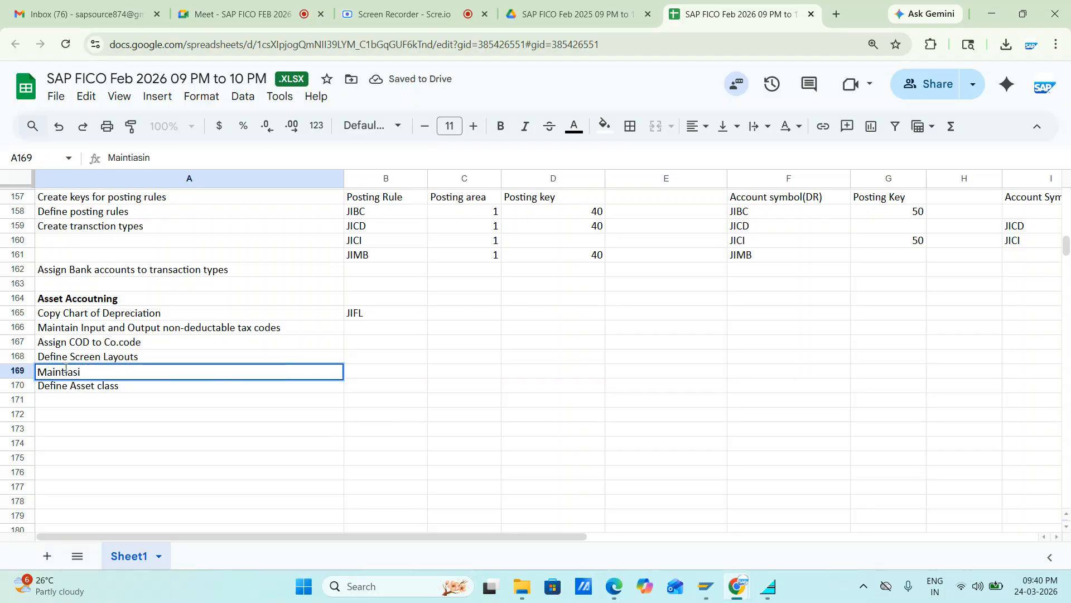
pyautogui.press('BackSpace')
pyautogui.press('BackSpace')
pyautogui.press('BackSpace')
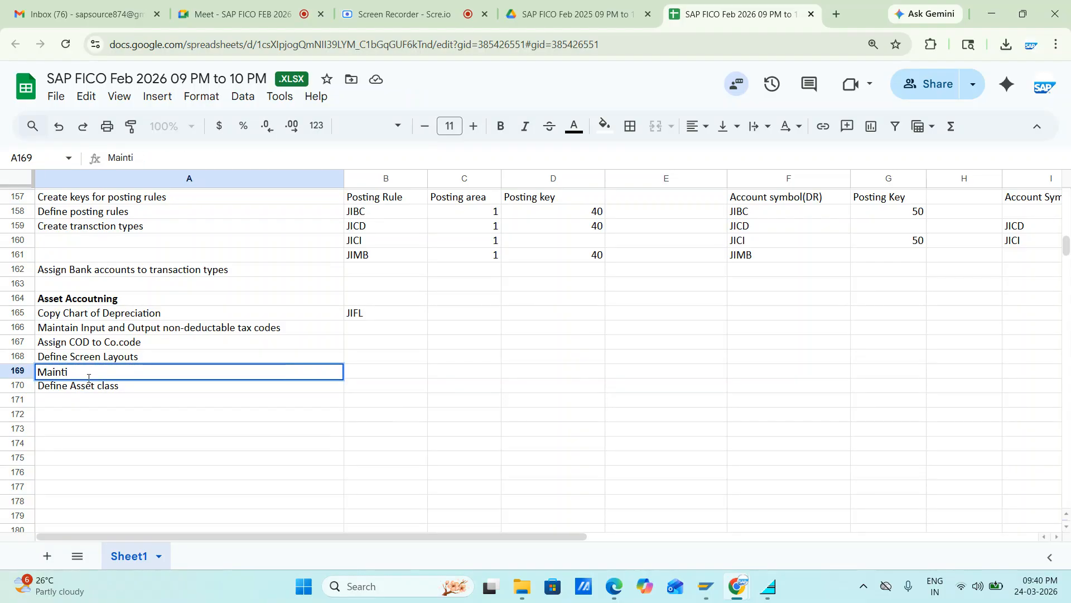
pyautogui.press('BackSpace')
pyautogui.write('ain Number range')
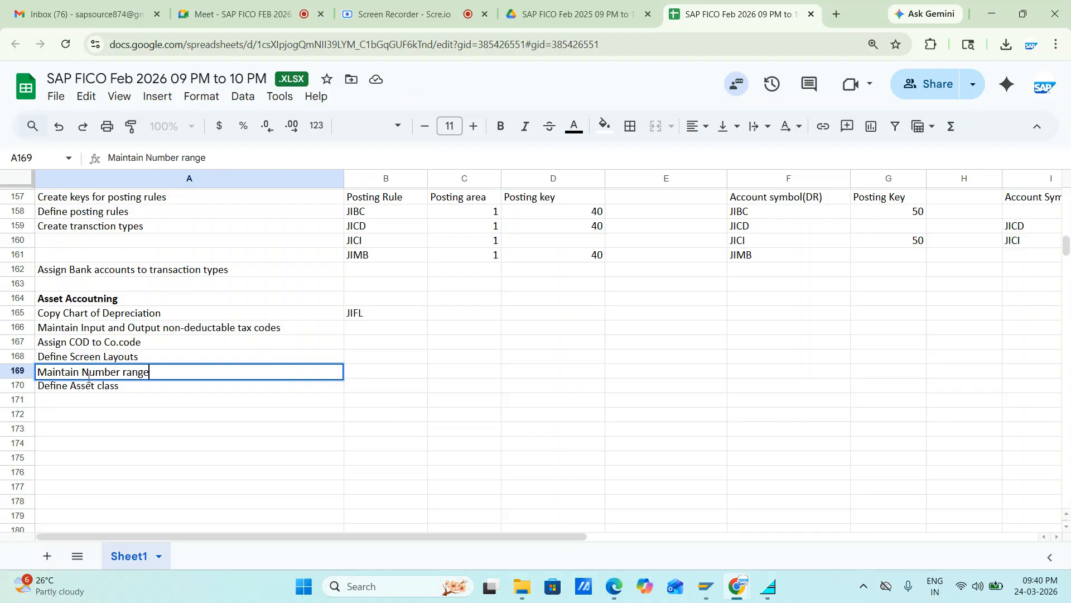
pyautogui.write('s for Ass')
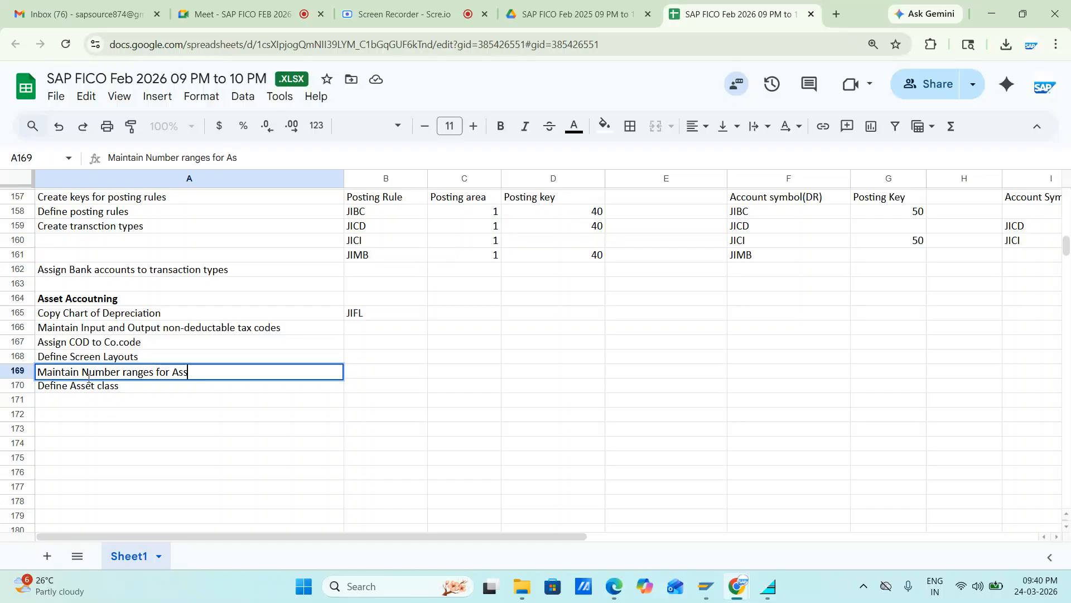
pyautogui.write('et class')
pyautogui.hotkey('ctrl', 'Return')
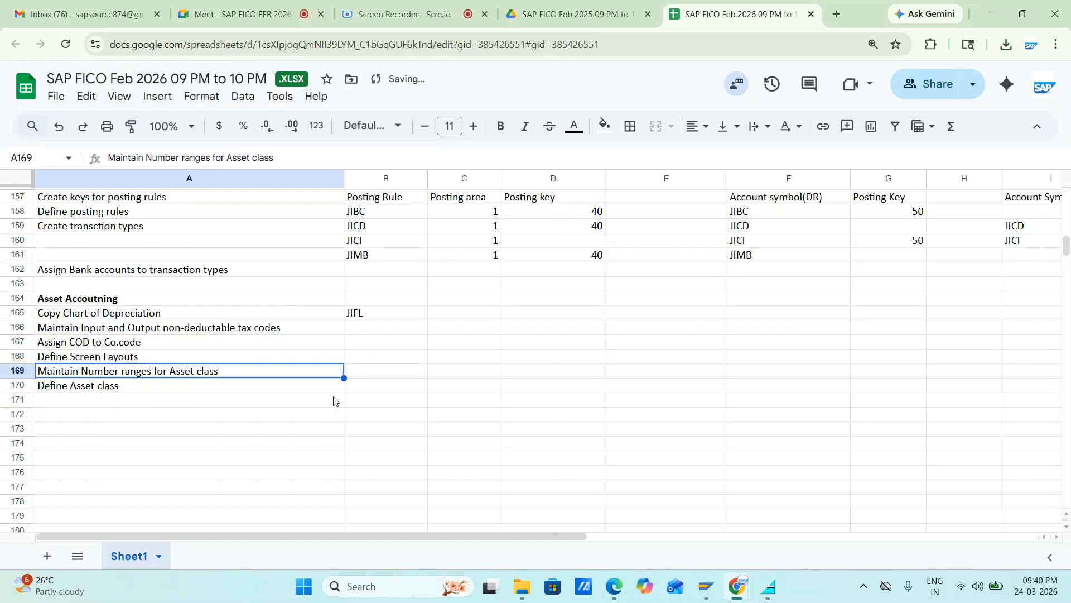
# Step: Copy the asset class rows JBUILD to JVEHICAL from the SAP overview and paste them into the spreadsheet starting at cell B170
pyautogui.click(350, 385)
pyautogui.hotkey('alt', 'Tab')
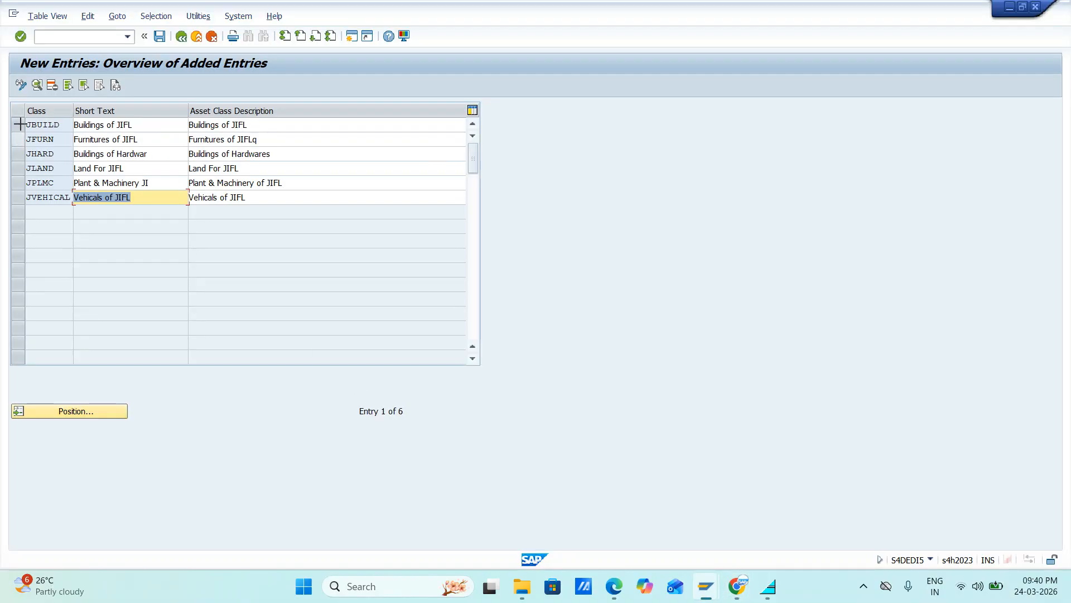
pyautogui.hotkey('ctrl', 'y')
pyautogui.moveTo(21, 120); pyautogui.dragTo(259, 206)
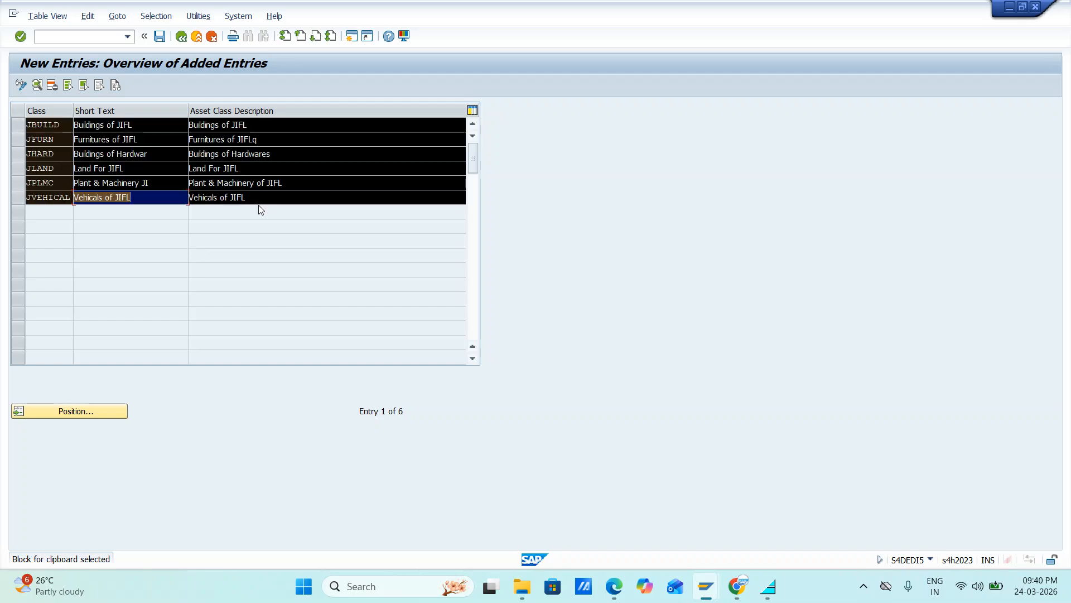
pyautogui.hotkey('ctrl', 'c')
pyautogui.hotkey('alt', 'Tab')
pyautogui.hotkey('ctrl', 'v')
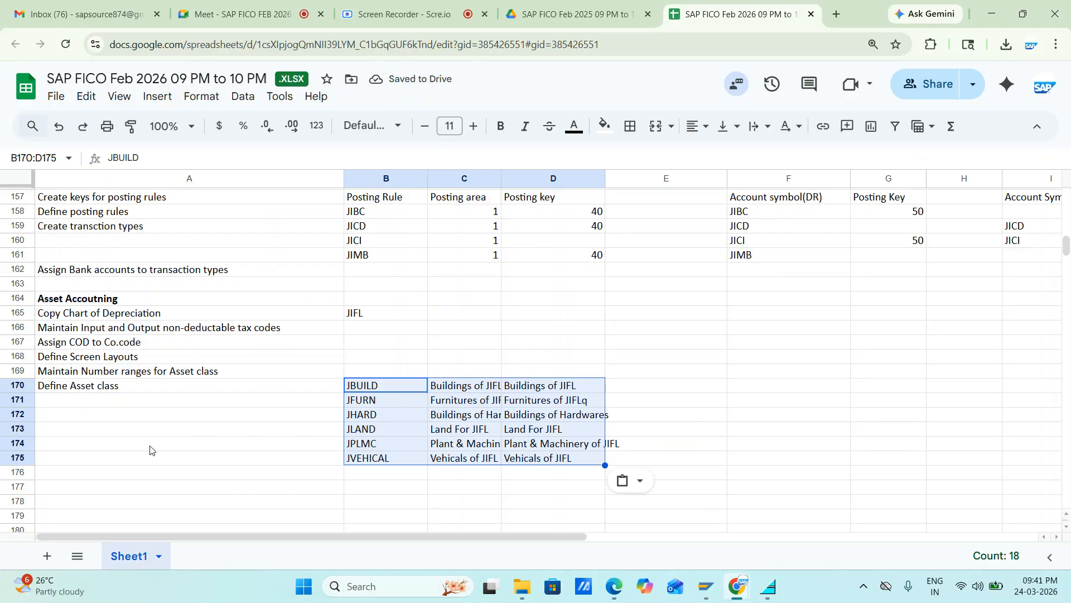
pyautogui.click(49, 490)
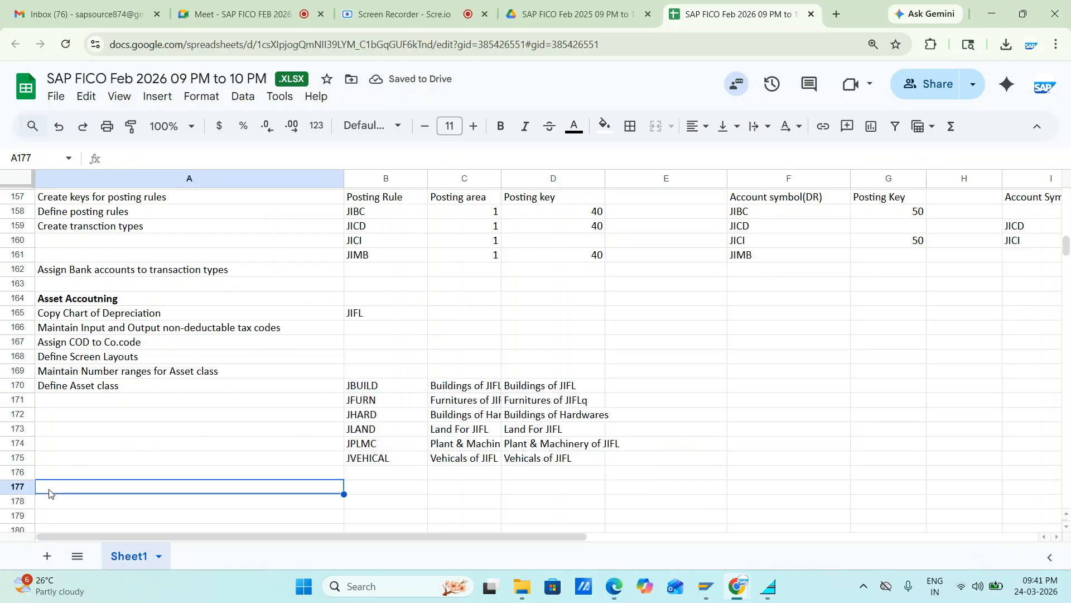
# Step: Switch back to SAP, save the asset class entries and return to the IMG structure
pyautogui.hotkey('alt', 'Tab')
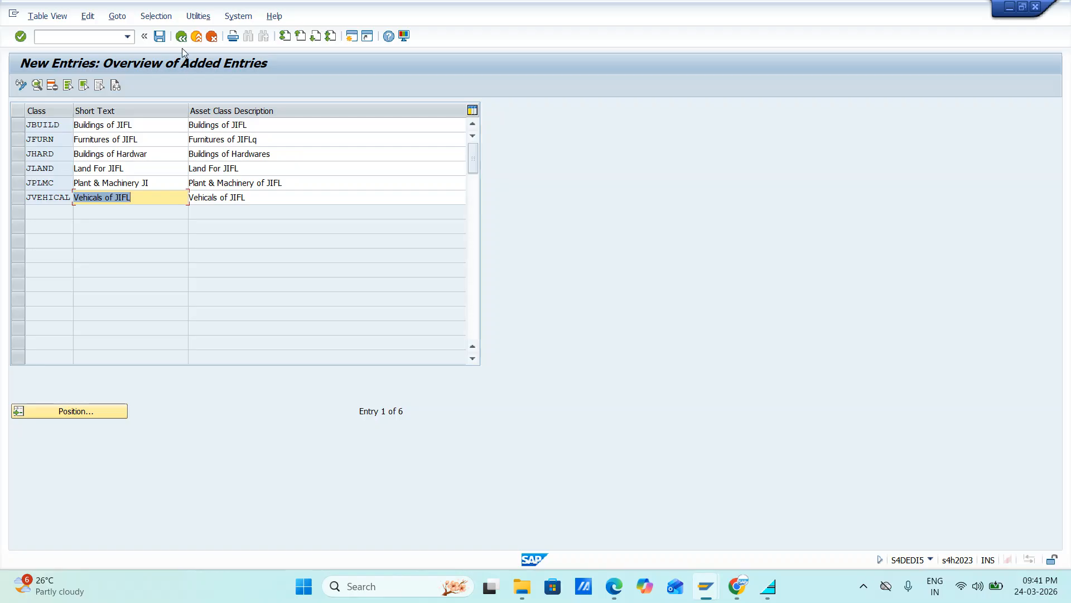
pyautogui.click(159, 36)
pyautogui.click(180, 38)
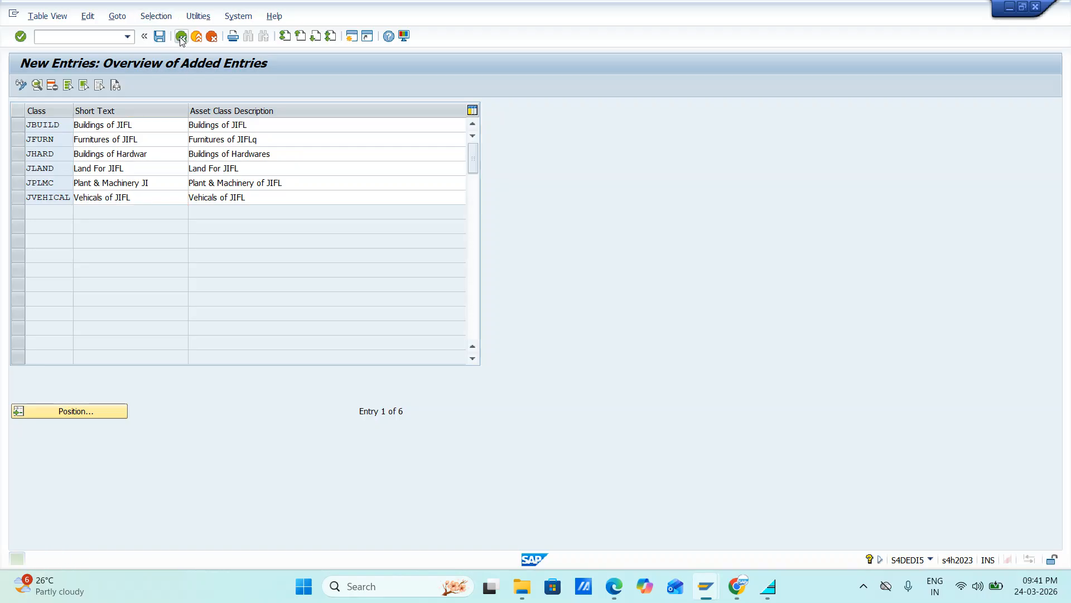
pyautogui.click(181, 38)
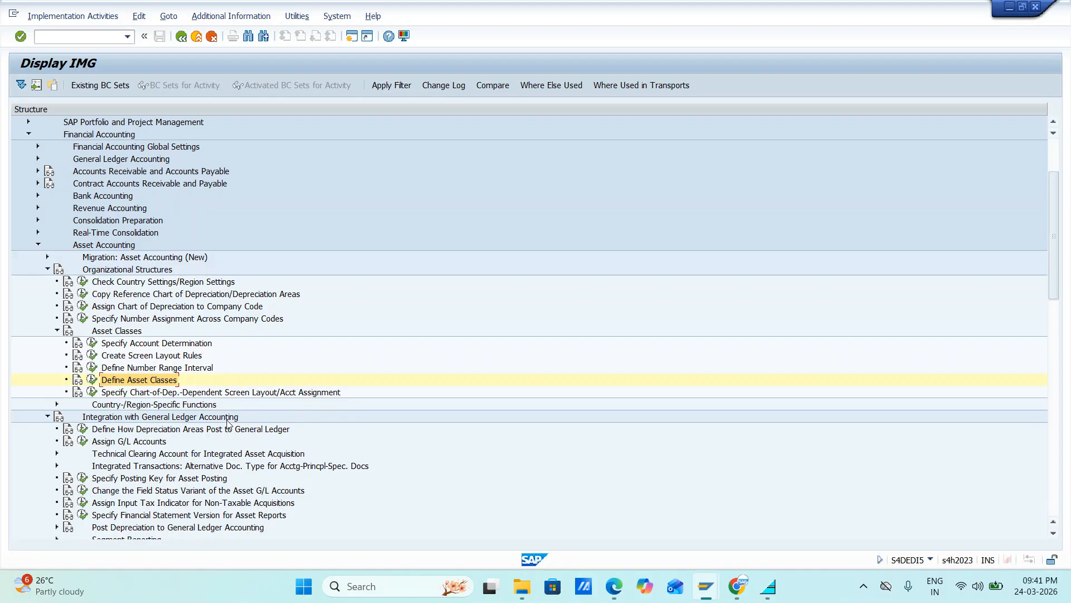
# Step: View the Specify Chart-of-Dep.-Dependent Screen Layout/Acct Assignment activity, then return to the IMG and look over the Asset Accounting nodes
pyautogui.click(92, 392)
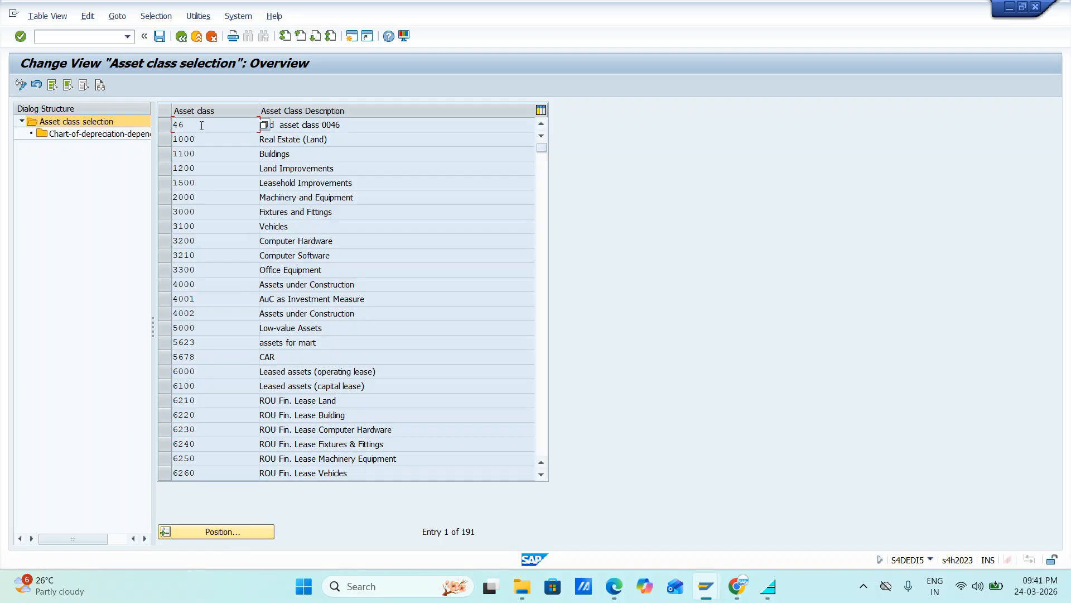
pyautogui.click(181, 36)
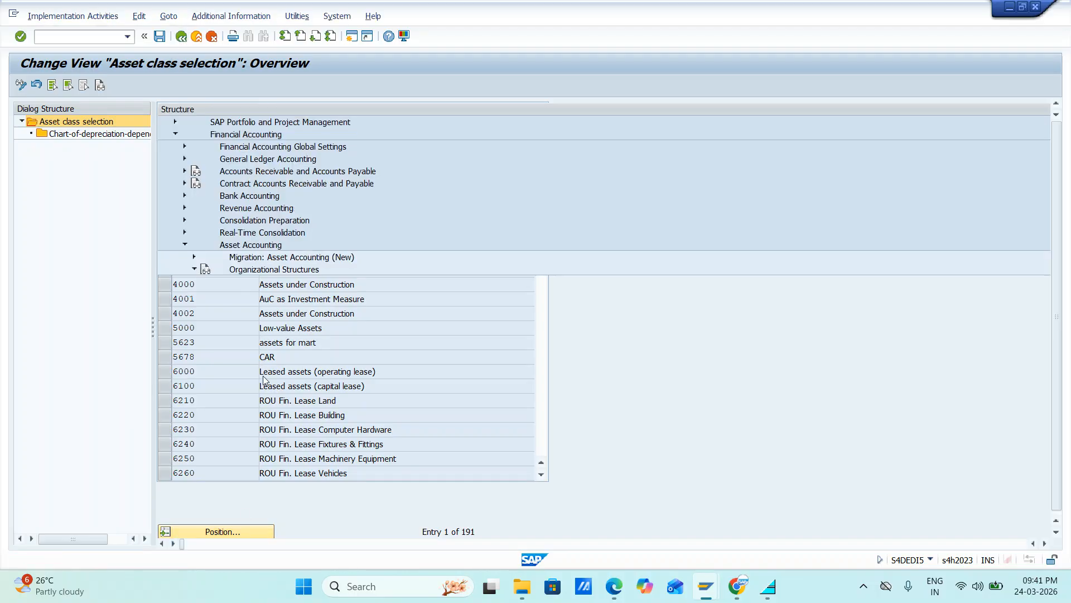
pyautogui.scroll(-1, 88, 435)
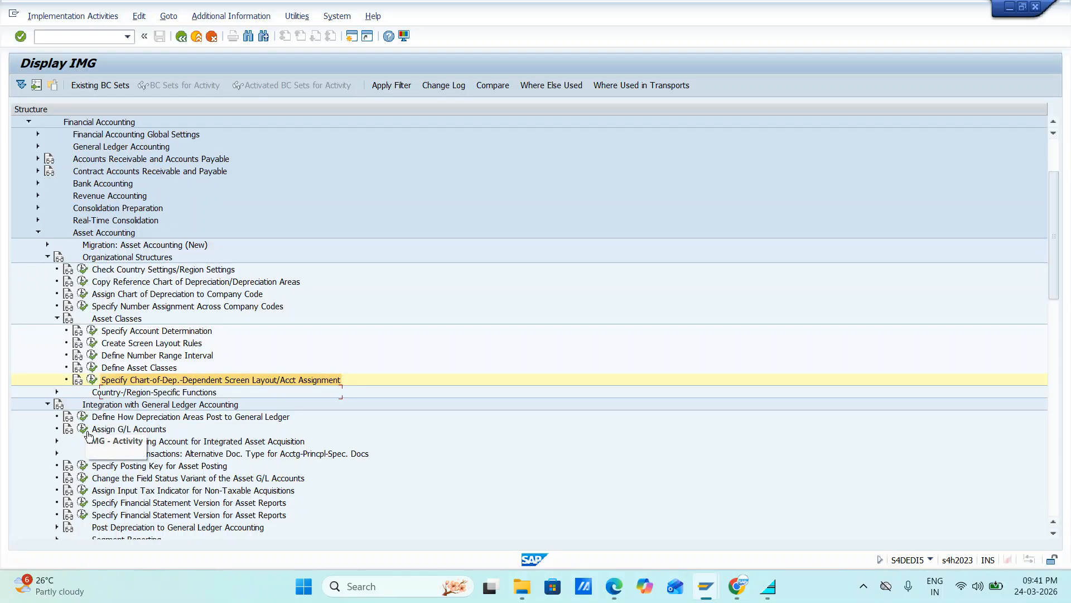
pyautogui.scroll(-2, 88, 435)
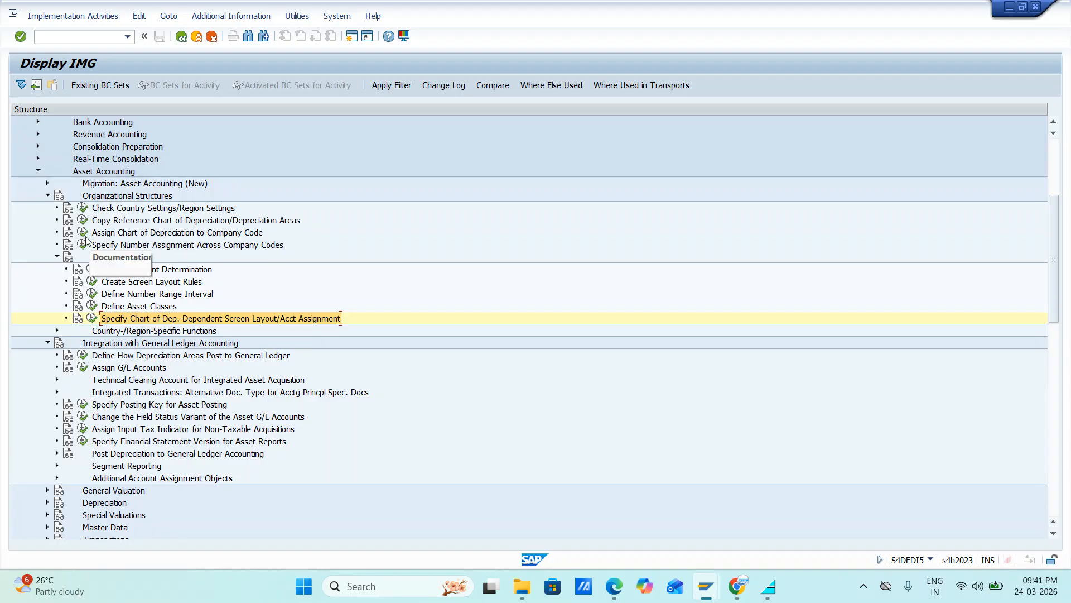
pyautogui.hotkey('alt', 'Tab')
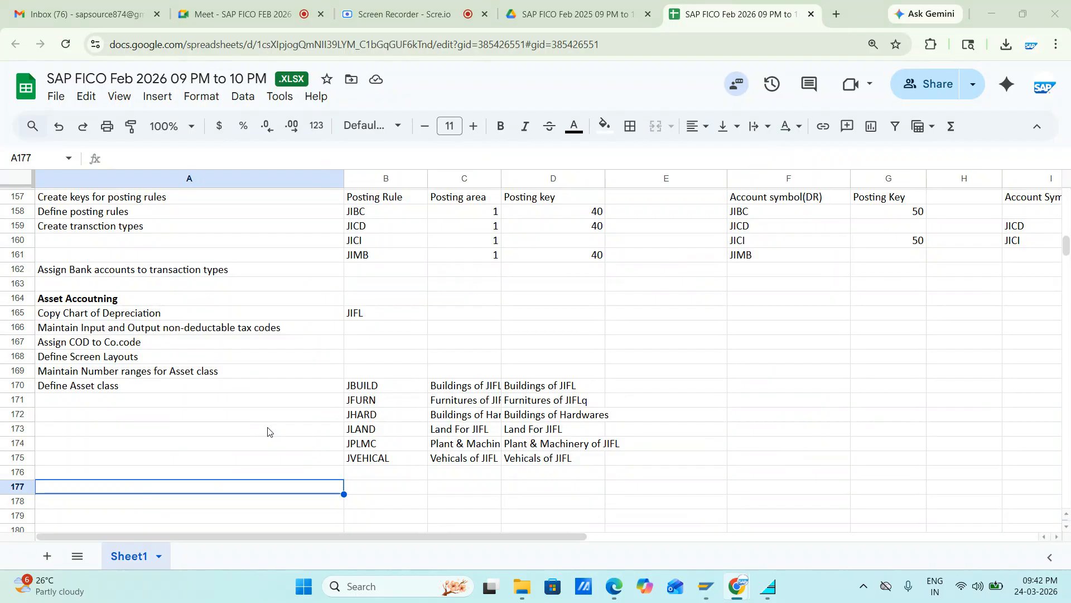
pyautogui.hotkey('alt', 'Tab')
pyautogui.hotkey('alt', 'Tab')
pyautogui.hotkey('alt', 'Tab')
pyautogui.hotkey('alt', 'Tab')
pyautogui.hotkey('alt', 'shift', 'Tab')
pyautogui.hotkey('alt', 'shift', 'Tab')
pyautogui.hotkey('alt', 'shift', 'Tab')
pyautogui.hotkey('alt', 'shift', 'Tab')
pyautogui.click(212, 15)
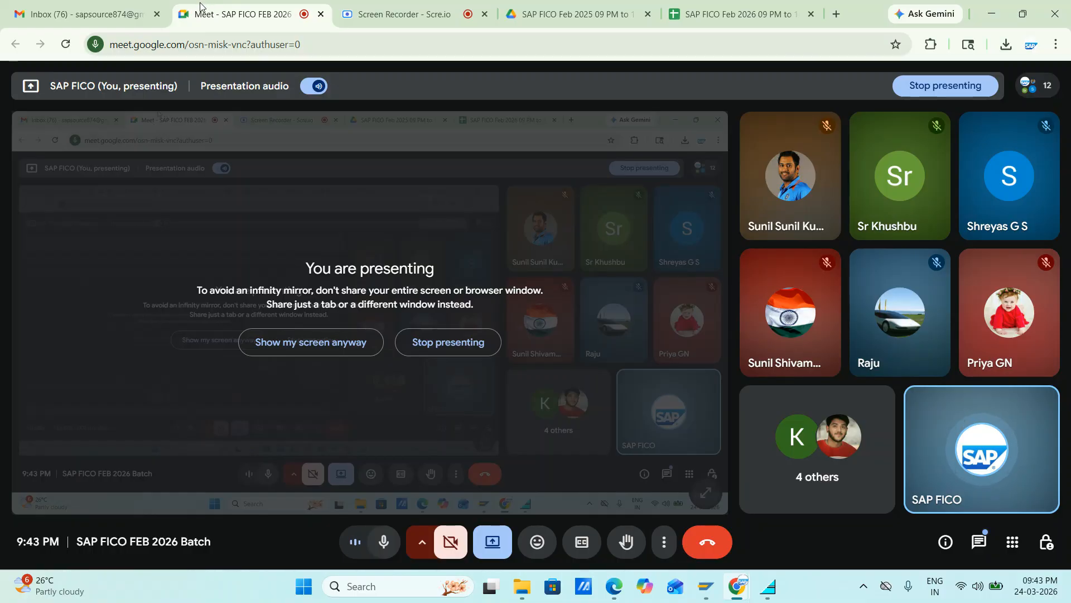
pyautogui.click(377, 16)
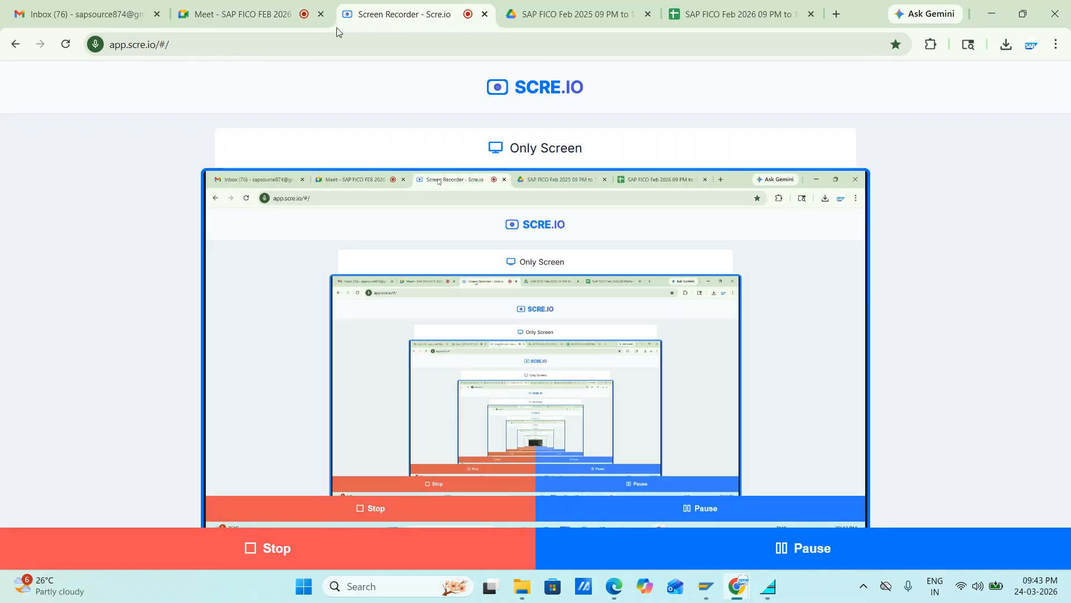